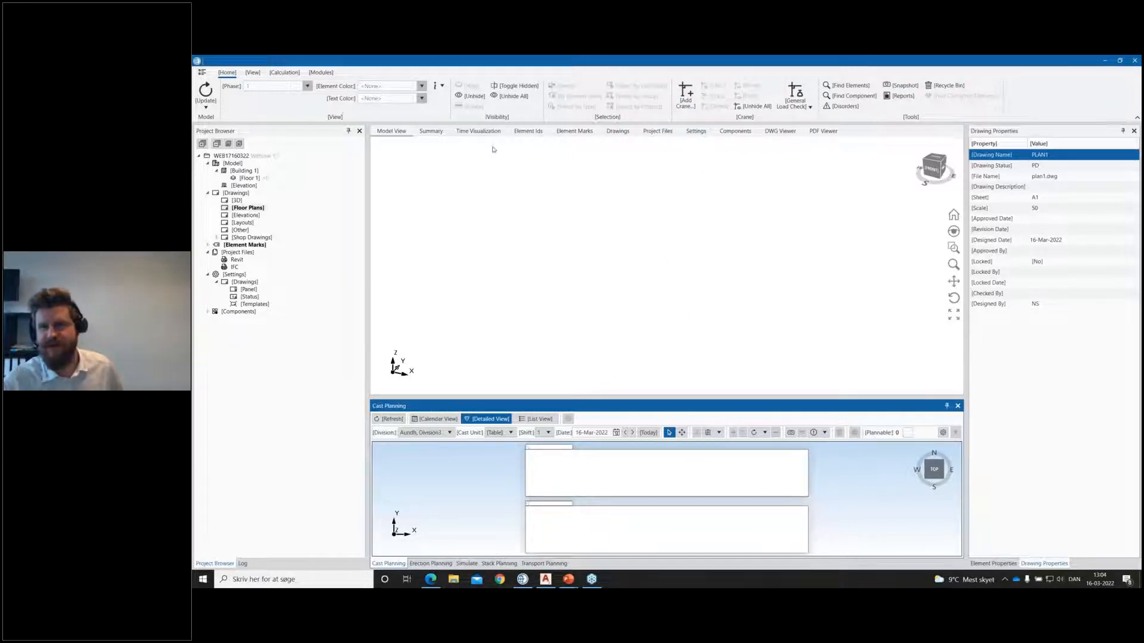
{"action": "left_click", "coordinate": [252, 73]}
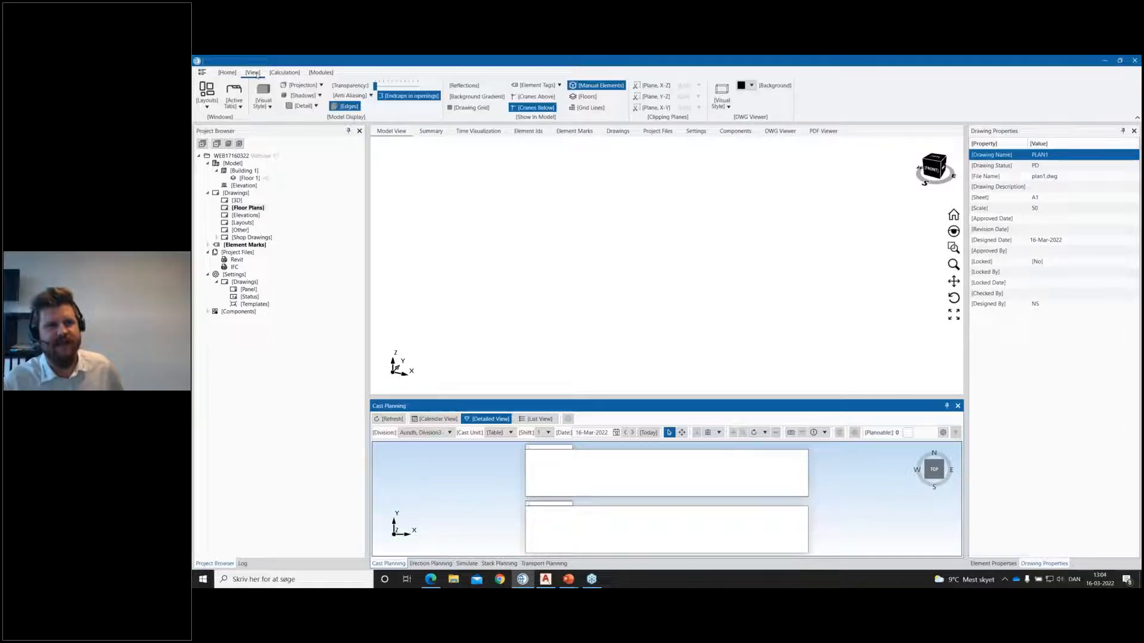
{"action": "left_click", "coordinate": [271, 73]}
{"action": "left_click", "coordinate": [255, 74]}
{"action": "left_click", "coordinate": [235, 74]}
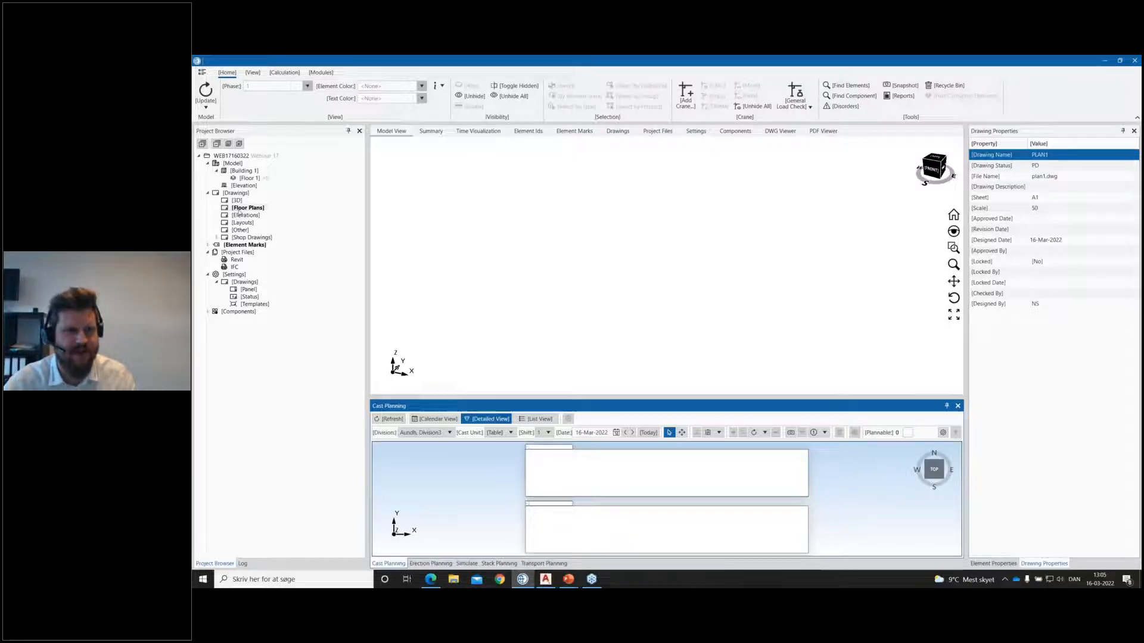
Step: List the project's floor plan drawings and open PLAN1 in AutoCAD Architecture
{"action": "left_click", "coordinate": [240, 209]}
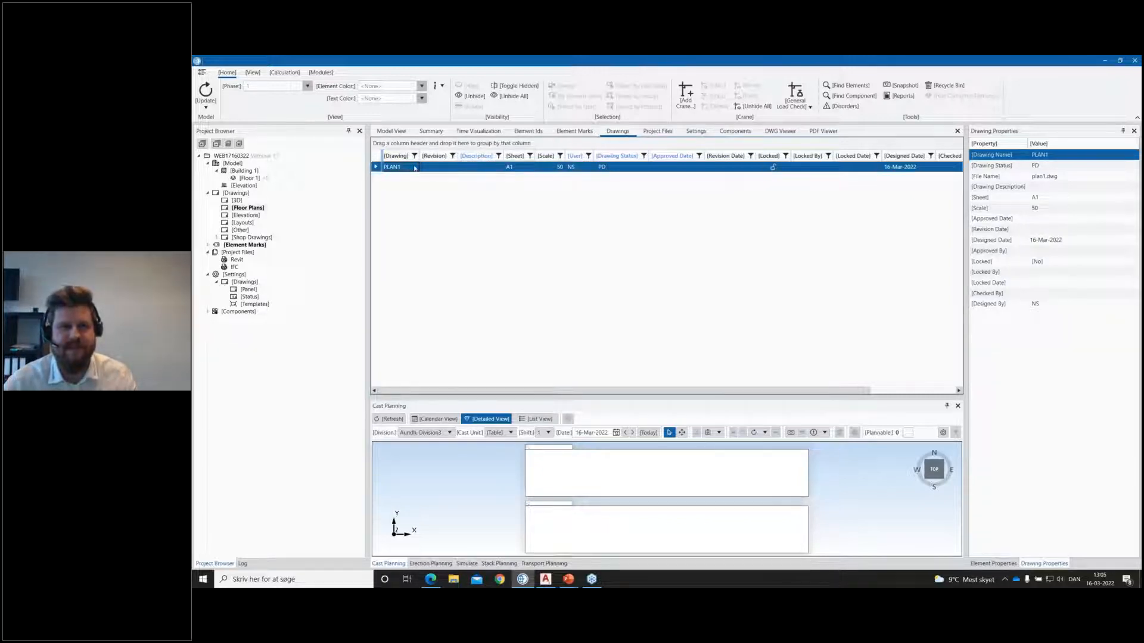
{"action": "double_click", "coordinate": [394, 169]}
{"action": "right_click", "coordinate": [395, 169]}
{"action": "left_click", "coordinate": [378, 178]}
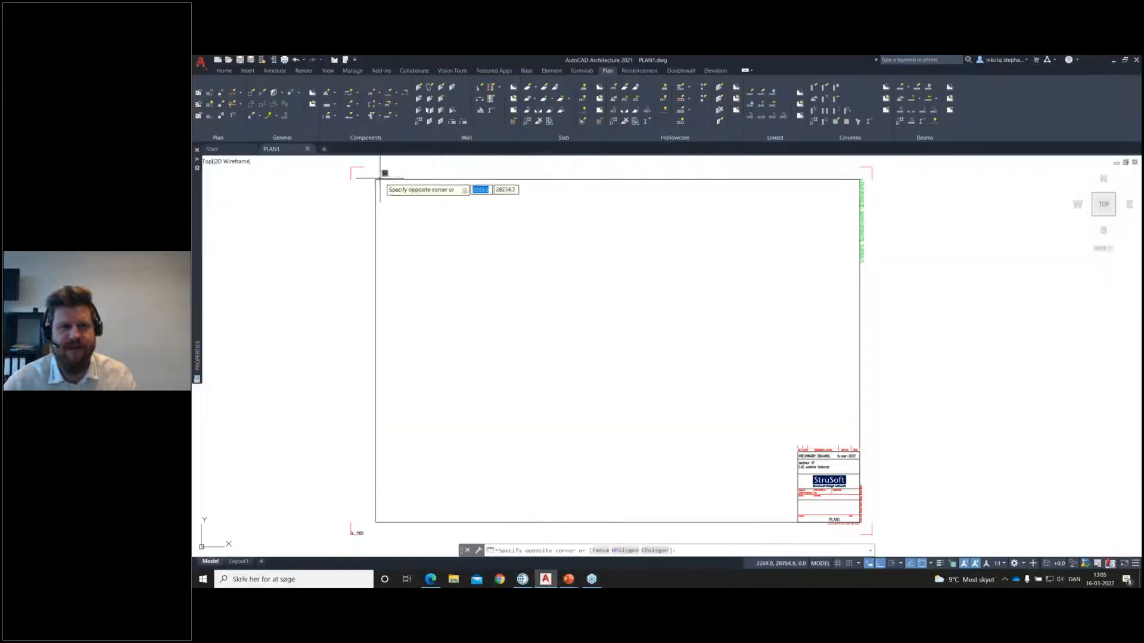
{"action": "left_click", "coordinate": [387, 177]}
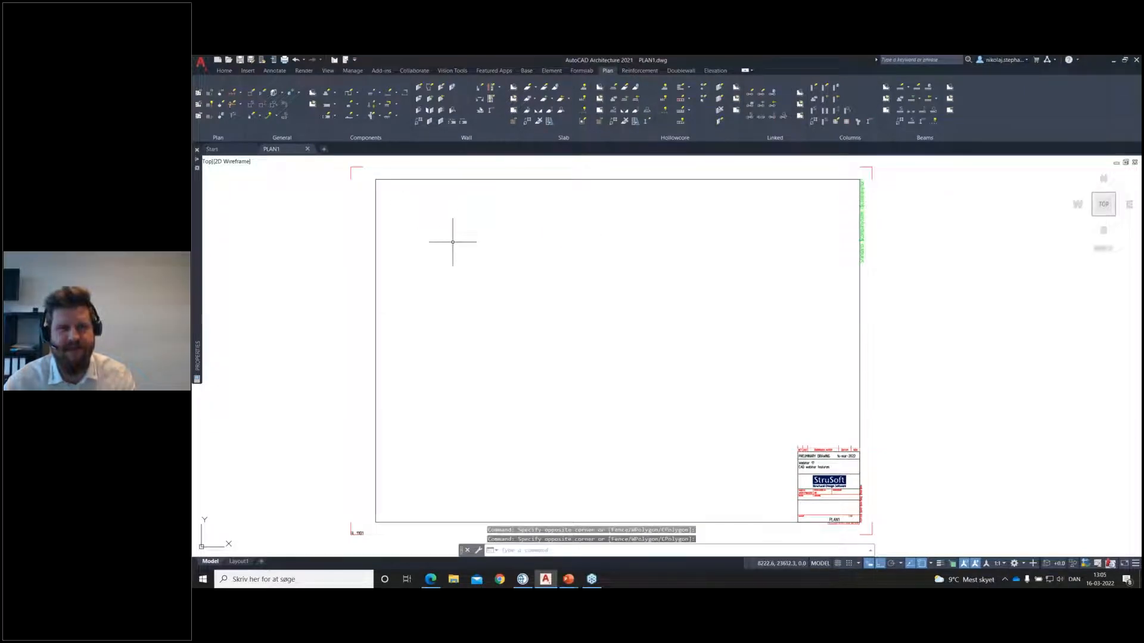
{"action": "left_click", "coordinate": [568, 579]}
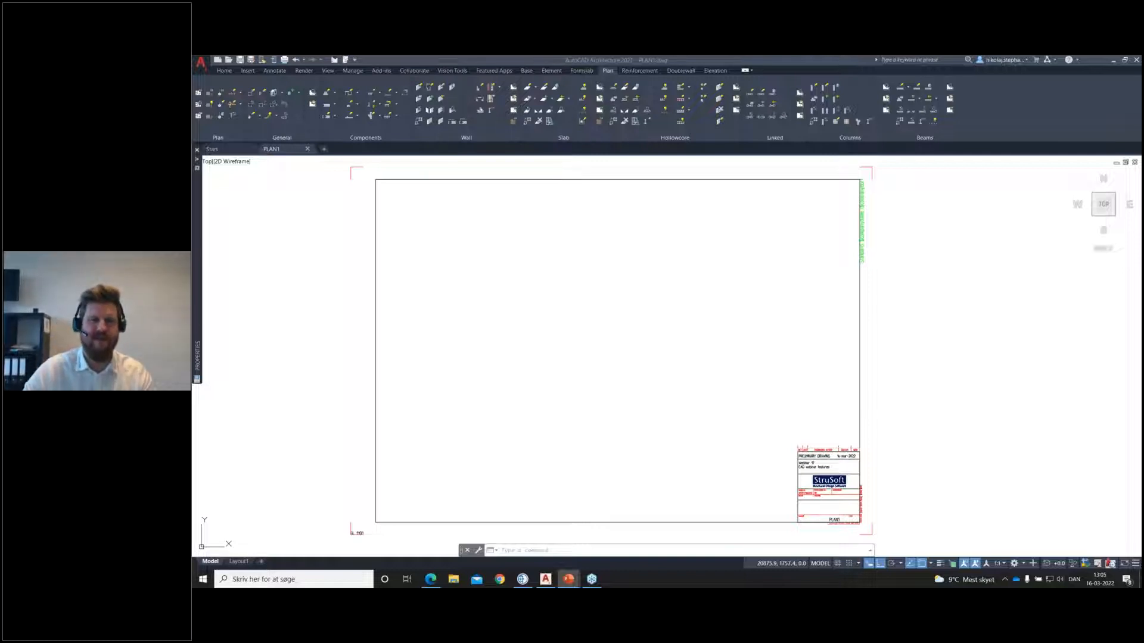
{"action": "left_click", "coordinate": [643, 286]}
{"action": "left_click", "coordinate": [613, 283]}
Step: Draw a horizontal wall of type Wall, 4000 long, starting in the upper part of the sheet
{"action": "left_click", "coordinate": [419, 87]}
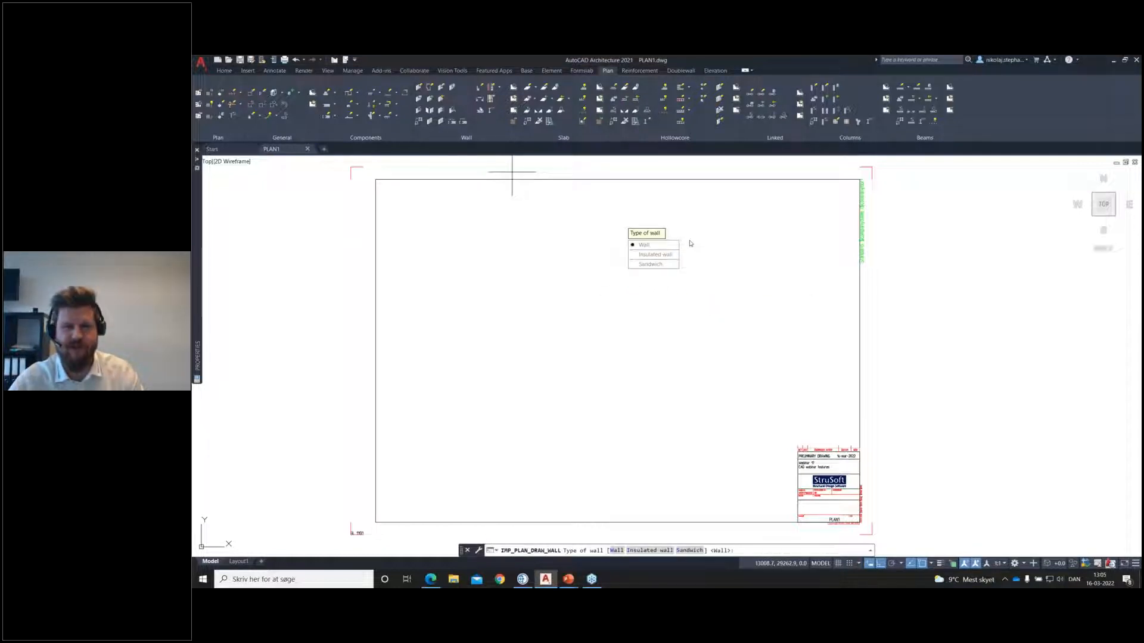
{"action": "left_click", "coordinate": [656, 245]}
{"action": "middle_click_drag", "start_coordinate": [680, 319], "coordinate": [683, 328]}
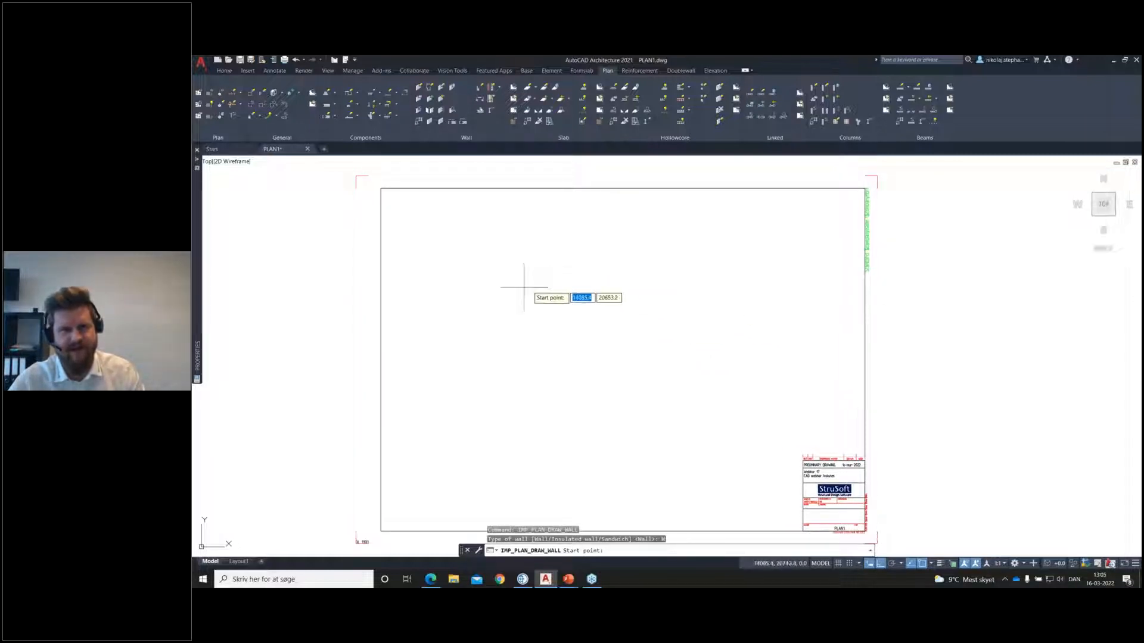
{"action": "scroll", "coordinate": [536, 283], "scroll_direction": "up", "scroll_amount": 3}
{"action": "left_click", "coordinate": [487, 275]}
{"action": "scroll", "coordinate": [523, 275], "scroll_direction": "up", "scroll_amount": 4}
{"action": "middle_click_drag", "start_coordinate": [531, 280], "coordinate": [638, 280]}
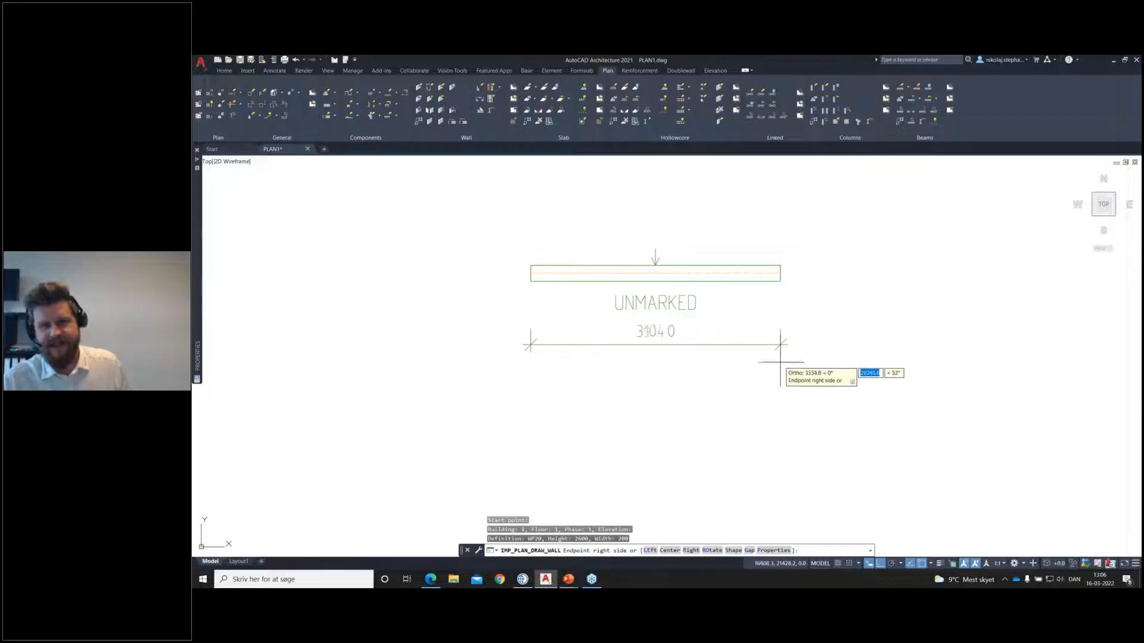
{"action": "type", "text": "4000"}
{"action": "key", "text": "Return"}
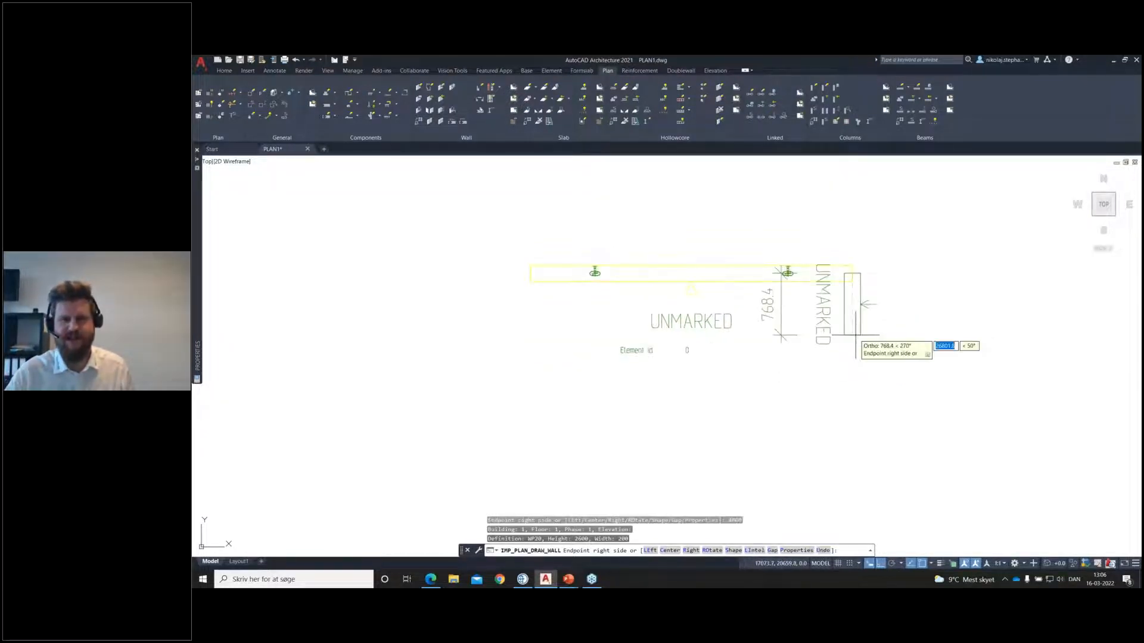
Step: Continue the wall run with a second horizontal wall about 4000 long and a vertical wall going down from its right end
{"action": "middle_click_drag", "start_coordinate": [1029, 344], "coordinate": [838, 326]}
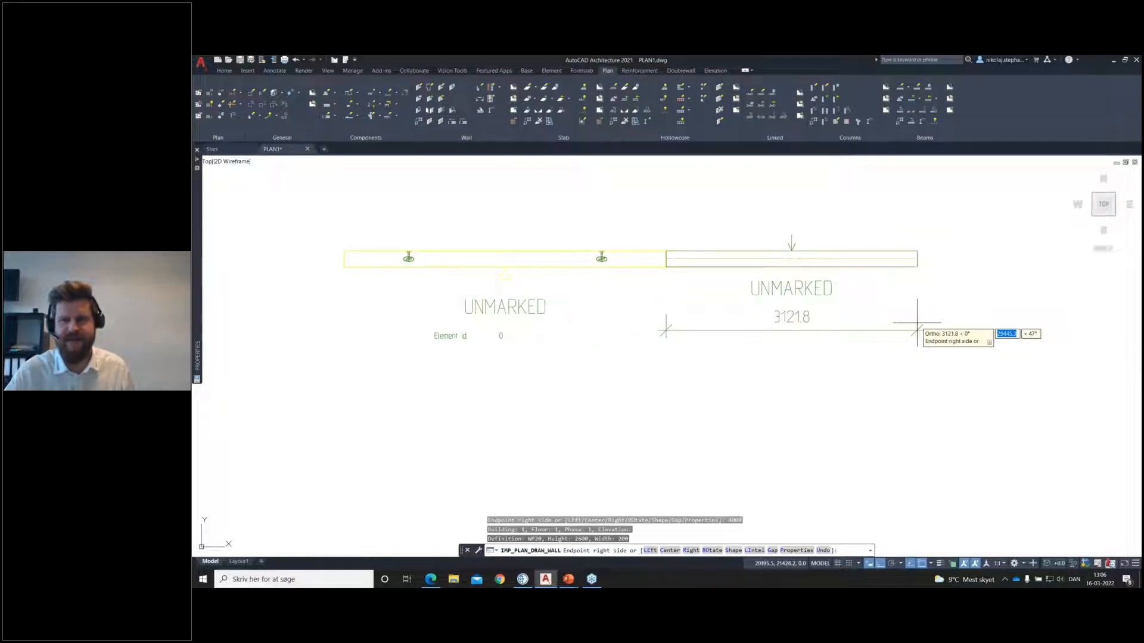
{"action": "left_click", "coordinate": [990, 310]}
{"action": "middle_click_drag", "start_coordinate": [986, 366], "coordinate": [925, 355]}
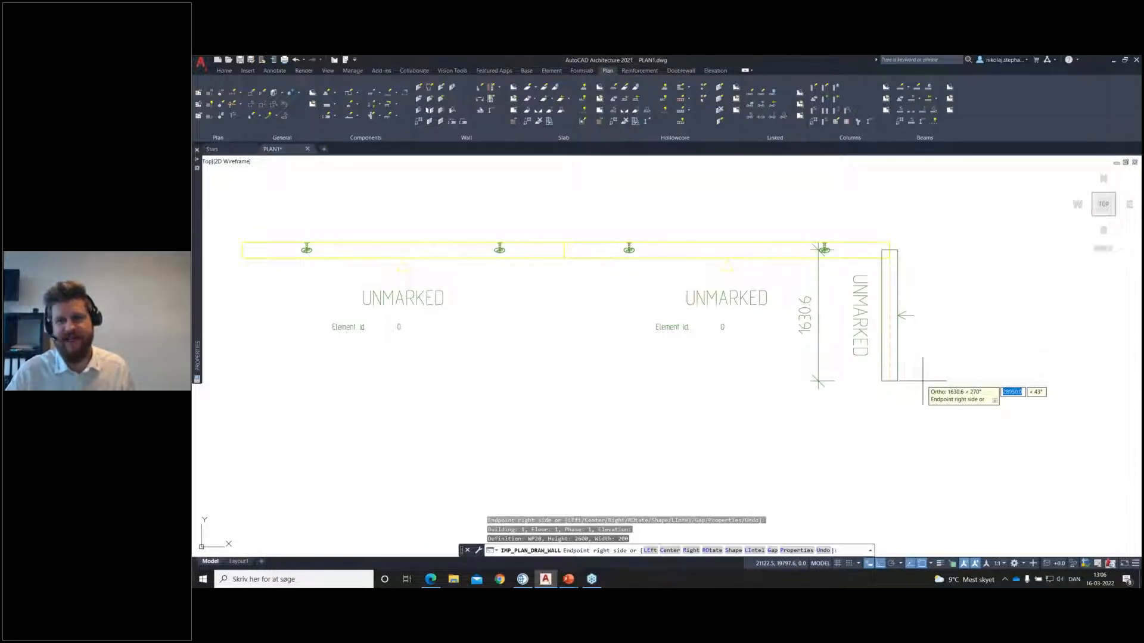
{"action": "scroll", "coordinate": [921, 411], "scroll_direction": "down", "scroll_amount": 2}
{"action": "left_click", "coordinate": [889, 404]}
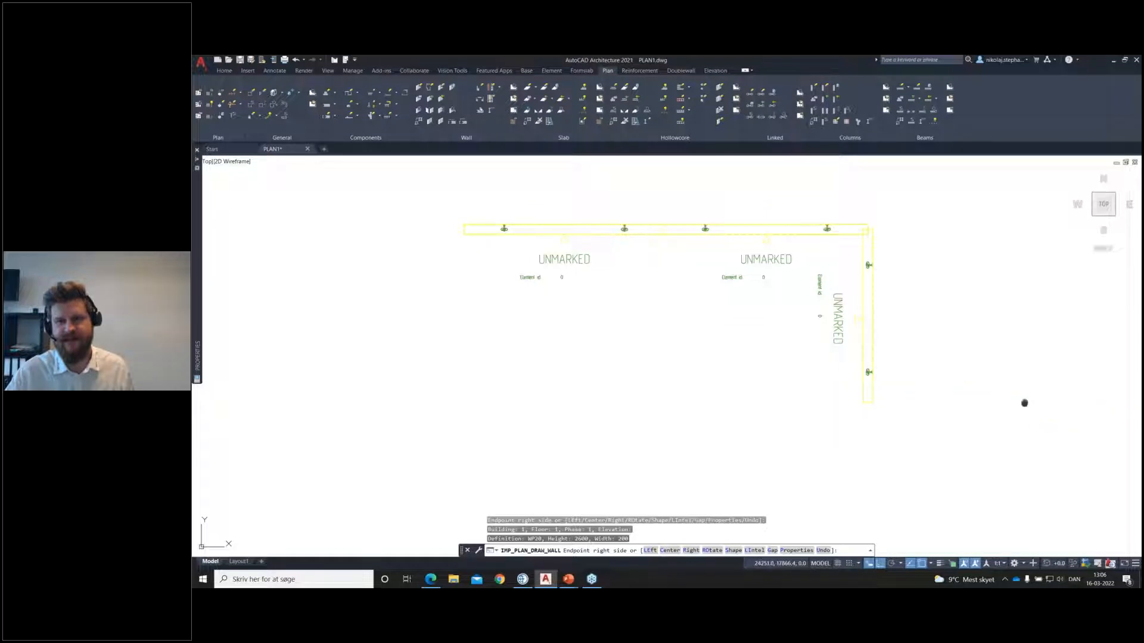
Step: Add a horizontal wall running right from the vertical wall's lower end and finish the wall run
{"action": "middle_click_drag", "start_coordinate": [1024, 404], "coordinate": [901, 385]}
{"action": "left_click", "coordinate": [986, 388]}
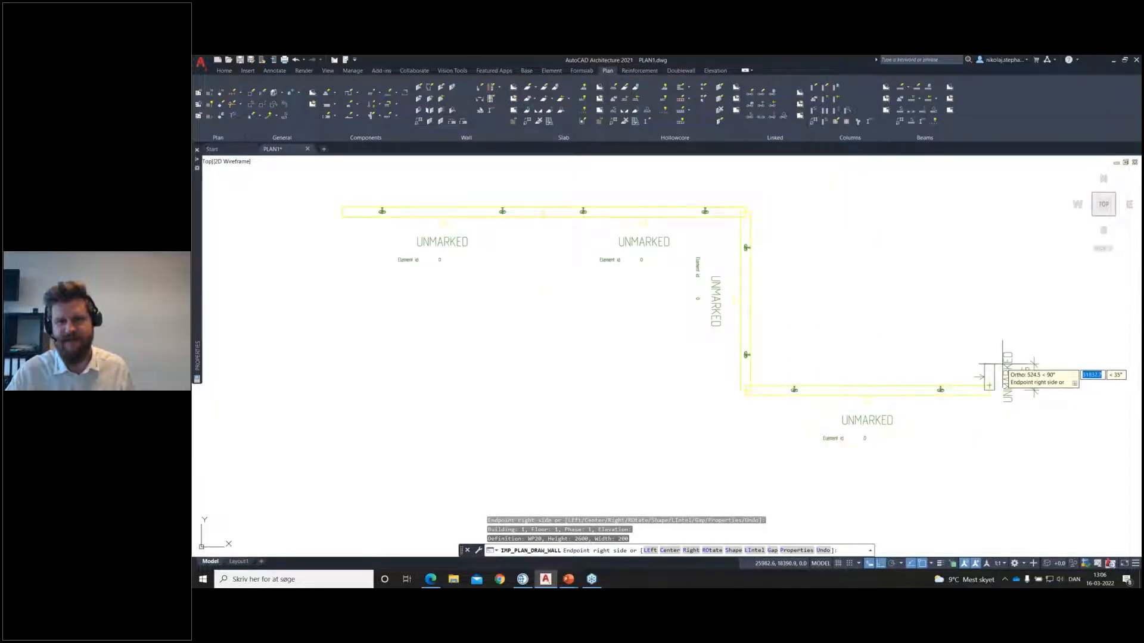
{"action": "scroll", "coordinate": [1002, 376], "scroll_direction": "down", "scroll_amount": 2}
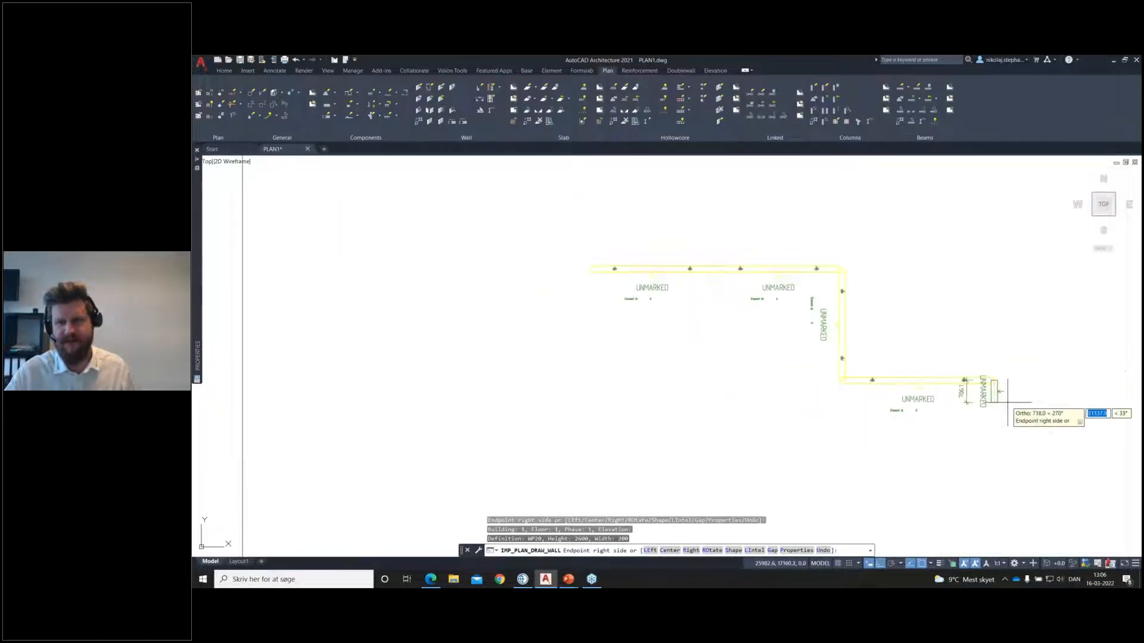
{"action": "key", "text": "Return"}
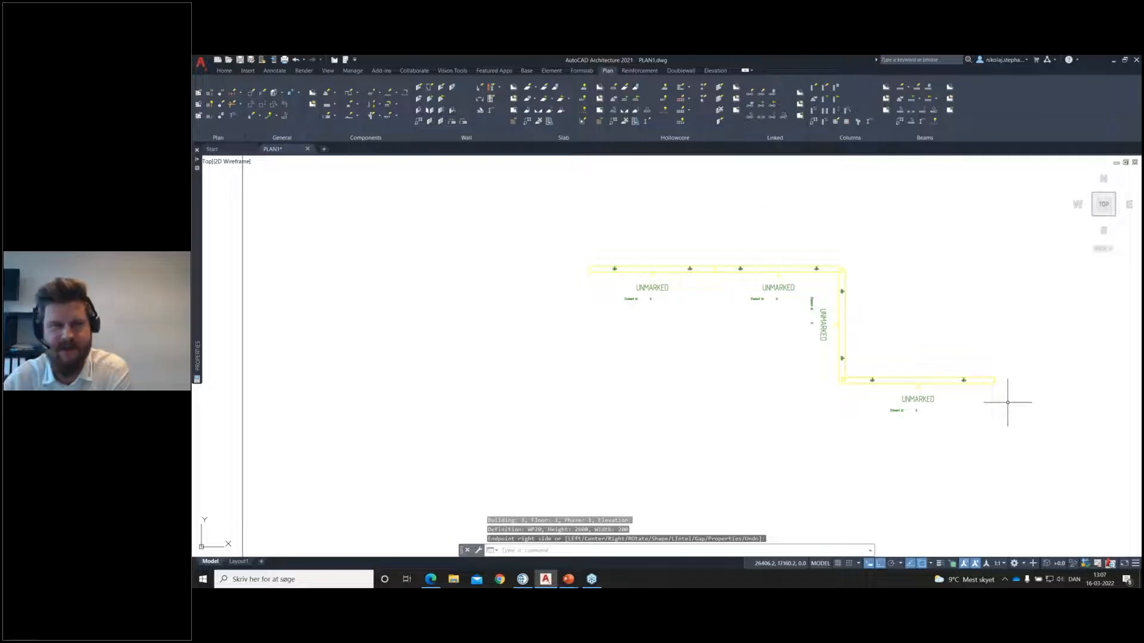
{"action": "middle_click_drag", "start_coordinate": [885, 282], "coordinate": [845, 280]}
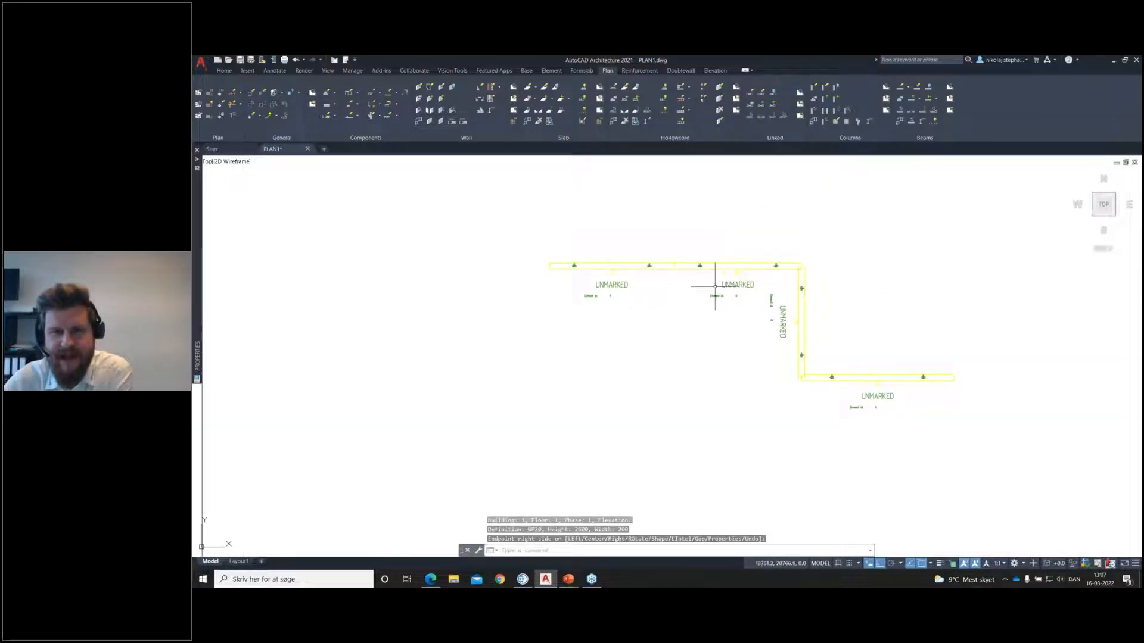
{"action": "left_click", "coordinate": [620, 265]}
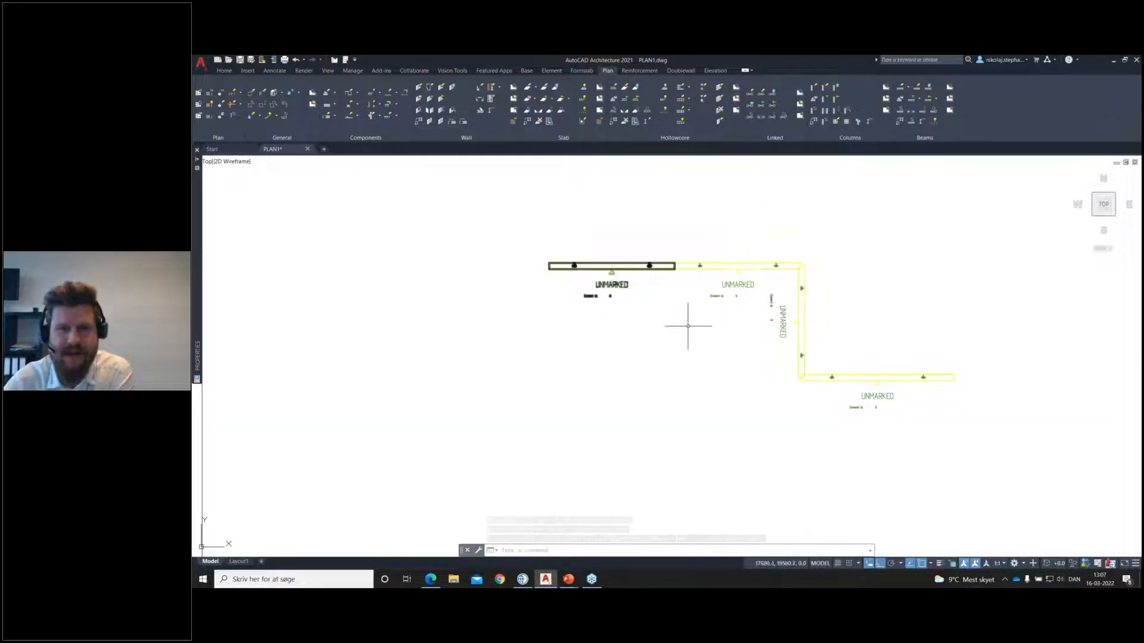
{"action": "key", "text": "Escape"}
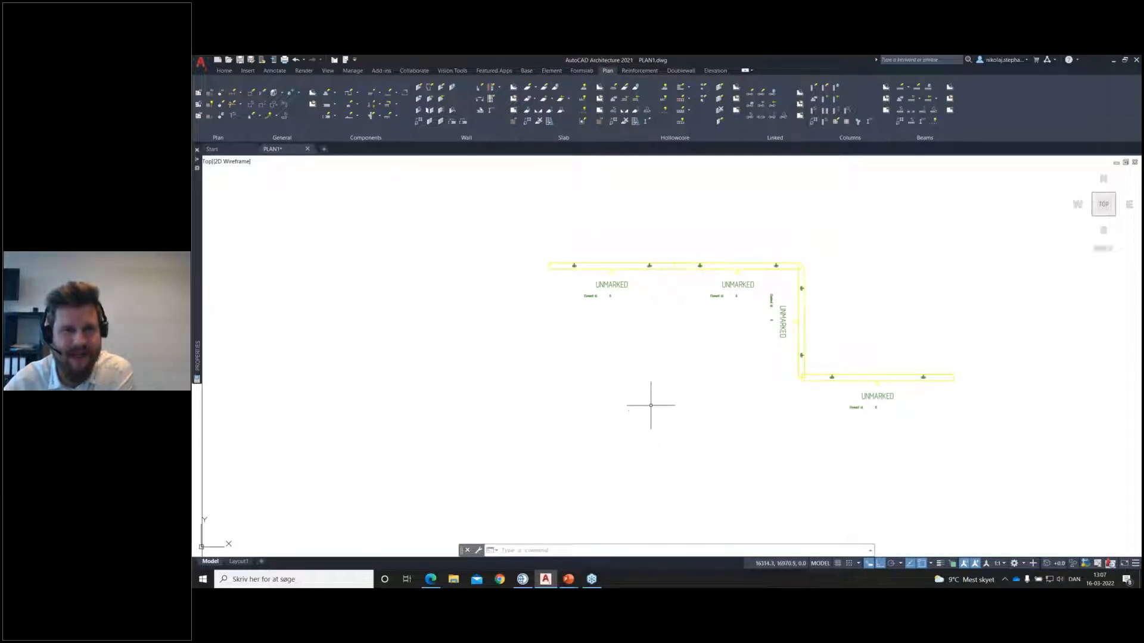
Step: Draw a Sandwich wall going straight up from the left end of the first horizontal wall
{"action": "middle_click_drag", "start_coordinate": [688, 360], "coordinate": [658, 381]}
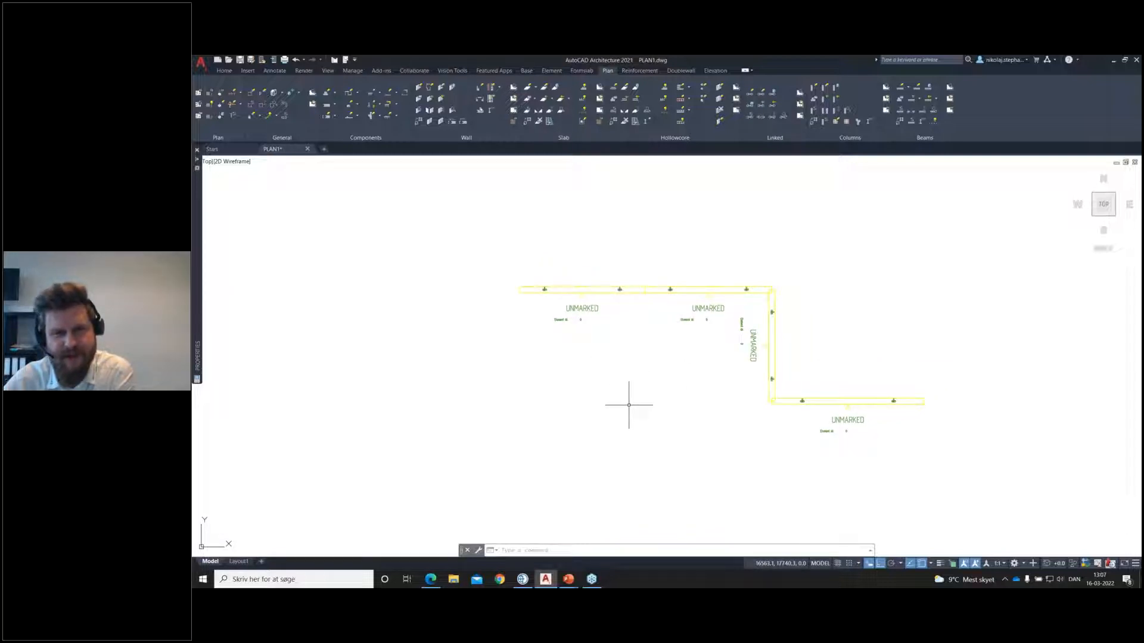
{"action": "left_click", "coordinate": [420, 87]}
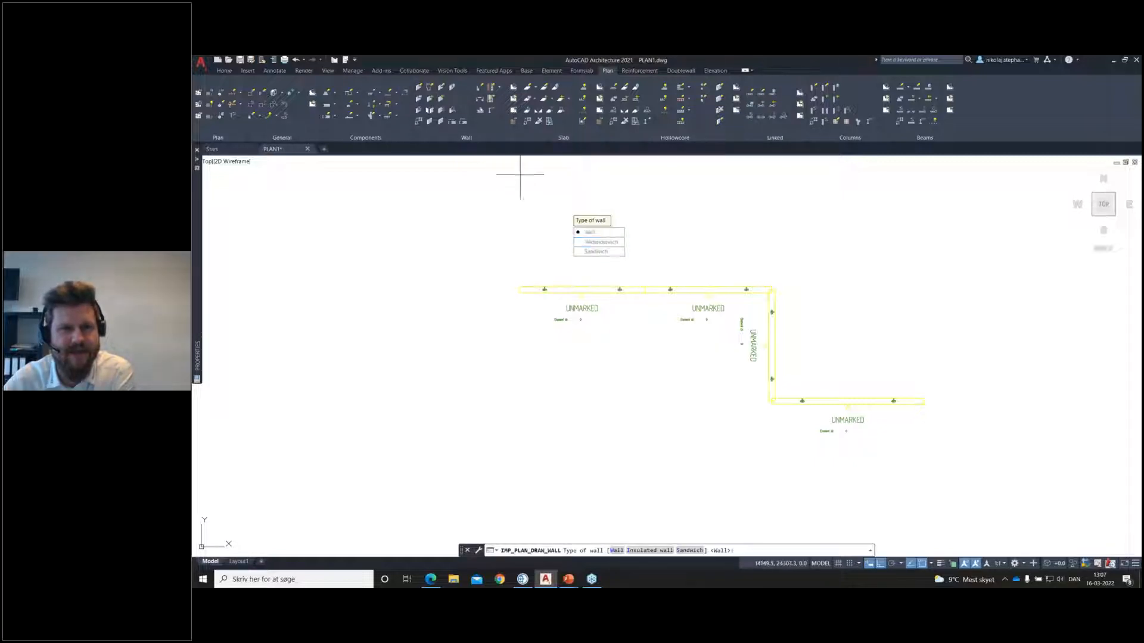
{"action": "type", "text": "s"}
{"action": "key", "text": "Return"}
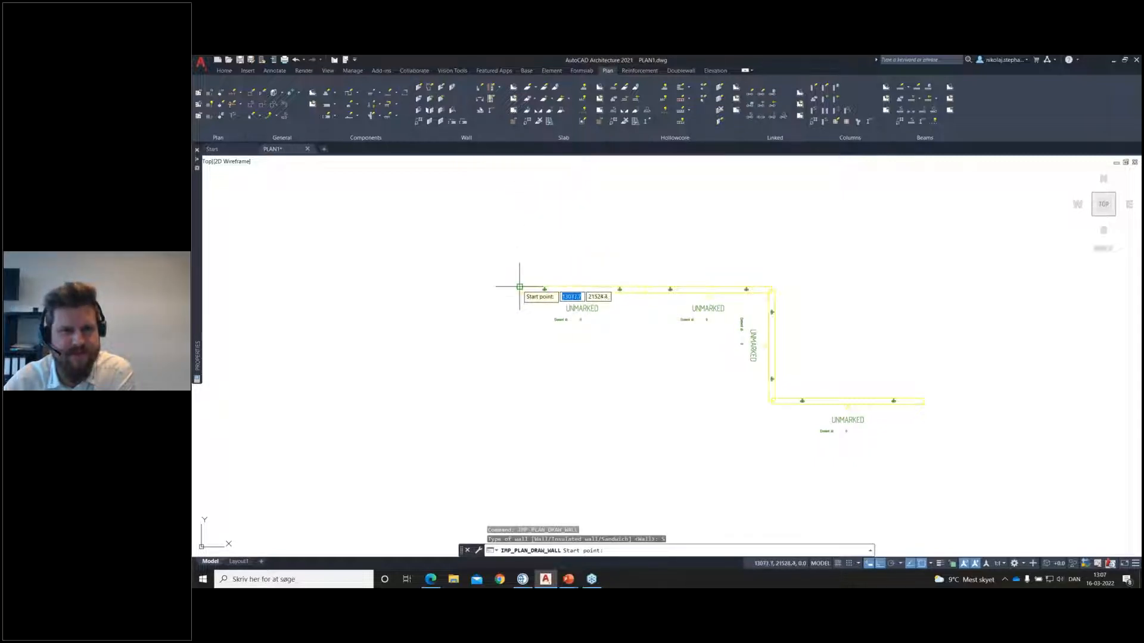
{"action": "left_click", "coordinate": [520, 288]}
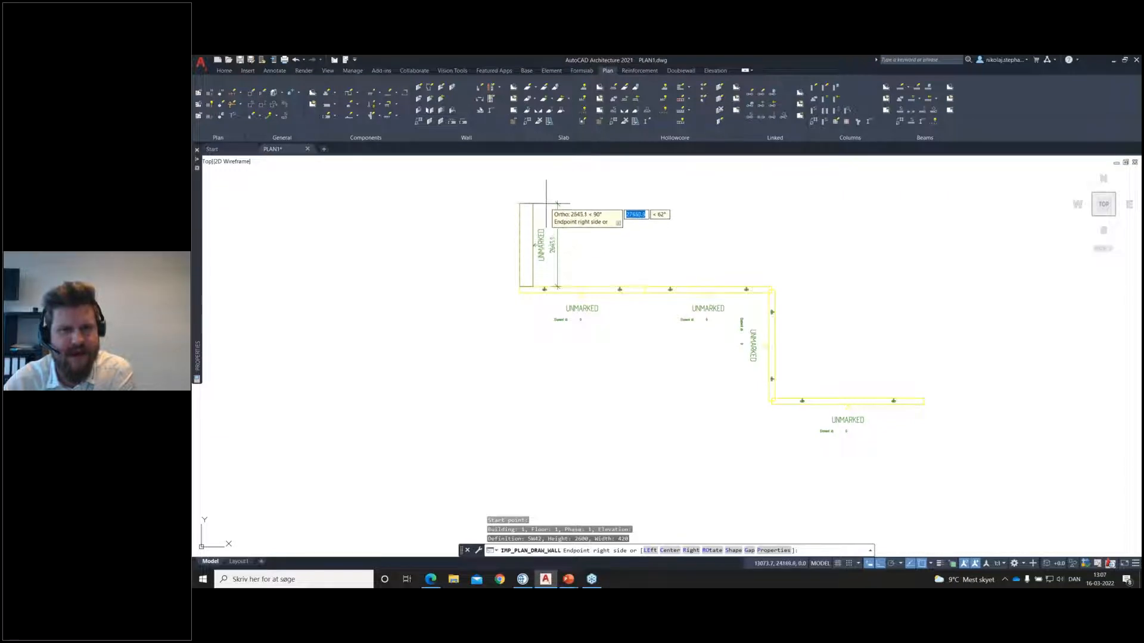
{"action": "scroll", "coordinate": [536, 209], "scroll_direction": "up", "scroll_amount": 5}
{"action": "scroll", "coordinate": [539, 208], "scroll_direction": "down", "scroll_amount": 2}
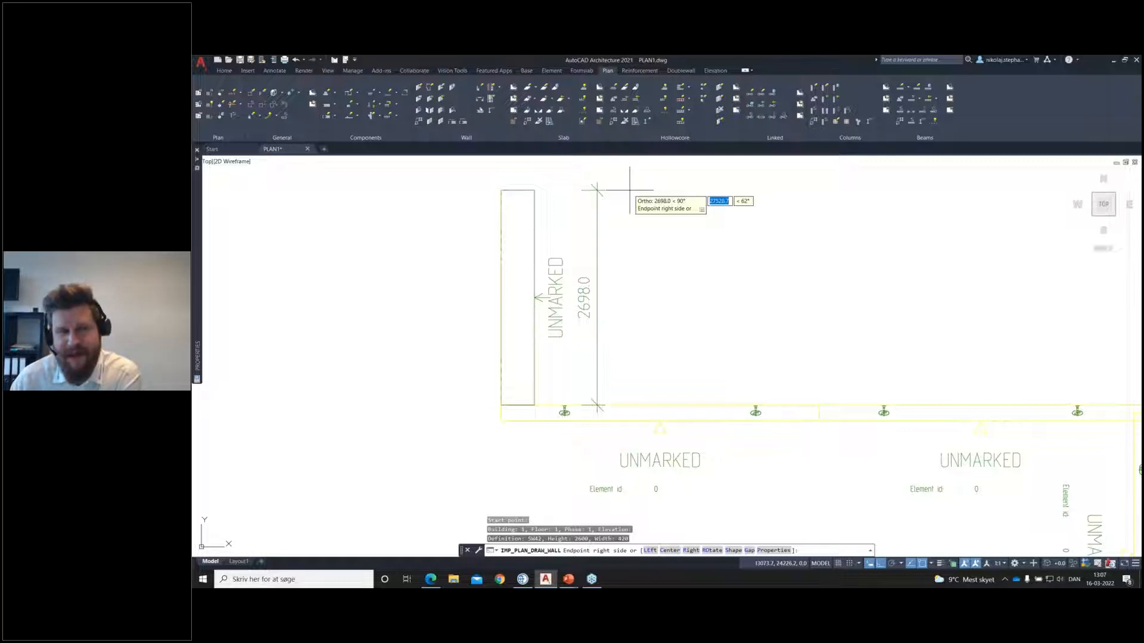
{"action": "scroll", "coordinate": [629, 190], "scroll_direction": "down", "scroll_amount": 4}
{"action": "left_click", "coordinate": [589, 177]}
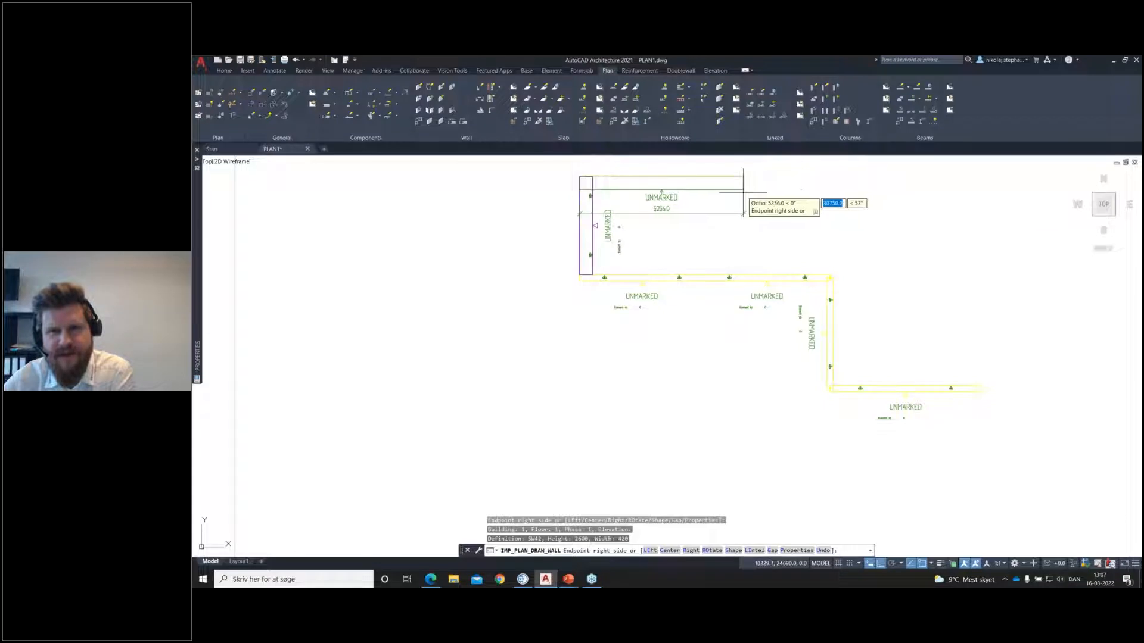
Step: Add three sandwich walls in a row to the right along the building's upper side, the first about 5260 and the last about 3680 long
{"action": "left_click", "coordinate": [743, 192]}
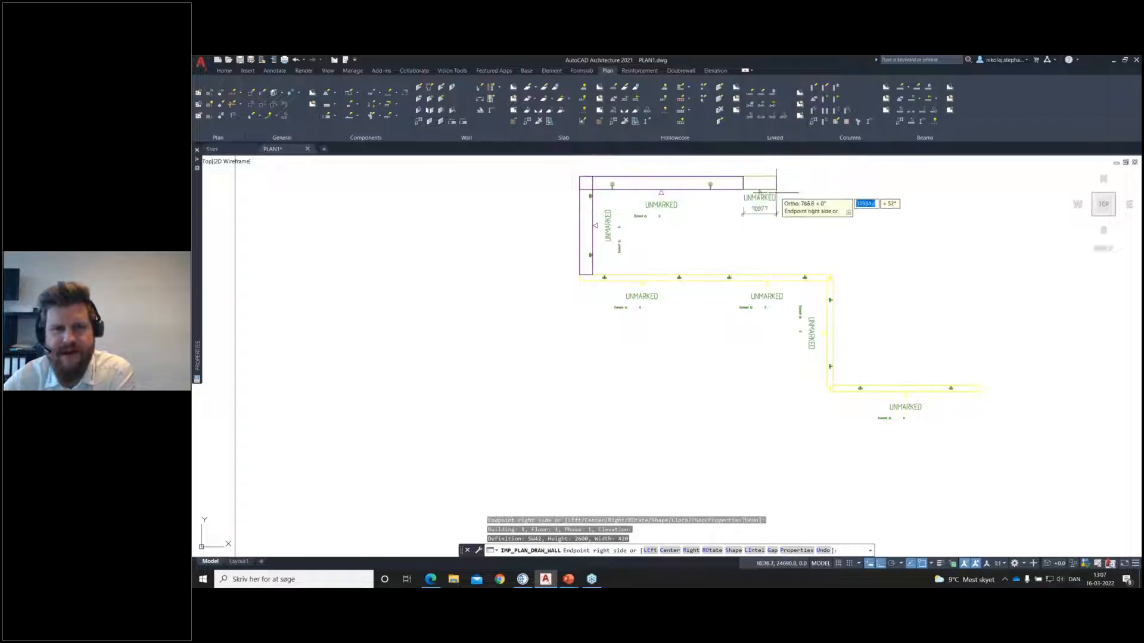
{"action": "left_click", "coordinate": [887, 195]}
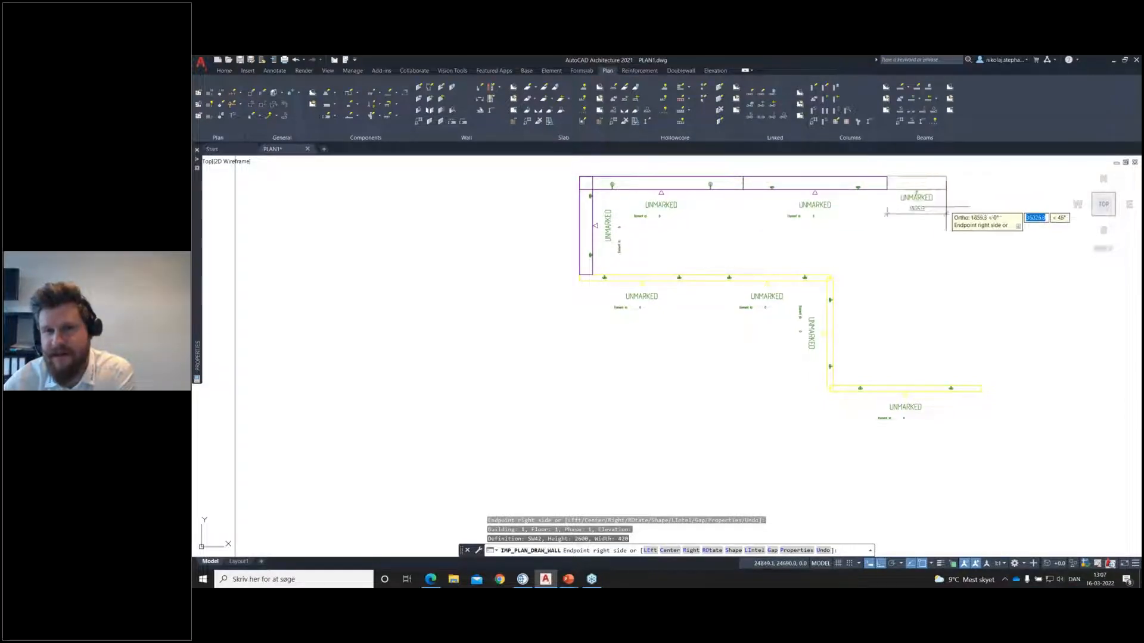
{"action": "middle_click_drag", "start_coordinate": [945, 205], "coordinate": [807, 208]}
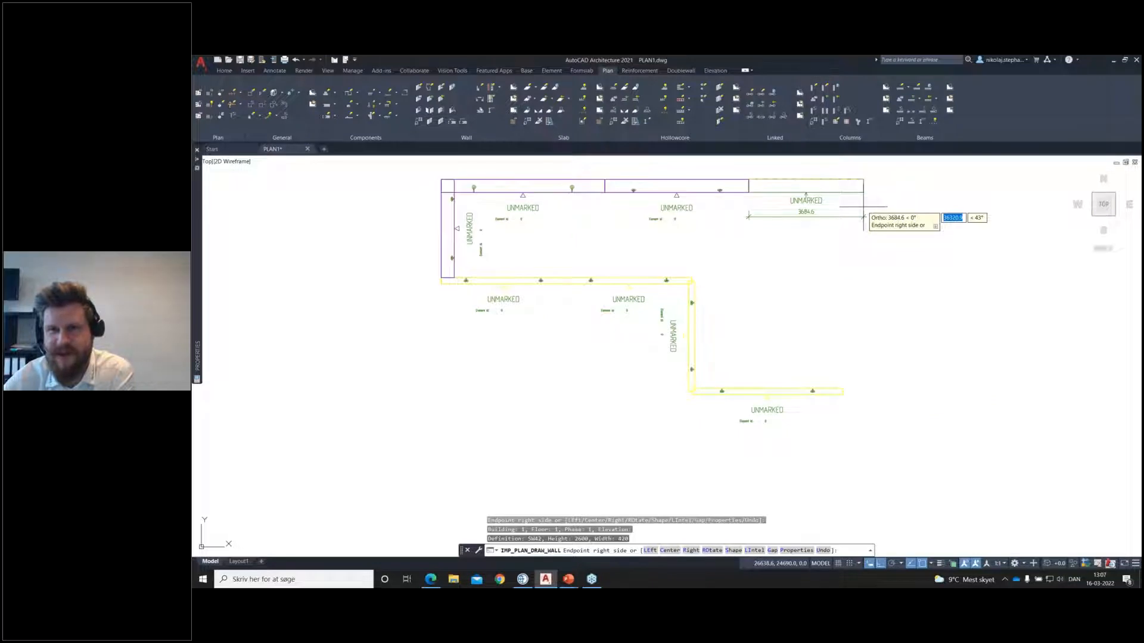
{"action": "left_click", "coordinate": [863, 216]}
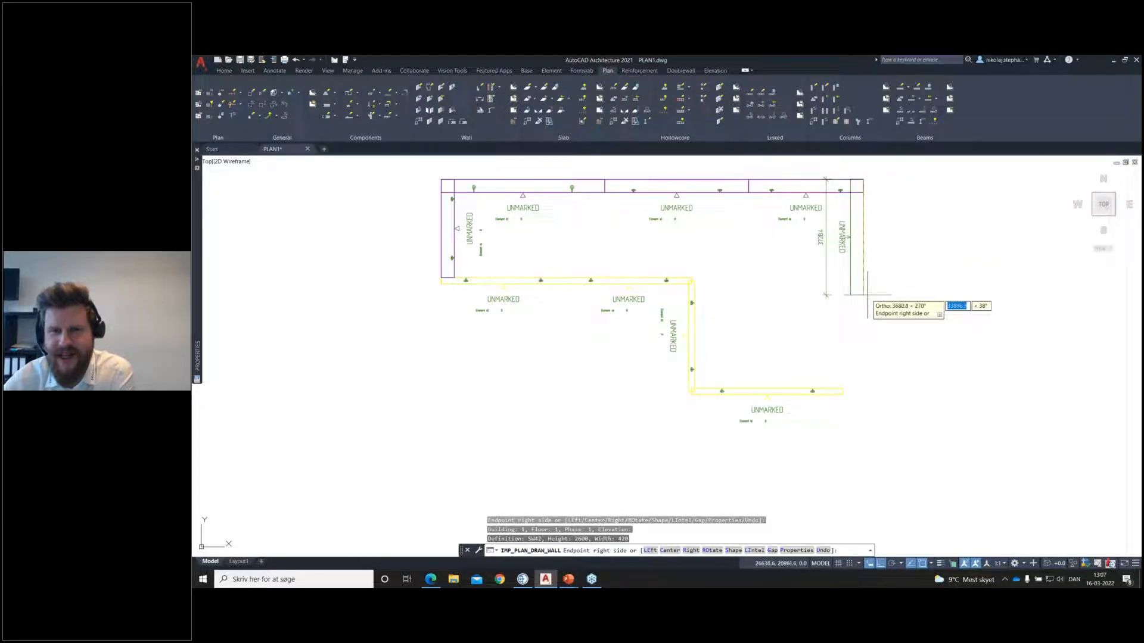
Step: Add two sandwich walls downward from the building's upper right corner, past the lowest horizontal wall, and finish the wall run
{"action": "left_click", "coordinate": [868, 308]}
{"action": "left_click", "coordinate": [876, 430]}
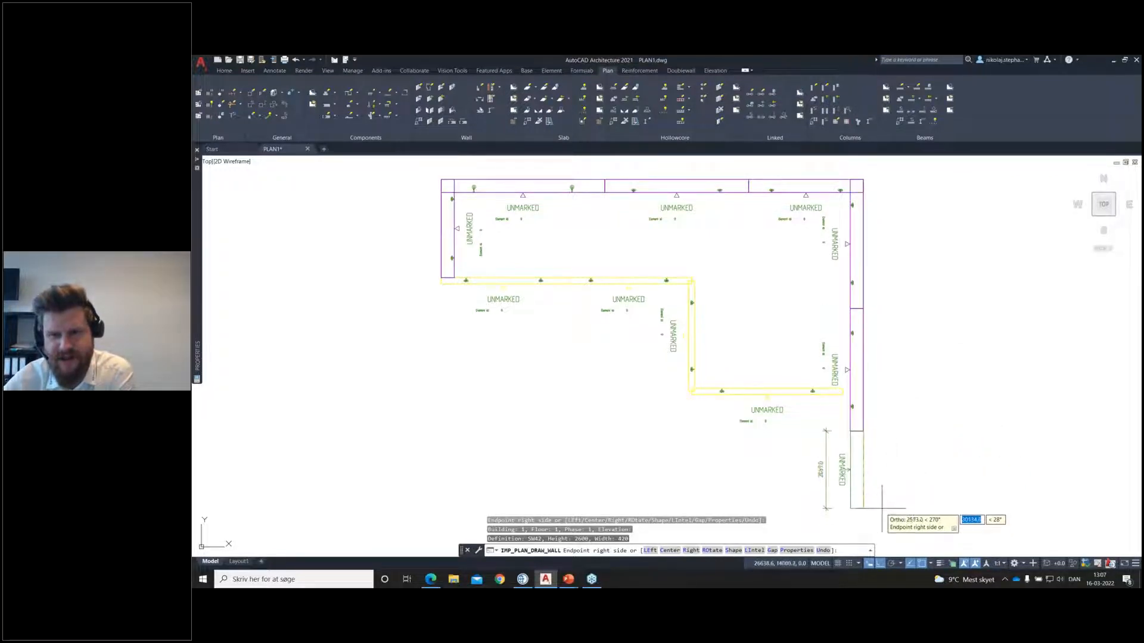
{"action": "middle_click_drag", "start_coordinate": [878, 529], "coordinate": [875, 481]}
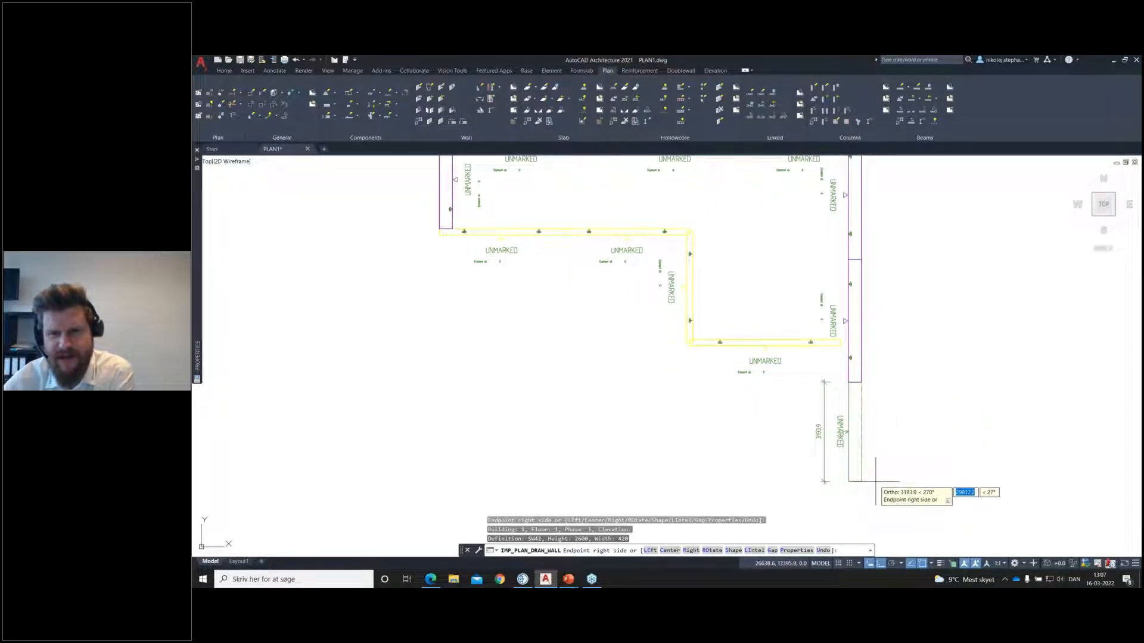
{"action": "key", "text": "Return"}
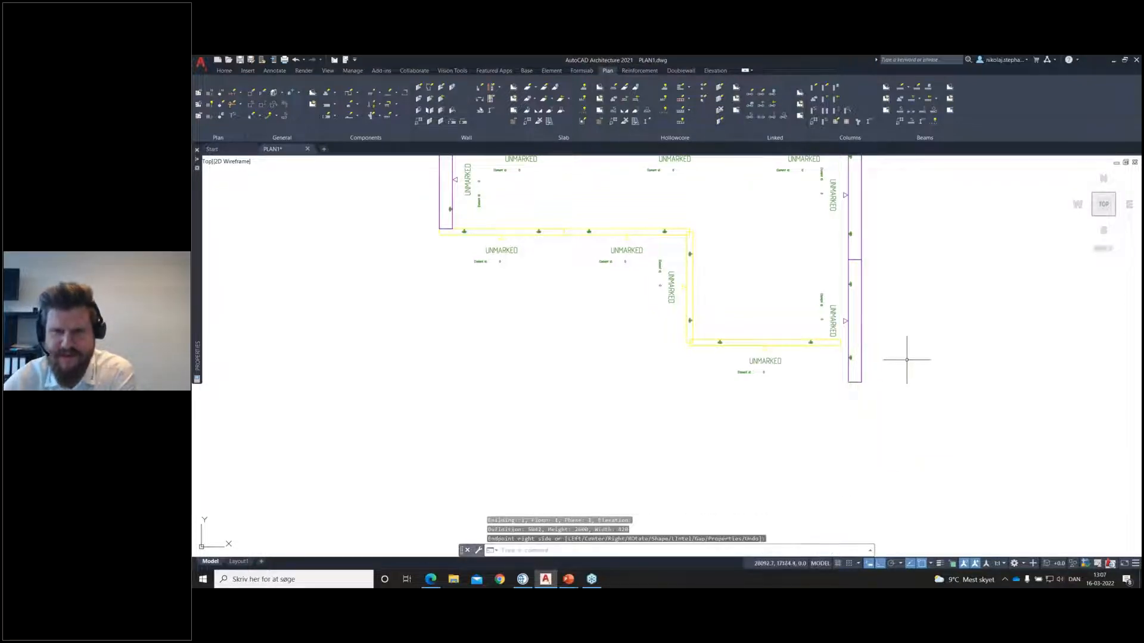
Step: Open the wall definition of sandwich wall SW42 with its general geometry and material settings
{"action": "scroll", "coordinate": [868, 391], "scroll_direction": "down", "scroll_amount": 3}
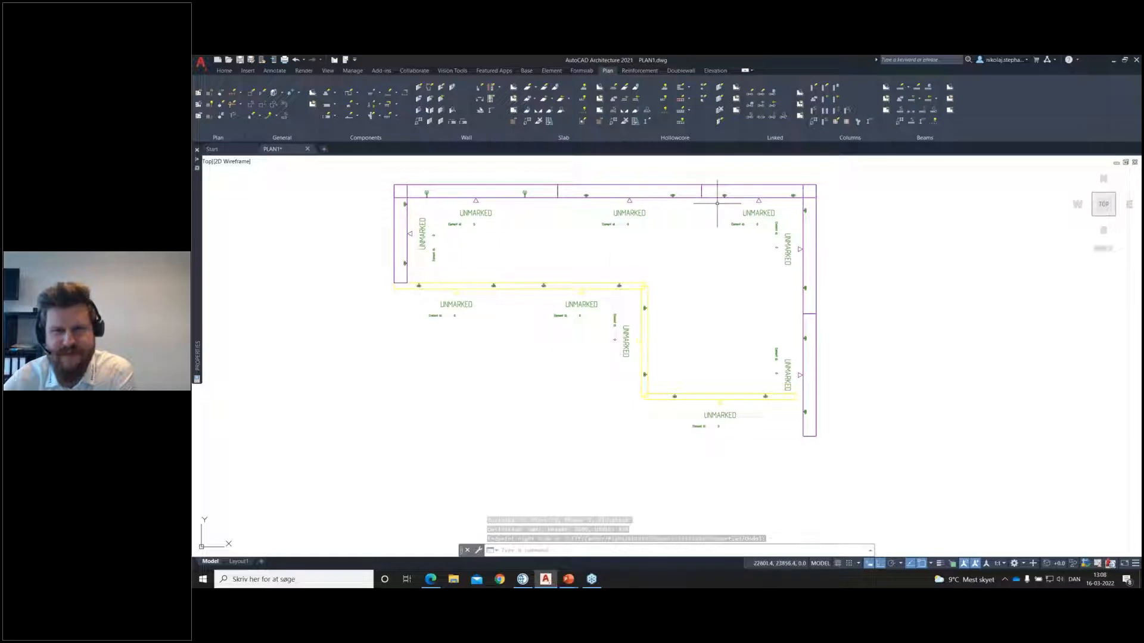
{"action": "middle_click_drag", "start_coordinate": [485, 245], "coordinate": [507, 267]}
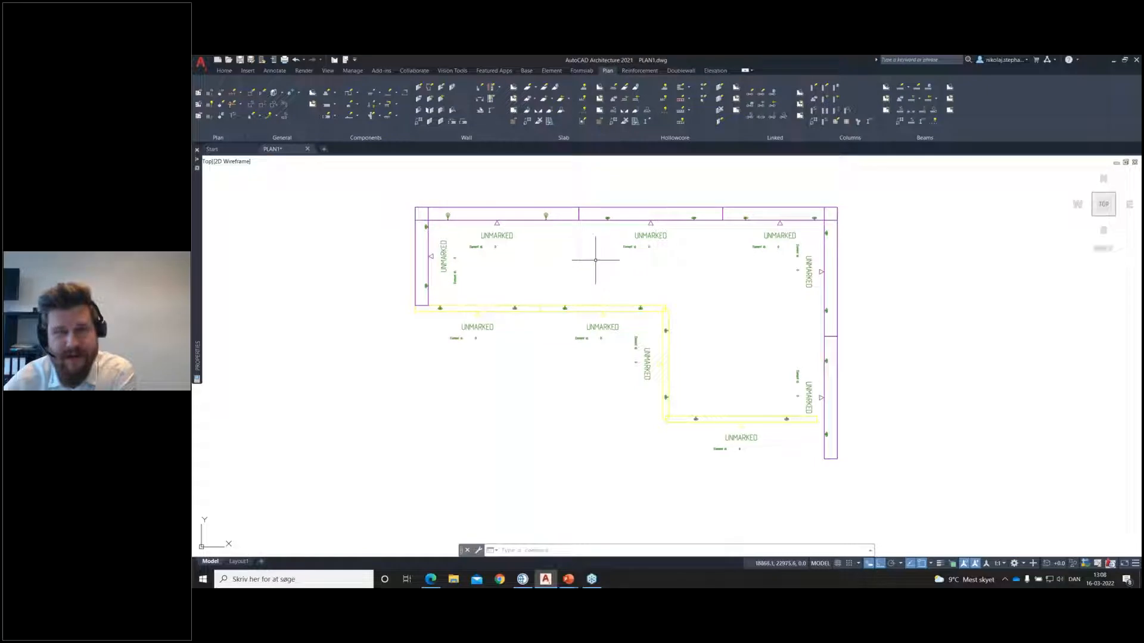
{"action": "double_click", "coordinate": [657, 306]}
{"action": "double_click", "coordinate": [655, 298]}
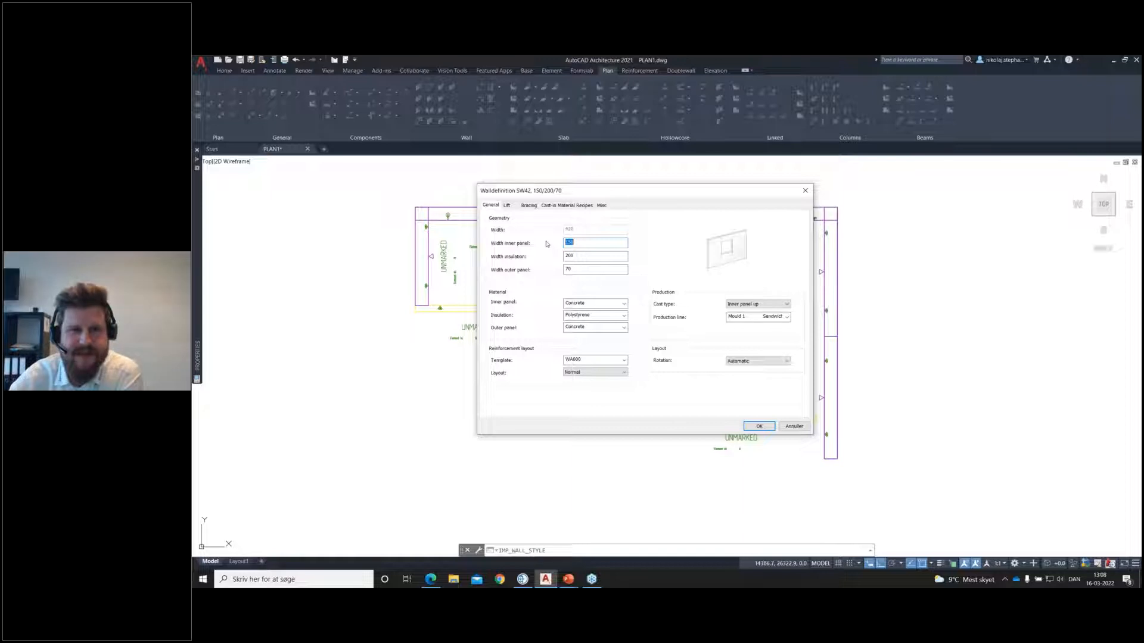
Step: Review the naming, drawing type and color settings of wall definition SW42, and close it without changes
{"action": "left_click", "coordinate": [601, 205]}
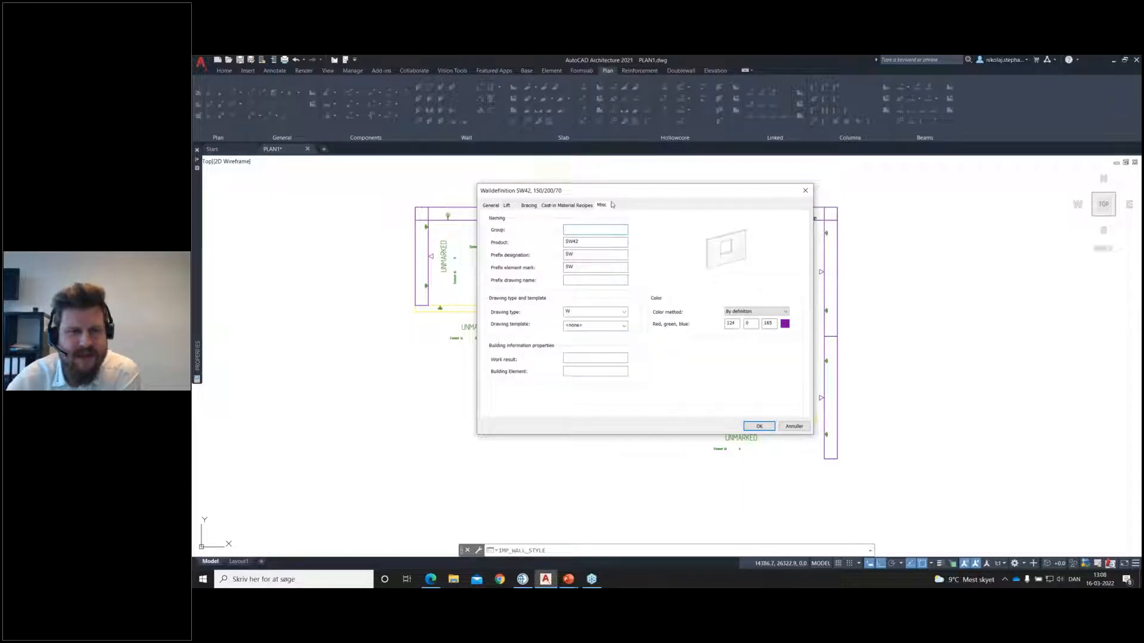
{"action": "left_click_drag", "start_coordinate": [618, 192], "coordinate": [592, 185]}
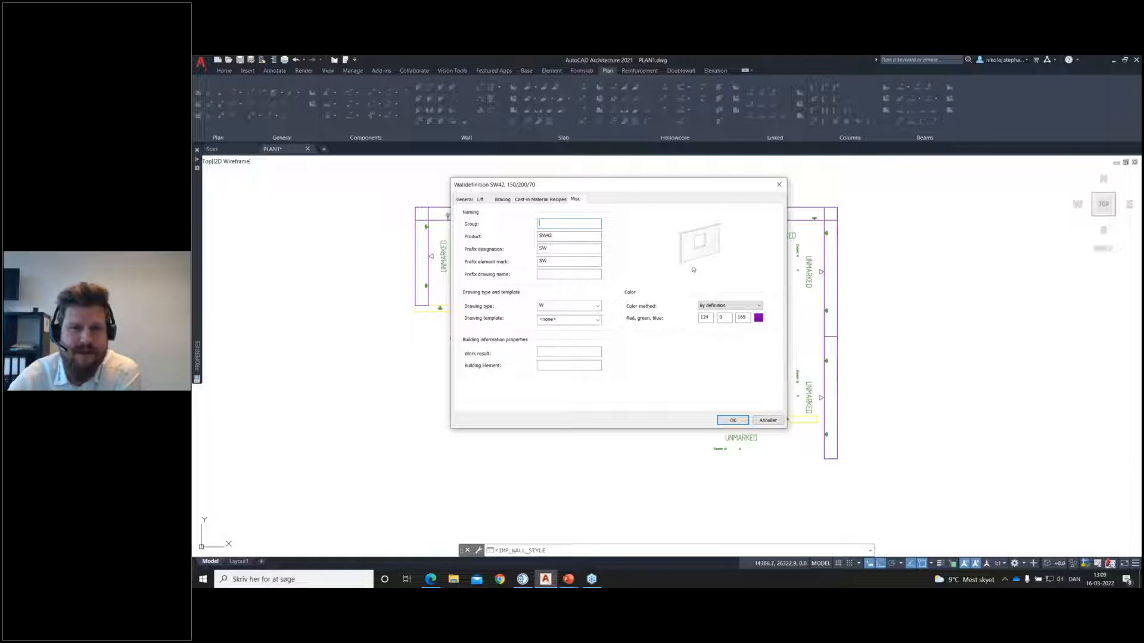
{"action": "left_click", "coordinate": [784, 185]}
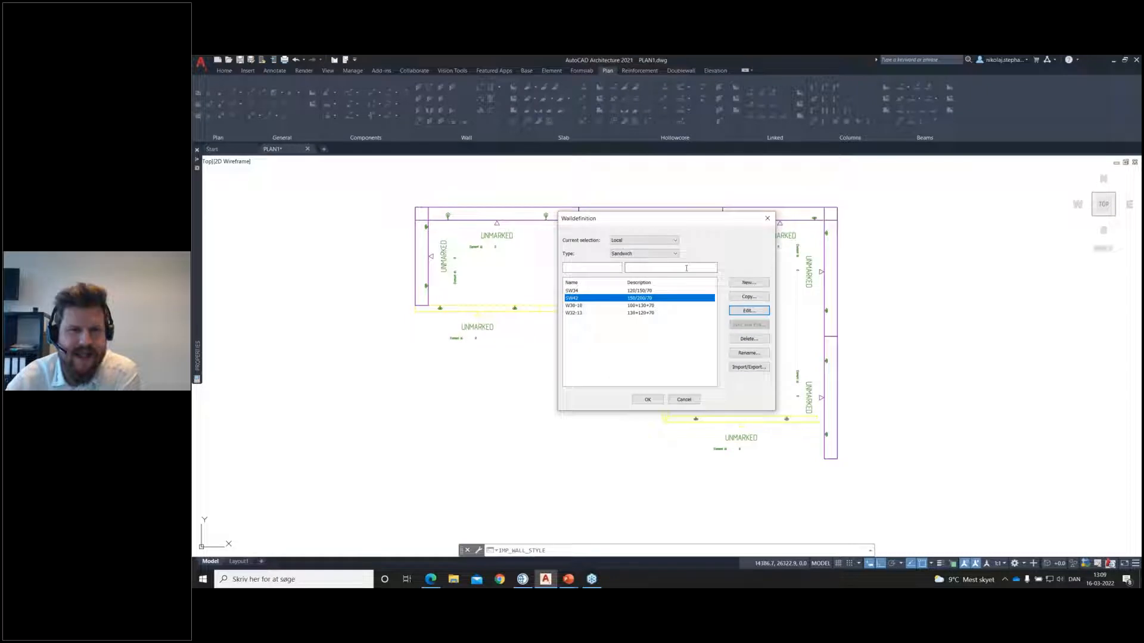
Step: List the Common definitions of type Wall, review the settings of definition WP20, and close the wall definitions
{"action": "left_click", "coordinate": [666, 254]}
{"action": "left_click", "coordinate": [655, 261]}
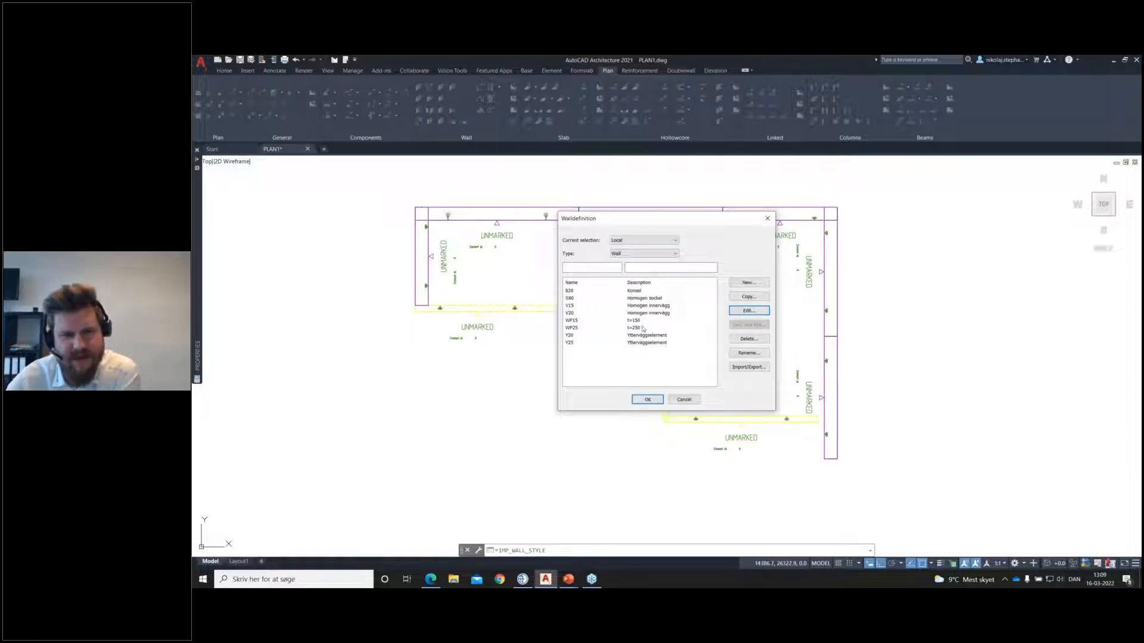
{"action": "left_click", "coordinate": [643, 240]}
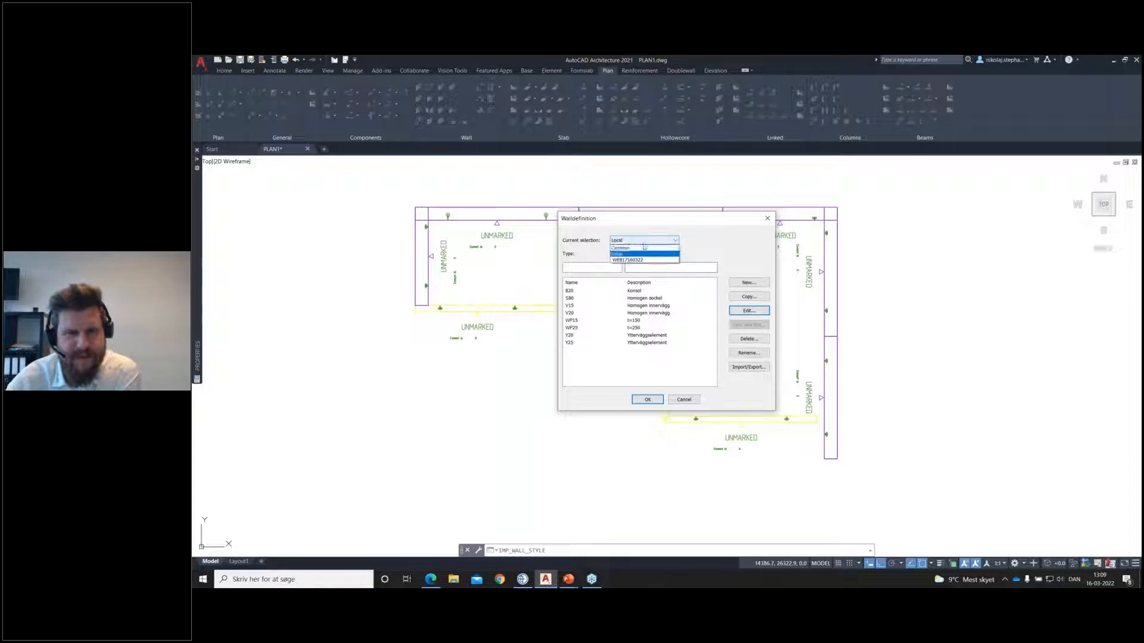
{"action": "left_click", "coordinate": [640, 254]}
{"action": "double_click", "coordinate": [649, 306]}
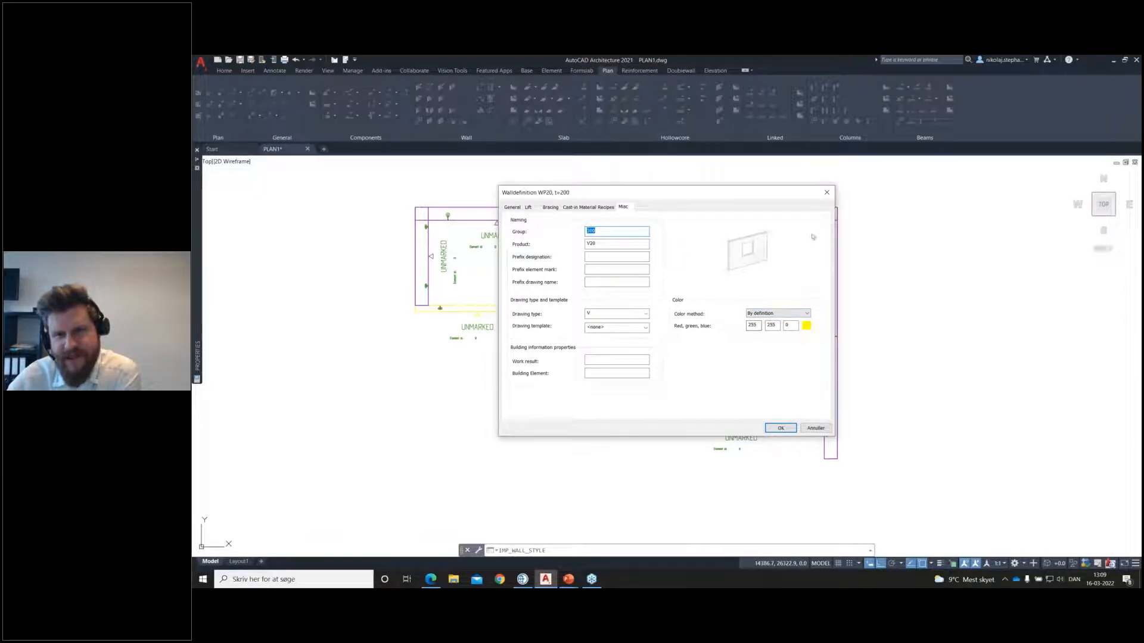
{"action": "left_click", "coordinate": [830, 193]}
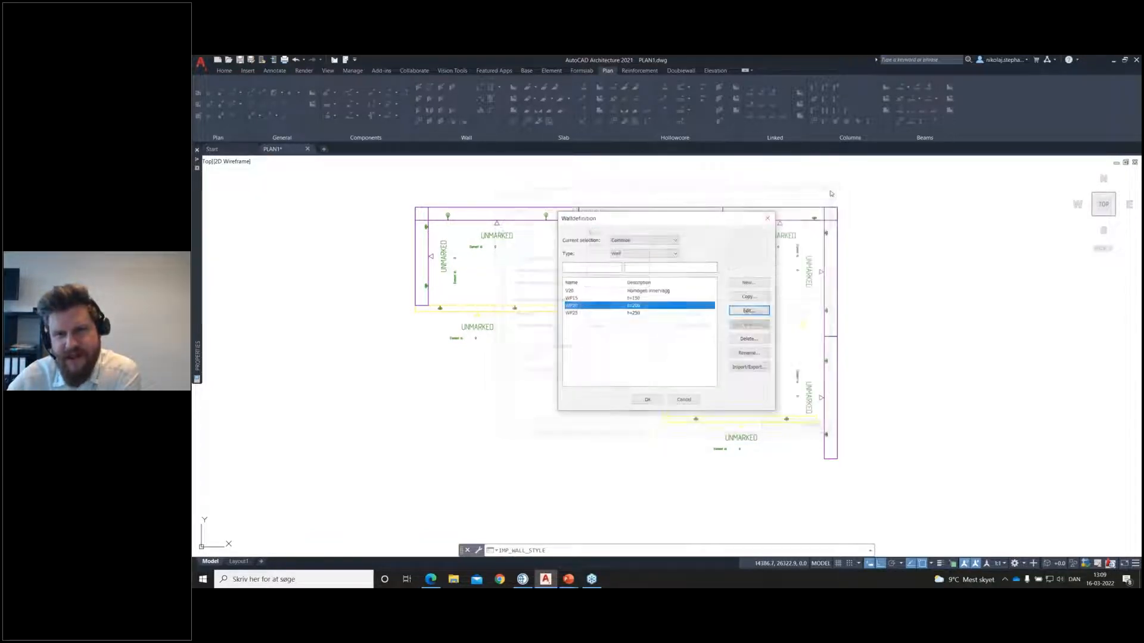
{"action": "left_click", "coordinate": [767, 217]}
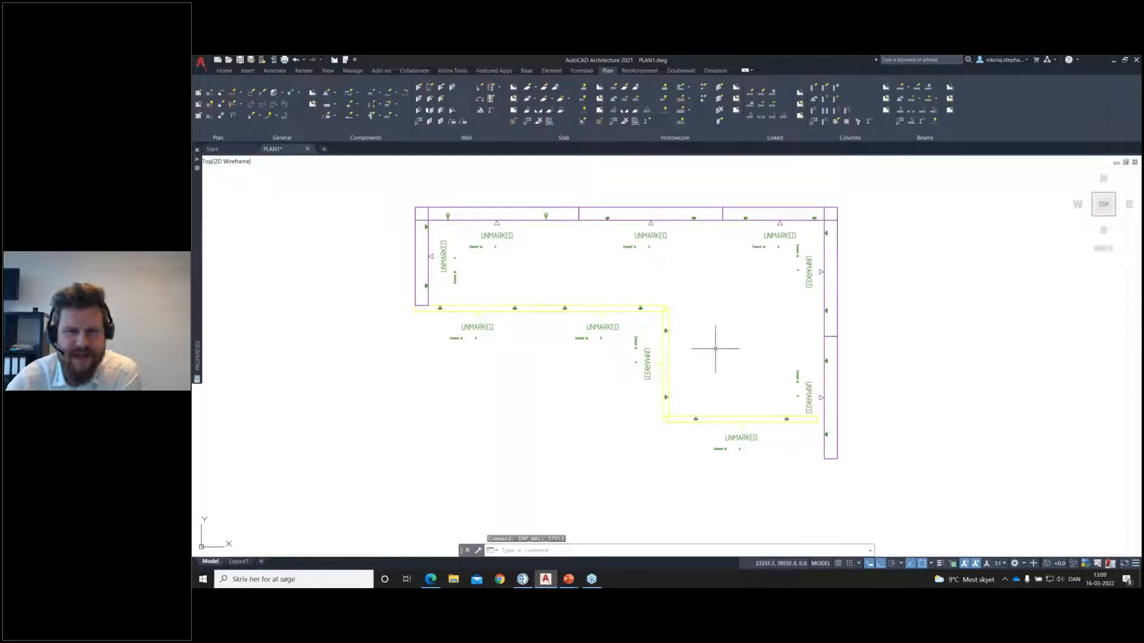
Step: Draw a solid wall with definition WP15 straight down from the underside of the upper horizontal solid wall run
{"action": "left_click", "coordinate": [419, 87]}
{"action": "type", "text": "W"}
{"action": "key", "text": "Return"}
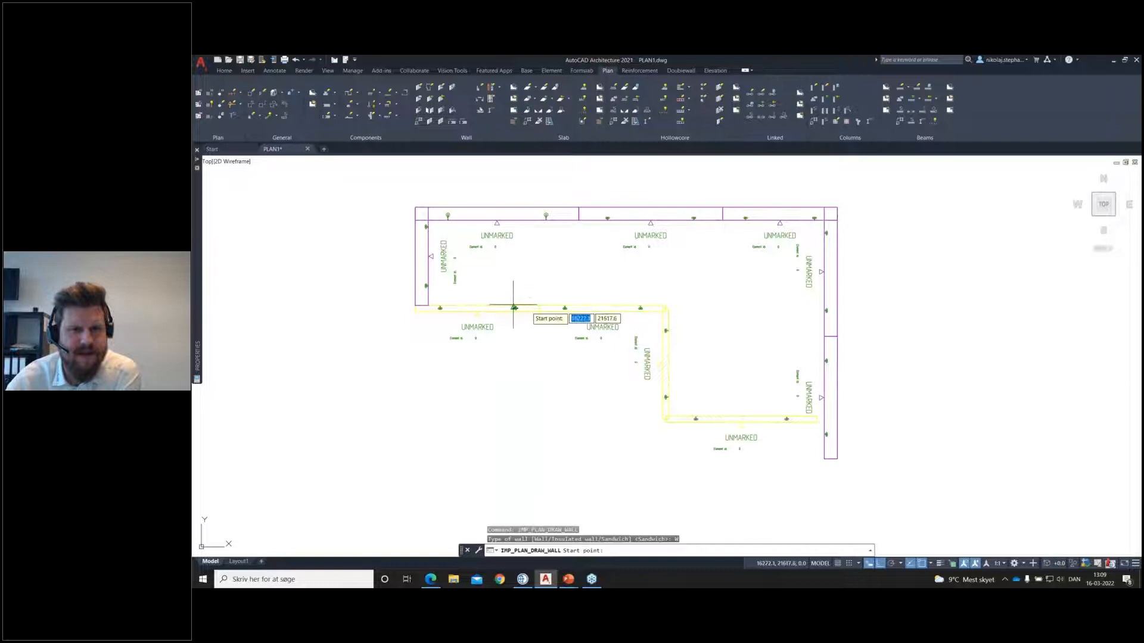
{"action": "left_click", "coordinate": [539, 311]}
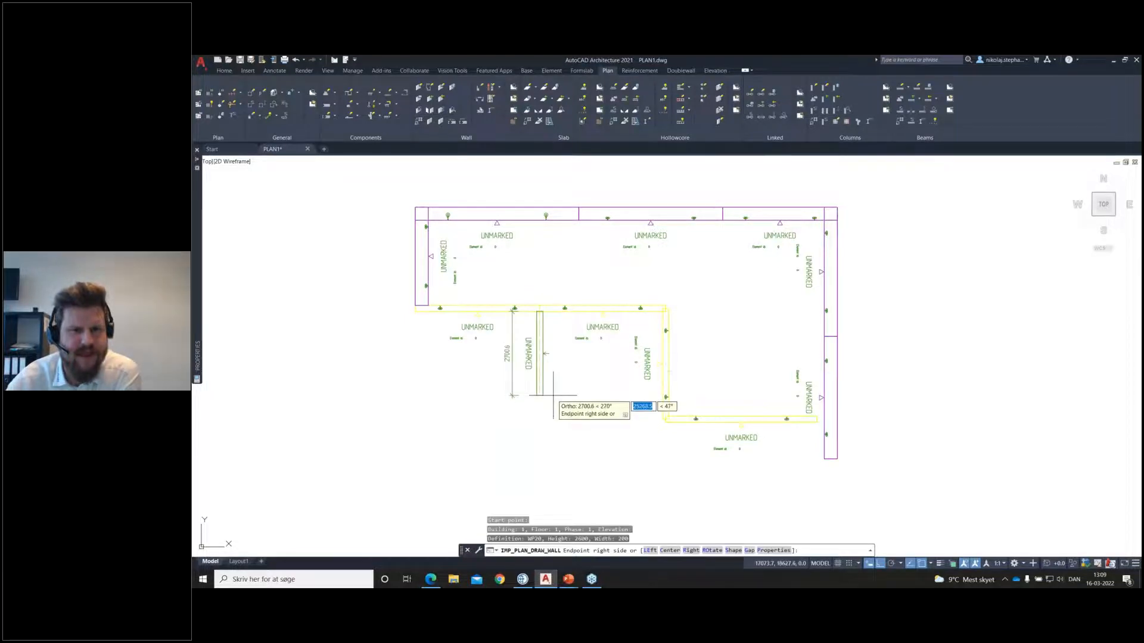
{"action": "type", "text": "p"}
{"action": "key", "text": "Return"}
{"action": "left_click", "coordinate": [645, 261]}
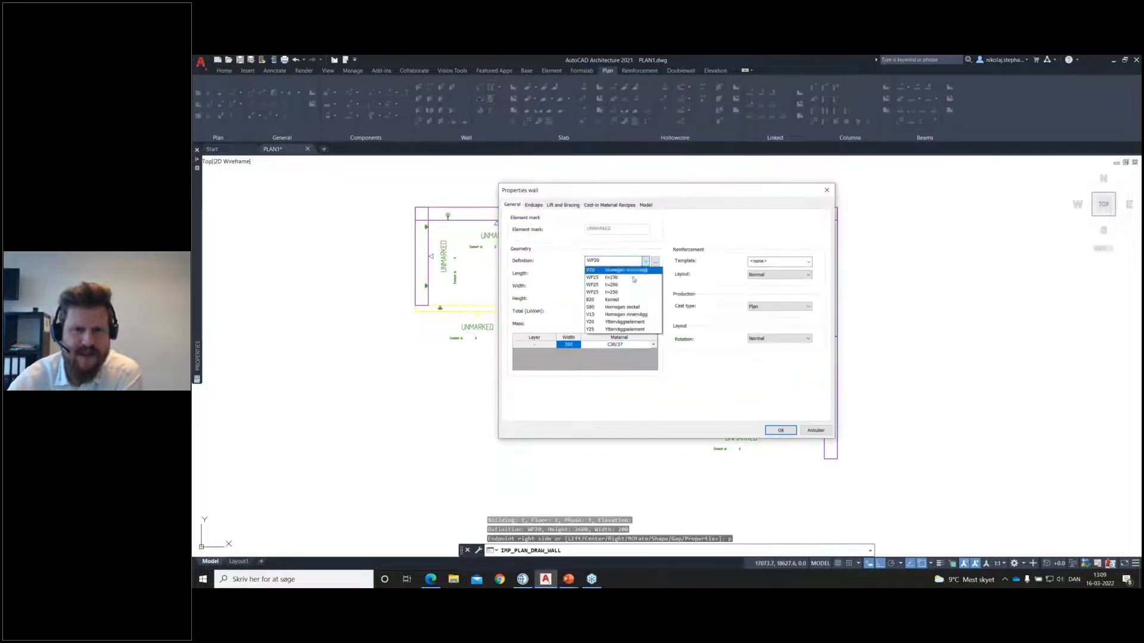
{"action": "left_click", "coordinate": [629, 278]}
{"action": "left_click", "coordinate": [779, 430]}
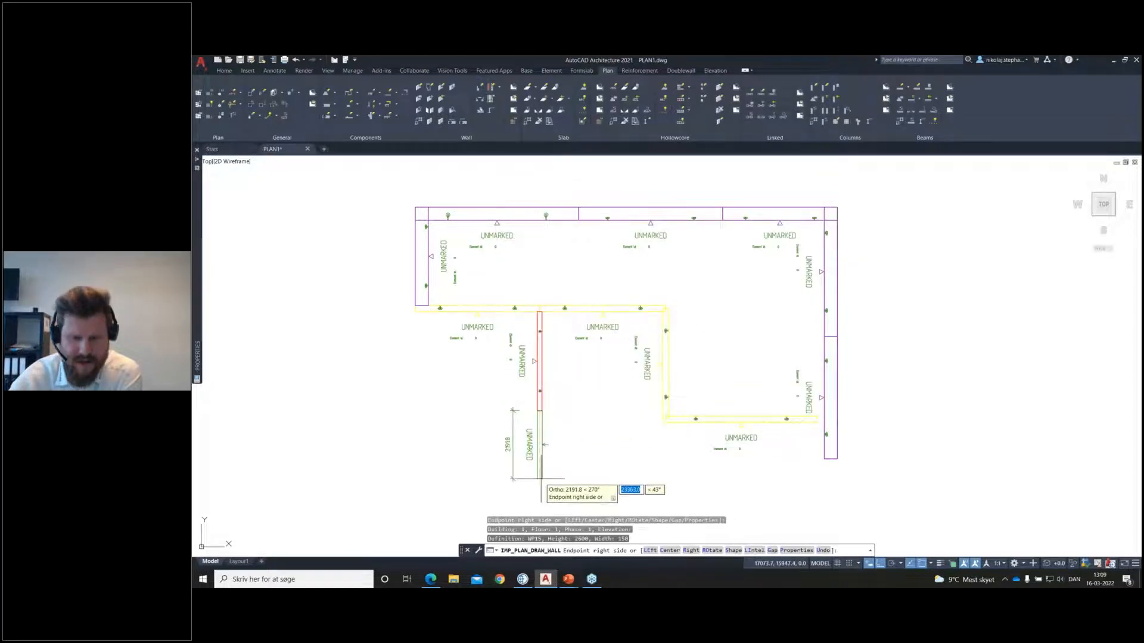
Step: Switch to definition WP25, continue with one wall downward and one to the right, and finish the wall run
{"action": "type", "text": "p"}
{"action": "key", "text": "Return"}
{"action": "left_click", "coordinate": [643, 261]}
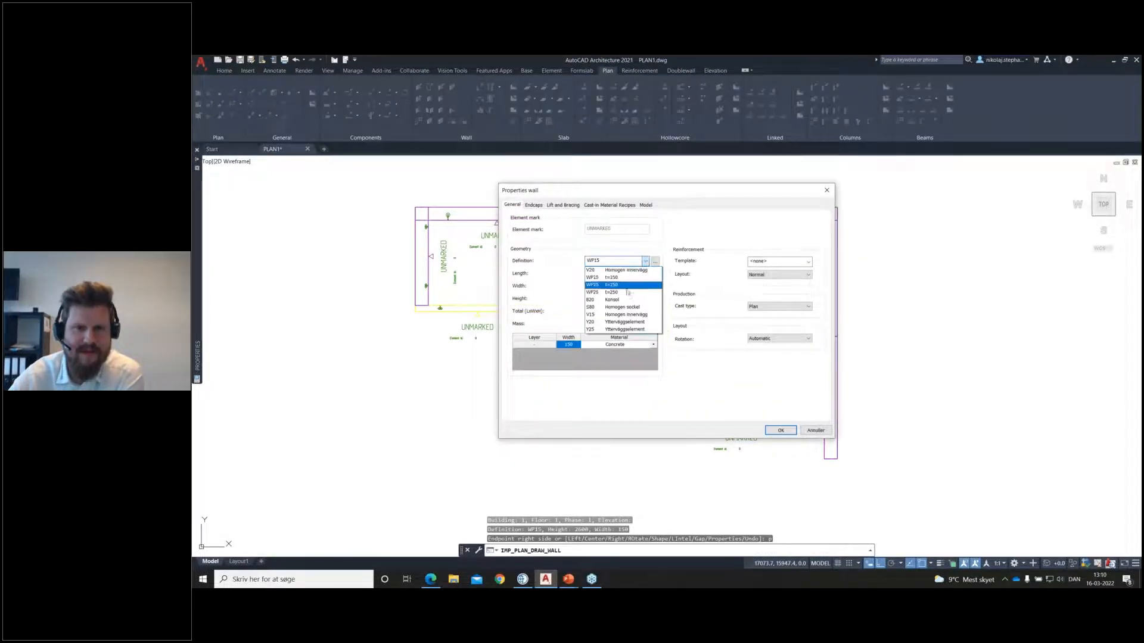
{"action": "left_click", "coordinate": [620, 289]}
{"action": "left_click", "coordinate": [772, 428]}
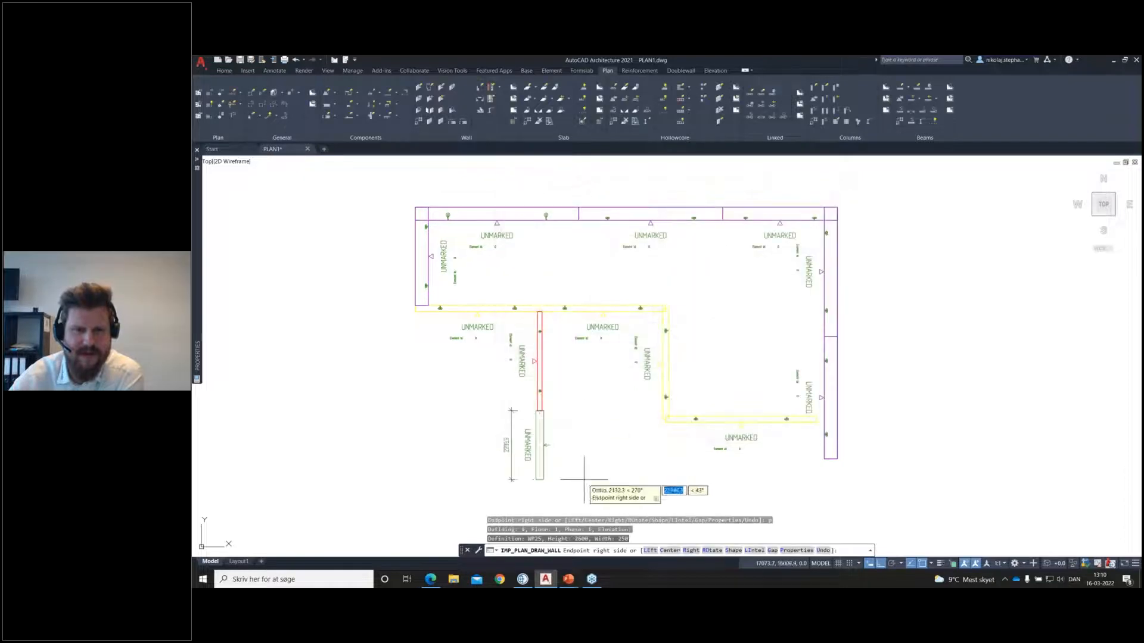
{"action": "left_click", "coordinate": [683, 501]}
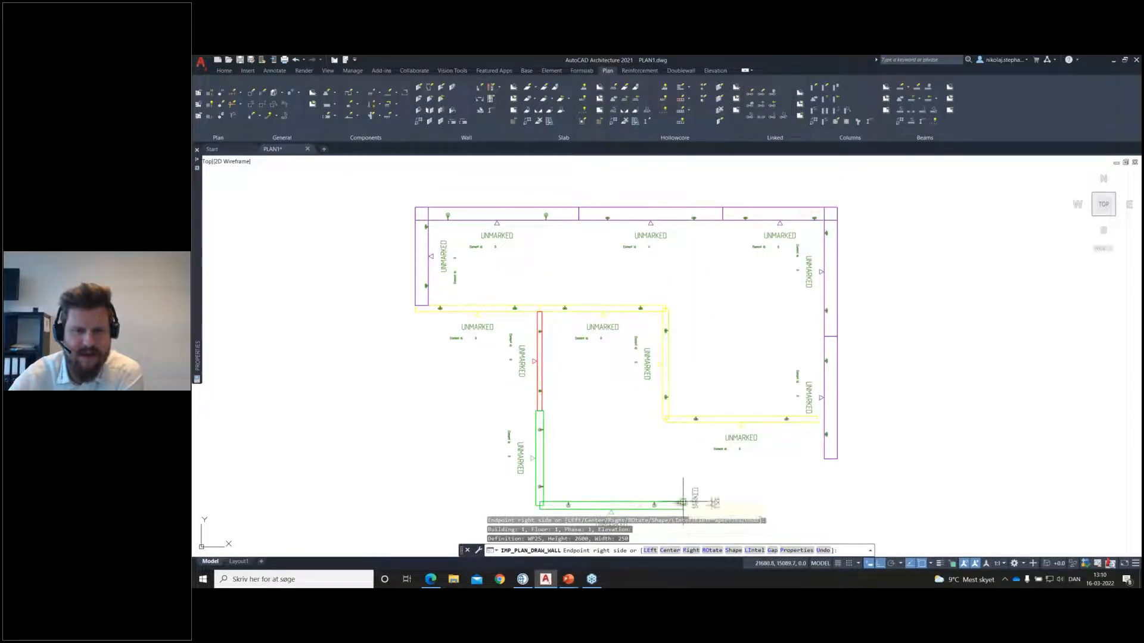
{"action": "key", "text": "Return"}
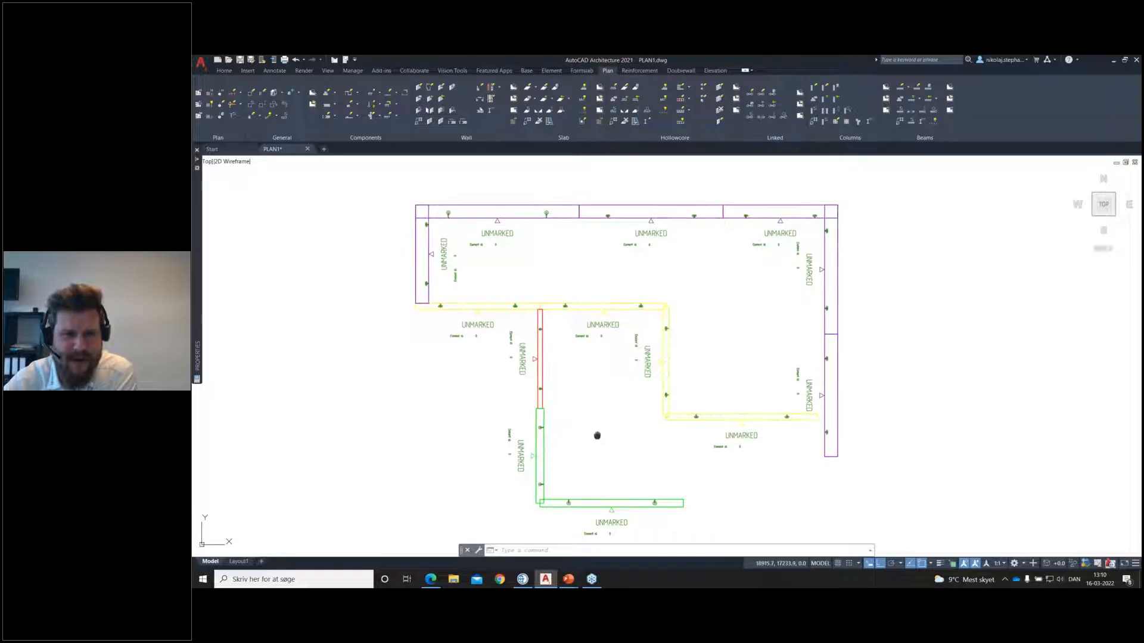
Step: Start a slab layout and outline a rectangular area about 8220 by 7375 in the free space right of the building
{"action": "middle_click_drag", "start_coordinate": [597, 435], "coordinate": [618, 394]}
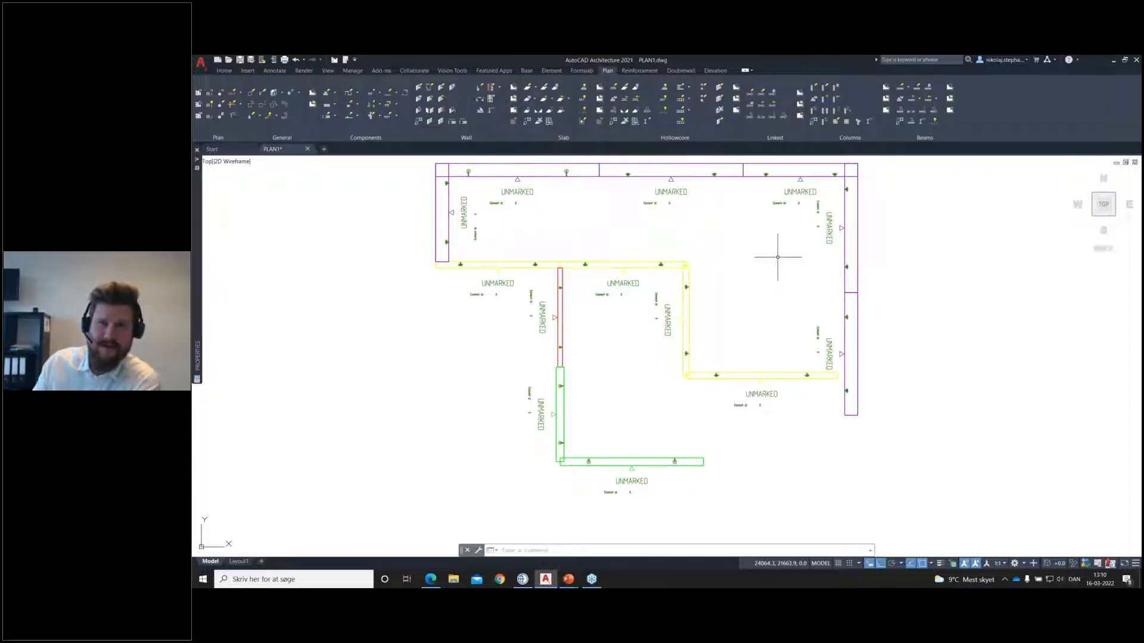
{"action": "mouse_move", "coordinate": [778, 257]}
{"action": "middle_mouse_down"}
{"action": "mouse_move", "coordinate": [786, 294]}
{"action": "mouse_move", "coordinate": [585, 289]}
{"action": "mouse_move", "coordinate": [522, 306]}
{"action": "middle_mouse_up"}
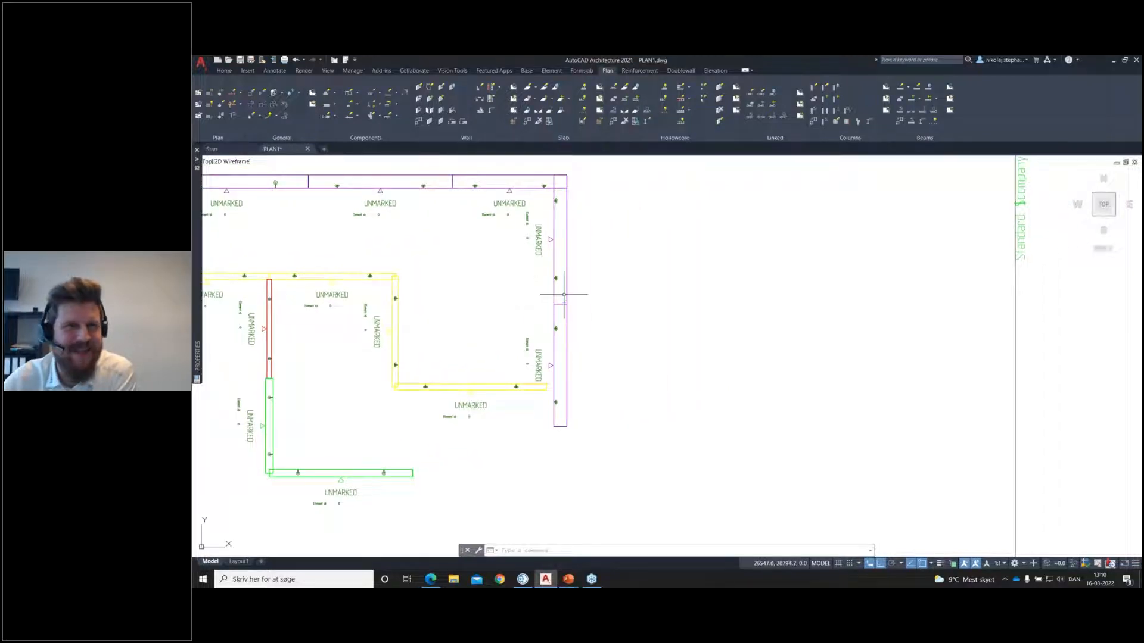
{"action": "left_click", "coordinate": [621, 90]}
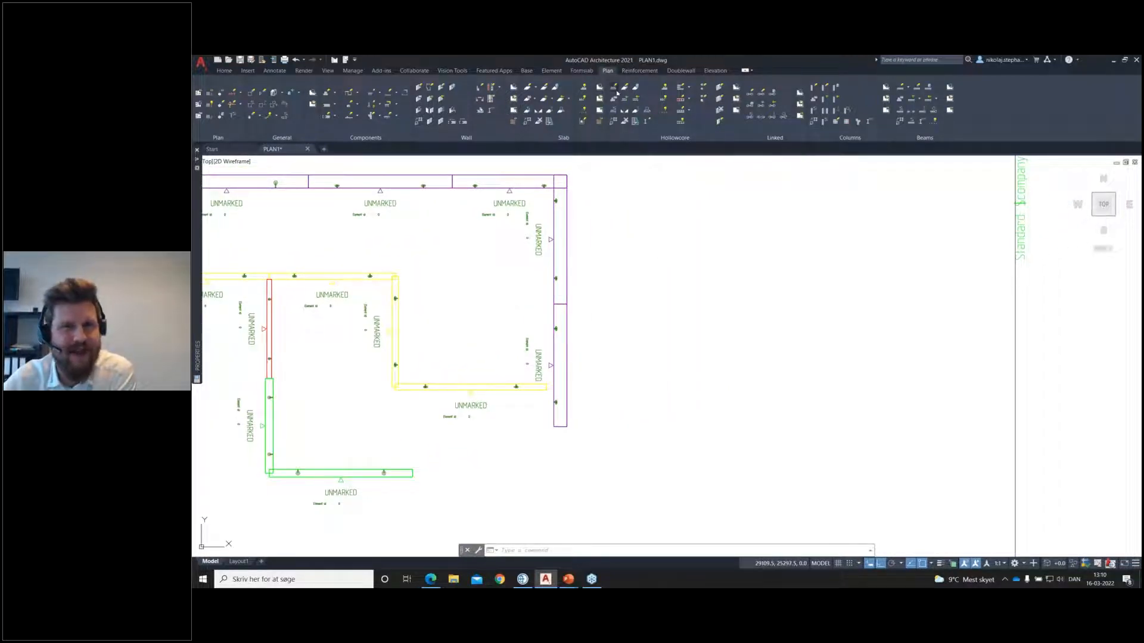
{"action": "left_click", "coordinate": [792, 426]}
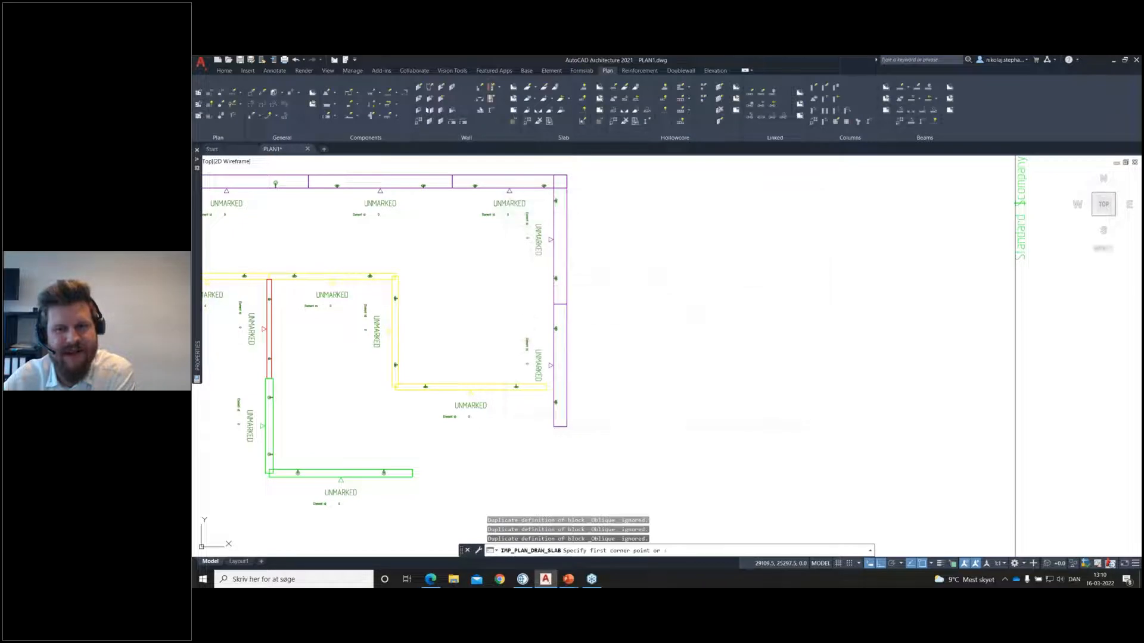
{"action": "scroll", "coordinate": [724, 346], "scroll_direction": "down", "scroll_amount": 1}
{"action": "middle_click_drag", "start_coordinate": [724, 345], "coordinate": [747, 339]}
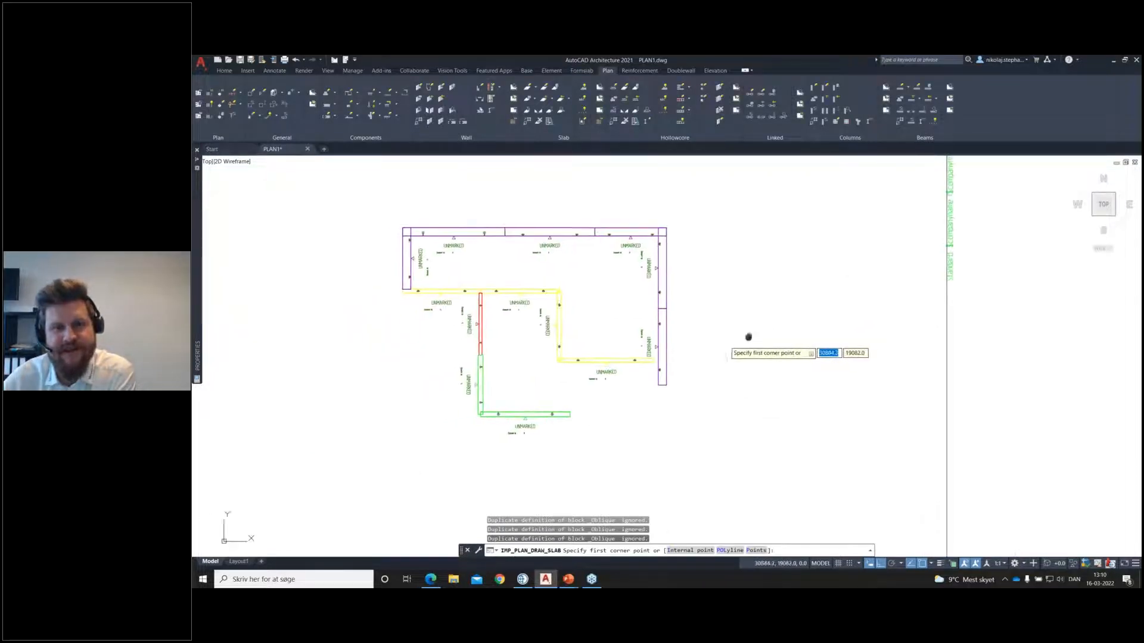
{"action": "type", "text": "w"}
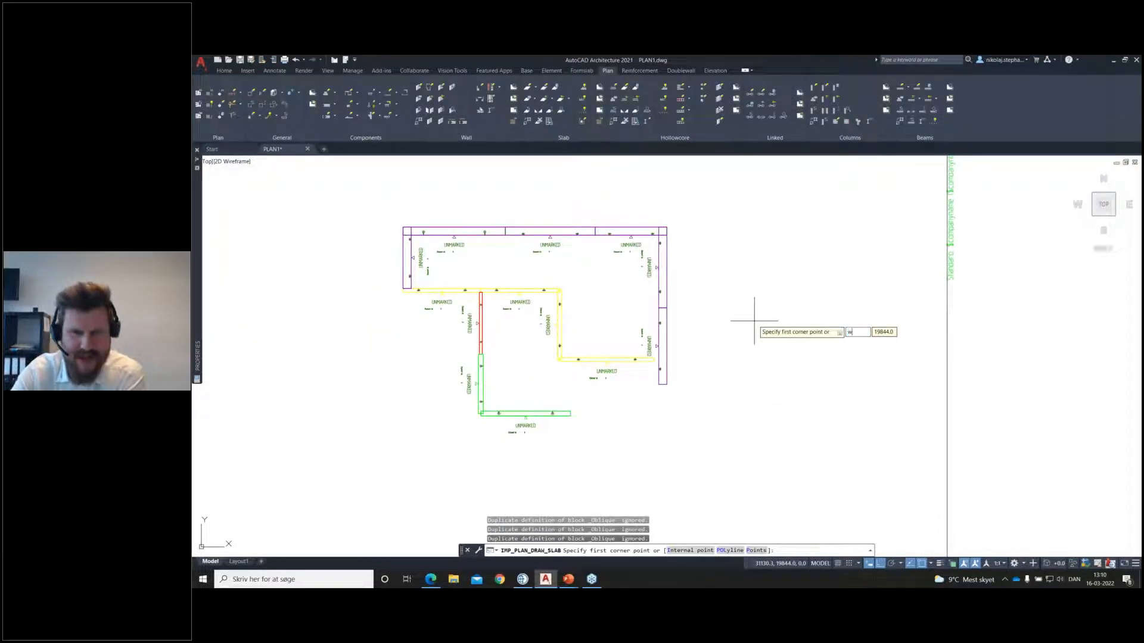
{"action": "key", "text": "Return"}
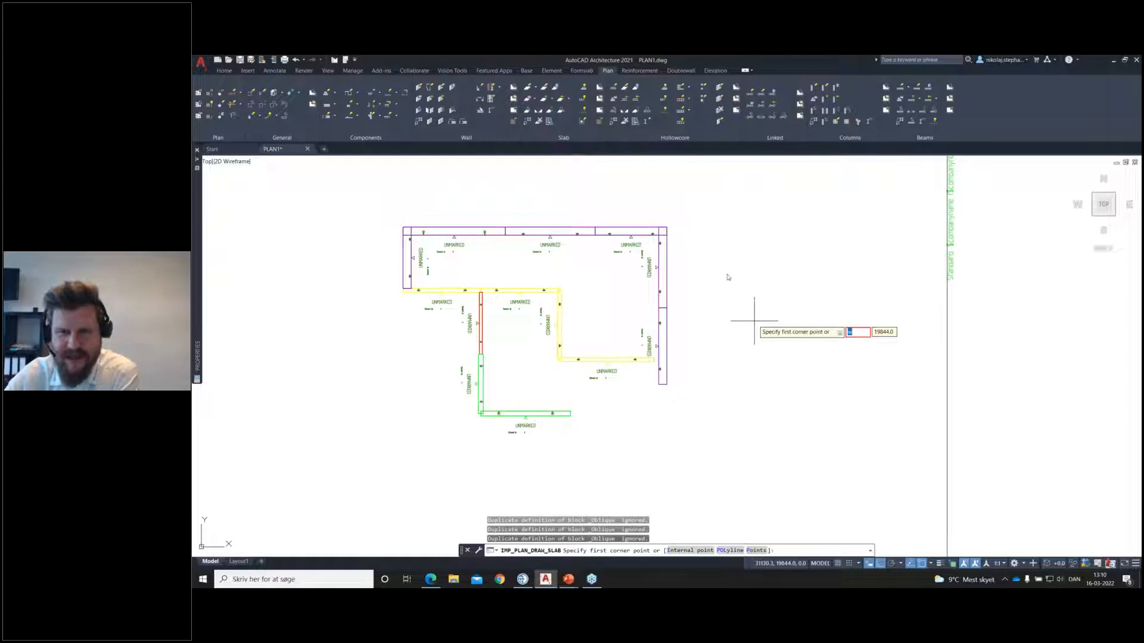
{"action": "left_click", "coordinate": [720, 230]}
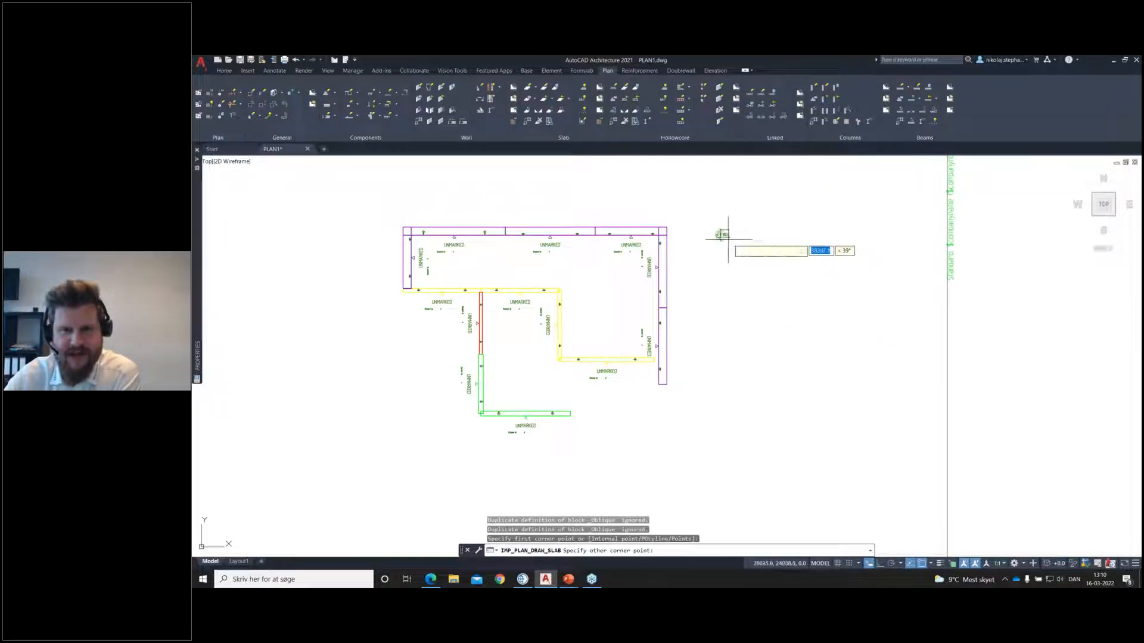
{"action": "scroll", "coordinate": [860, 380], "scroll_direction": "up", "scroll_amount": 2}
{"action": "scroll", "coordinate": [862, 364], "scroll_direction": "down", "scroll_amount": 2}
{"action": "scroll", "coordinate": [864, 364], "scroll_direction": "up", "scroll_amount": 2}
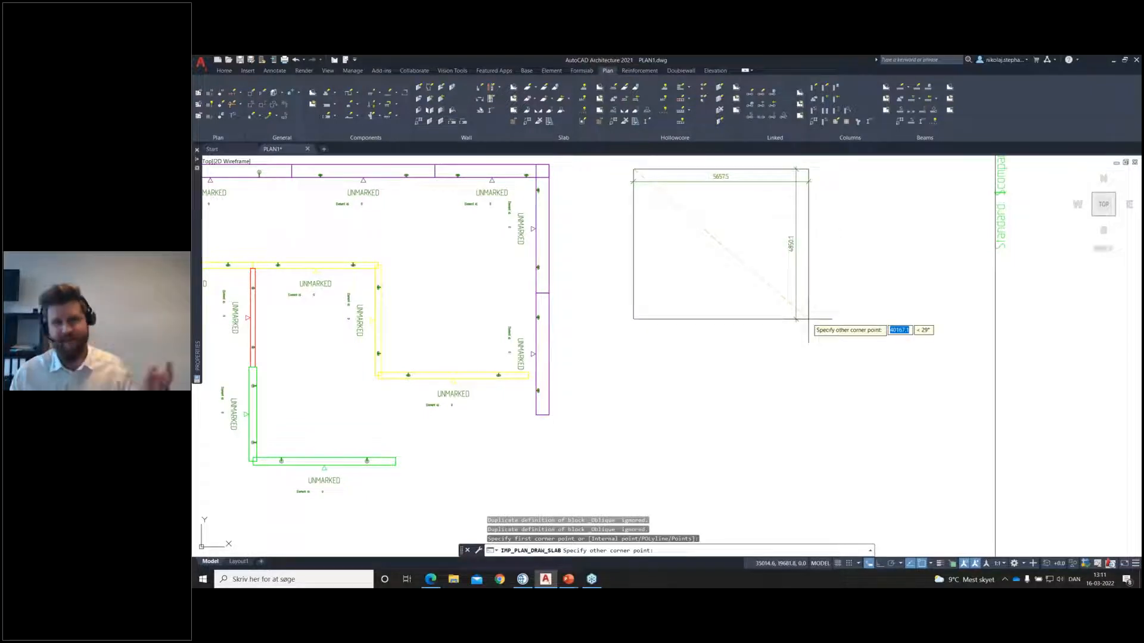
{"action": "left_click", "coordinate": [888, 397]}
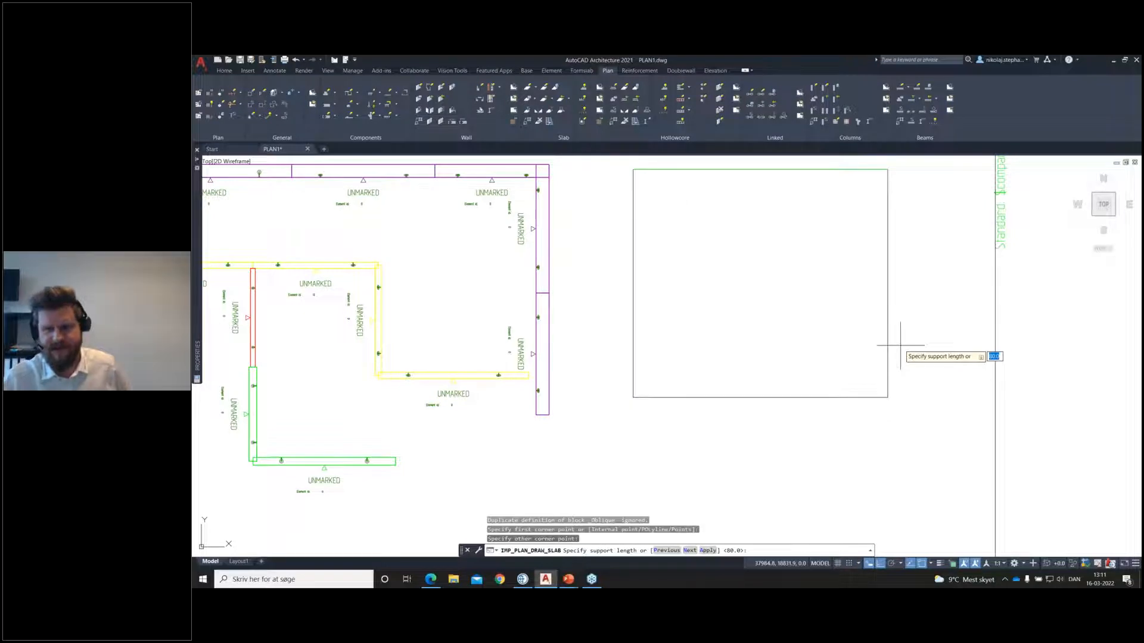
Step: Fill the outlined area with slabs using the default support lengths, no slope, the default basepoint and the default non-complete element placement
{"action": "key", "text": "Return"}
{"action": "key", "text": "Return"}
{"action": "key", "text": "Return"}
{"action": "key", "text": "Return"}
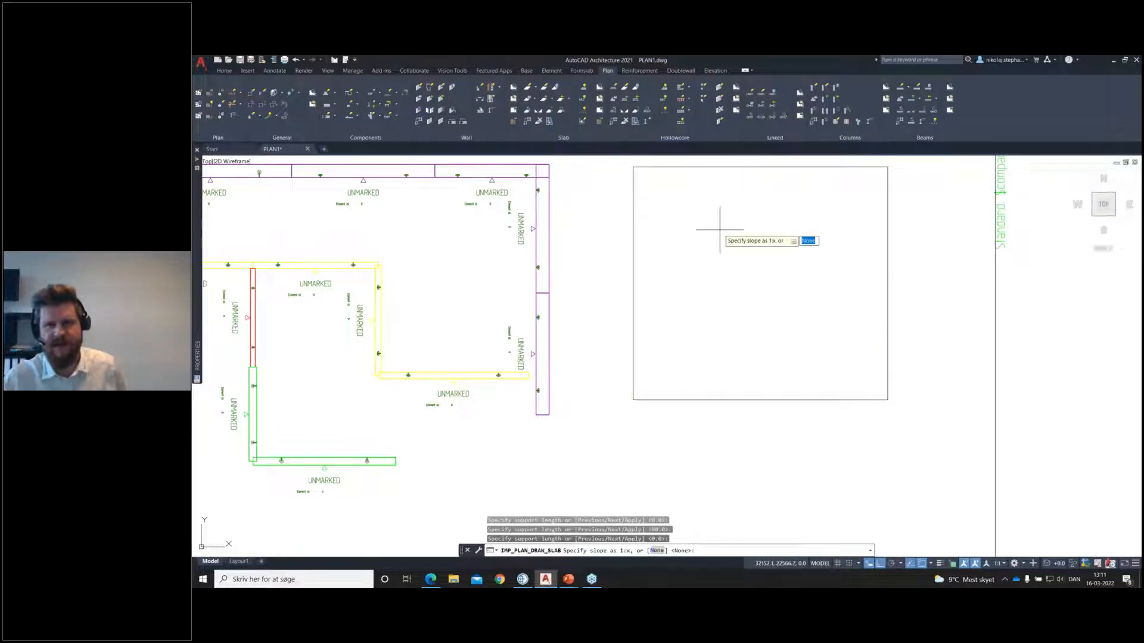
{"action": "key", "text": "Return"}
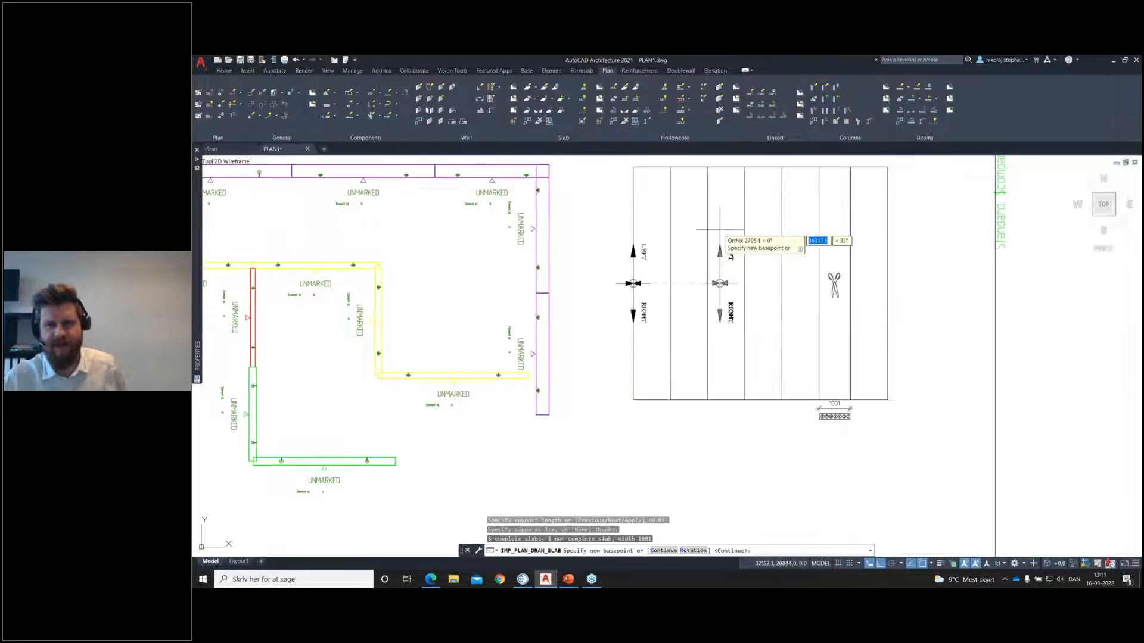
{"action": "key", "text": "Return"}
{"action": "key", "text": "Return"}
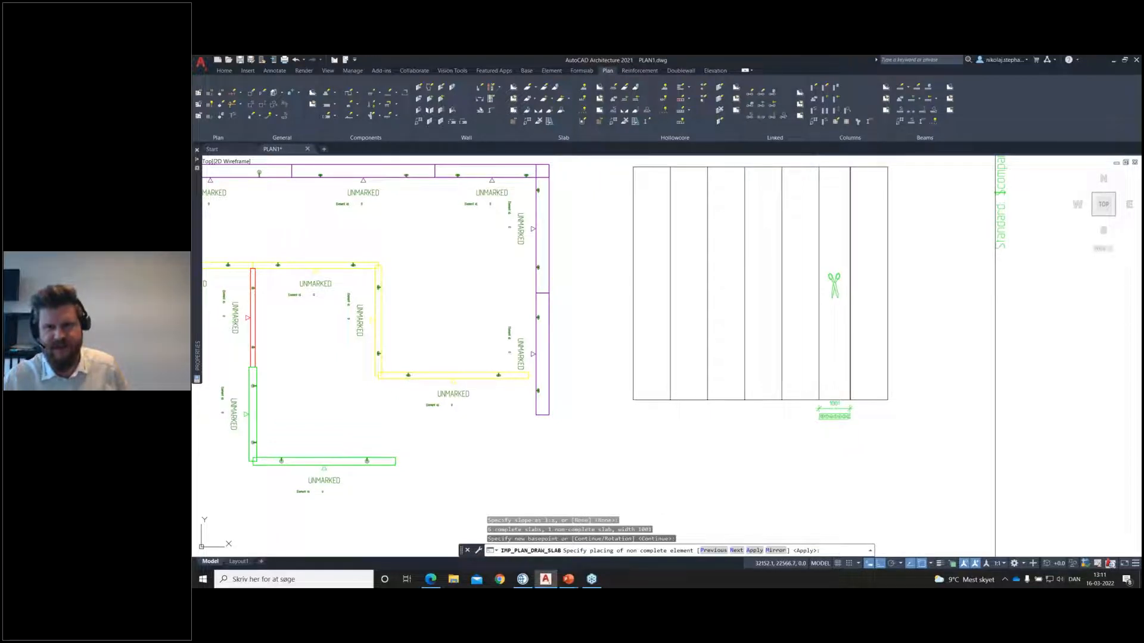
{"action": "middle_click_drag", "start_coordinate": [832, 259], "coordinate": [834, 320]}
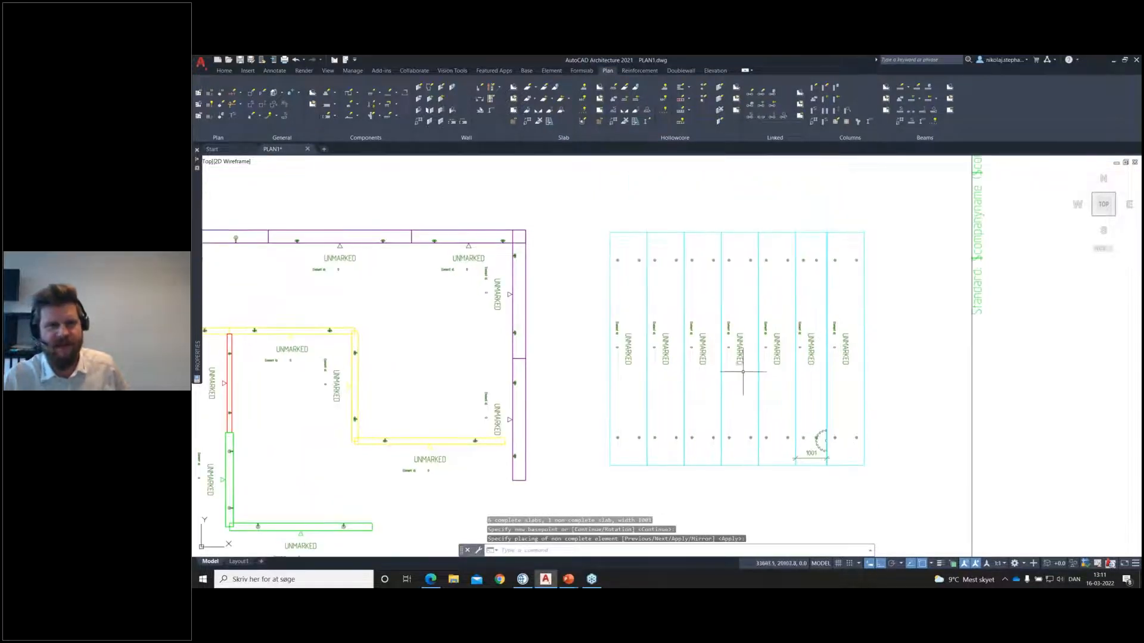
Step: Edit the three rightmost slabs of the layout and change their section to 20
{"action": "middle_click_drag", "start_coordinate": [772, 365], "coordinate": [797, 367]}
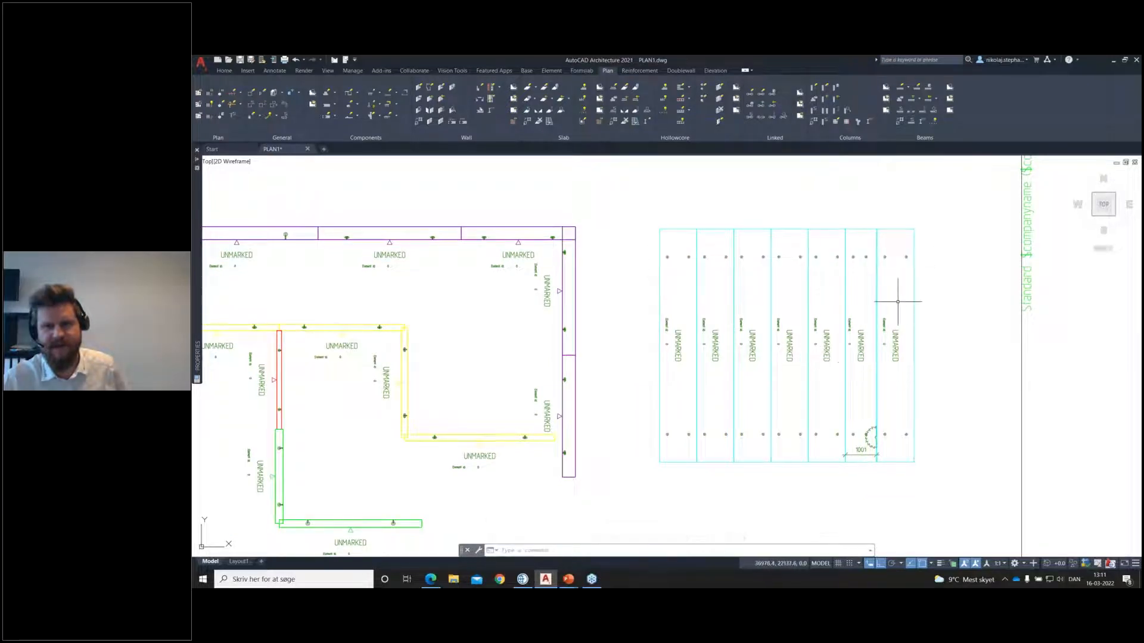
{"action": "middle_click_drag", "start_coordinate": [737, 343], "coordinate": [732, 350]}
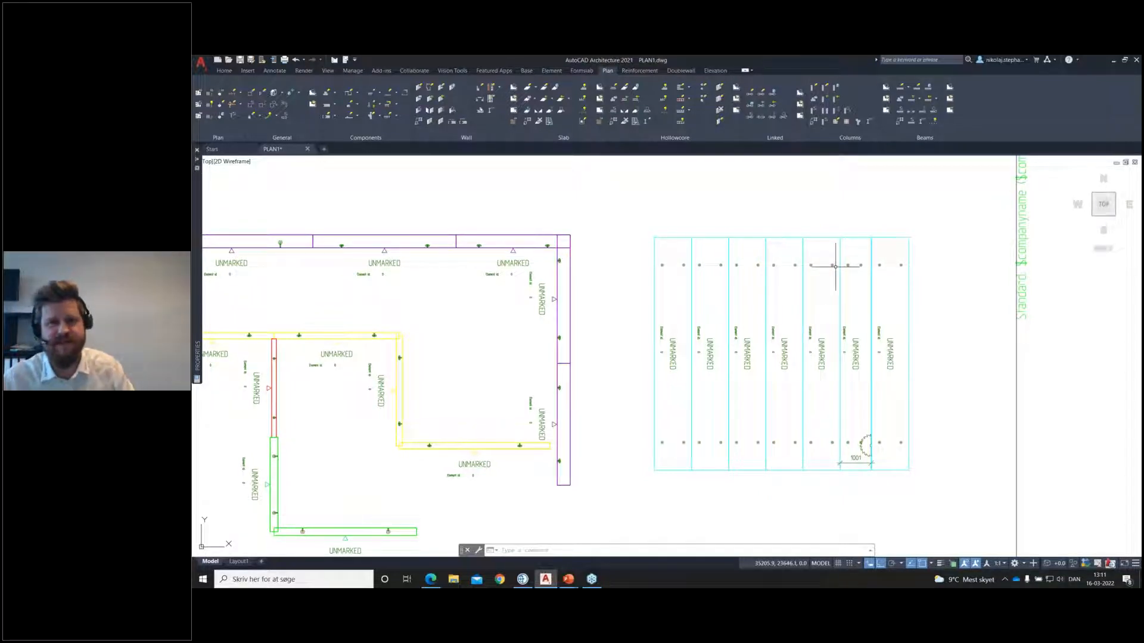
{"action": "left_click", "coordinate": [625, 87]}
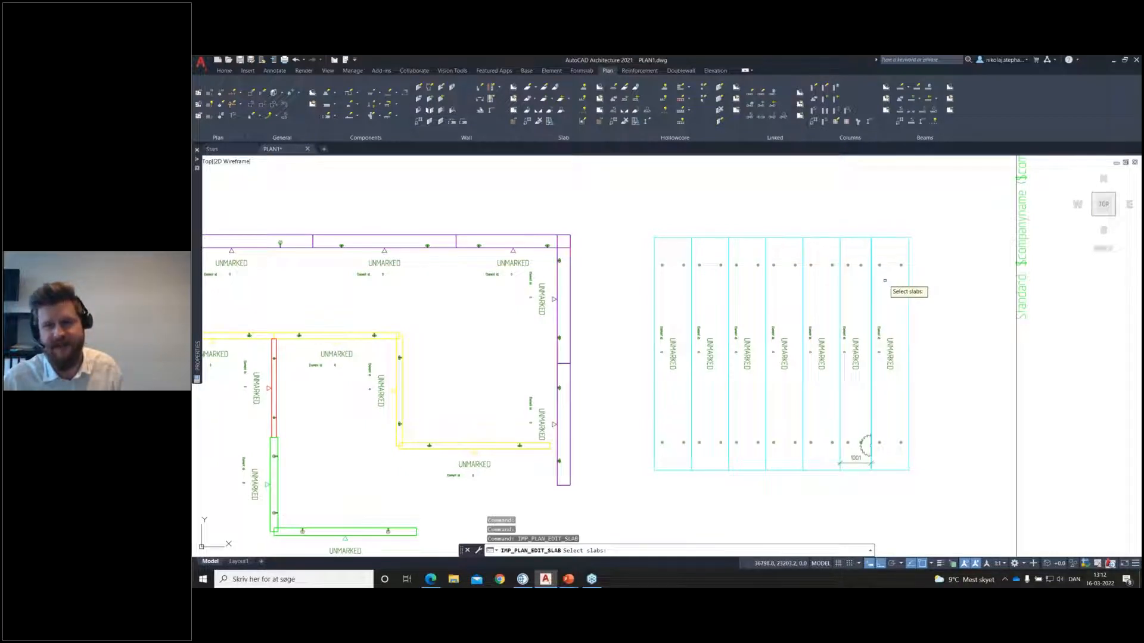
{"action": "left_click", "coordinate": [888, 220]}
{"action": "left_click", "coordinate": [831, 287]}
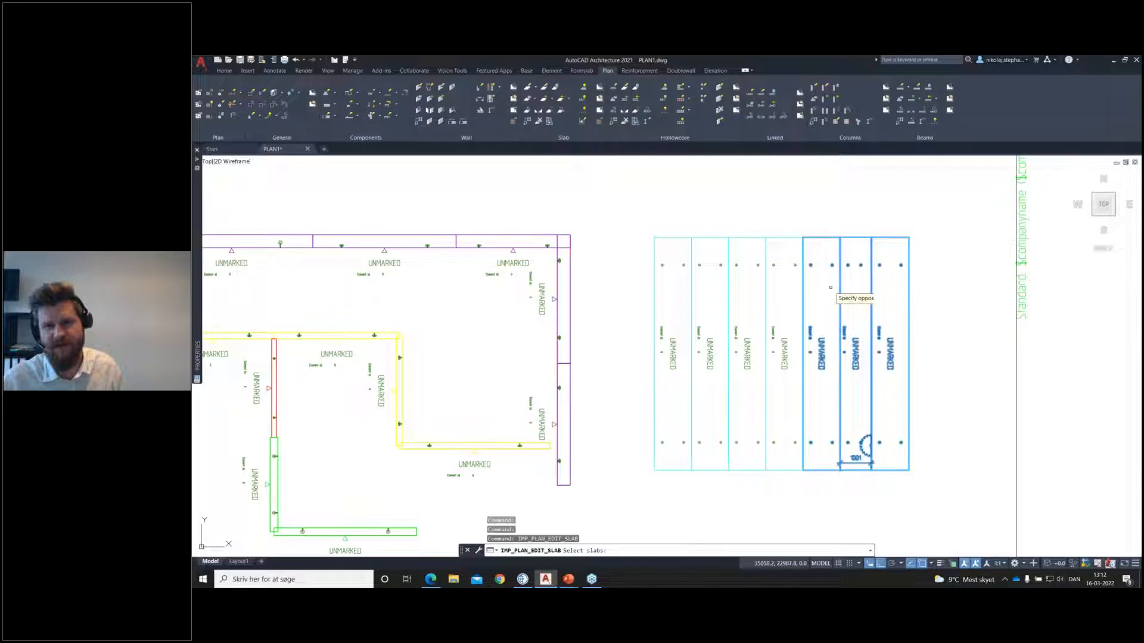
{"action": "key", "text": "Return"}
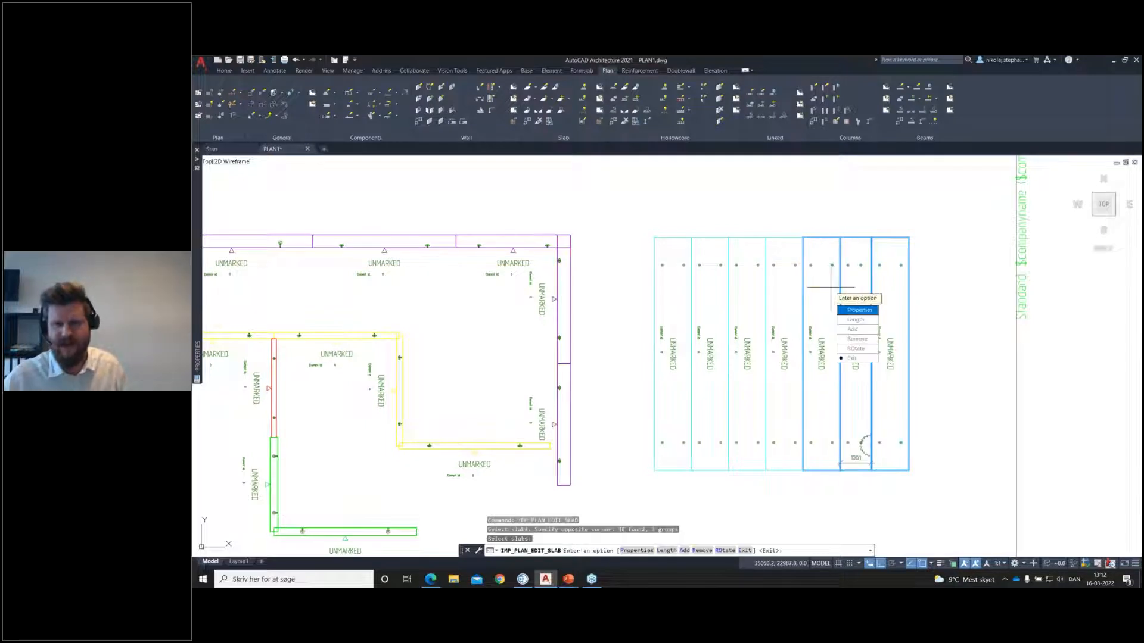
{"action": "left_click", "coordinate": [864, 311]}
{"action": "left_click", "coordinate": [645, 317]}
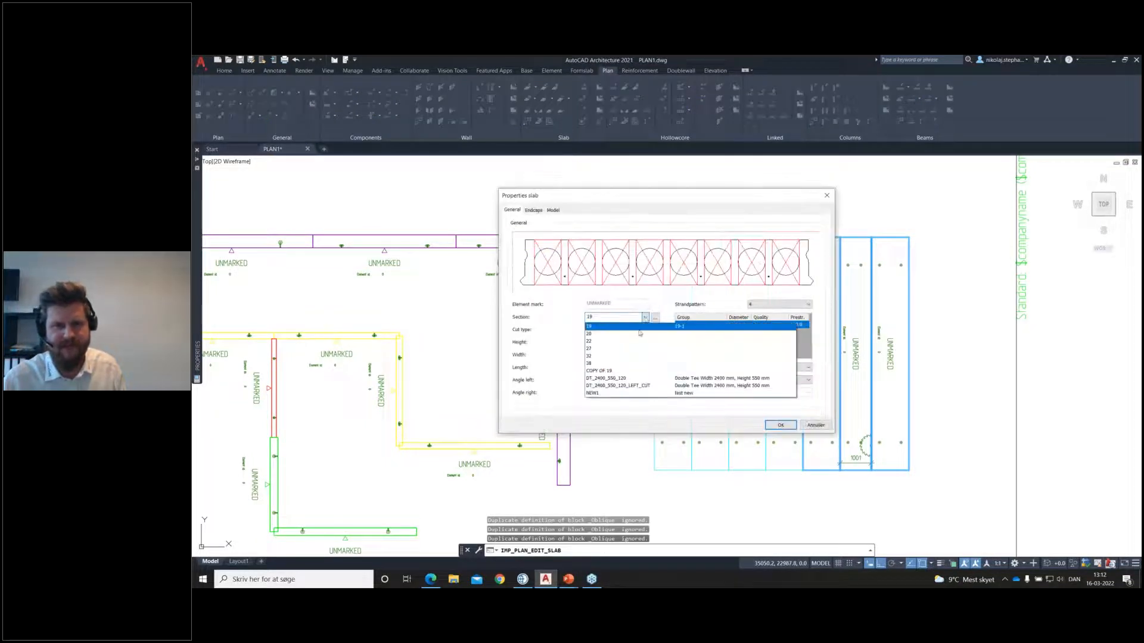
{"action": "left_click", "coordinate": [640, 334]}
{"action": "left_click", "coordinate": [780, 424]}
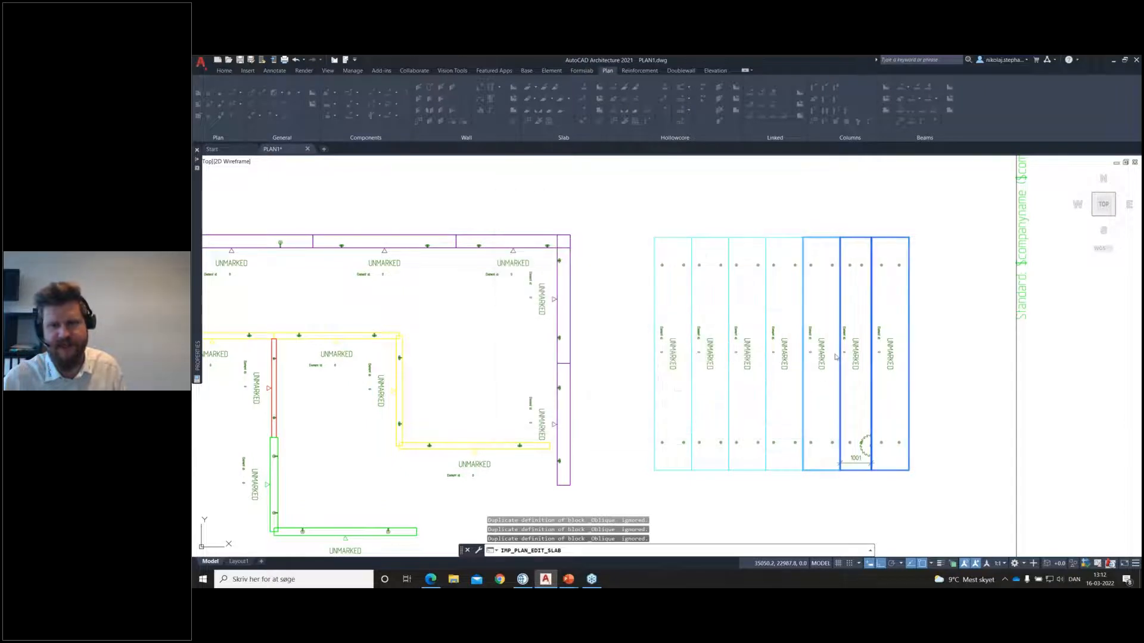
{"action": "left_click", "coordinate": [860, 425]}
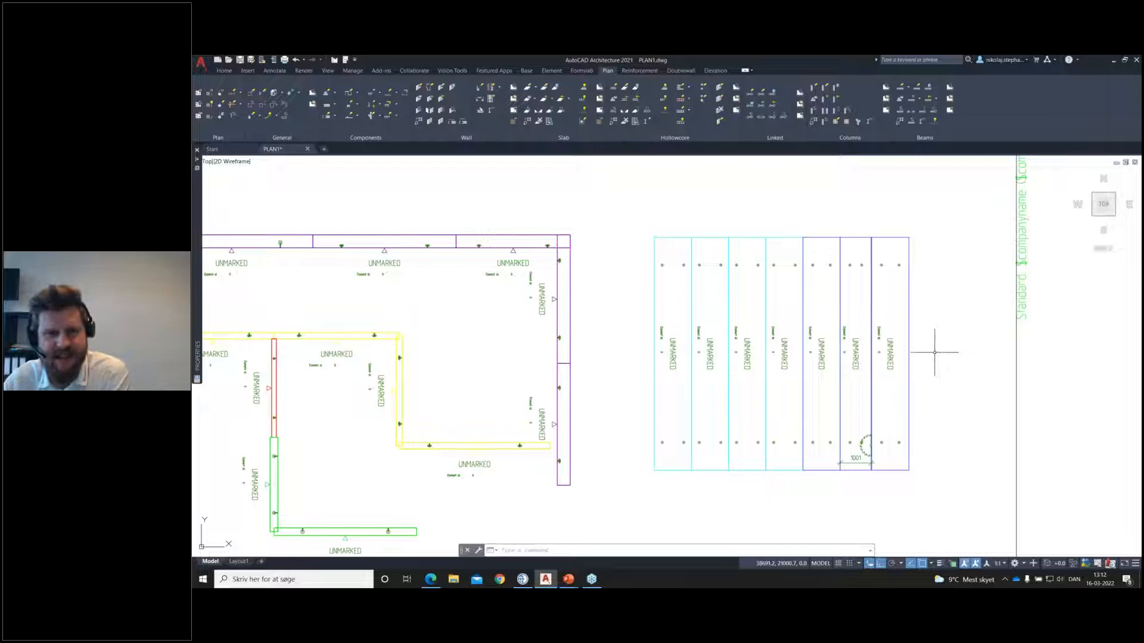
{"action": "middle_click_drag", "start_coordinate": [722, 337], "coordinate": [750, 336]}
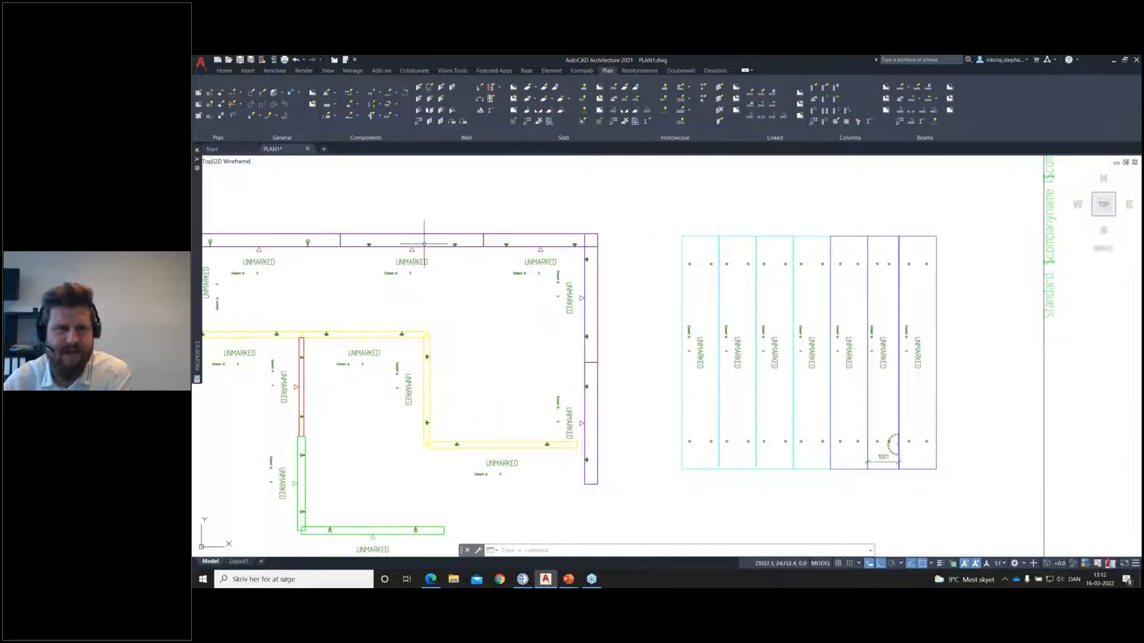
{"action": "middle_click_drag", "start_coordinate": [367, 385], "coordinate": [414, 354]}
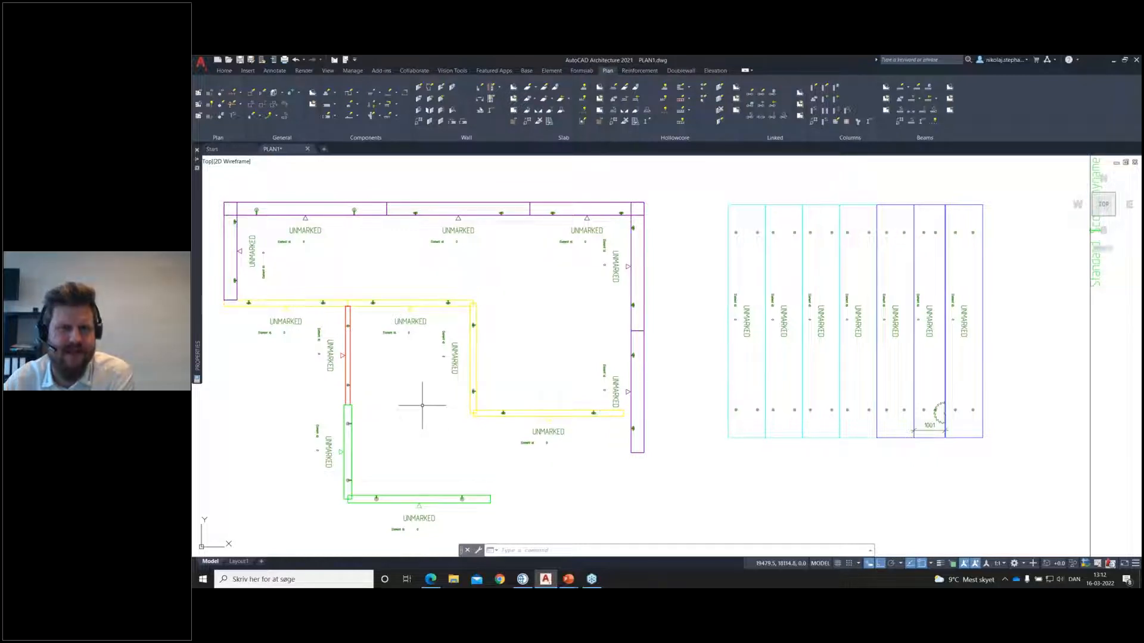
{"action": "middle_click_drag", "start_coordinate": [576, 346], "coordinate": [610, 348]}
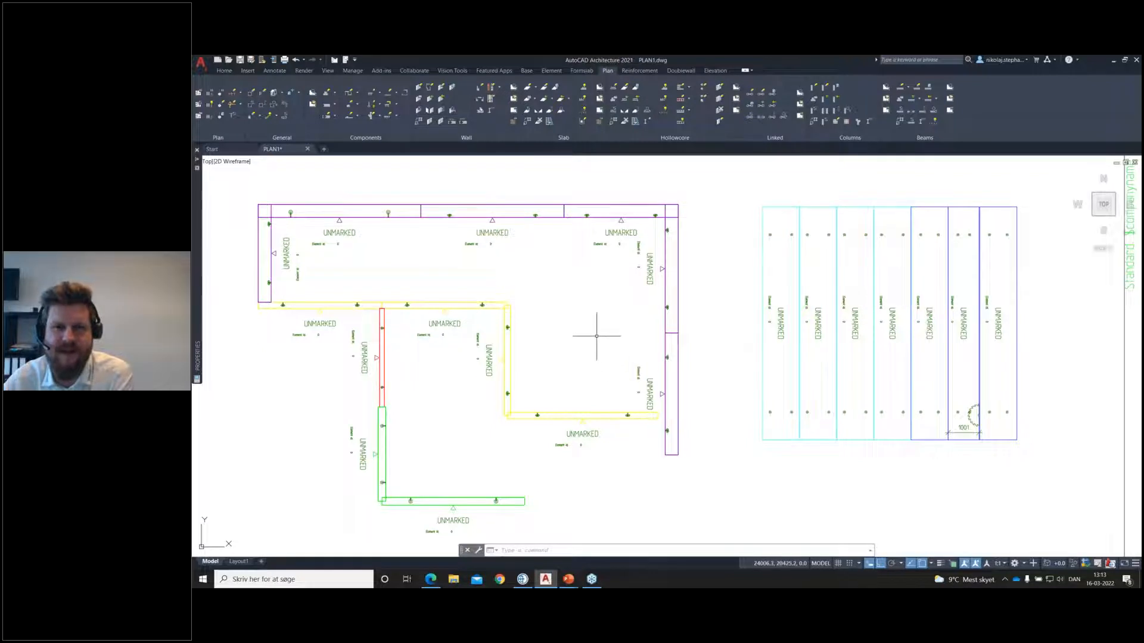
{"action": "scroll", "coordinate": [595, 334], "scroll_direction": "down", "scroll_amount": 2}
{"action": "middle_click_drag", "start_coordinate": [587, 334], "coordinate": [610, 326]}
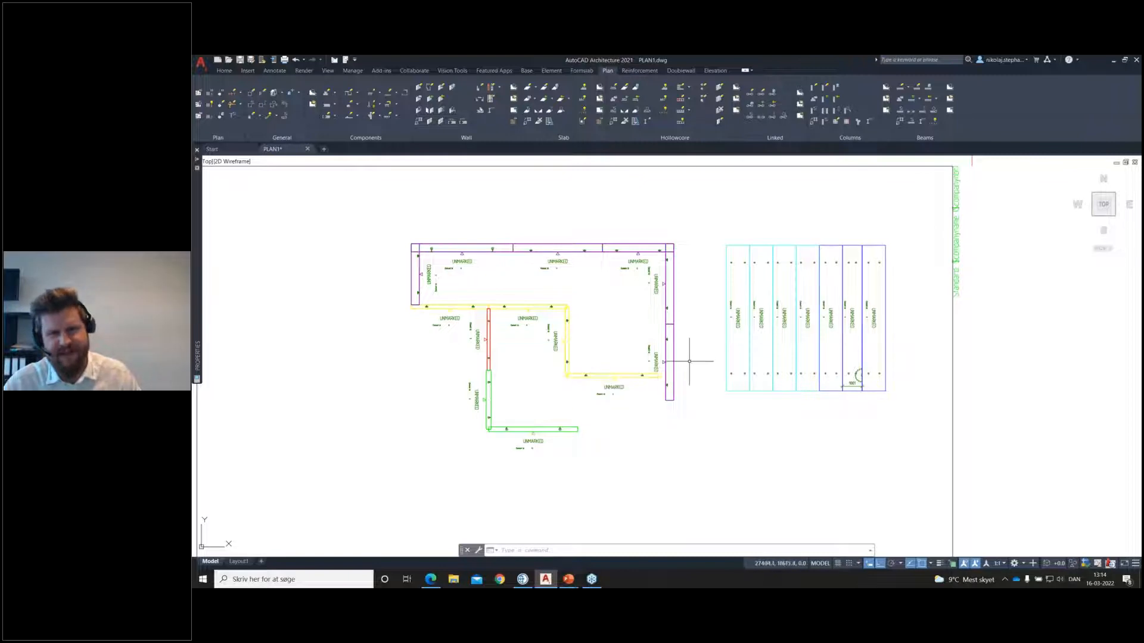
{"action": "middle_click_drag", "start_coordinate": [689, 362], "coordinate": [705, 374]}
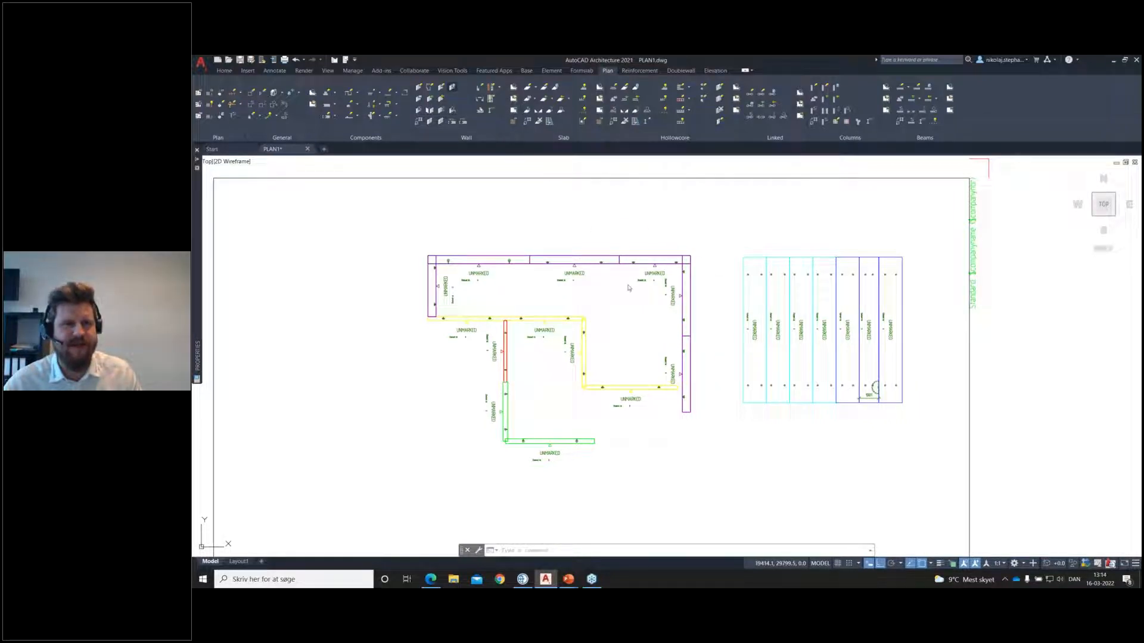
{"action": "left_click", "coordinate": [710, 351]}
{"action": "left_click", "coordinate": [703, 240]}
{"action": "left_click", "coordinate": [420, 289]}
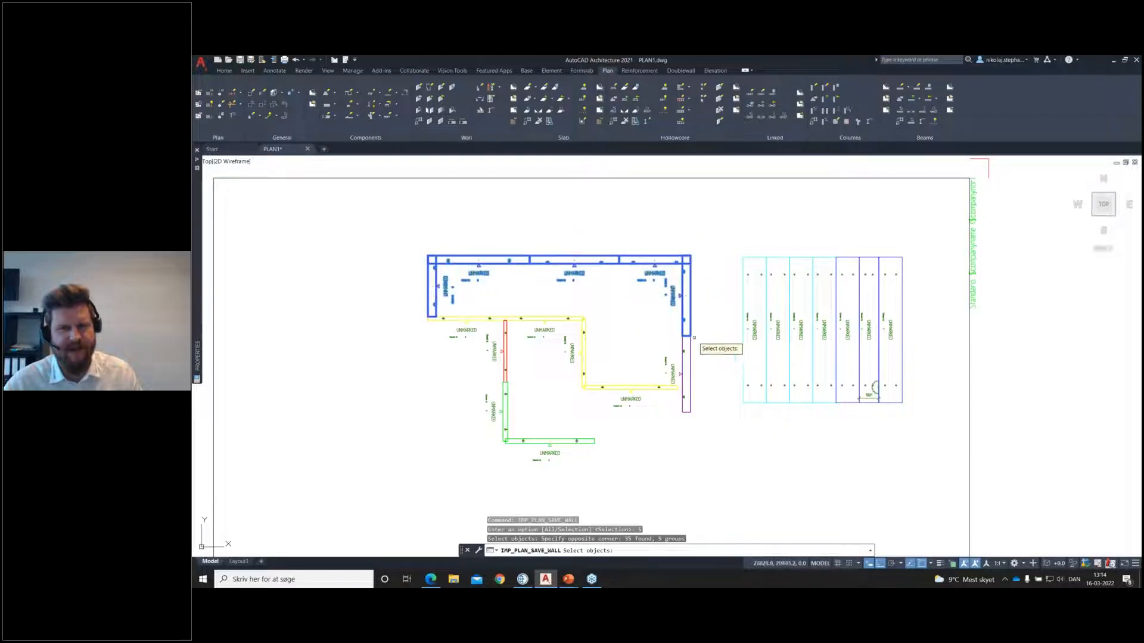
{"action": "key", "text": "Escape"}
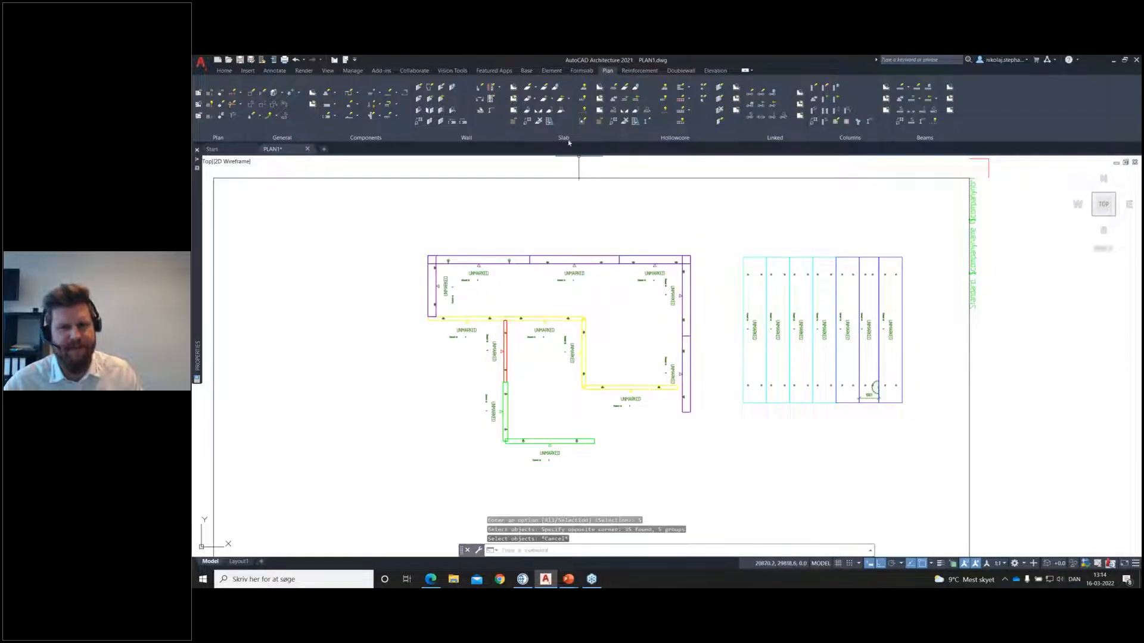
Step: Connect the two sandwich walls at the building's upper-right corner with the common corner joint J6-0421L, keeping its default cast-in material settings
{"action": "left_click", "coordinate": [451, 122]}
{"action": "left_click", "coordinate": [712, 249]}
{"action": "left_click", "coordinate": [674, 277]}
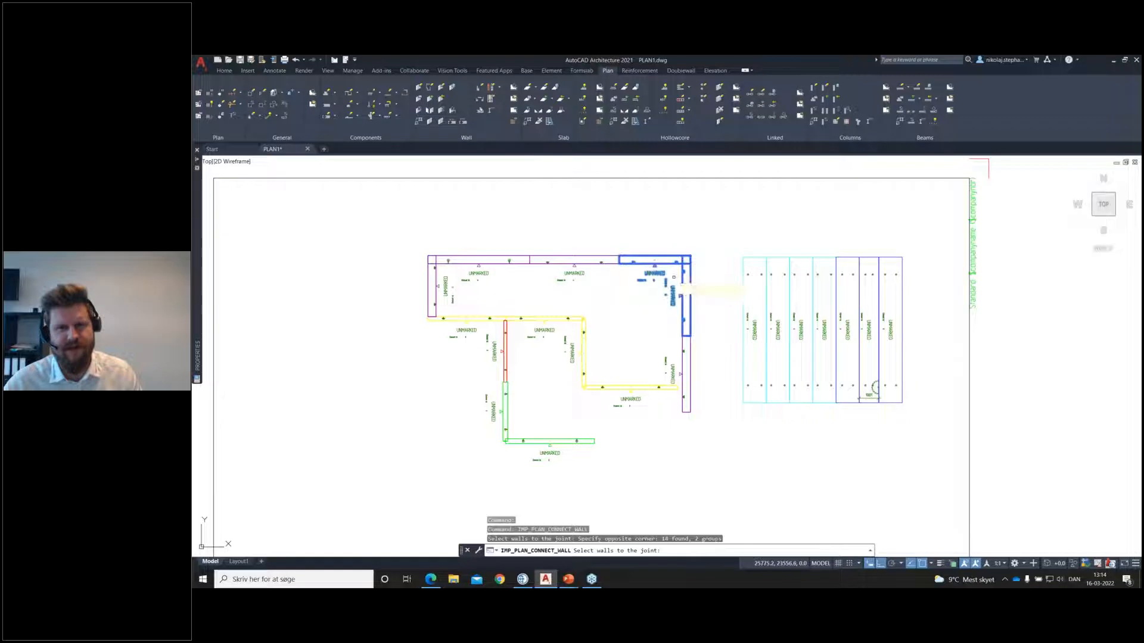
{"action": "key", "text": "Return"}
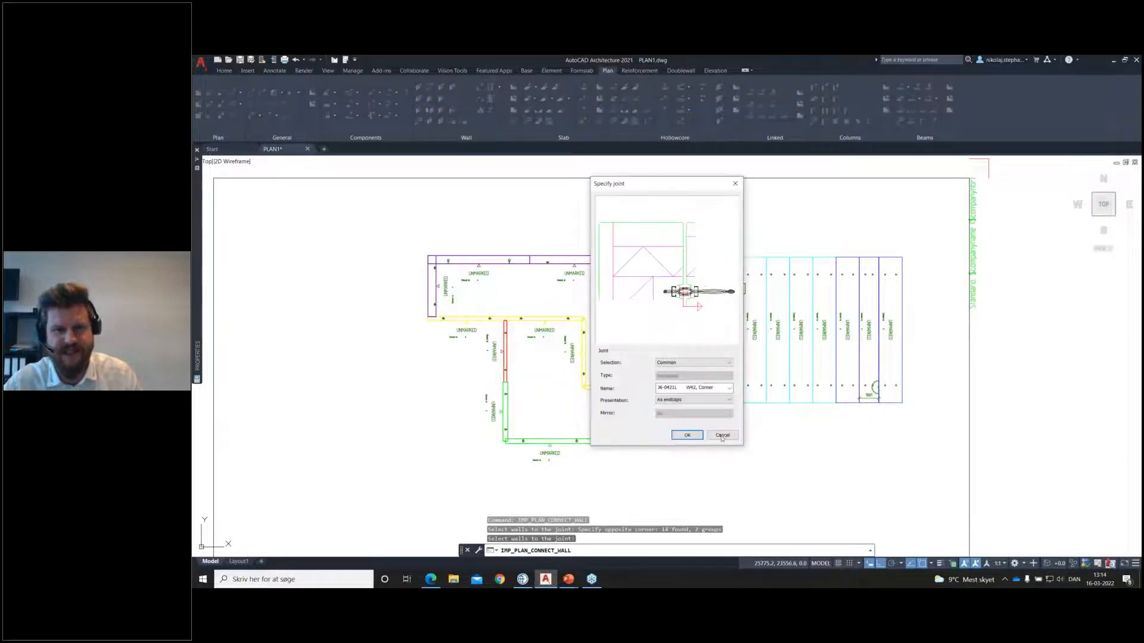
{"action": "left_click", "coordinate": [687, 435]}
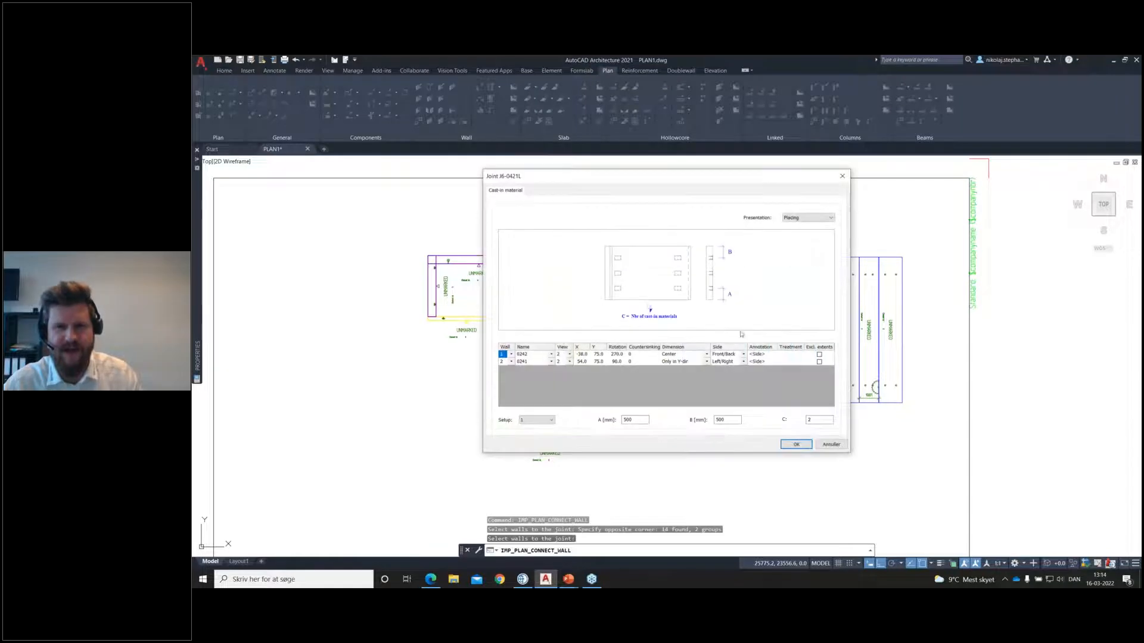
{"action": "left_click", "coordinate": [796, 445]}
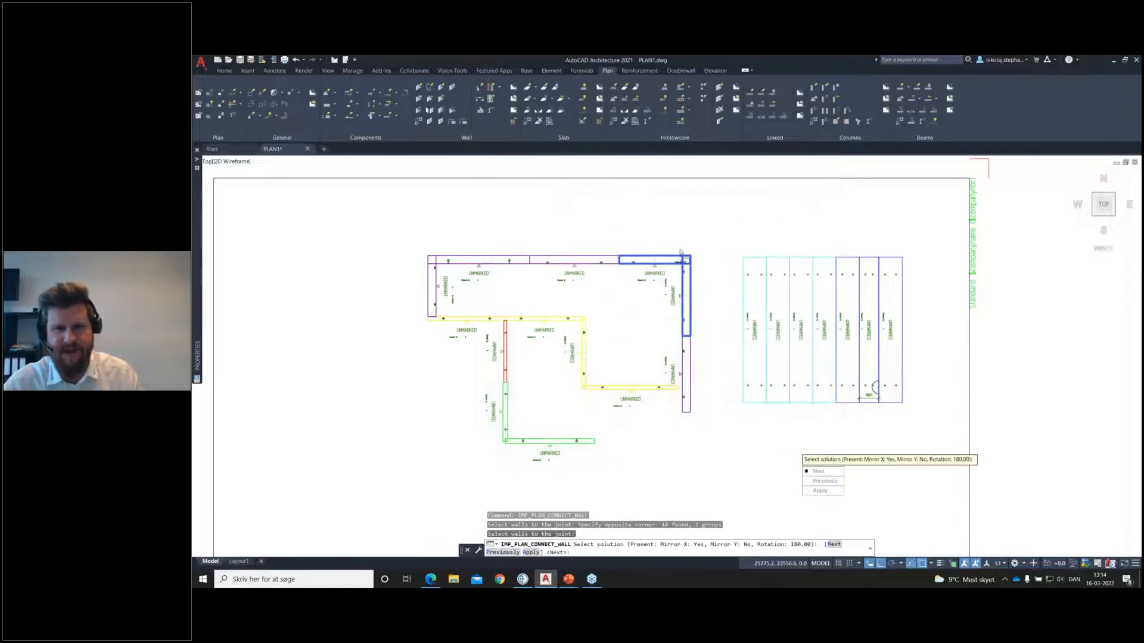
Step: Choose the joint solution mirrored in X and Y with 90.00 rotation, apply it, and update the placing of all lift and bracing anchors
{"action": "scroll", "coordinate": [681, 252], "scroll_direction": "up", "scroll_amount": 5}
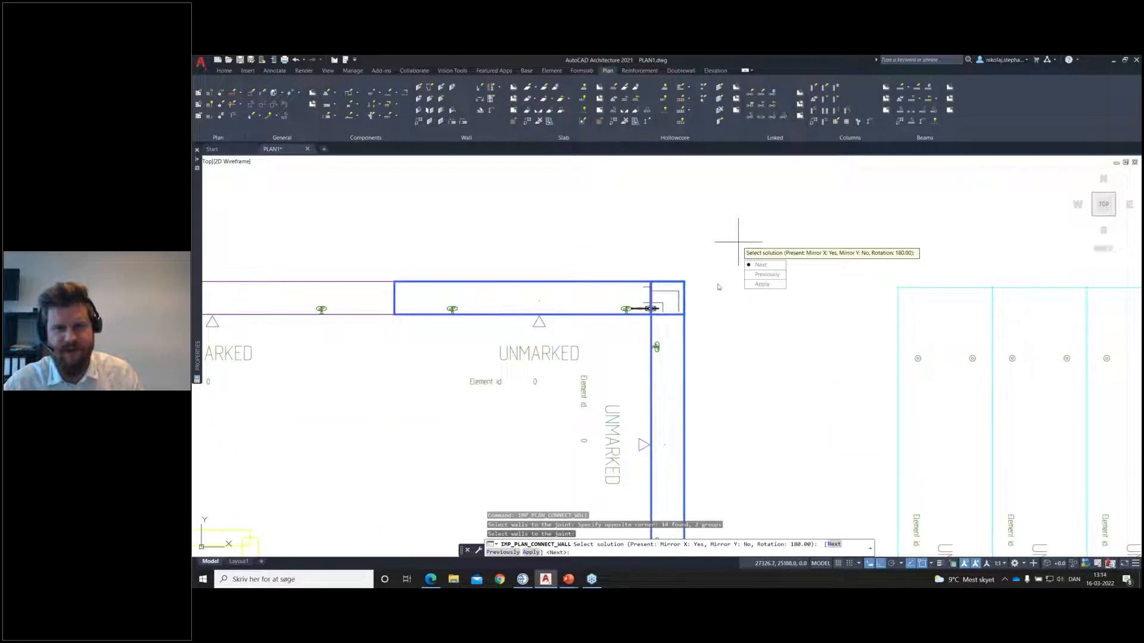
{"action": "left_click", "coordinate": [761, 265]}
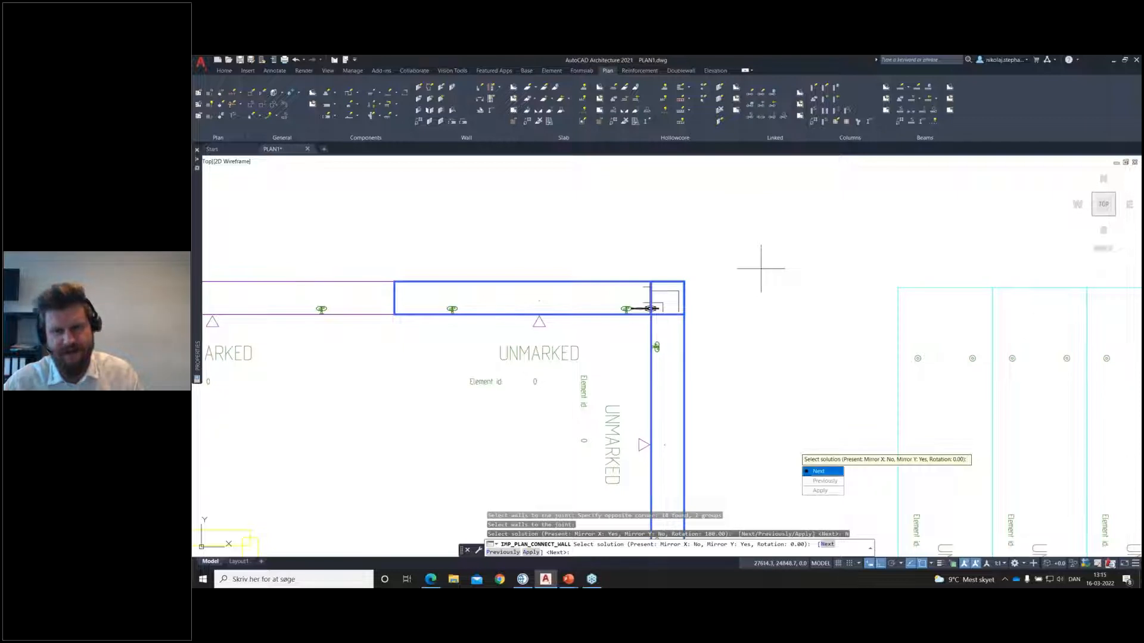
{"action": "left_click", "coordinate": [820, 471]}
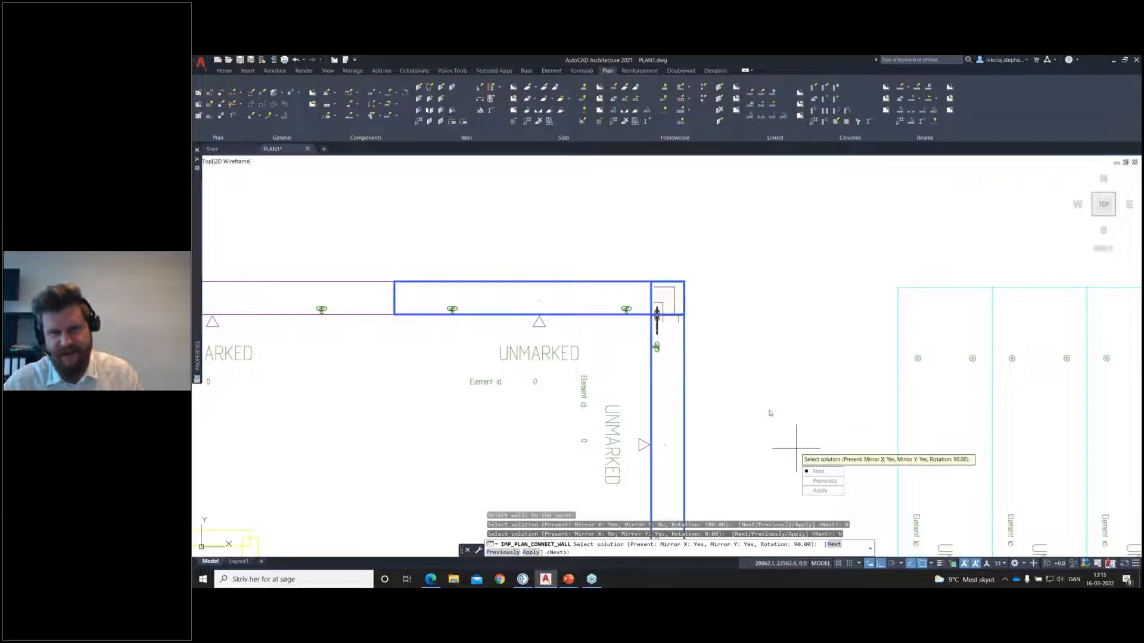
{"action": "left_click", "coordinate": [820, 490]}
{"action": "left_click", "coordinate": [821, 481]}
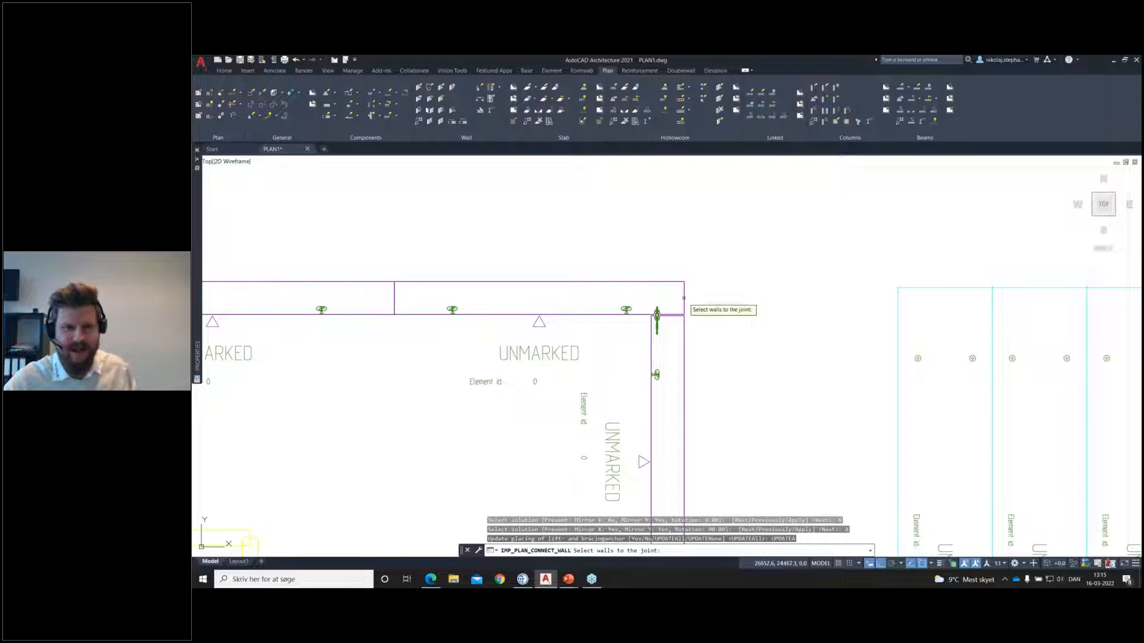
{"action": "right_click", "coordinate": [660, 285]}
Step: Show the rightmost upper sandwich wall in Solid presentation and inspect the layers at its corner joint
{"action": "left_click", "coordinate": [287, 98]}
{"action": "left_click", "coordinate": [492, 221]}
{"action": "left_click", "coordinate": [470, 315]}
{"action": "right_click", "coordinate": [470, 315]}
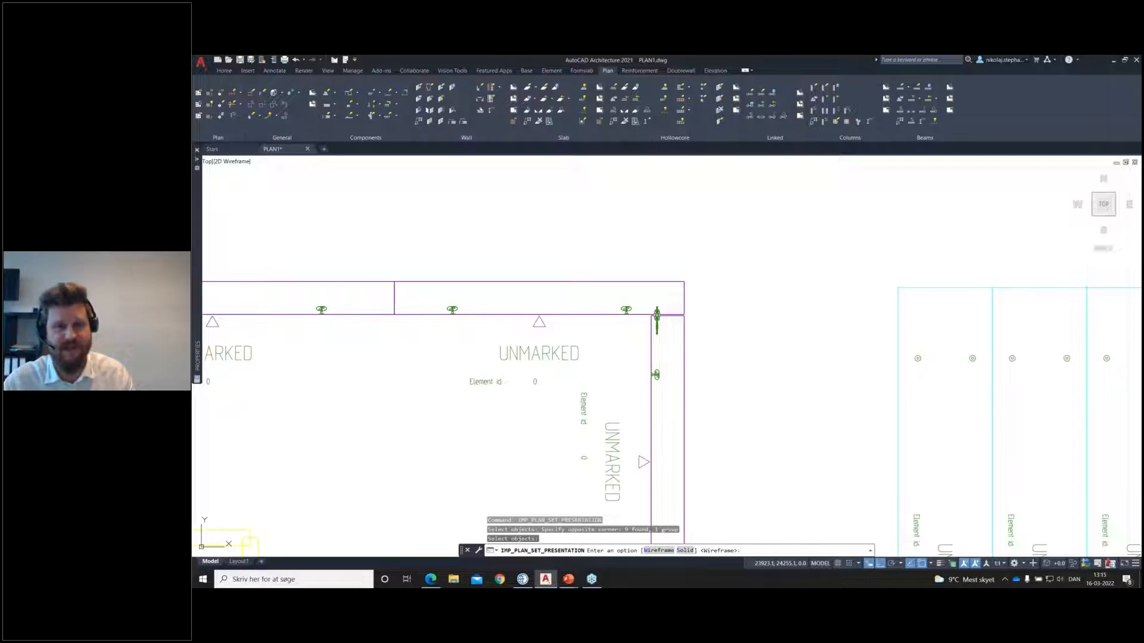
{"action": "key", "text": "Return"}
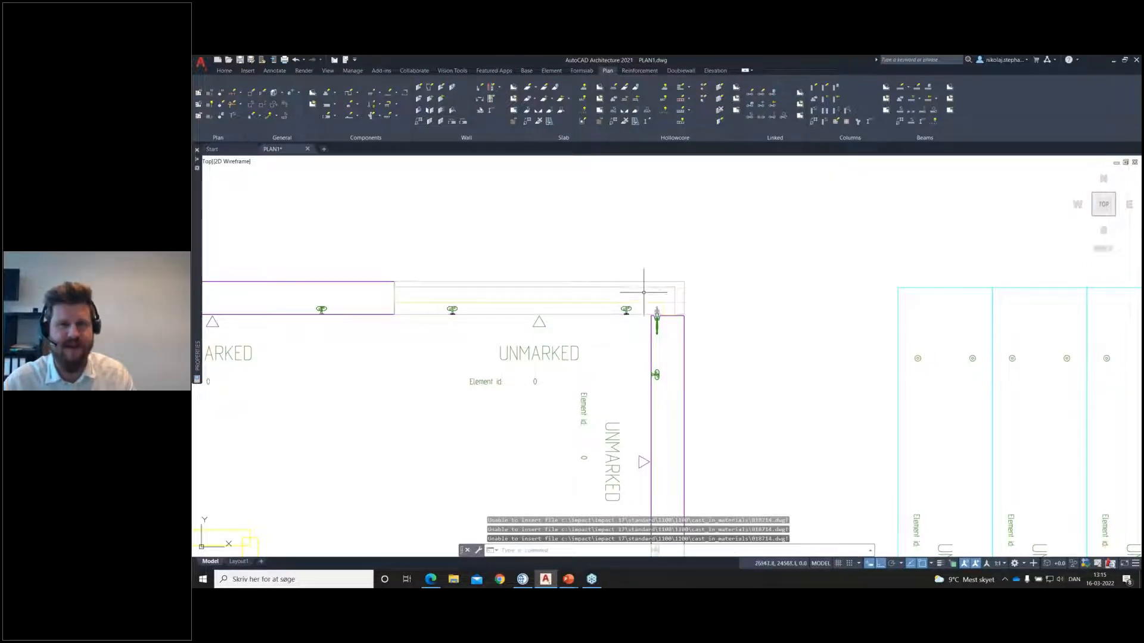
{"action": "scroll", "coordinate": [538, 292], "scroll_direction": "up", "scroll_amount": 2}
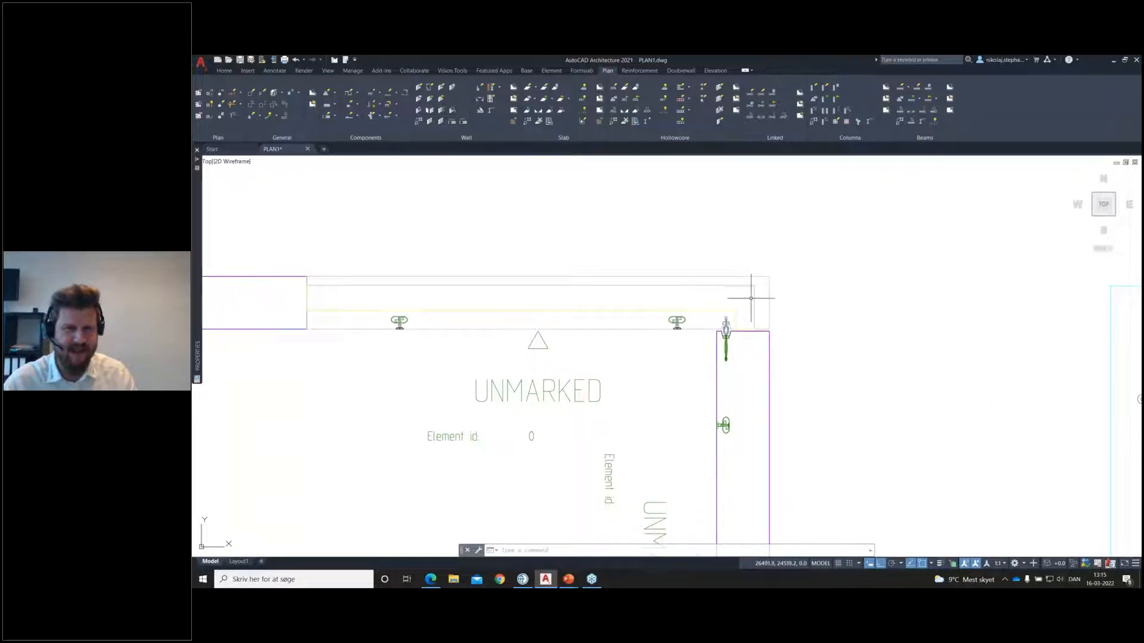
{"action": "scroll", "coordinate": [686, 324], "scroll_direction": "up", "scroll_amount": 2}
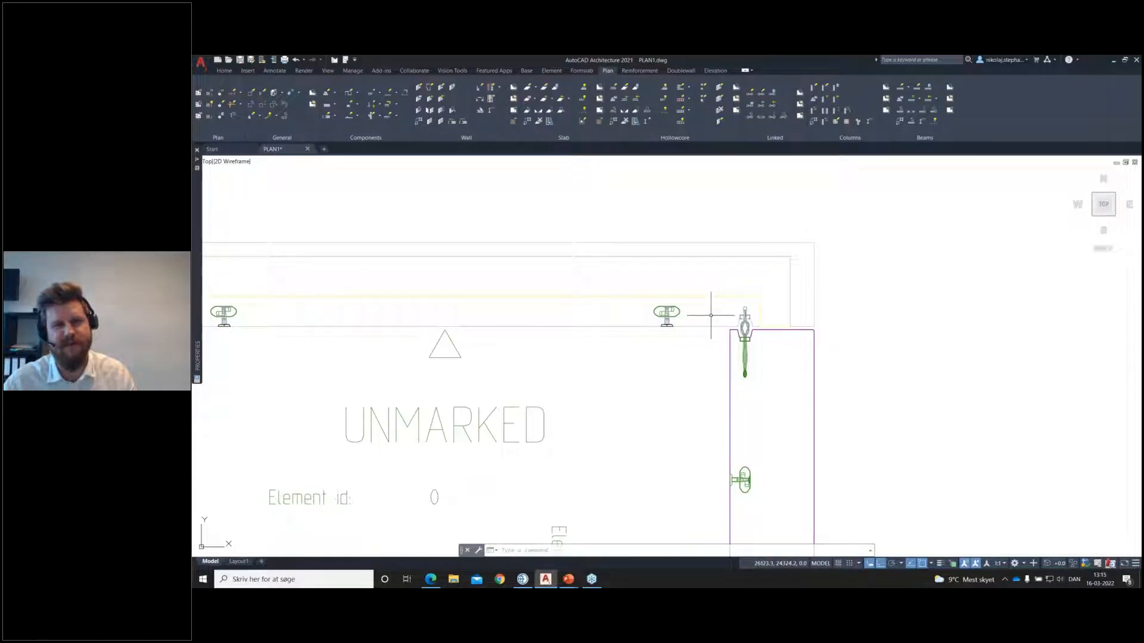
{"action": "scroll", "coordinate": [711, 315], "scroll_direction": "down", "scroll_amount": 4}
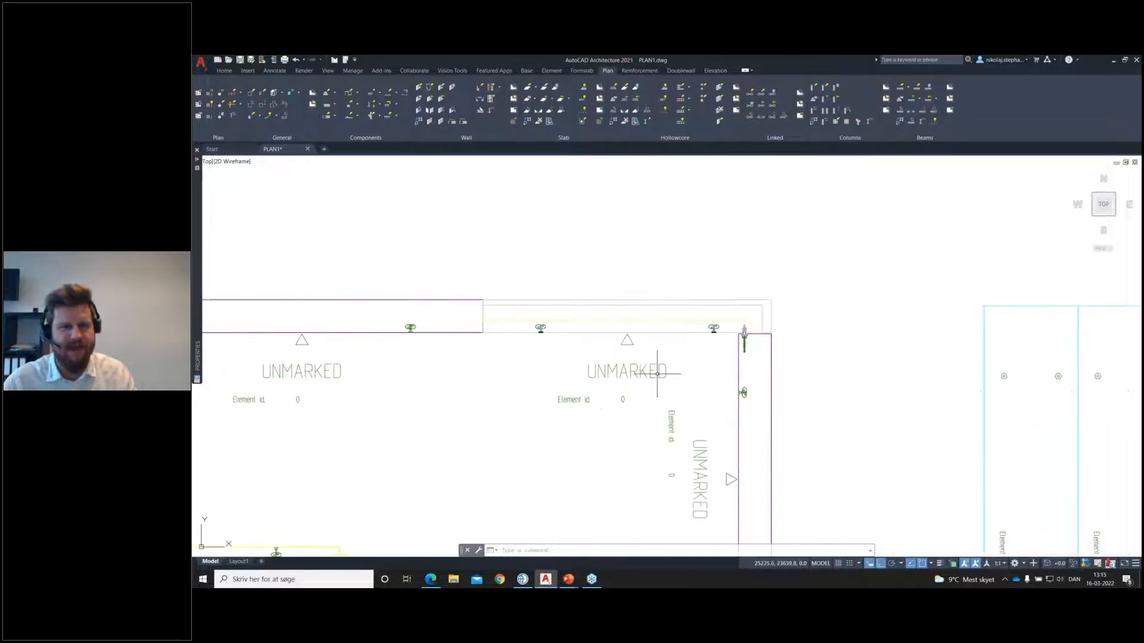
Step: Set the rightmost upper sandwich wall's presentation back to Wireframe
{"action": "left_click", "coordinate": [623, 312]}
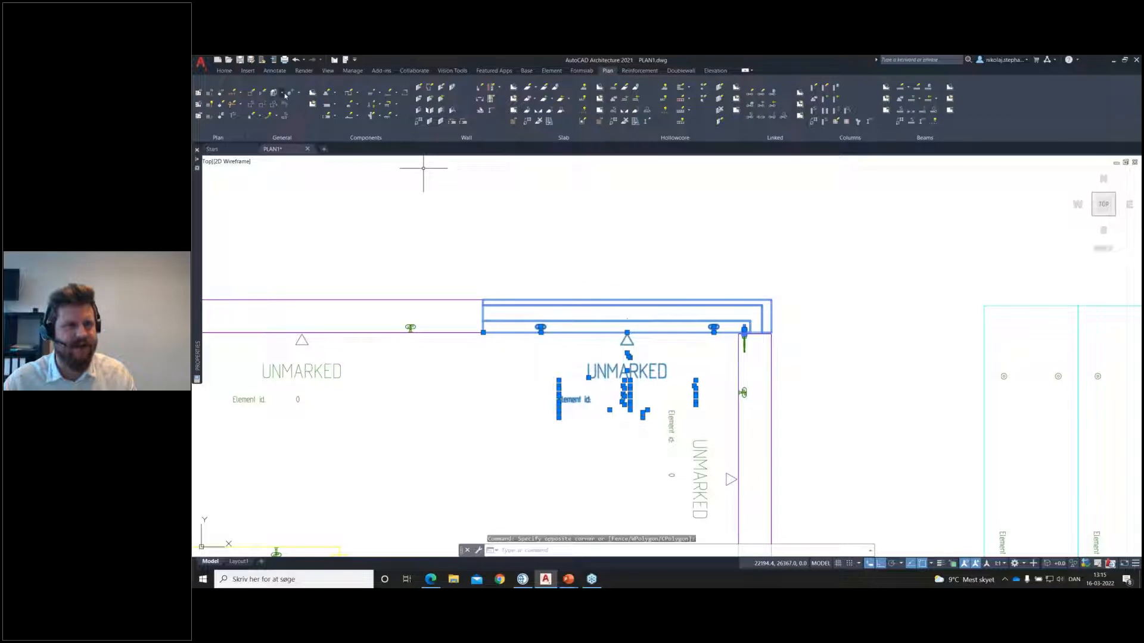
{"action": "key", "text": "Escape"}
{"action": "left_click", "coordinate": [608, 302]}
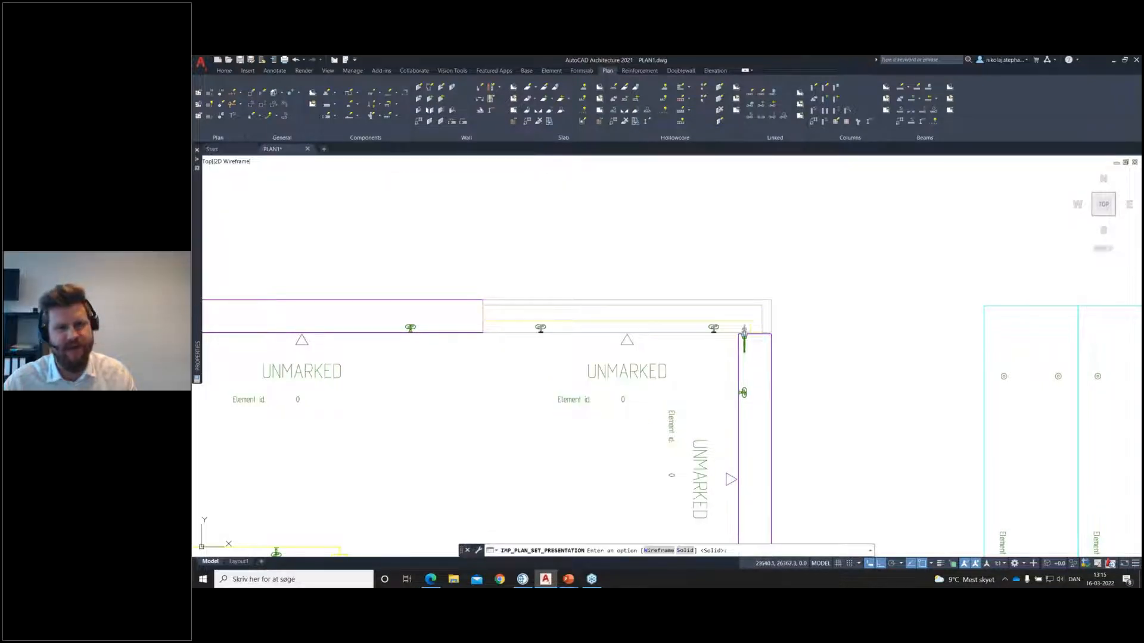
Step: Save the three upper sandwich walls, the left side wall and the upper right side wall with the proposed new element mark
{"action": "scroll", "coordinate": [524, 268], "scroll_direction": "down", "scroll_amount": 5}
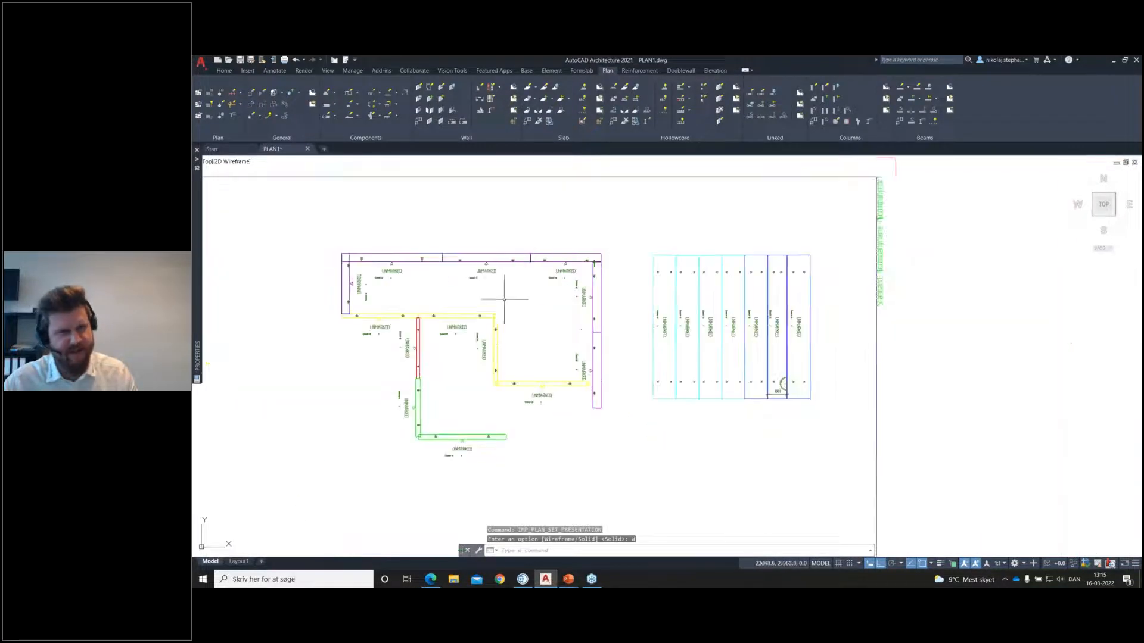
{"action": "left_click", "coordinate": [451, 85]}
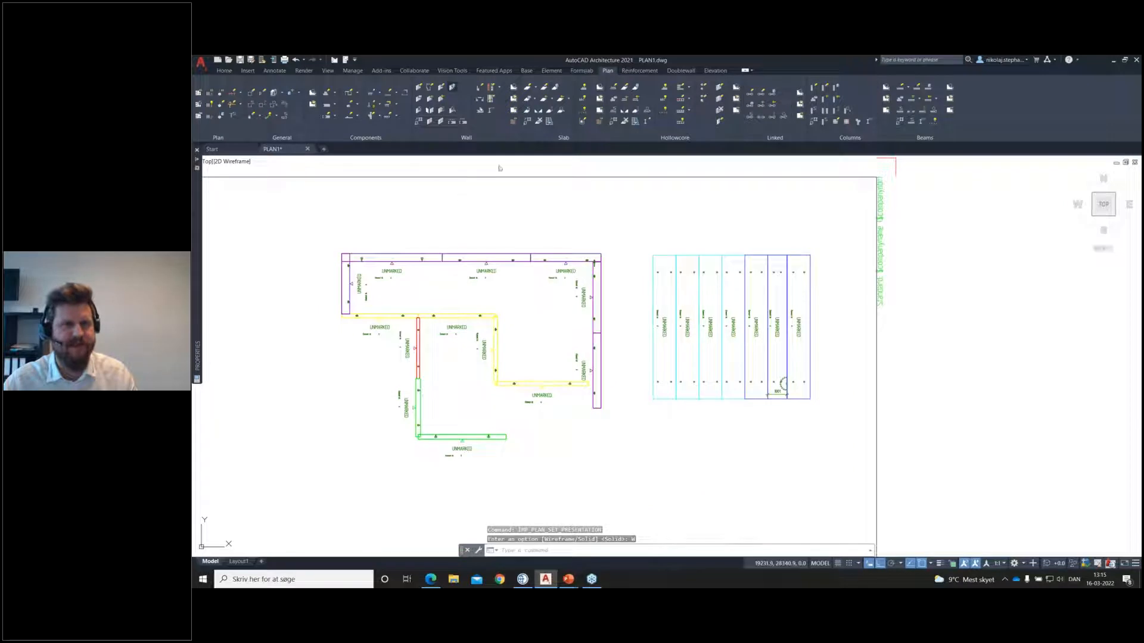
{"action": "left_click", "coordinate": [544, 217]}
{"action": "left_click", "coordinate": [602, 234]}
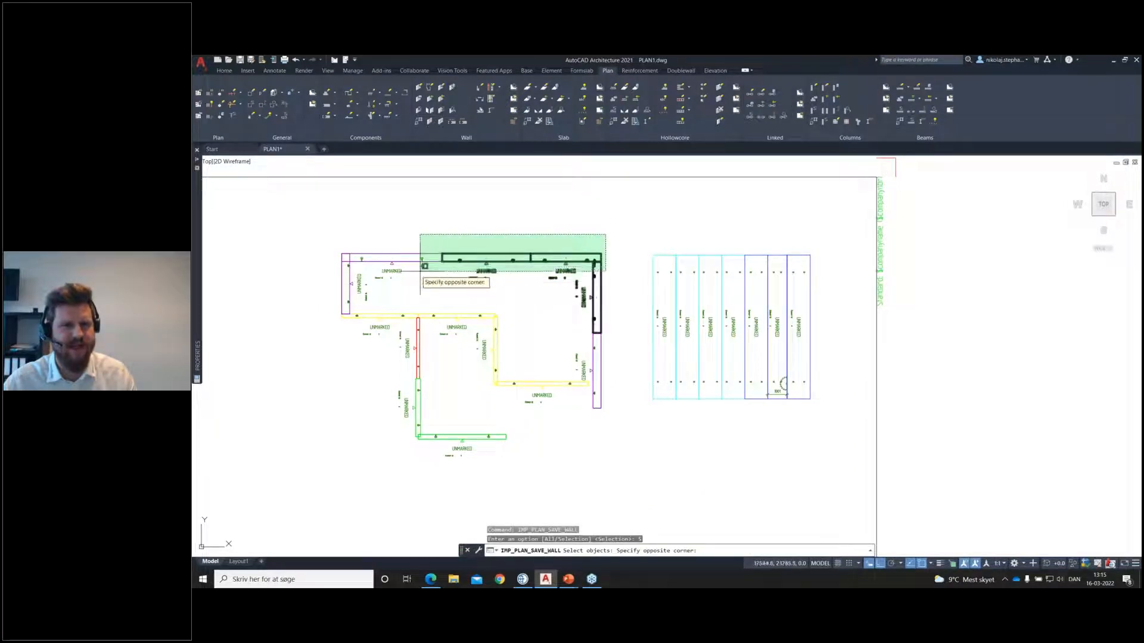
{"action": "left_click", "coordinate": [344, 301]}
{"action": "key", "text": "Return"}
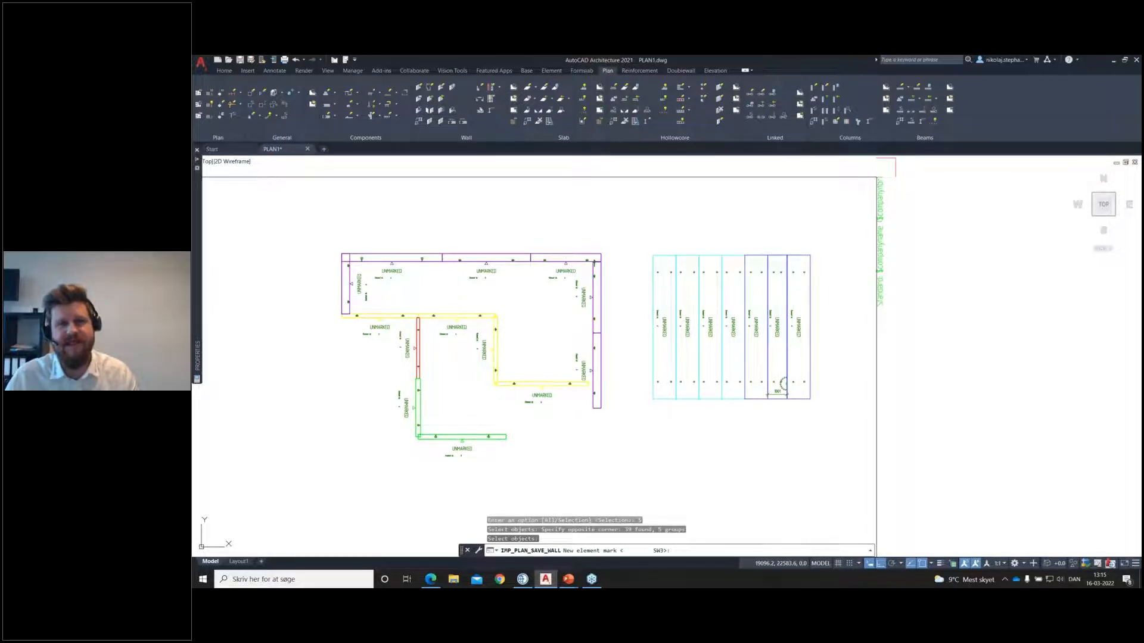
{"action": "key", "text": "Return"}
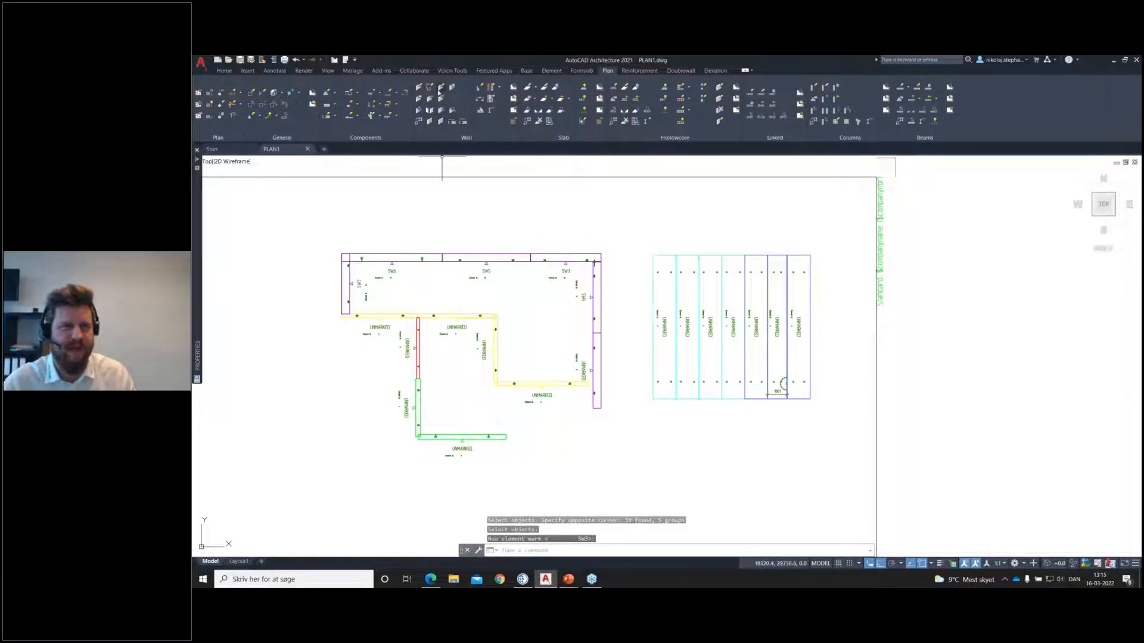
Step: Save the four yellow, one red and two green walls as marked wall elements using the selection option
{"action": "left_click", "coordinate": [451, 89]}
{"action": "left_click", "coordinate": [475, 197]}
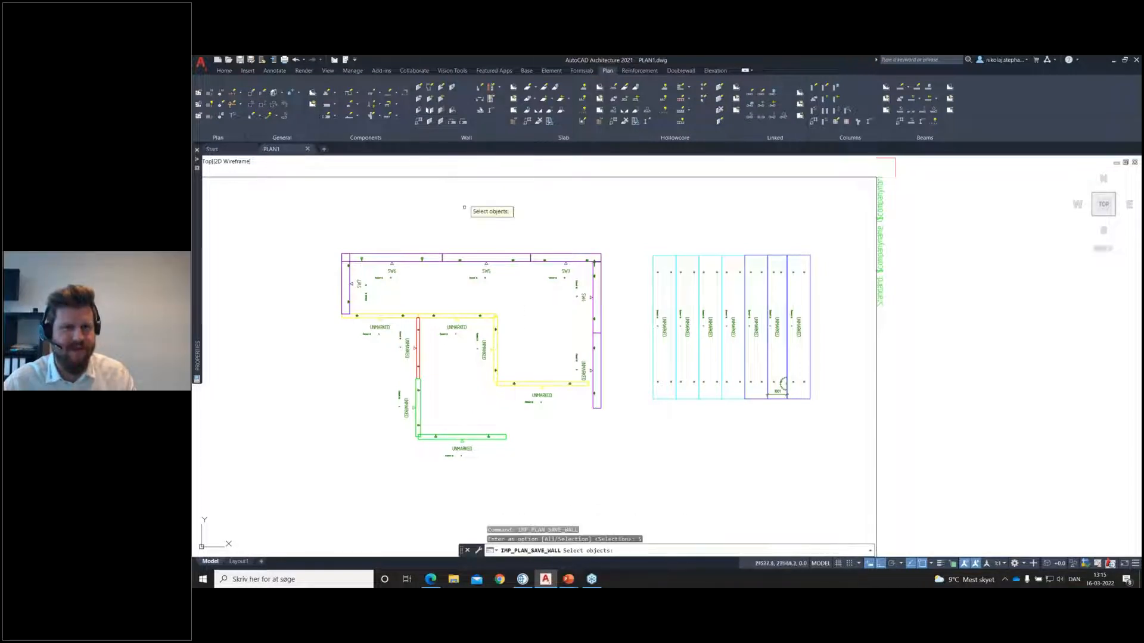
{"action": "left_click", "coordinate": [549, 313]}
{"action": "left_click", "coordinate": [402, 444]}
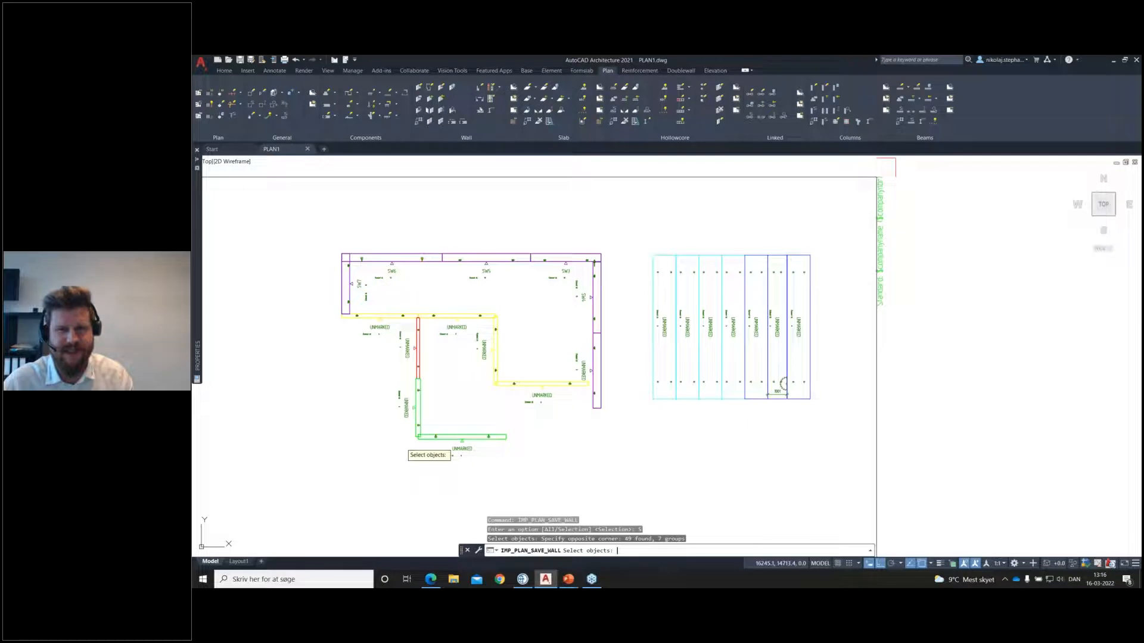
{"action": "key", "text": "Return"}
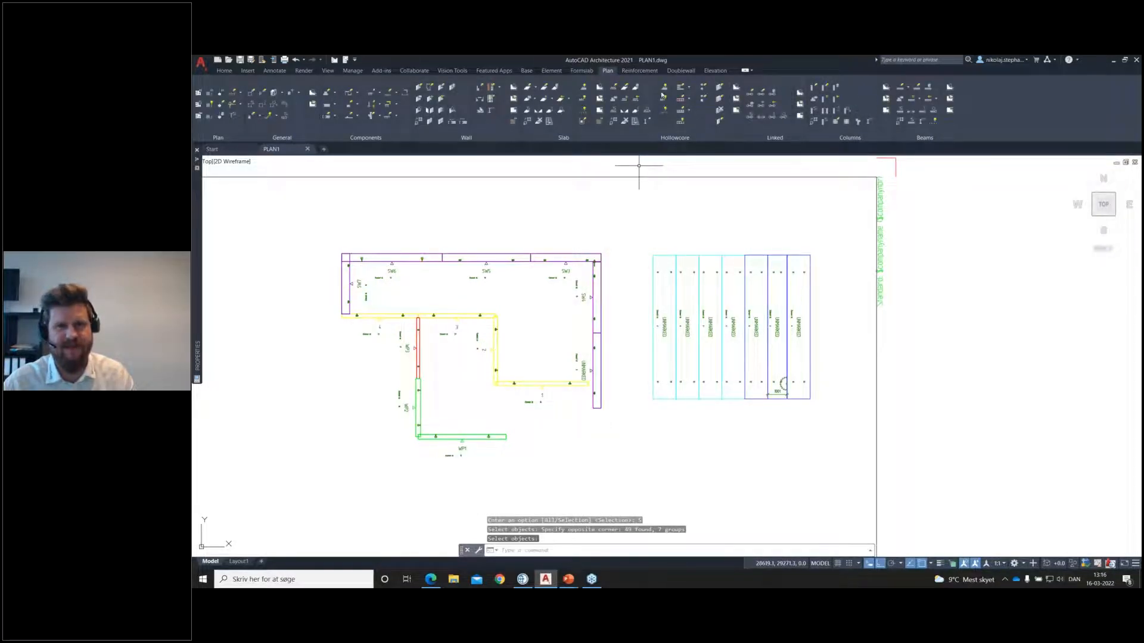
Step: Save all seven slabs beside the wall plan as a selection, accepting the proposed new element mark HC1
{"action": "left_click", "coordinate": [635, 88]}
{"action": "left_click", "coordinate": [683, 206]}
{"action": "left_click", "coordinate": [827, 247]}
{"action": "left_click", "coordinate": [664, 286]}
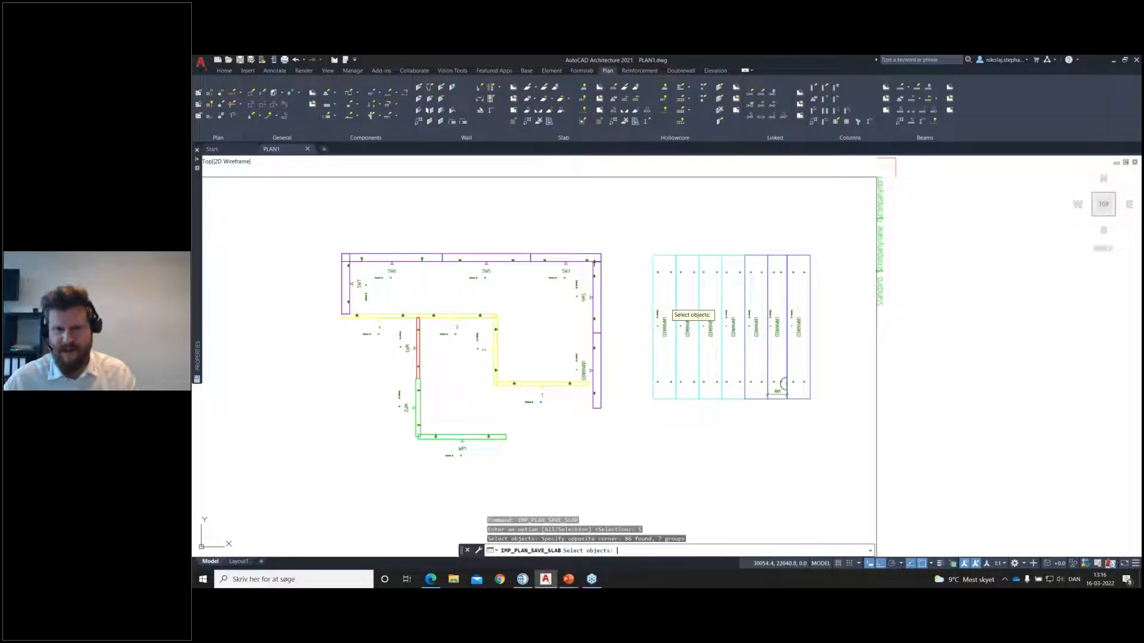
{"action": "key", "text": "Return"}
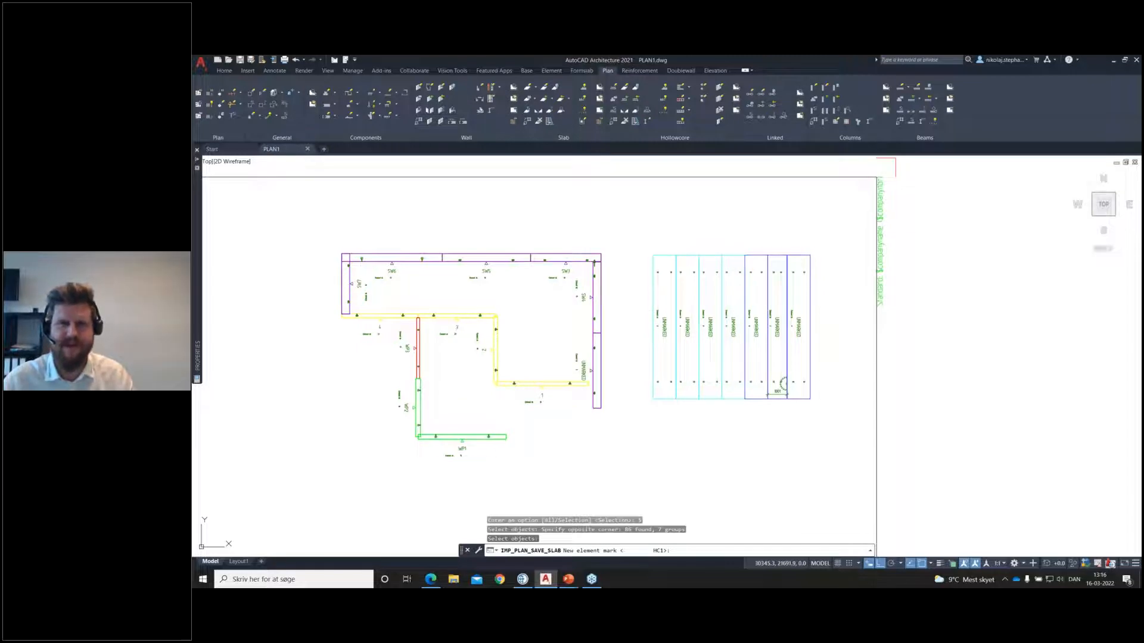
{"action": "key", "text": "Return"}
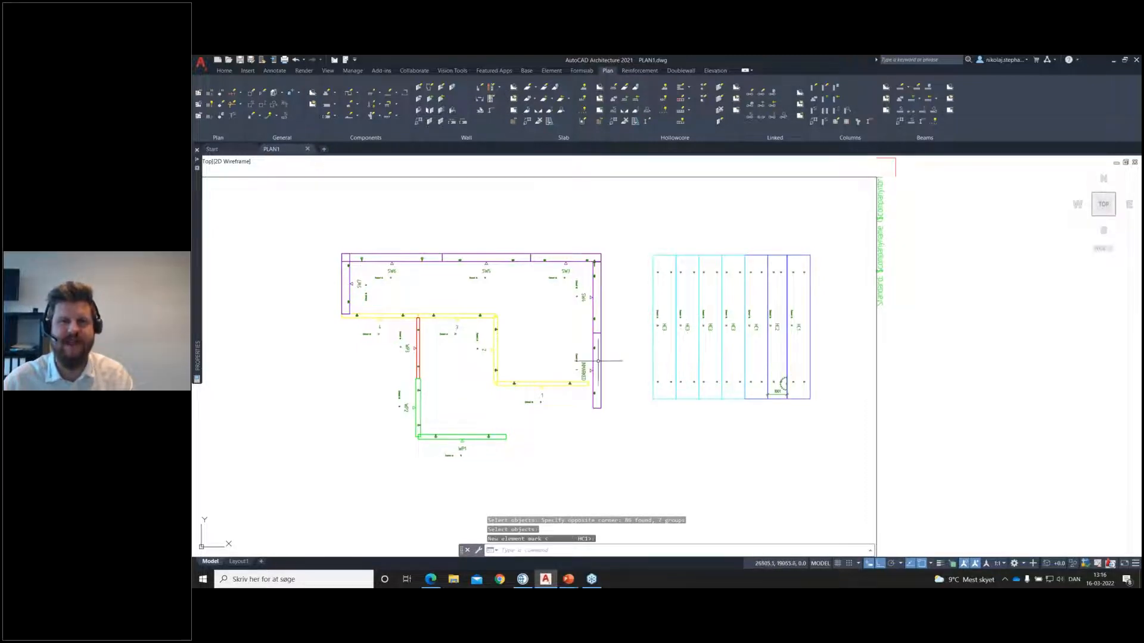
{"action": "middle_click_drag", "start_coordinate": [598, 360], "coordinate": [671, 344]}
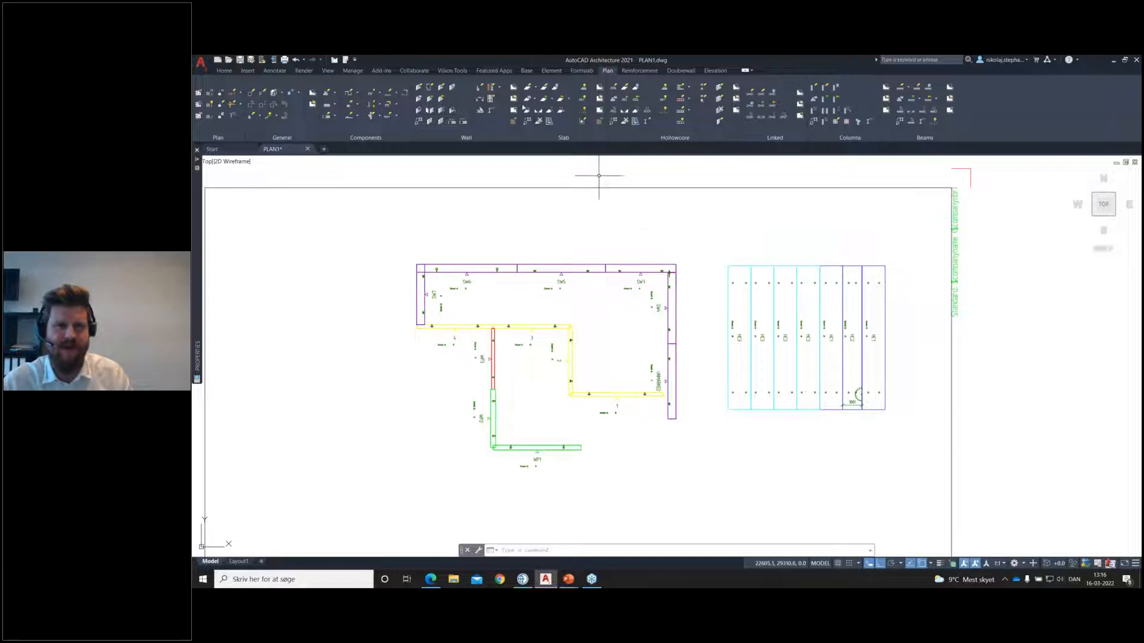
Step: Try to open the element drawing of the rightmost upper sandwich wall
{"action": "left_click", "coordinate": [514, 98]}
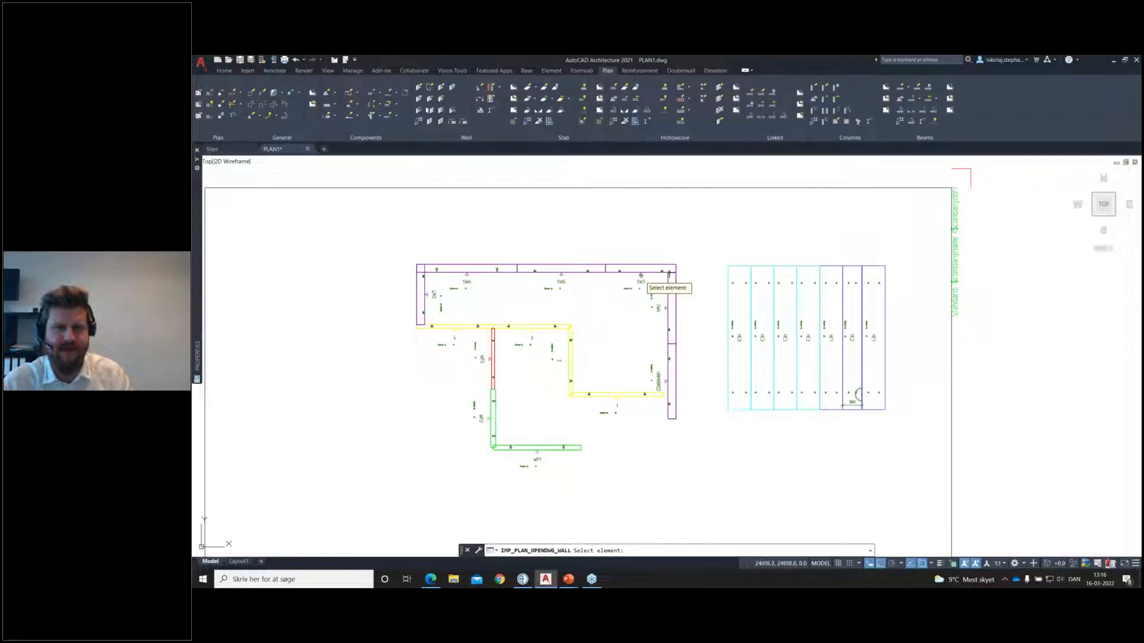
{"action": "left_click", "coordinate": [650, 278]}
{"action": "key", "text": "Return"}
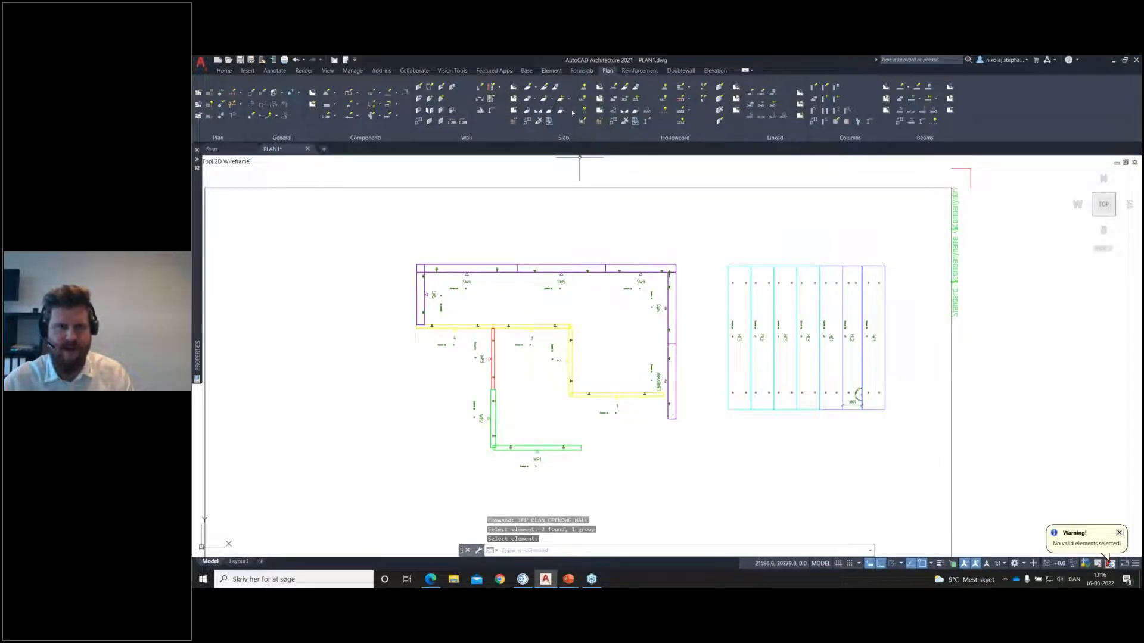
Step: Create the shop drawing SW3 for the rightmost upper sandwich wall with the SW_LAYOUT template
{"action": "left_click", "coordinate": [515, 114]}
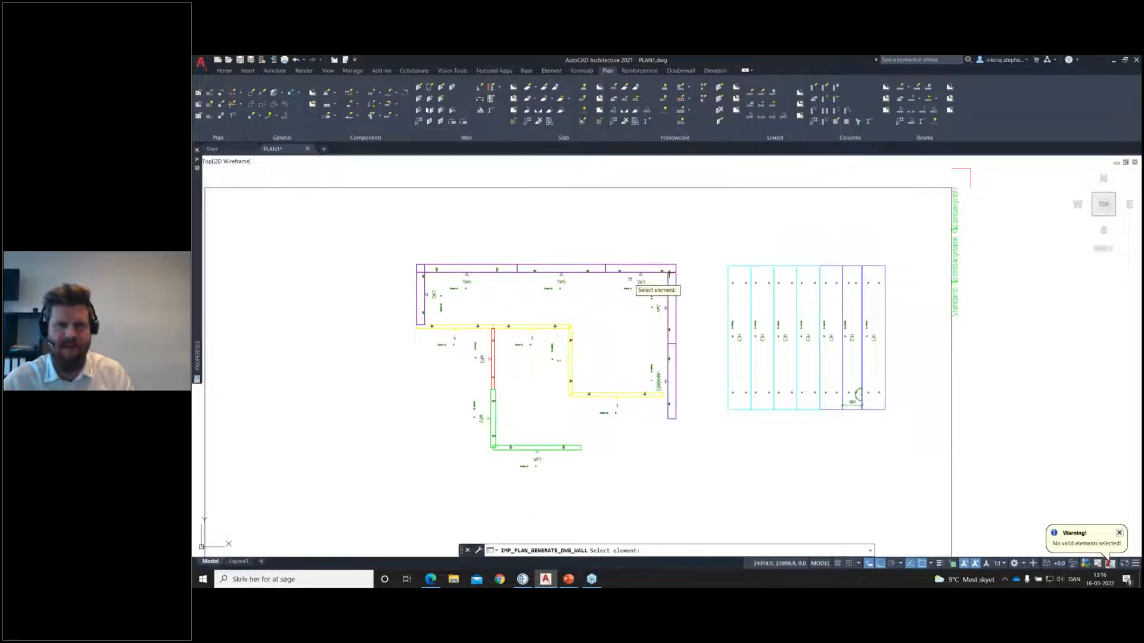
{"action": "left_click", "coordinate": [641, 271]}
{"action": "key", "text": "Return"}
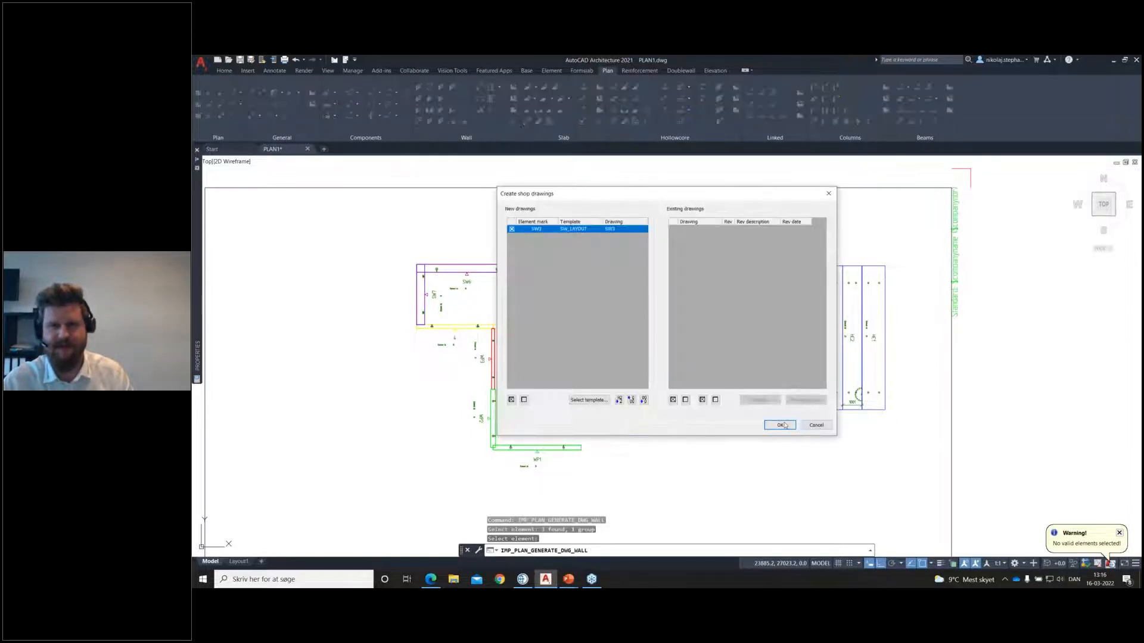
{"action": "left_click", "coordinate": [780, 424]}
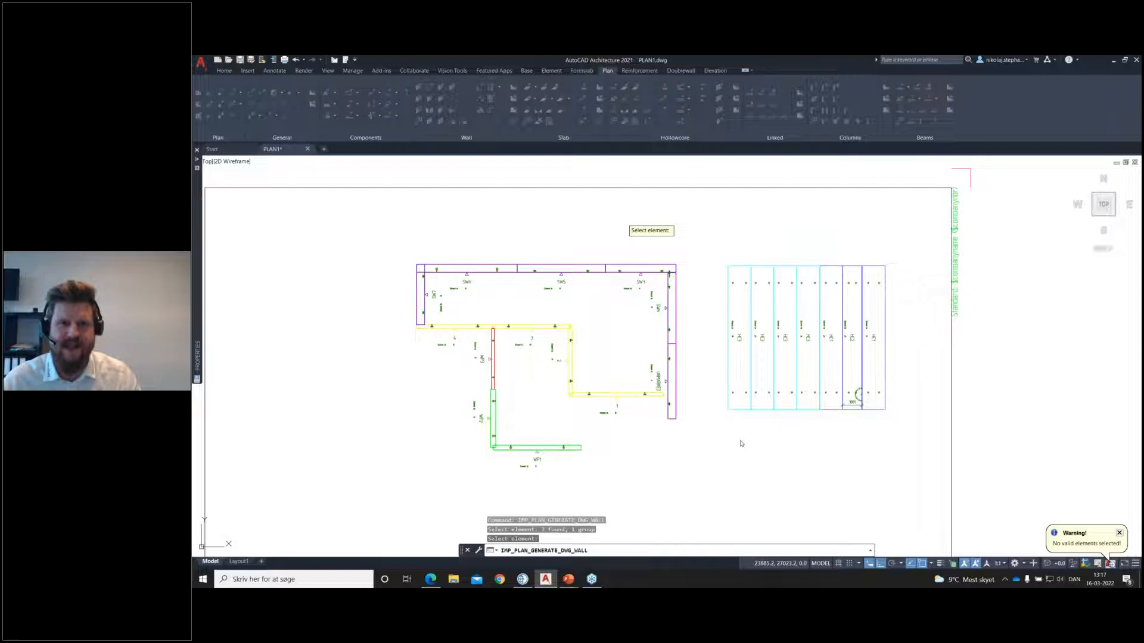
{"action": "key", "text": "Escape"}
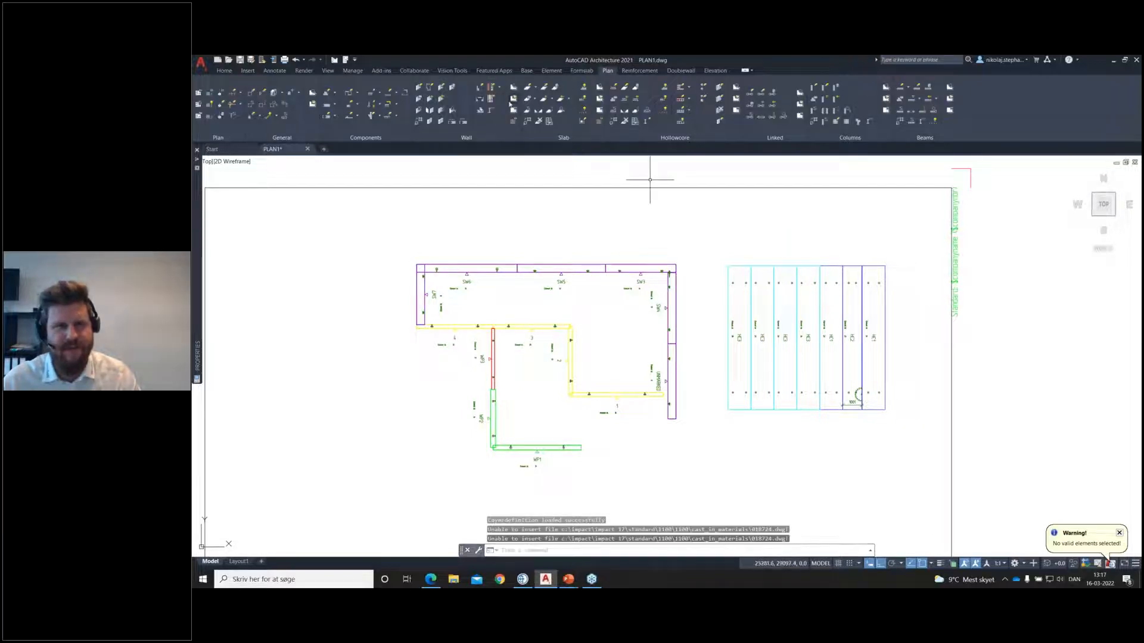
Step: Open the shop drawing generated for the rightmost upper sandwich wall
{"action": "left_click", "coordinate": [512, 101]}
{"action": "left_click", "coordinate": [638, 269]}
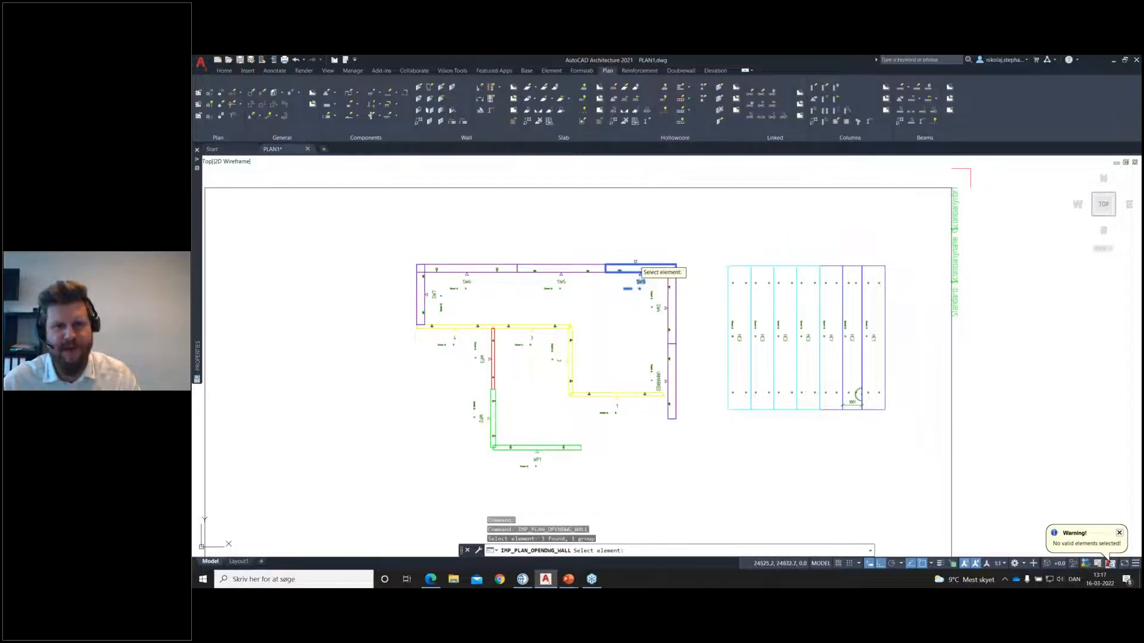
{"action": "key", "text": "Return"}
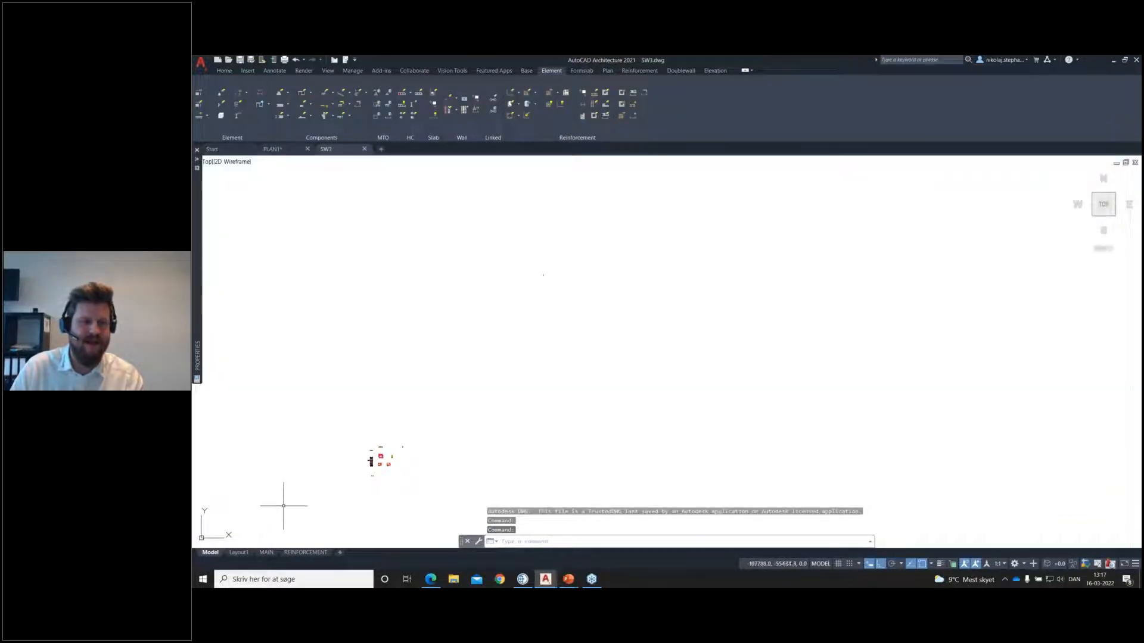
Step: Show the MAIN layout of the wall shop drawing and inspect the joint edge in the front view
{"action": "left_click", "coordinate": [266, 552]}
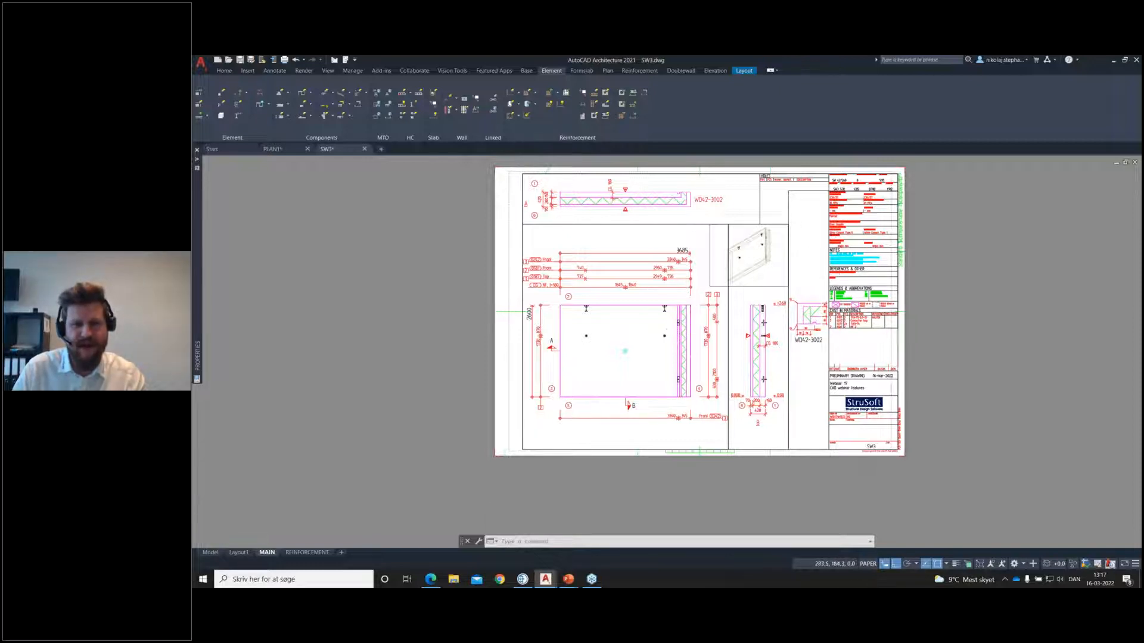
{"action": "scroll", "coordinate": [658, 310], "scroll_direction": "up", "scroll_amount": 10}
{"action": "scroll", "coordinate": [655, 345], "scroll_direction": "down", "scroll_amount": 1}
{"action": "left_click", "coordinate": [657, 343]}
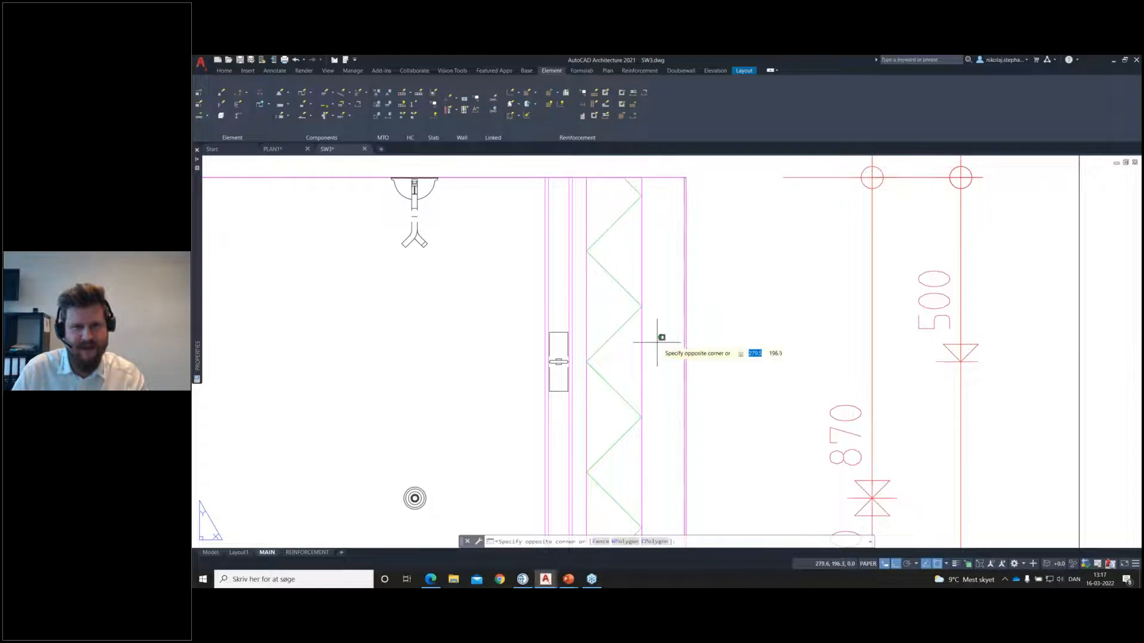
{"action": "left_click", "coordinate": [658, 341]}
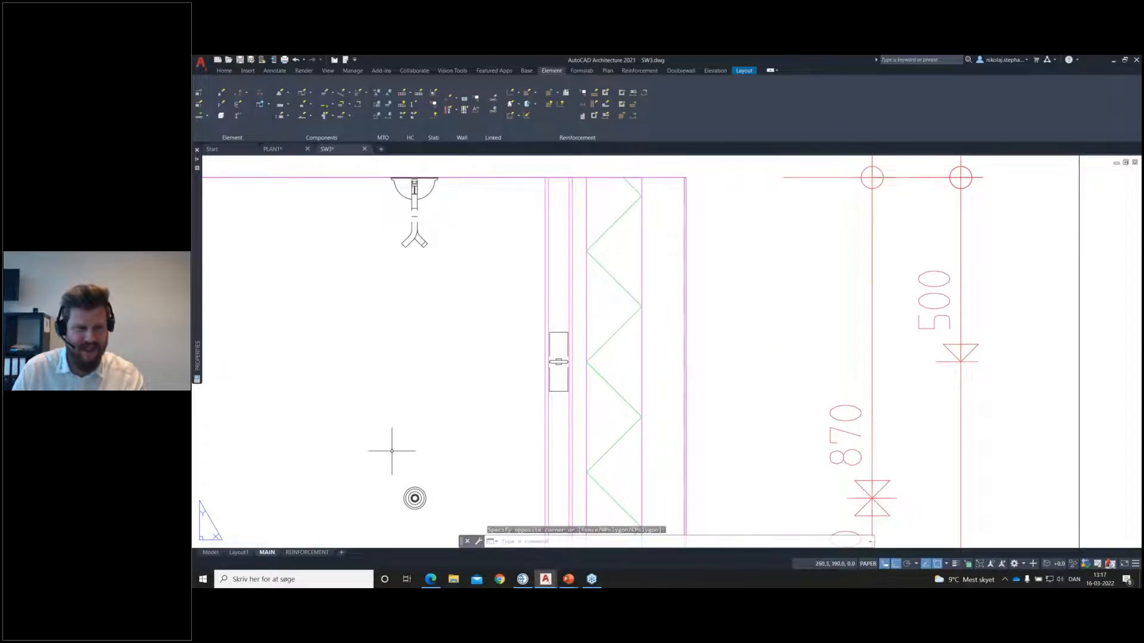
Step: Examine the wall's front view and vertical section in model space, including dimensions, lift anchors, bracing and reinforcement labels
{"action": "left_click", "coordinate": [211, 552]}
{"action": "scroll", "coordinate": [357, 469], "scroll_direction": "up", "scroll_amount": 8}
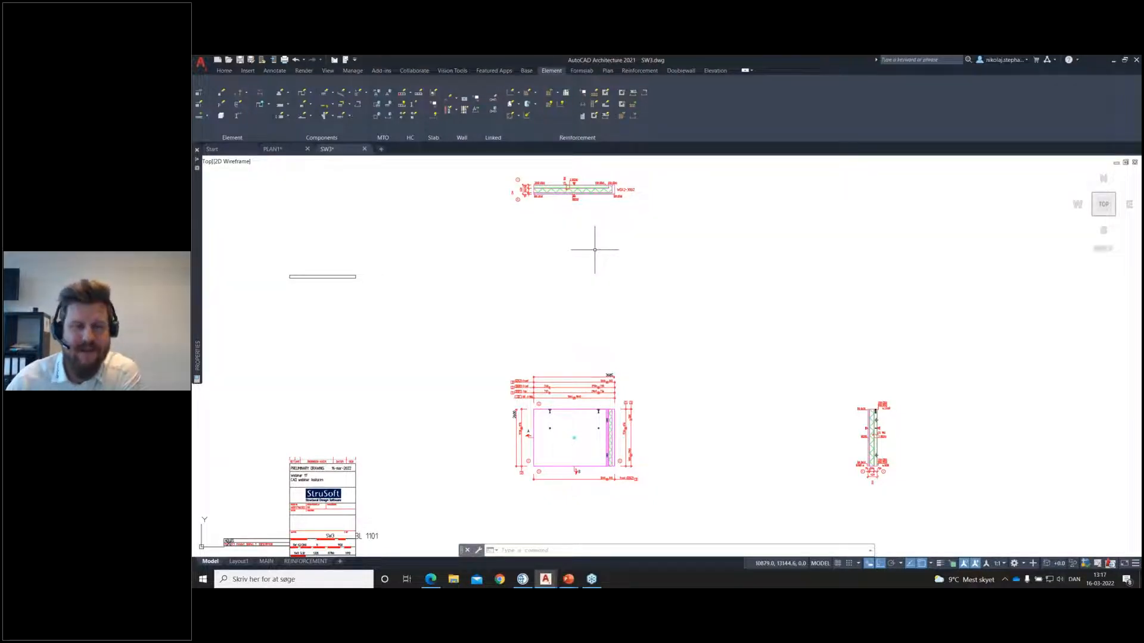
{"action": "scroll", "coordinate": [542, 445], "scroll_direction": "up", "scroll_amount": 2}
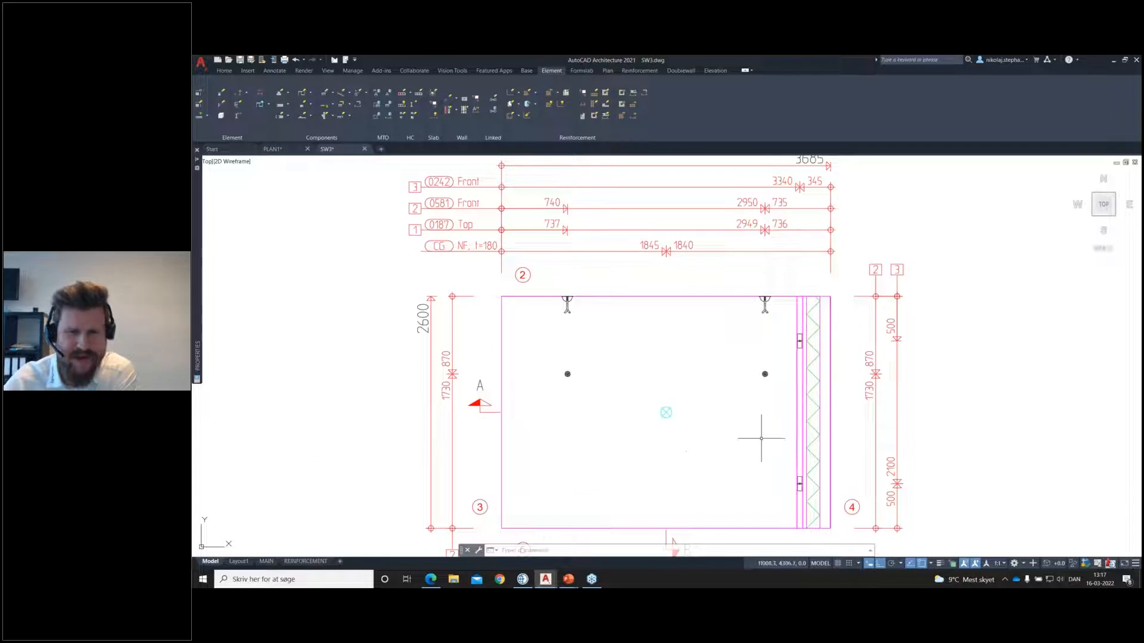
{"action": "middle_click_drag", "start_coordinate": [760, 439], "coordinate": [605, 370]}
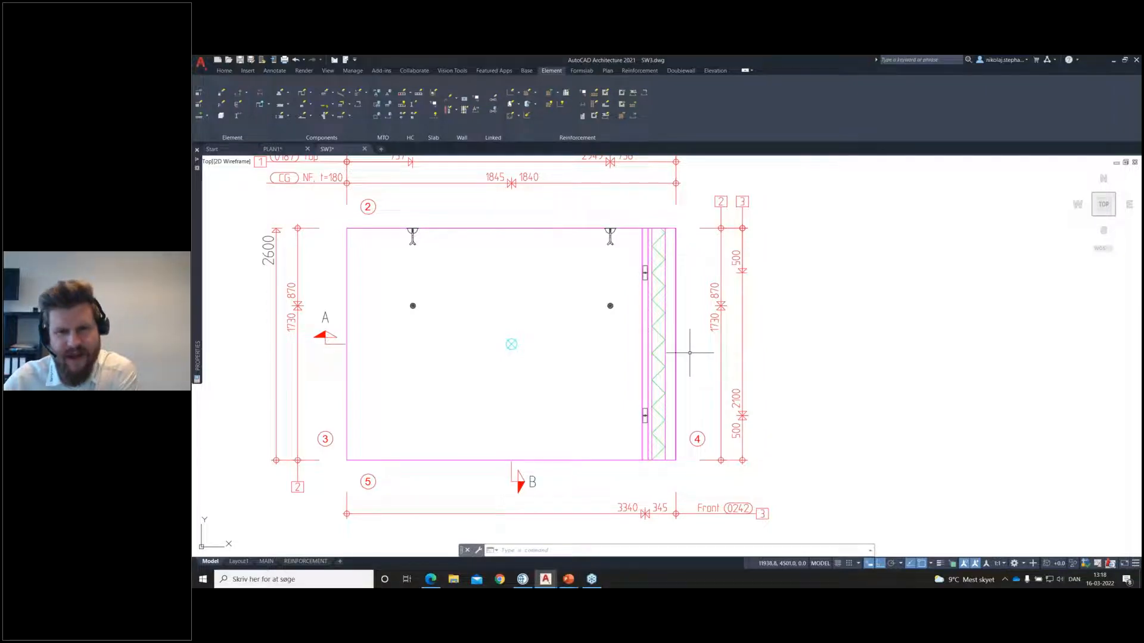
{"action": "scroll", "coordinate": [689, 353], "scroll_direction": "down", "scroll_amount": 5}
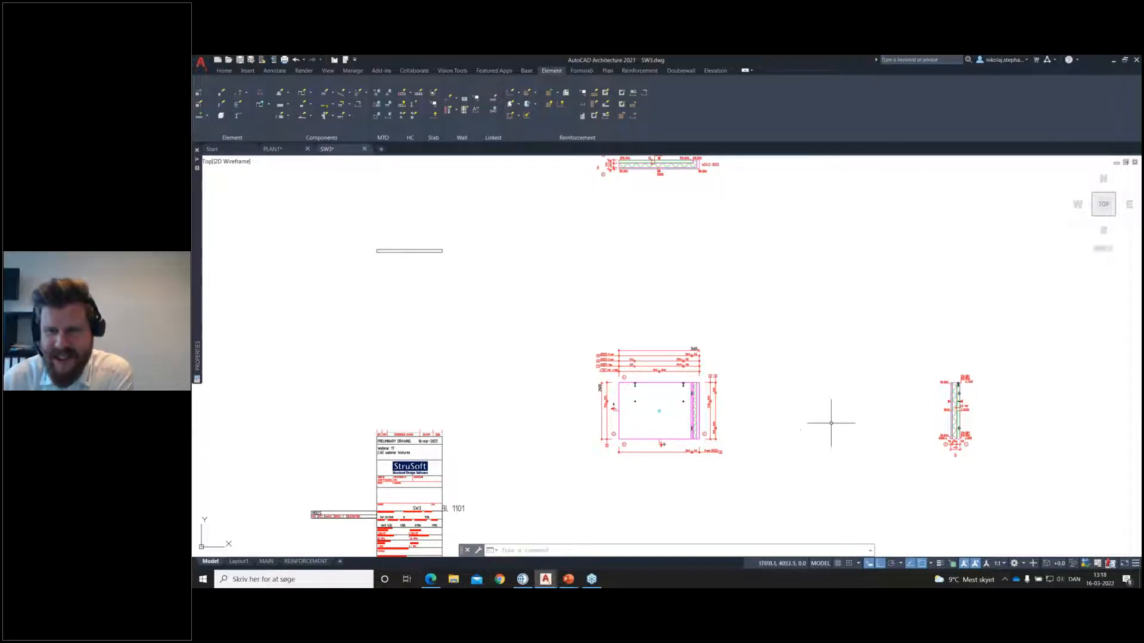
{"action": "scroll", "coordinate": [947, 411], "scroll_direction": "up", "scroll_amount": 5}
{"action": "scroll", "coordinate": [989, 361], "scroll_direction": "up", "scroll_amount": 4}
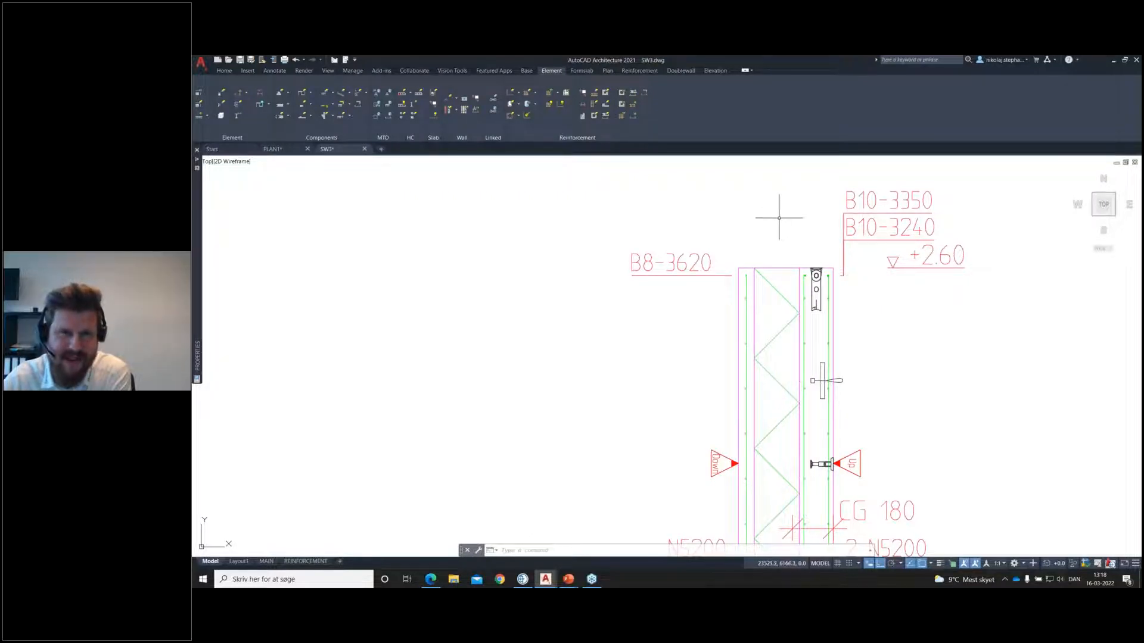
{"action": "scroll", "coordinate": [773, 214], "scroll_direction": "down", "scroll_amount": 5}
{"action": "middle_click_drag", "start_coordinate": [658, 339], "coordinate": [822, 339]}
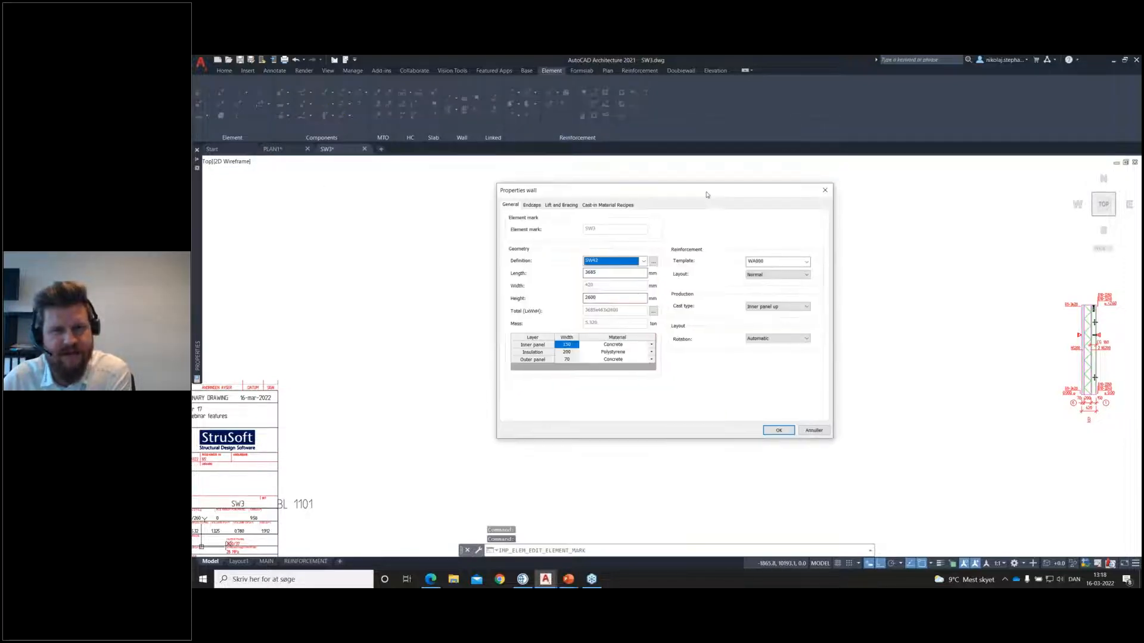
Step: Review the lift and bracing settings in the SW3 wall properties and close them without changes
{"action": "left_click_drag", "start_coordinate": [707, 191], "coordinate": [555, 190]}
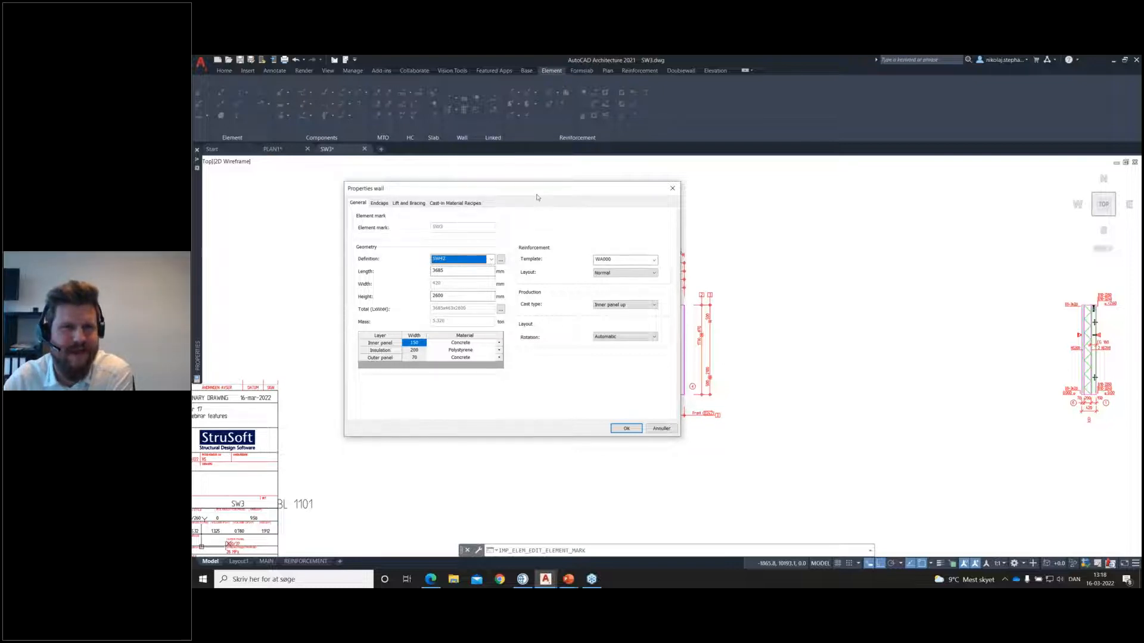
{"action": "left_click", "coordinate": [409, 203]}
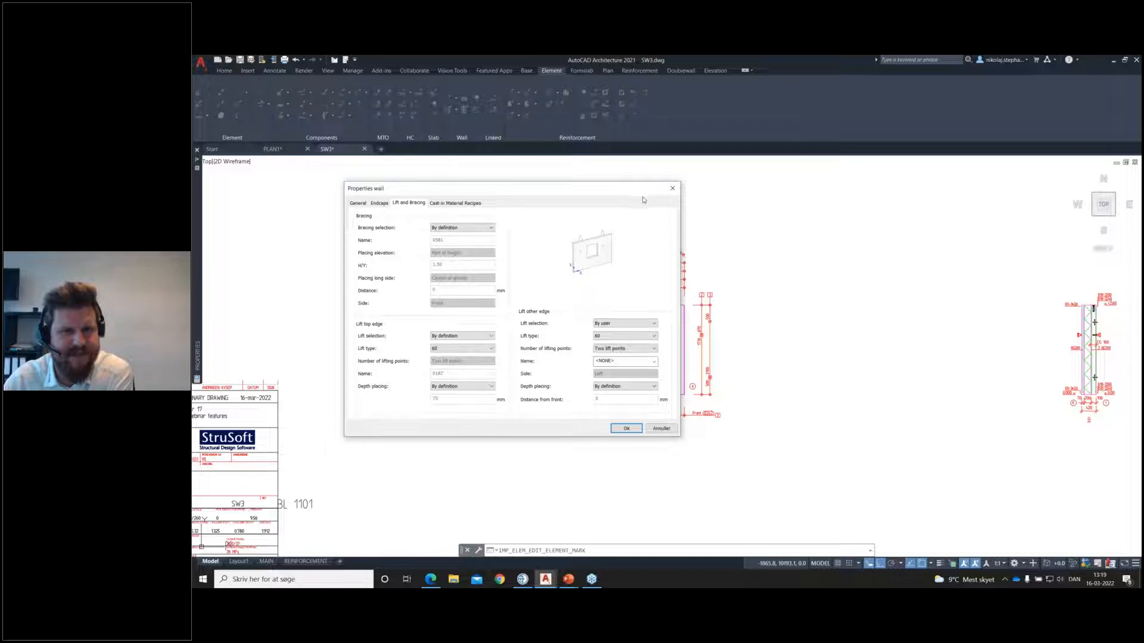
{"action": "left_click", "coordinate": [672, 190]}
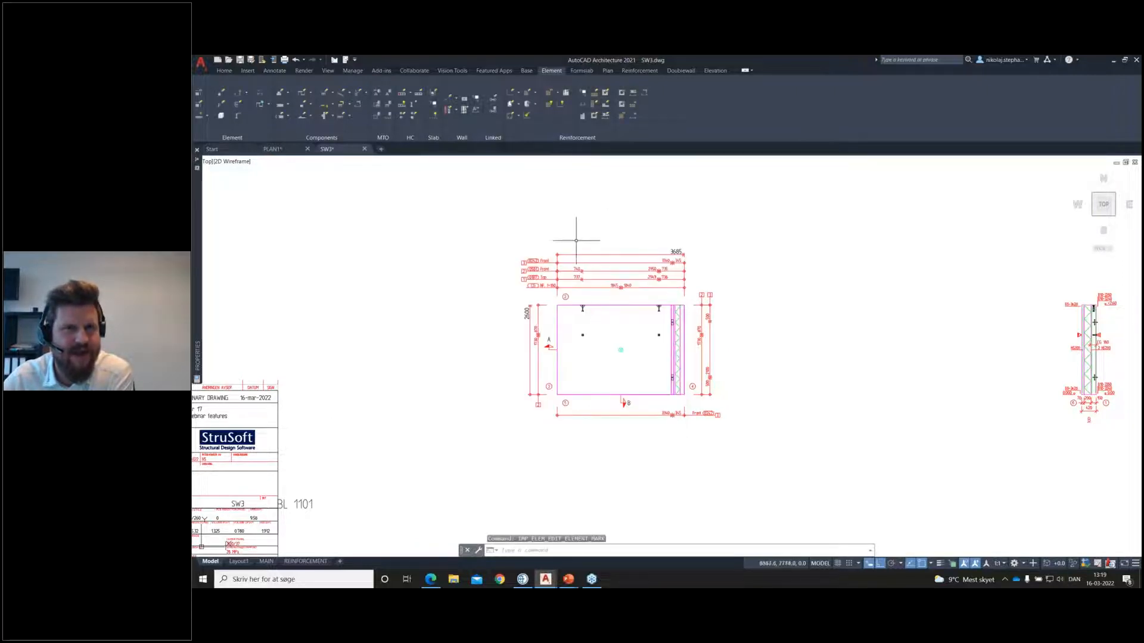
Step: Open wall definition SW42 from the Local selection for editing and show its lift settings
{"action": "left_click", "coordinate": [608, 70]}
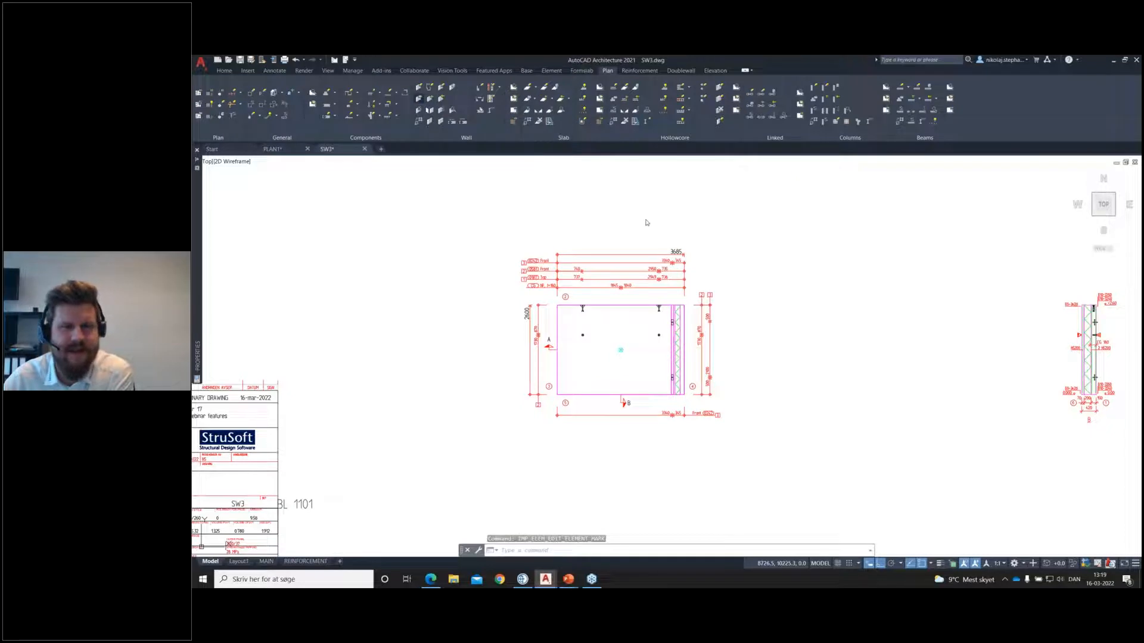
{"action": "left_click", "coordinate": [652, 240]}
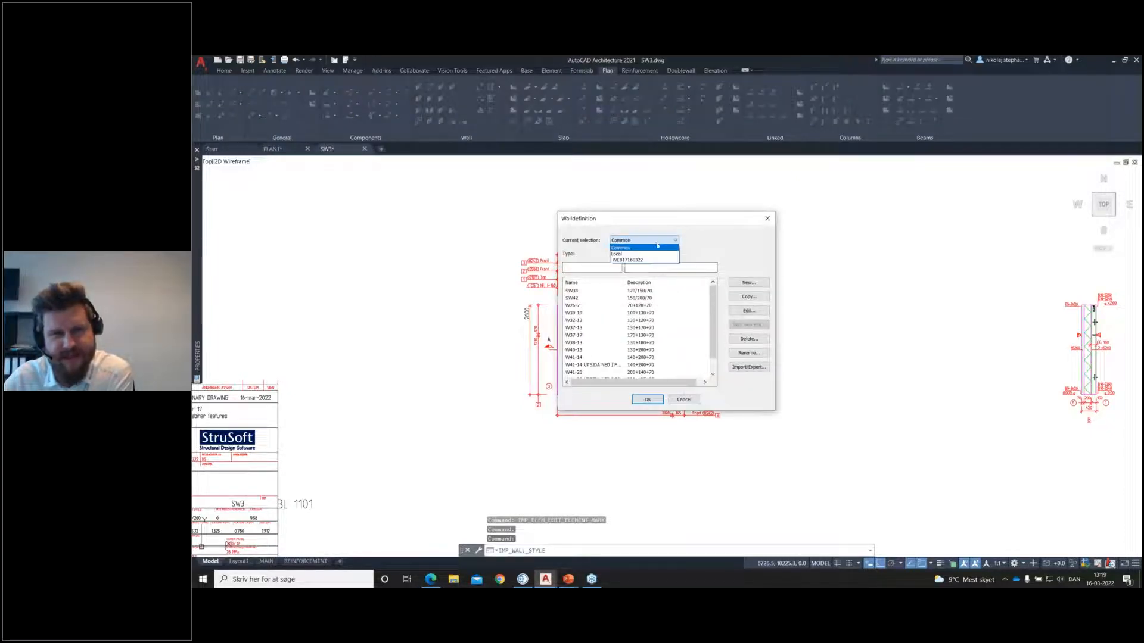
{"action": "left_click", "coordinate": [656, 255]}
{"action": "double_click", "coordinate": [575, 290]}
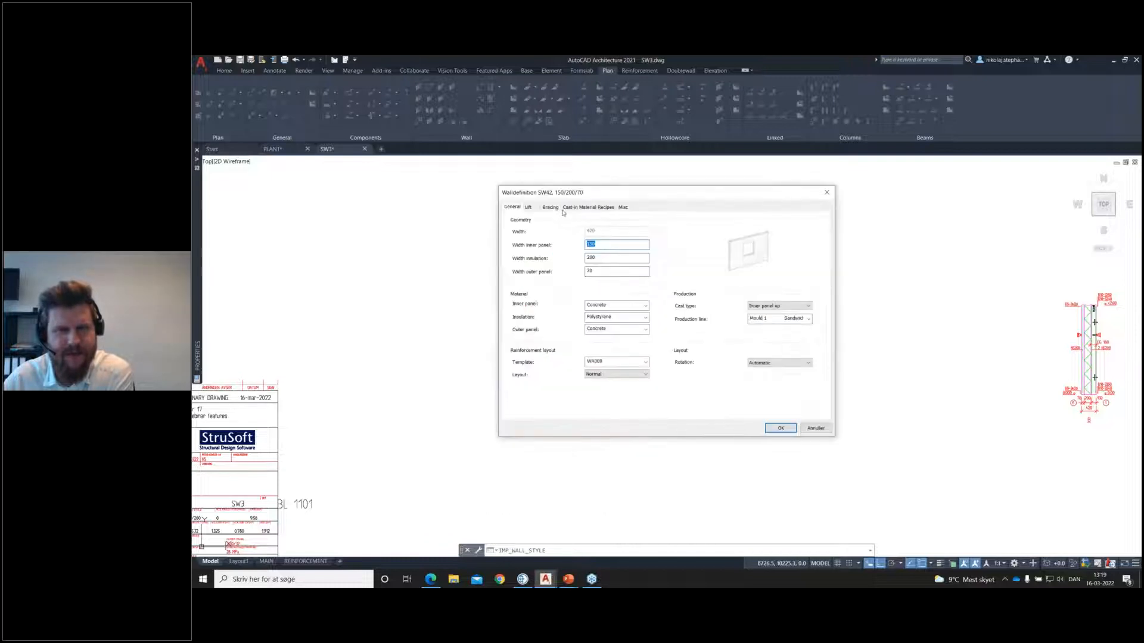
{"action": "left_click", "coordinate": [527, 207]}
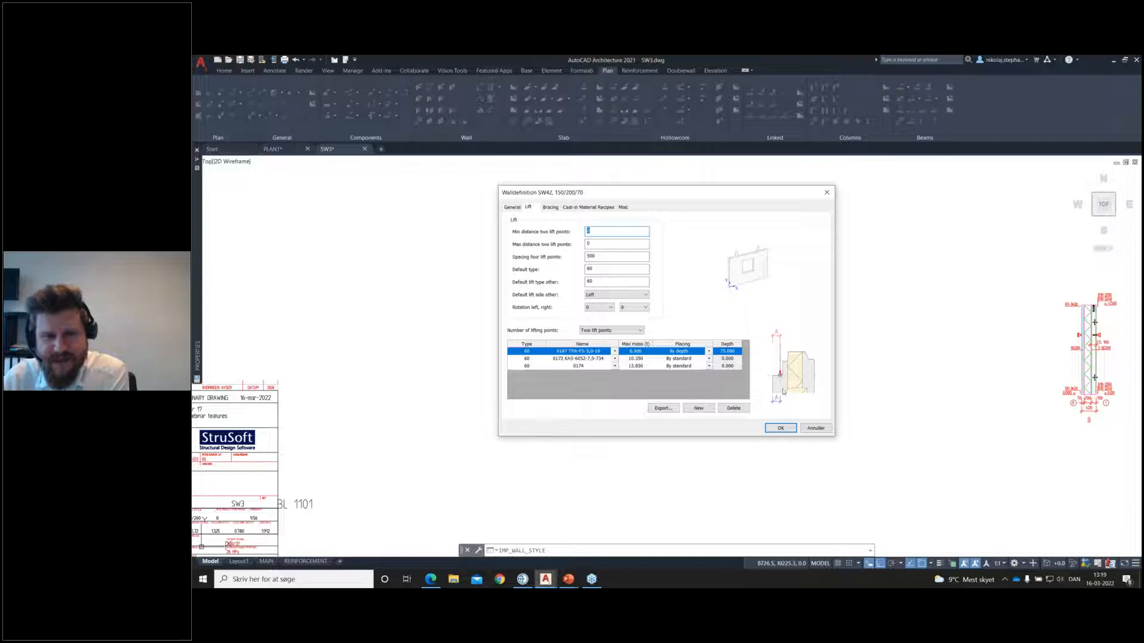
Step: Try the By standard, By centroid, By depth, and By centroid and depth placings for the first lift type in SW42
{"action": "left_click", "coordinate": [707, 352]}
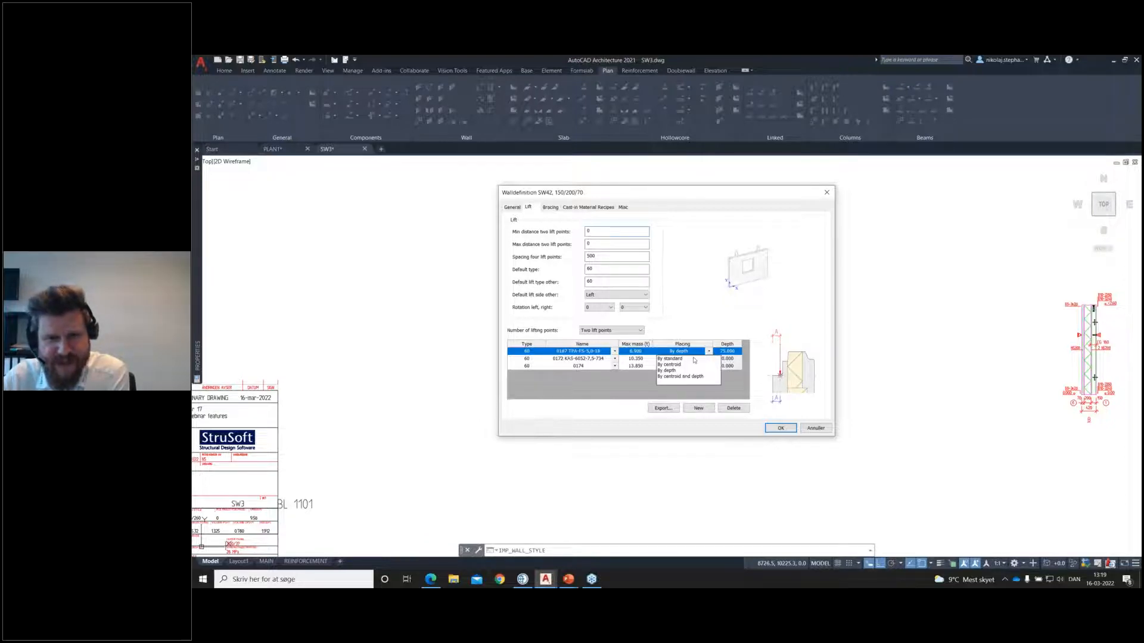
{"action": "left_click", "coordinate": [693, 359]}
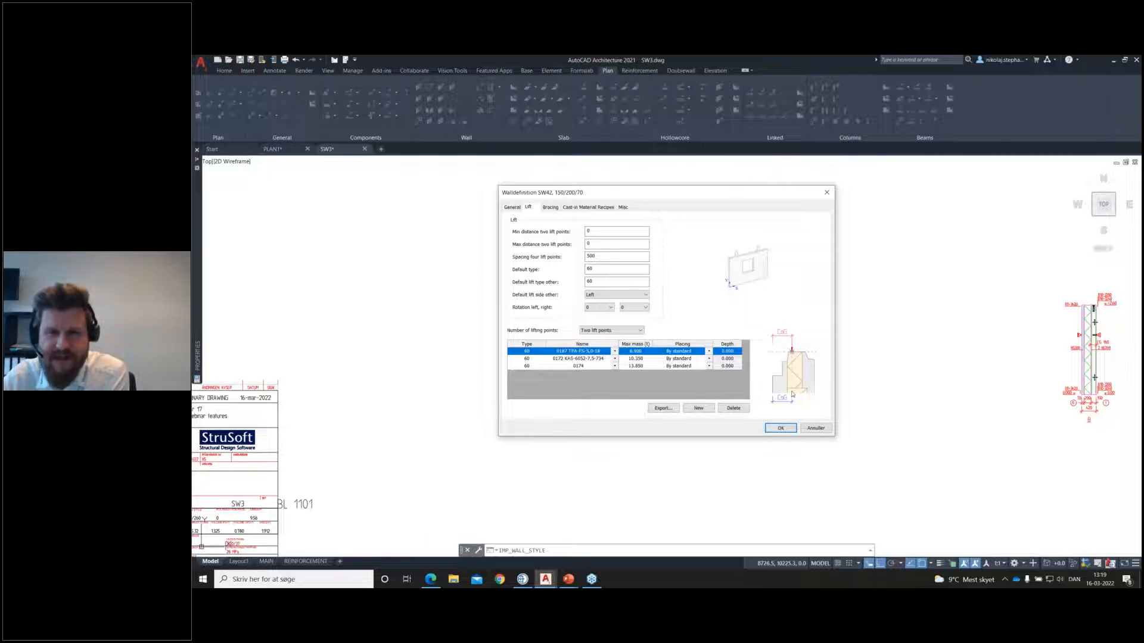
{"action": "left_click", "coordinate": [708, 351]}
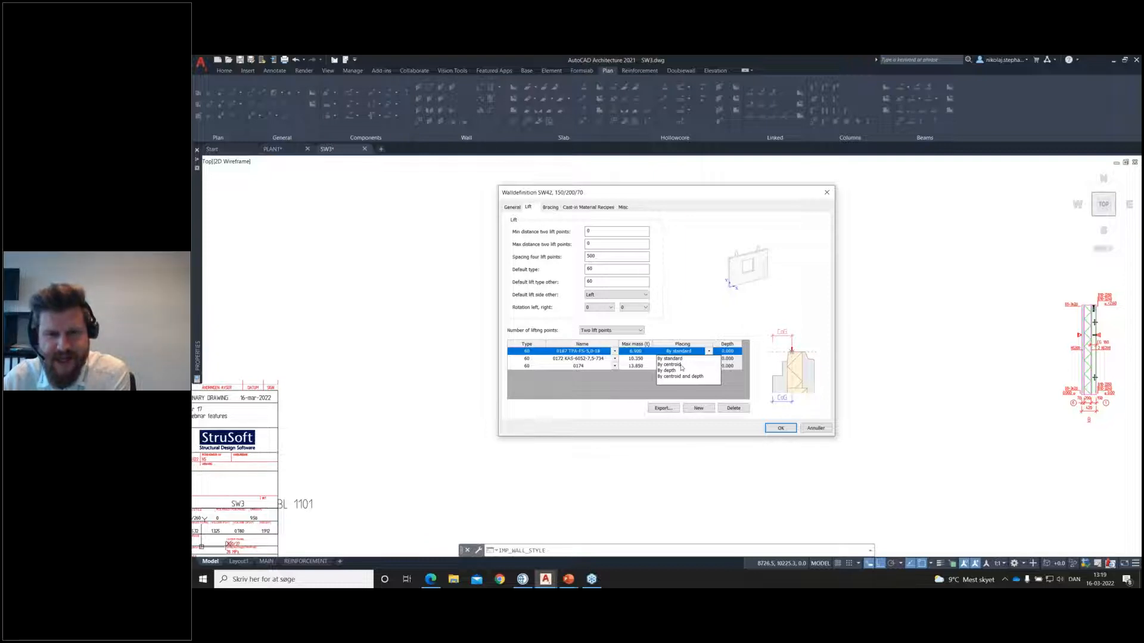
{"action": "left_click", "coordinate": [681, 365]}
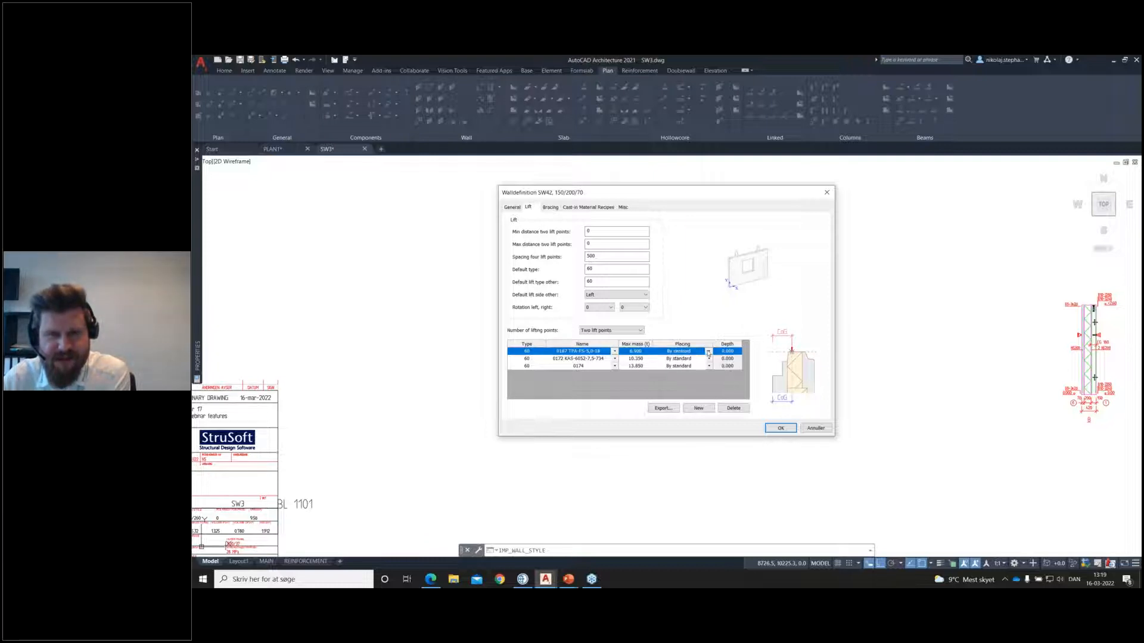
{"action": "left_click", "coordinate": [709, 352]}
{"action": "left_click", "coordinate": [689, 370]}
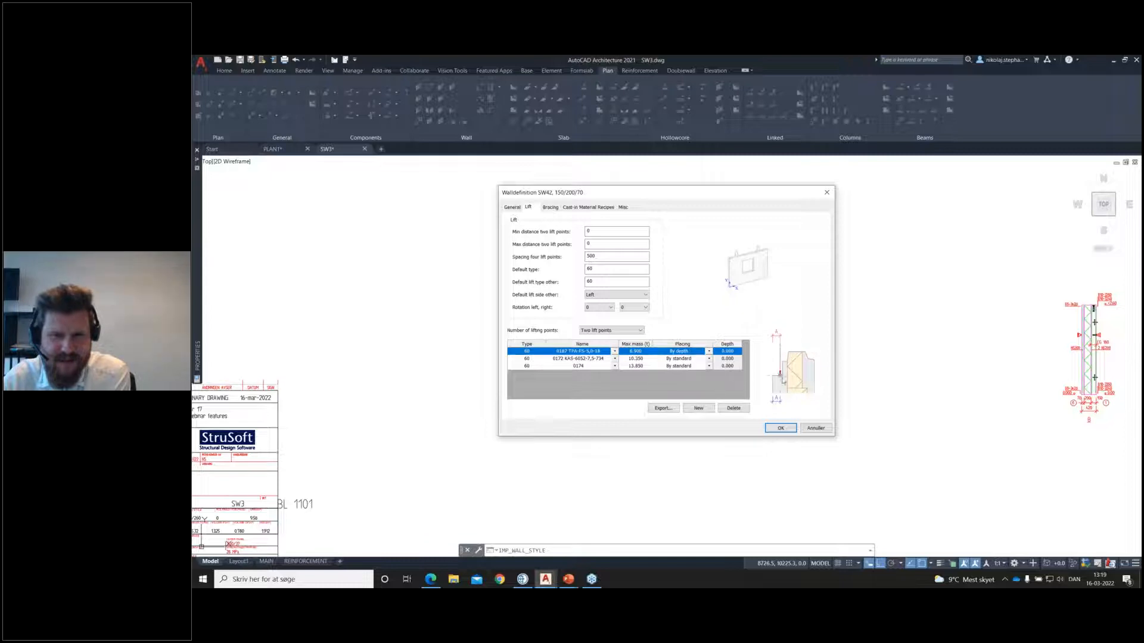
{"action": "left_click", "coordinate": [708, 352]}
{"action": "left_click", "coordinate": [685, 377]}
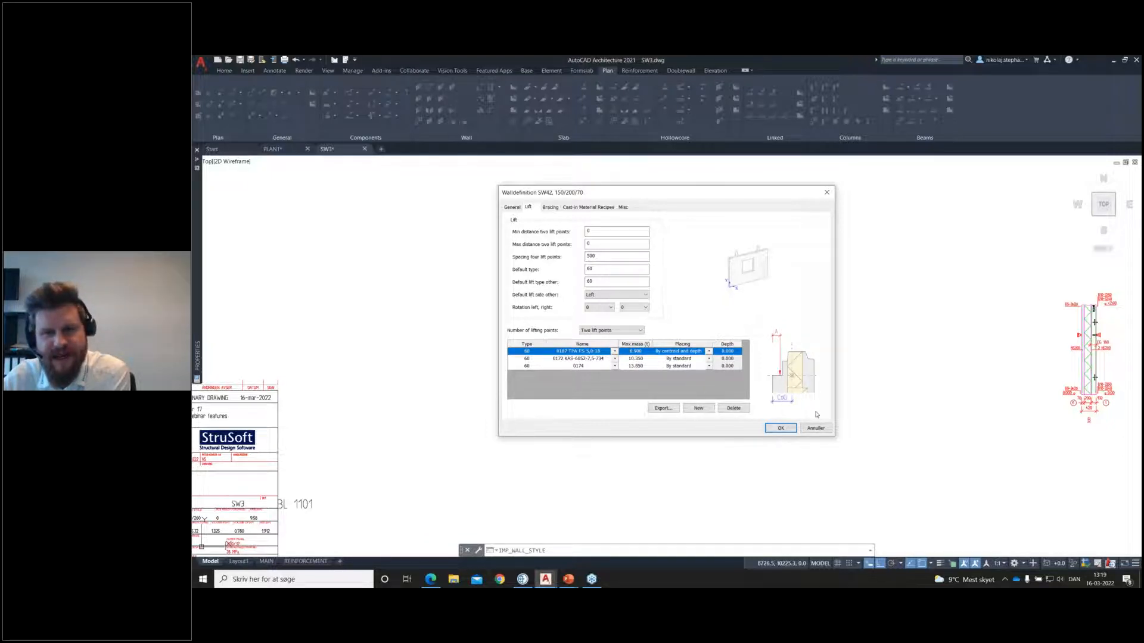
Step: Set the first lift type's placing to By depth with a depth of 75 and accept the SW42 wall definition
{"action": "left_click", "coordinate": [708, 352]}
{"action": "left_click", "coordinate": [691, 372]}
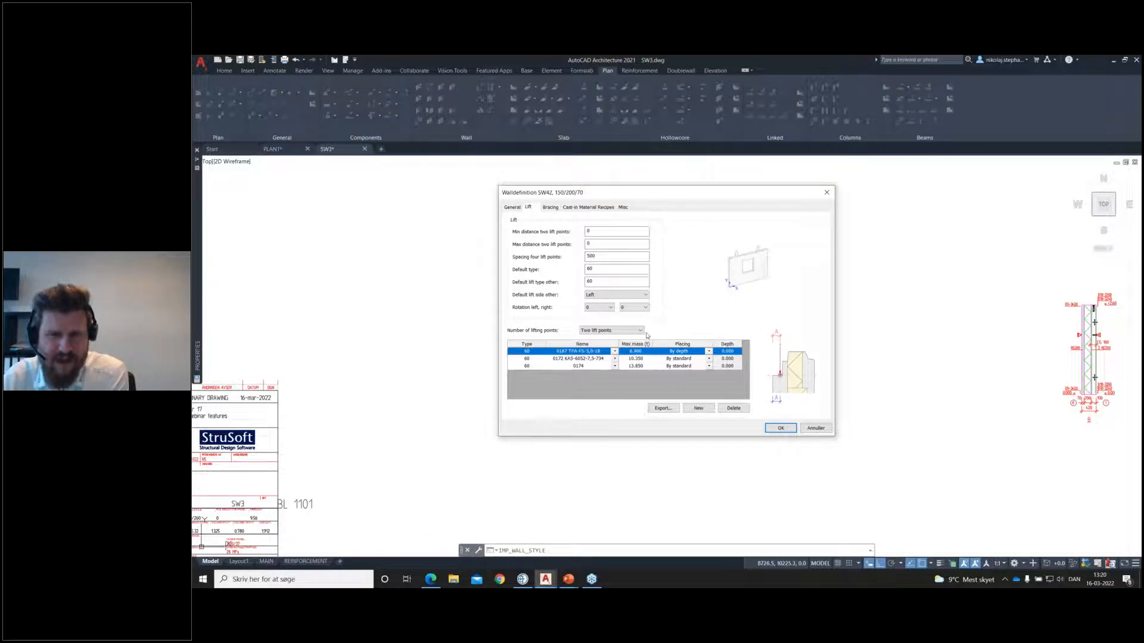
{"action": "left_click", "coordinate": [728, 351]}
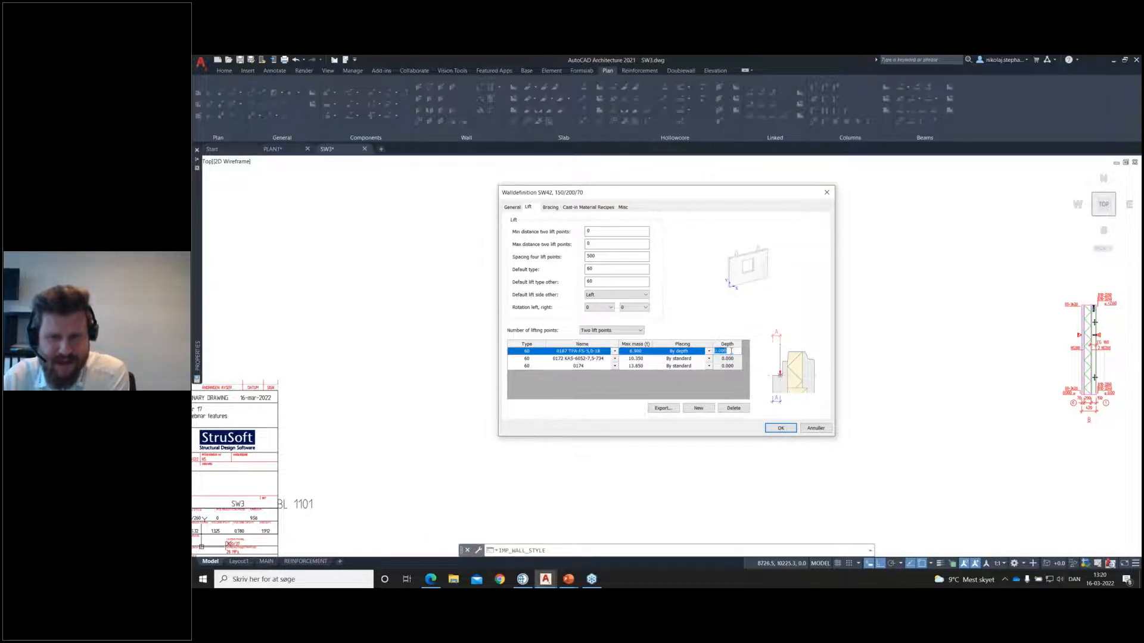
{"action": "type", "text": "75"}
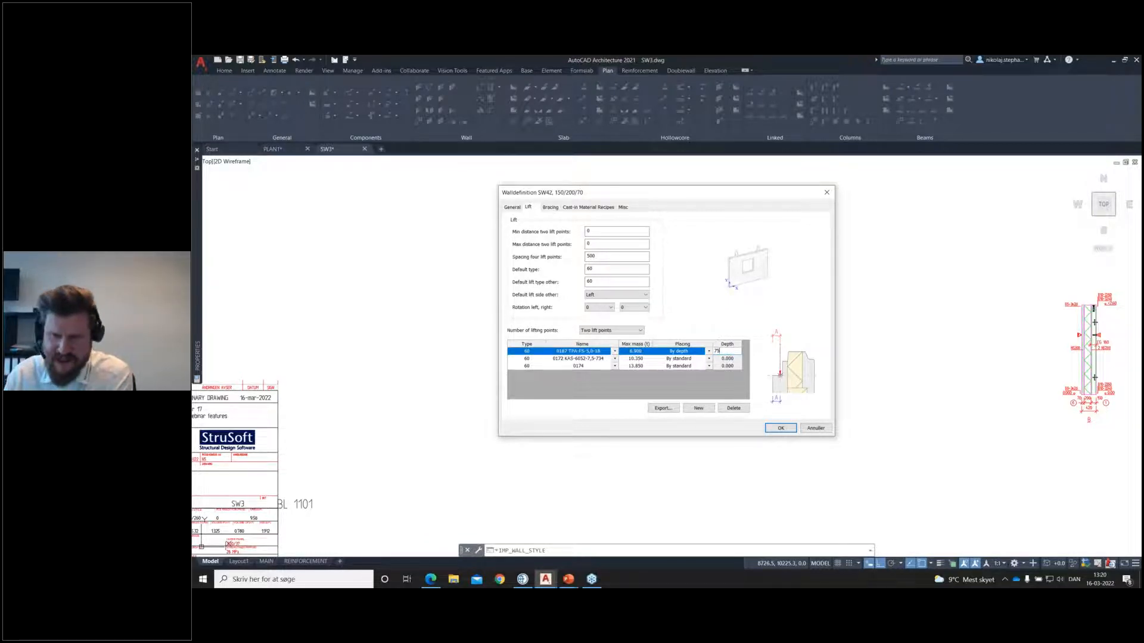
{"action": "left_click", "coordinate": [727, 367]}
{"action": "left_click", "coordinate": [727, 352]}
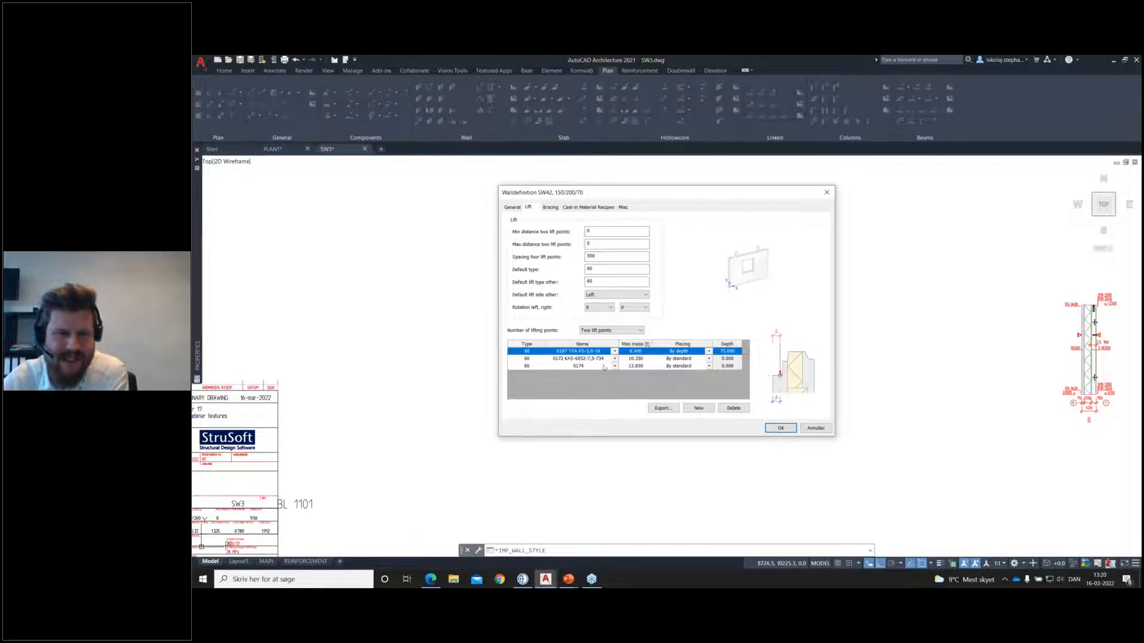
{"action": "left_click", "coordinate": [767, 428]}
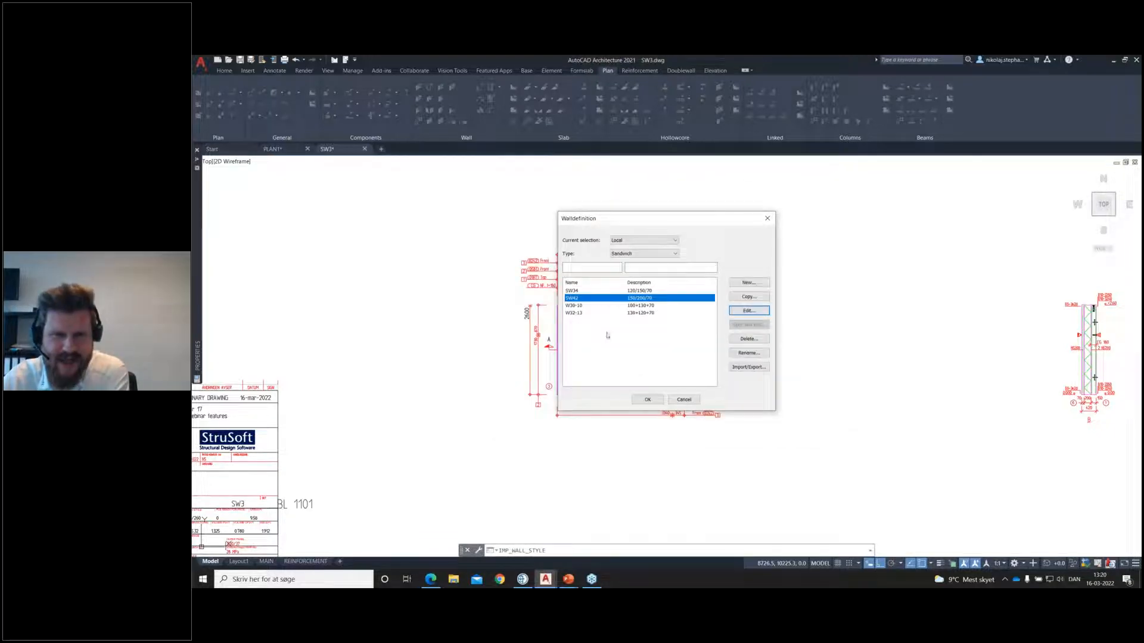
{"action": "left_click", "coordinate": [645, 400]}
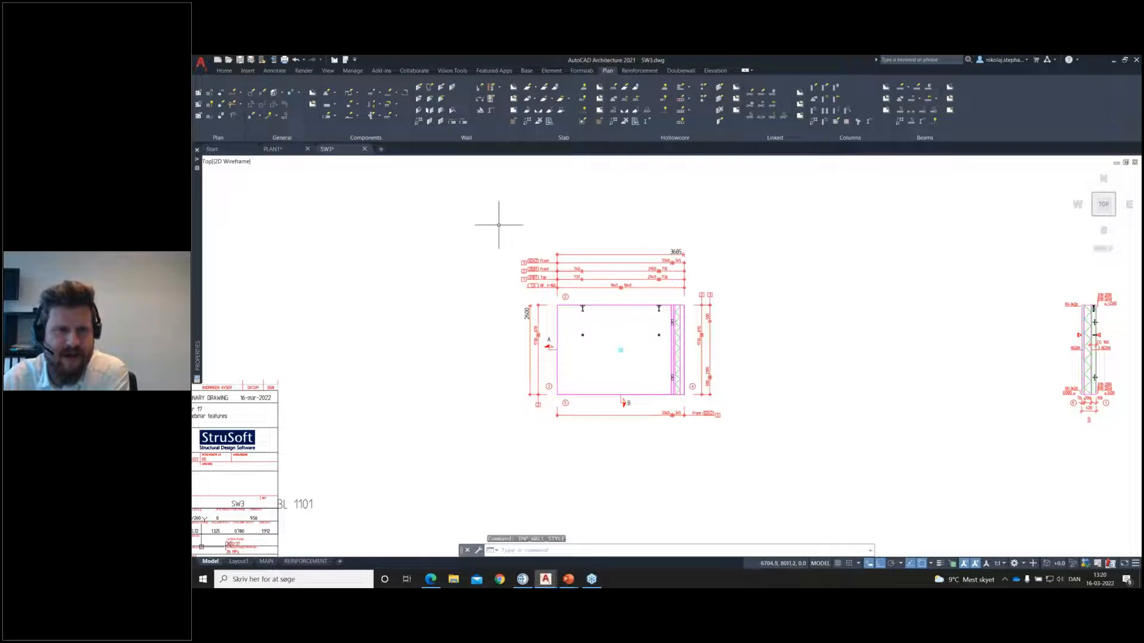
Step: Set the SW3 wall's length to 5500 mm in its element properties
{"action": "left_click", "coordinate": [555, 74]}
{"action": "left_click", "coordinate": [199, 104]}
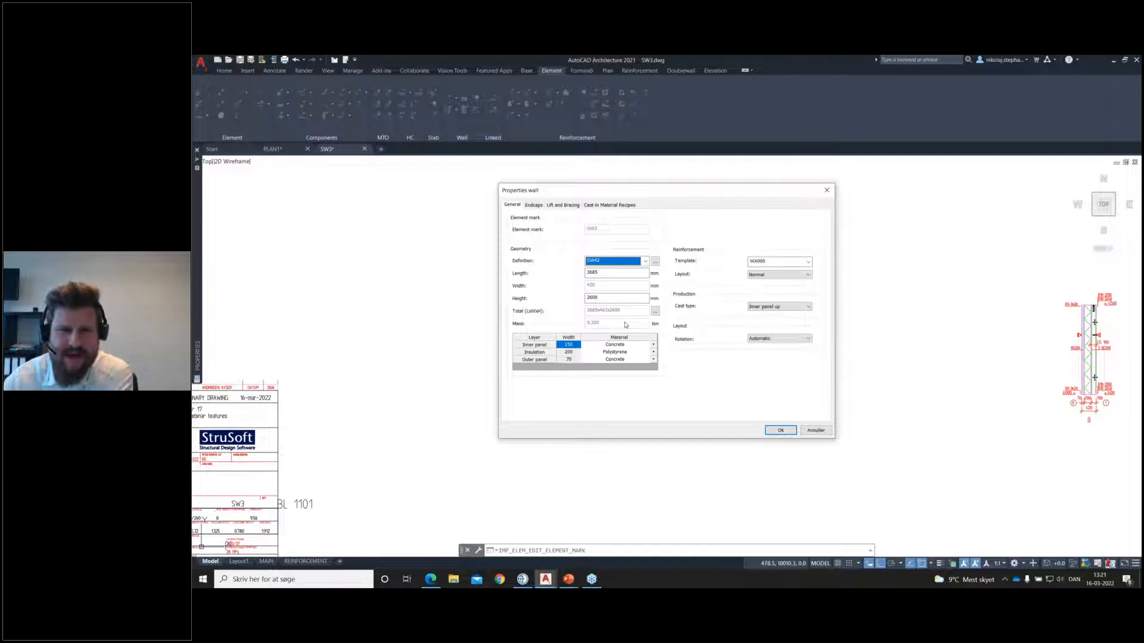
{"action": "key", "text": "Tab"}
{"action": "type", "text": "555"}
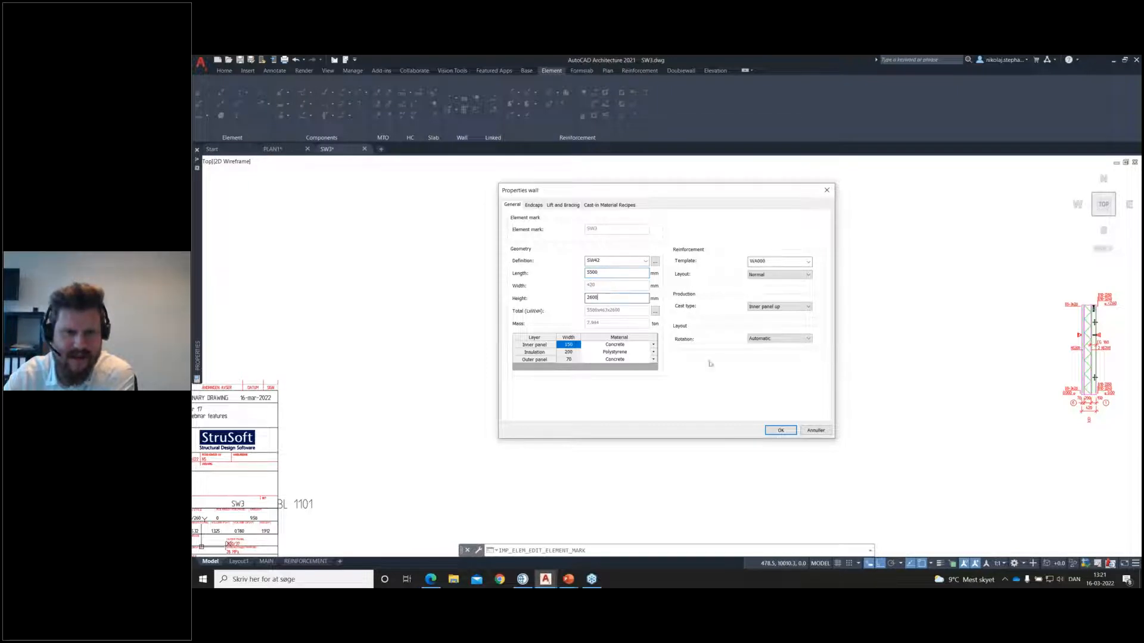
{"action": "left_click", "coordinate": [780, 430]}
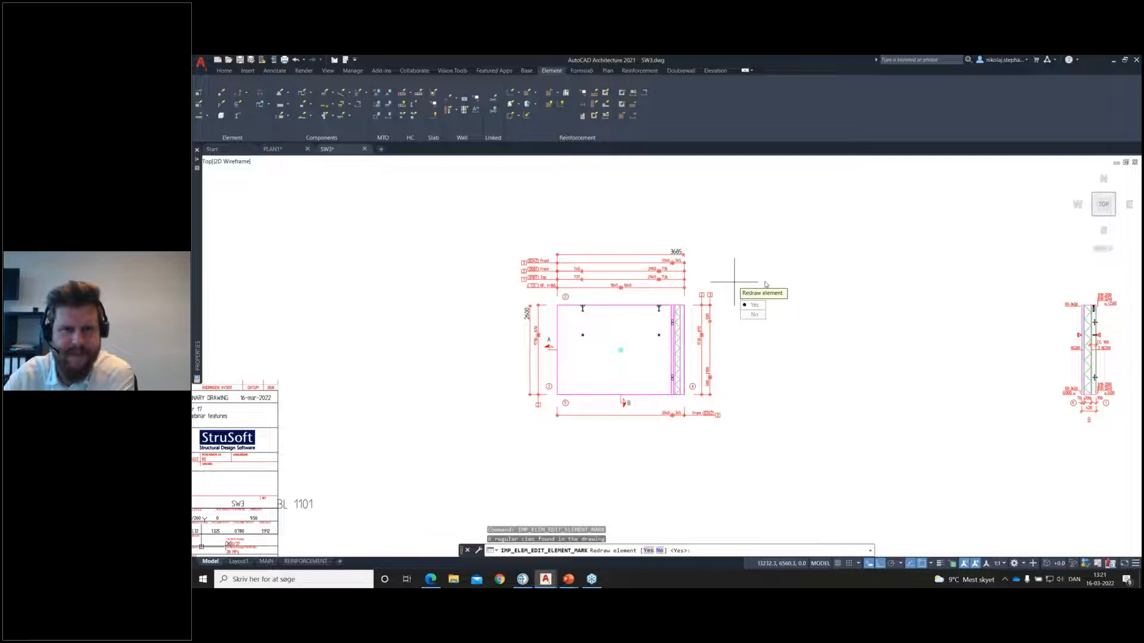
Step: Redraw the wall element and its reinforcement views, and update the lifts and bracings
{"action": "key", "text": "Return"}
{"action": "key", "text": "Return"}
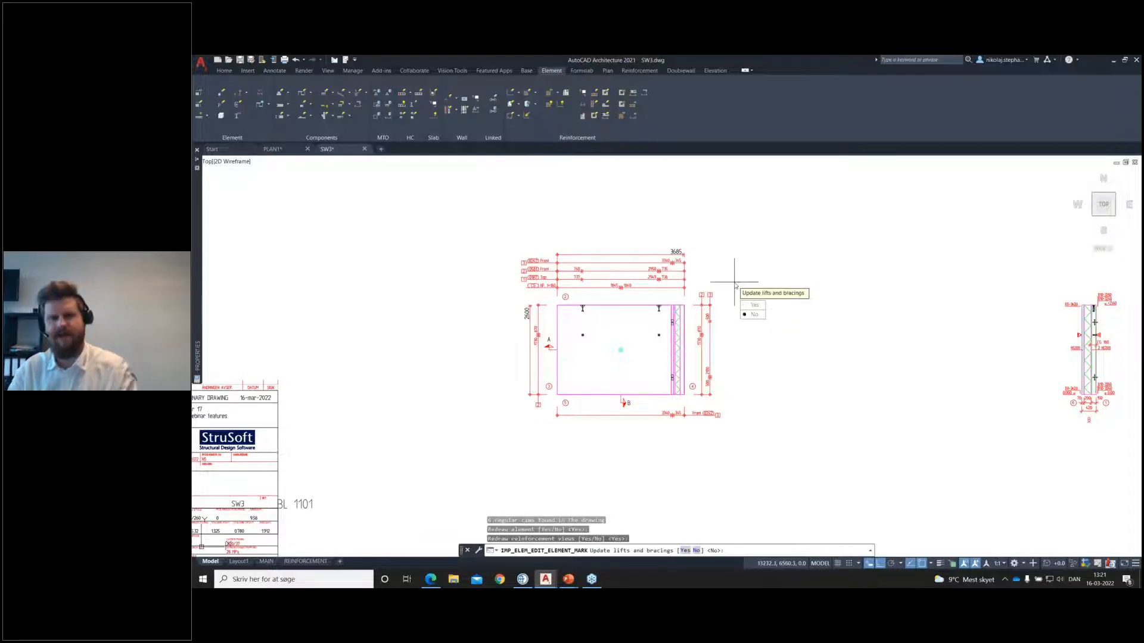
{"action": "key", "text": "Return"}
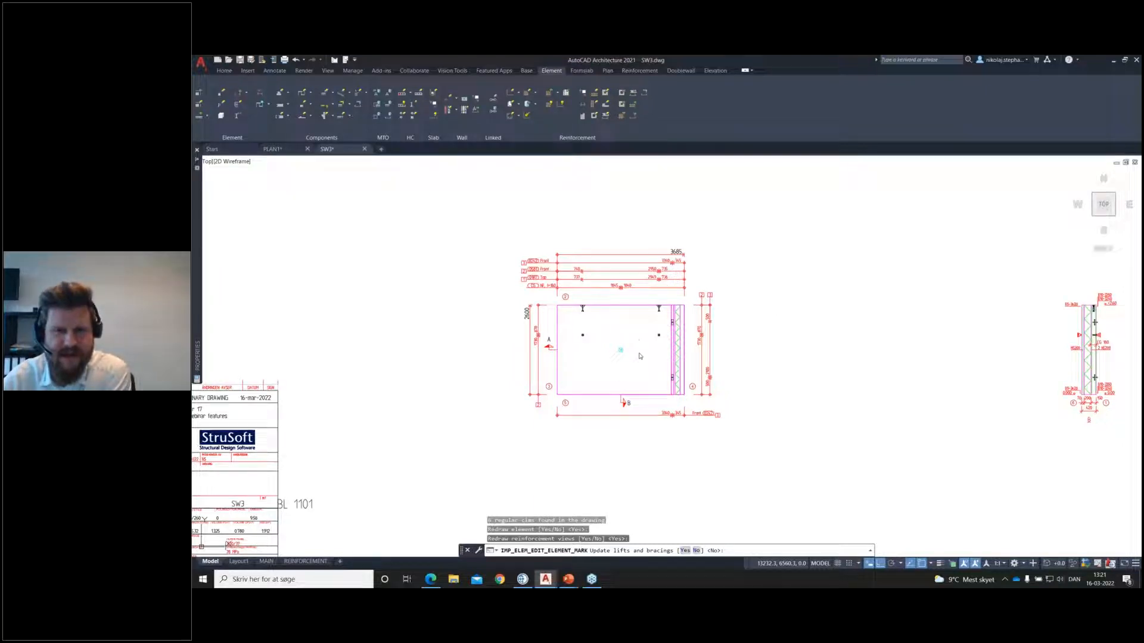
{"action": "type", "text": "Y"}
{"action": "key", "text": "Return"}
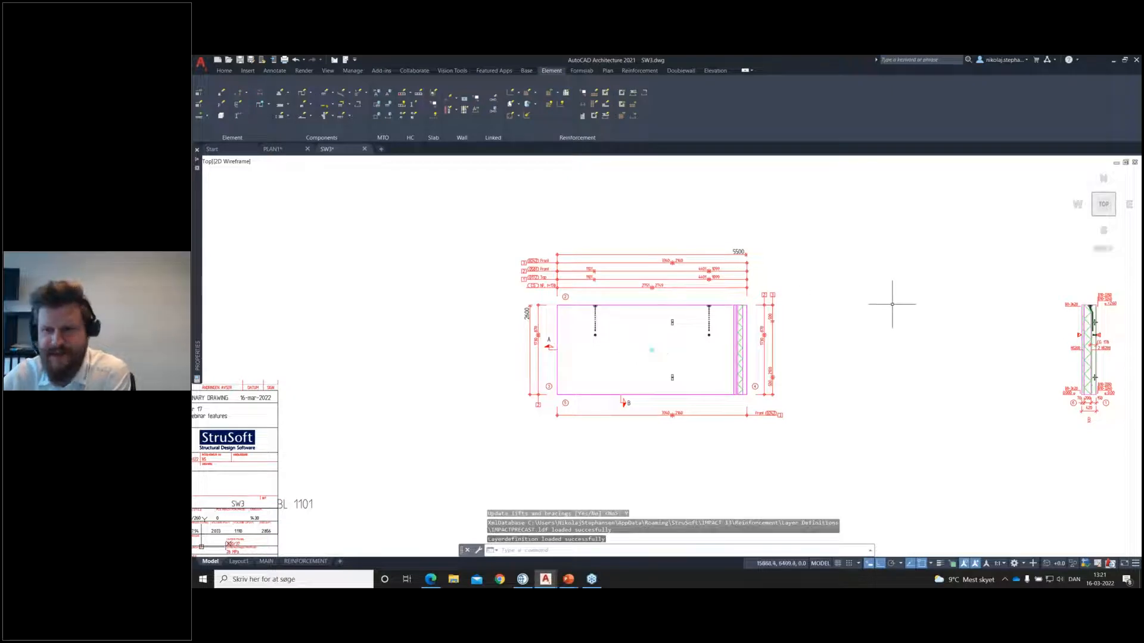
Step: Examine the lift anchors in the wall's vertical section and front view, and look at SW3 in the PLAN1 floor plan
{"action": "scroll", "coordinate": [1072, 324], "scroll_direction": "up", "scroll_amount": 6}
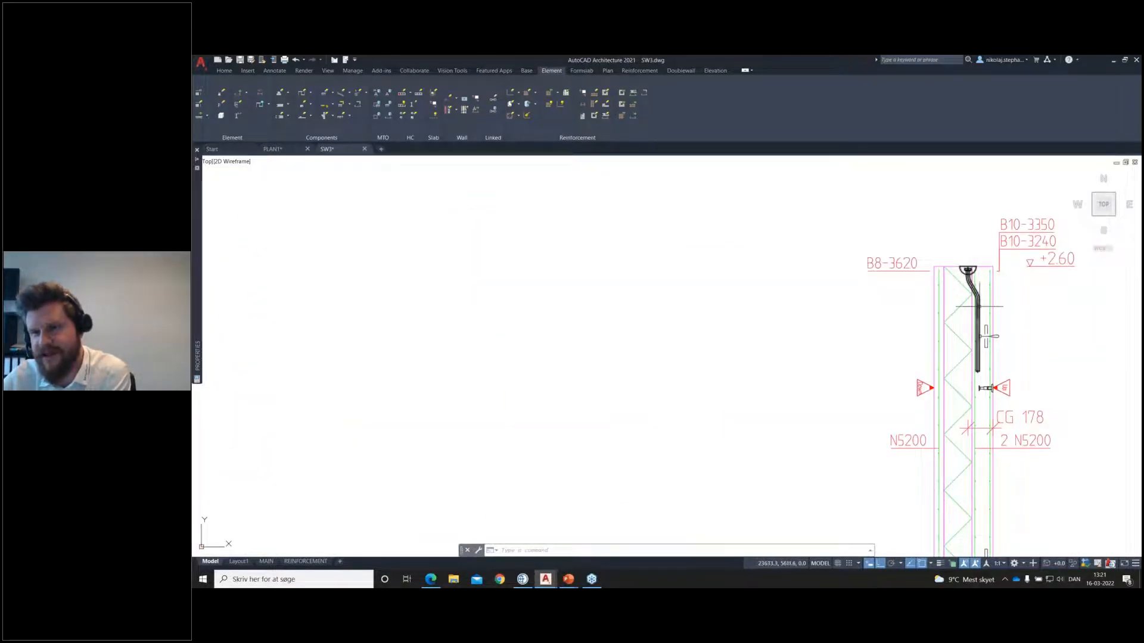
{"action": "scroll", "coordinate": [1084, 332], "scroll_direction": "down", "scroll_amount": 4}
{"action": "middle_click_drag", "start_coordinate": [384, 341], "coordinate": [567, 324]}
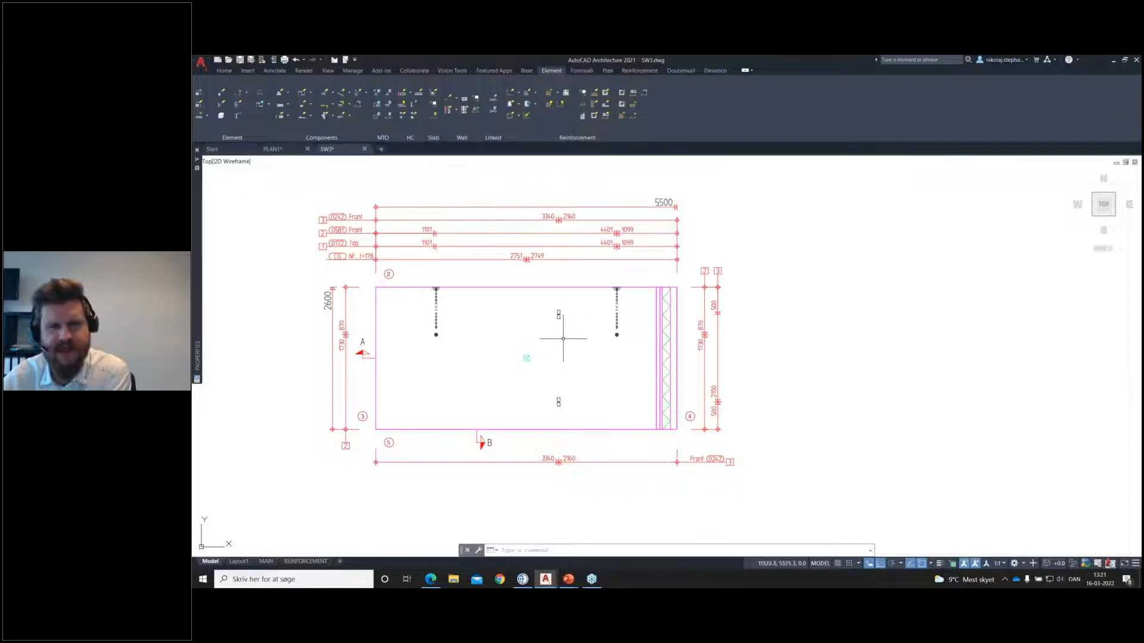
{"action": "left_click", "coordinate": [273, 149]}
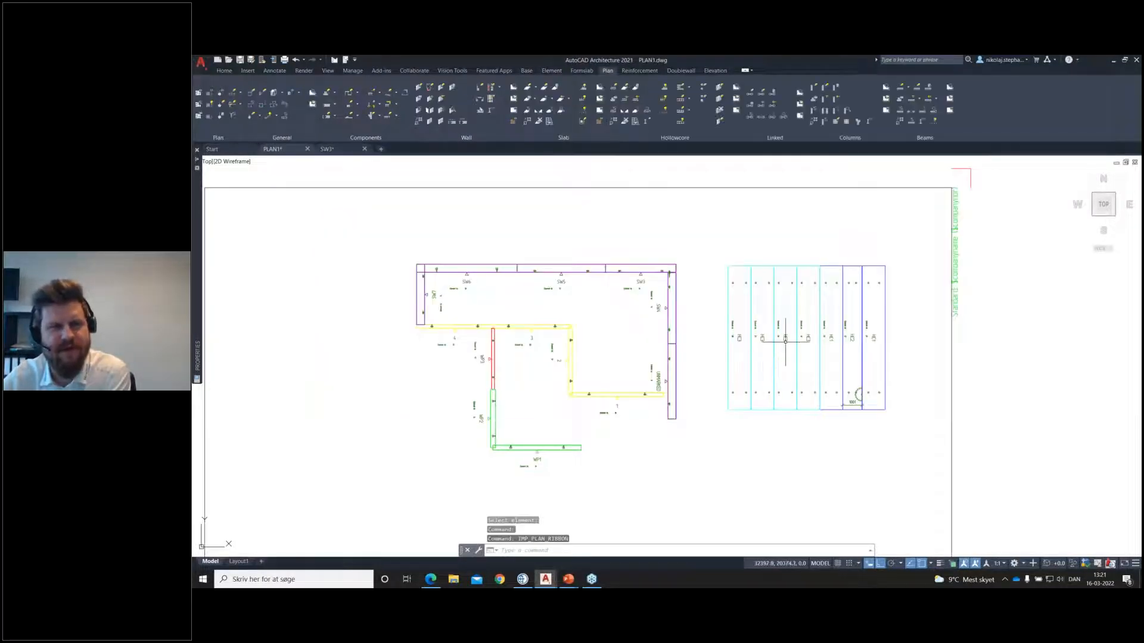
{"action": "scroll", "coordinate": [683, 257], "scroll_direction": "up", "scroll_amount": 4}
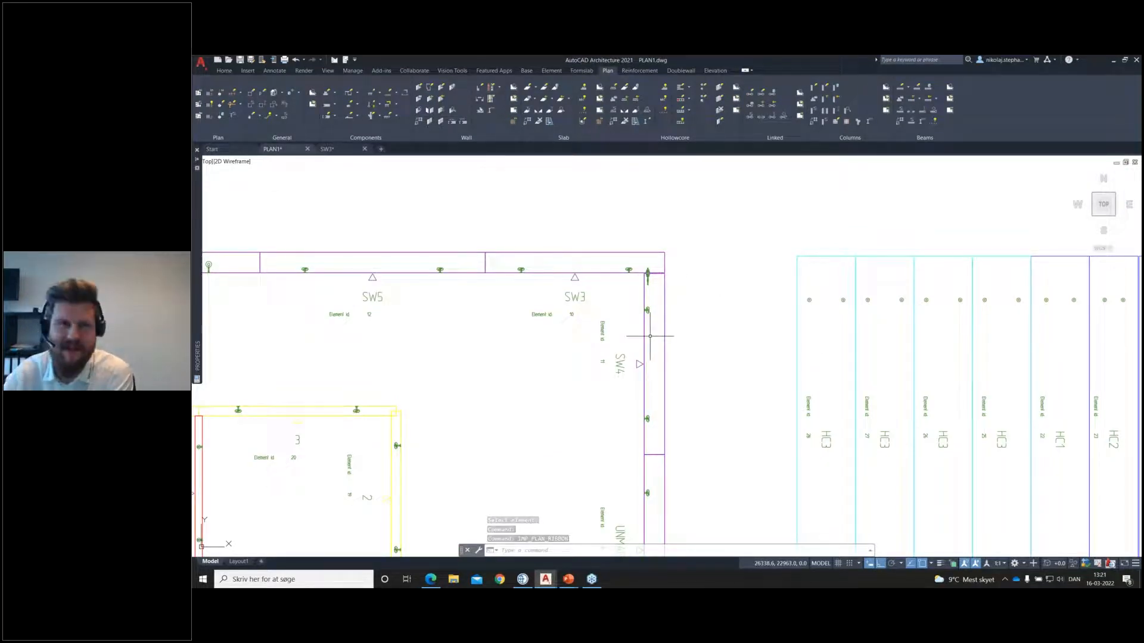
{"action": "left_click", "coordinate": [326, 149]}
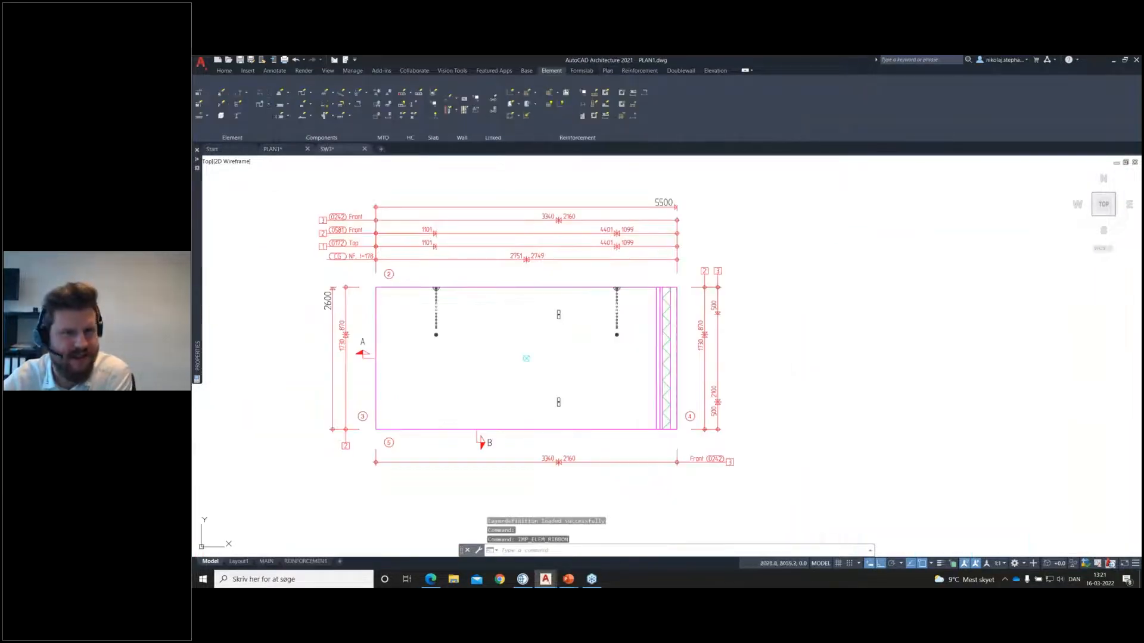
{"action": "scroll", "coordinate": [806, 337], "scroll_direction": "down", "scroll_amount": 5}
{"action": "mouse_move", "coordinate": [845, 327]}
{"action": "middle_mouse_down"}
{"action": "mouse_move", "coordinate": [822, 292]}
{"action": "mouse_move", "coordinate": [784, 361]}
{"action": "middle_mouse_up"}
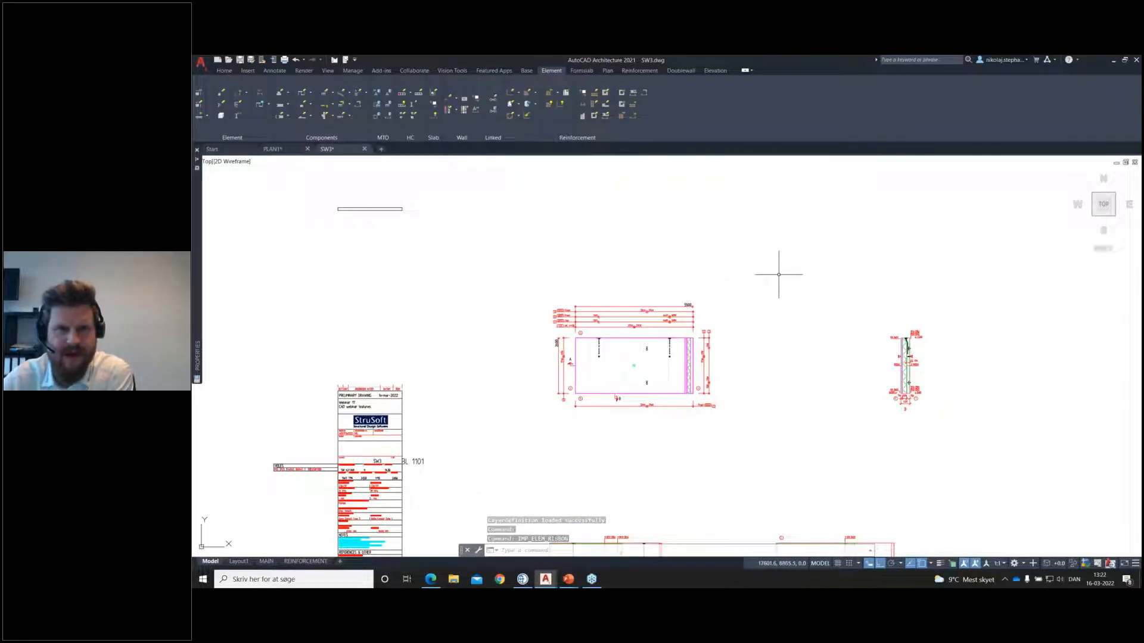
Step: Return to PLAN1 near the SW5 wall and start a new opening of type Sandwich
{"action": "left_click", "coordinate": [290, 152]}
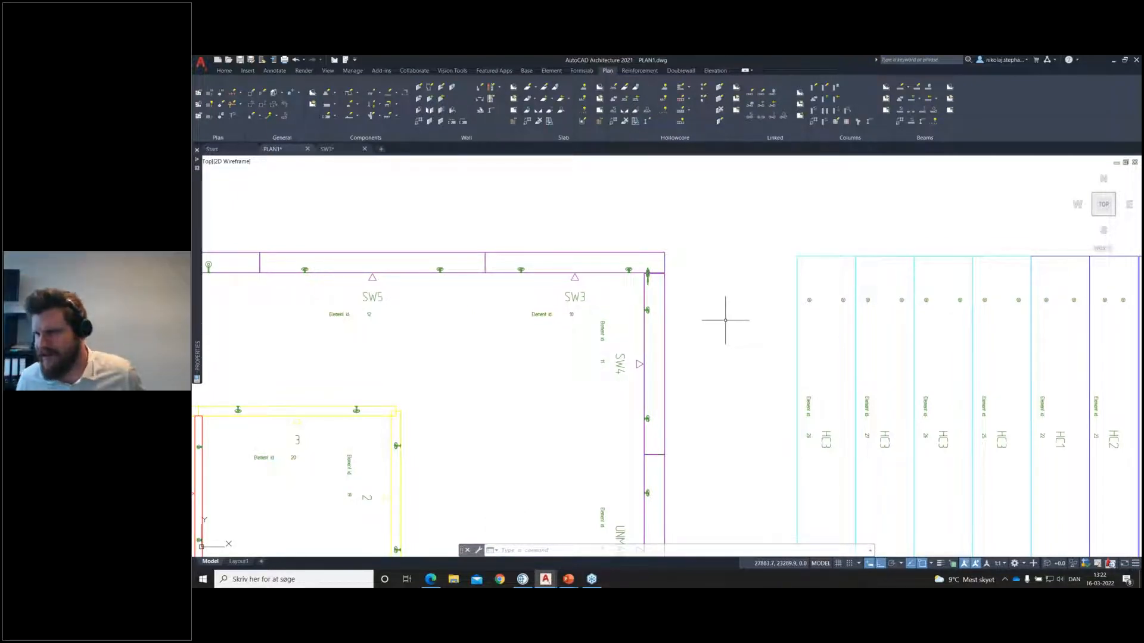
{"action": "middle_click_drag", "start_coordinate": [563, 340], "coordinate": [801, 363]}
{"action": "middle_click_drag", "start_coordinate": [577, 378], "coordinate": [633, 366]}
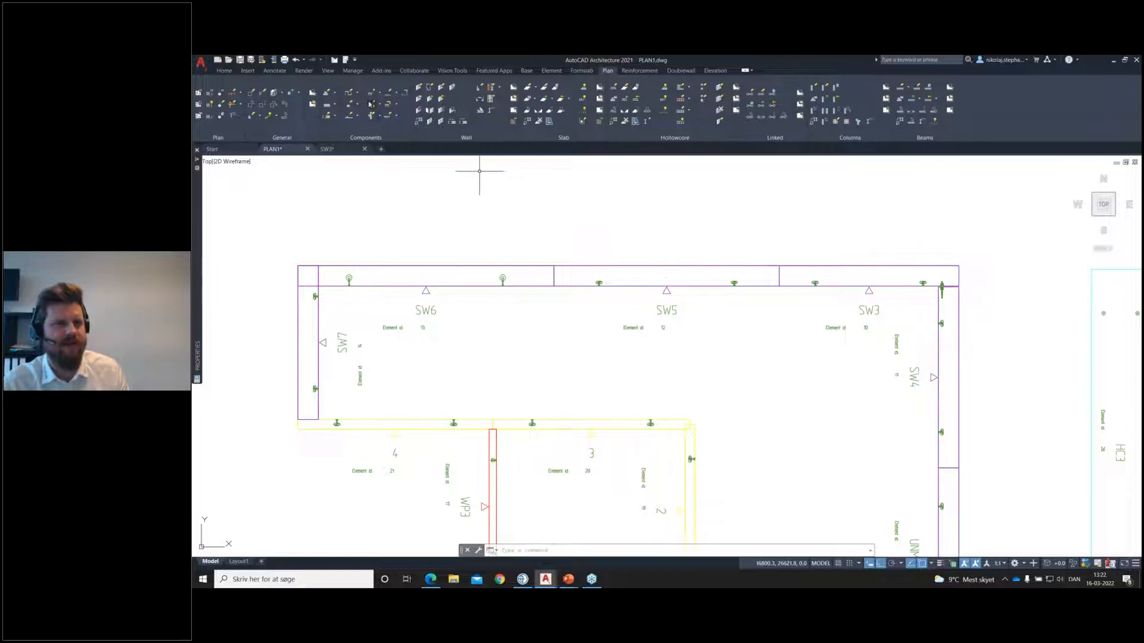
{"action": "middle_click_drag", "start_coordinate": [777, 360], "coordinate": [748, 358]}
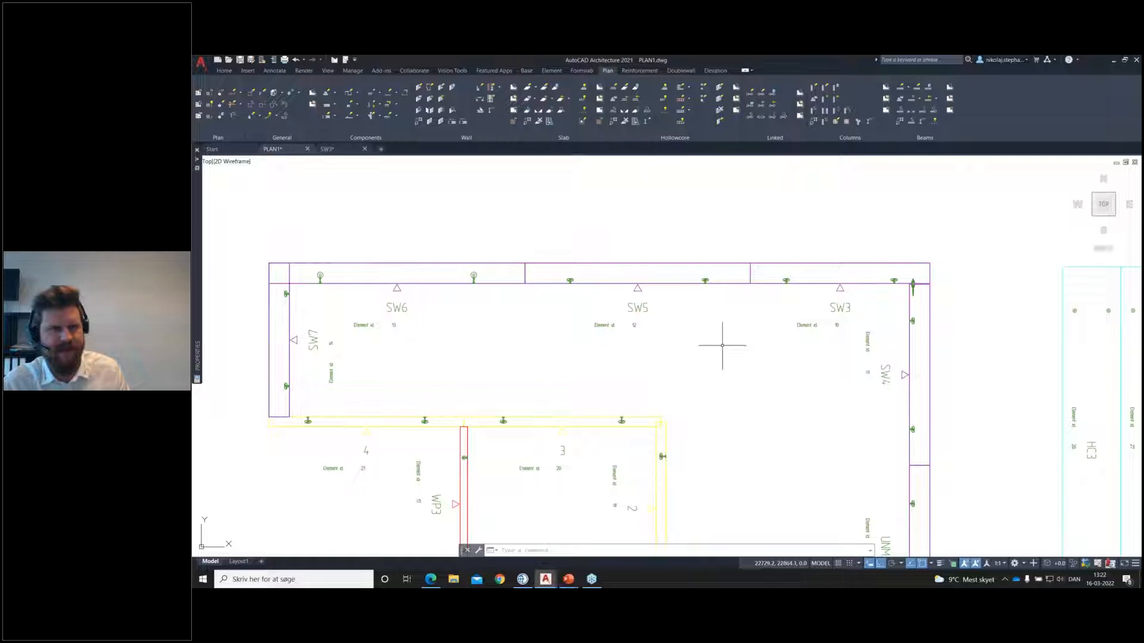
{"action": "left_click", "coordinate": [356, 93]}
{"action": "left_click", "coordinate": [361, 107]}
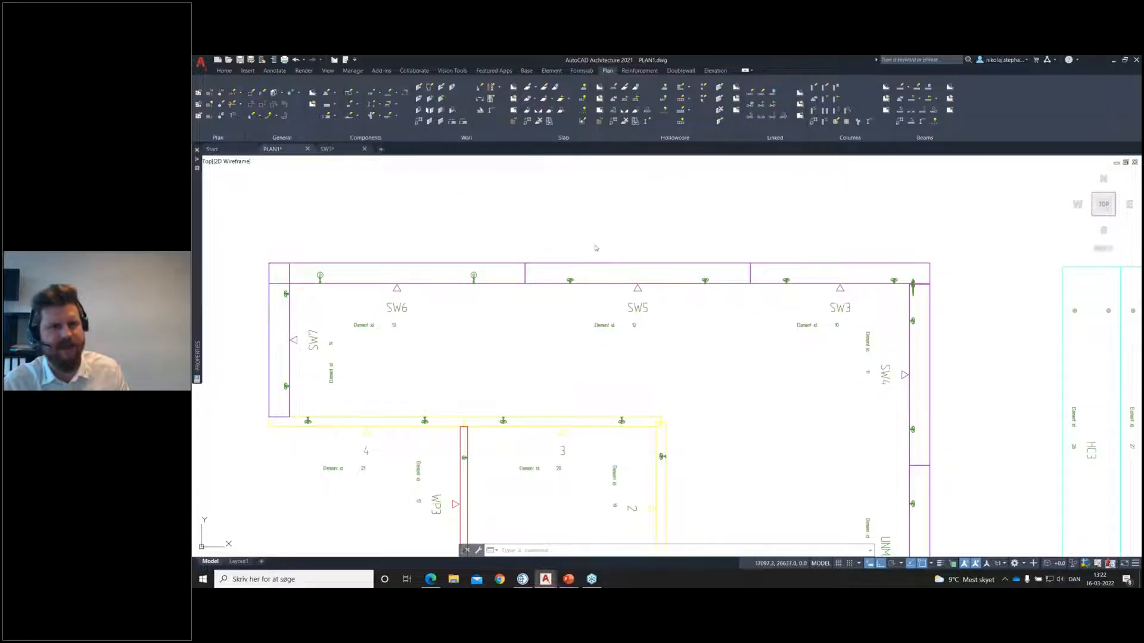
{"action": "left_click", "coordinate": [646, 271]}
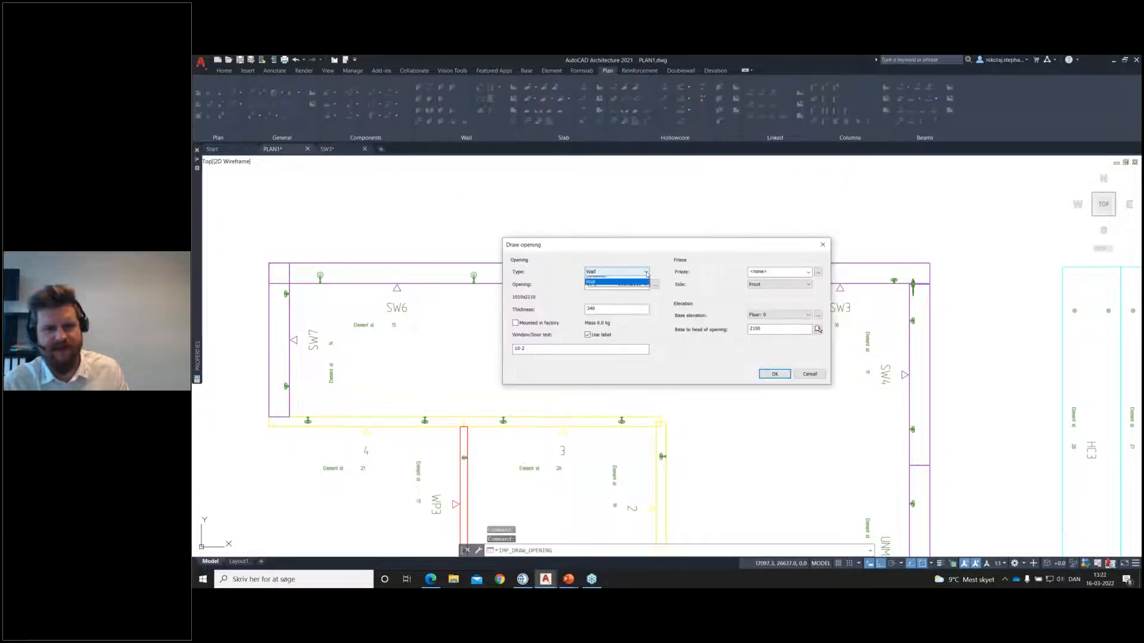
{"action": "left_click", "coordinate": [645, 287]}
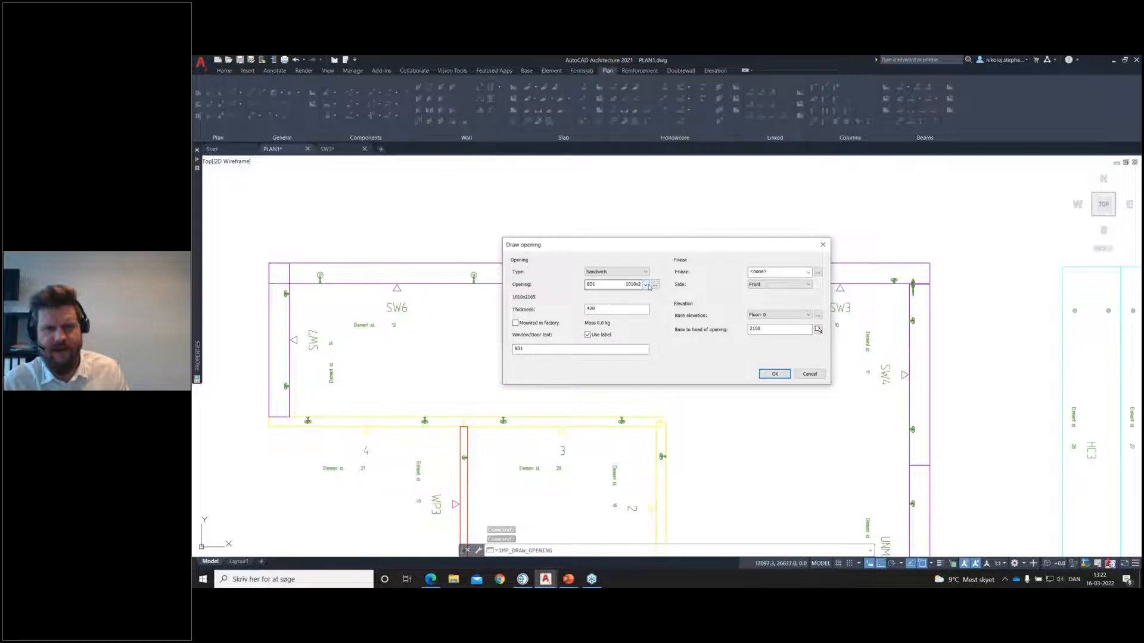
Step: Review the door definition BD1, 1010x2165, and keep it selected as the opening to draw
{"action": "left_click", "coordinate": [656, 286]}
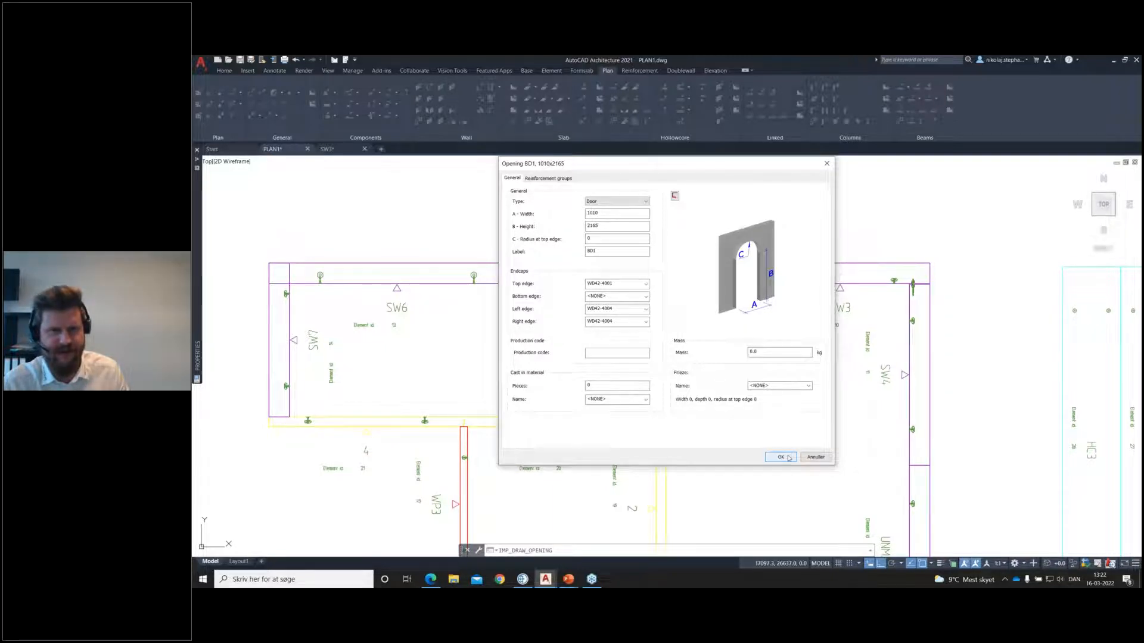
{"action": "left_click", "coordinate": [782, 456]}
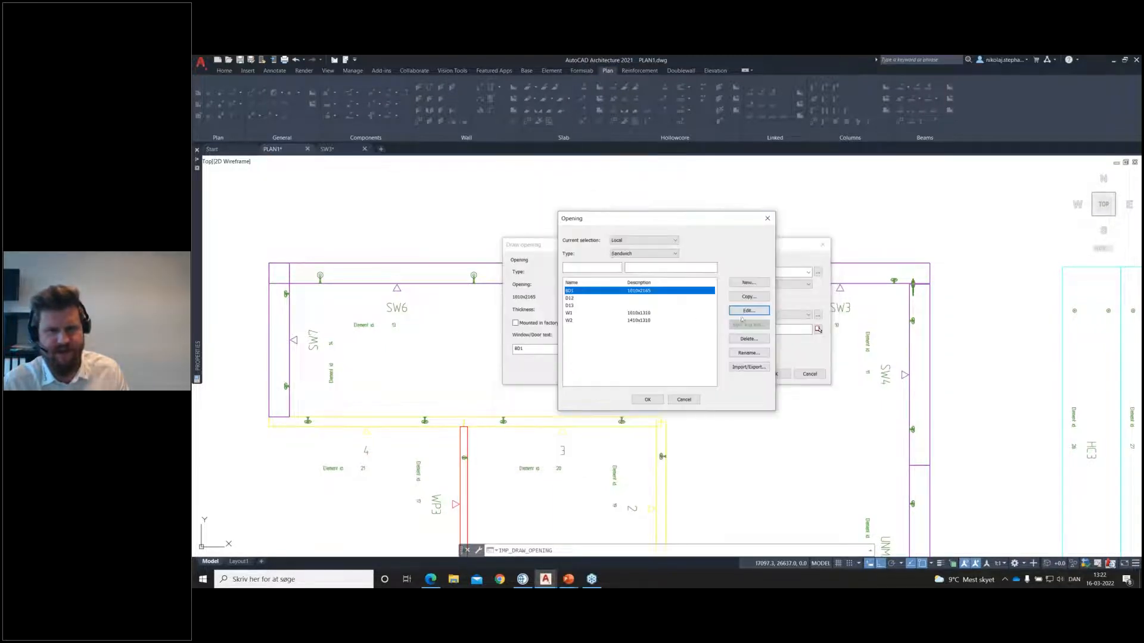
{"action": "left_click", "coordinate": [652, 400]}
Step: Set the base-to-head height to 2165 and insert door BD1 at the midpoint of wall SW5's inner edge with rotation 0
{"action": "left_click", "coordinate": [761, 328]}
{"action": "type", "text": "2165"}
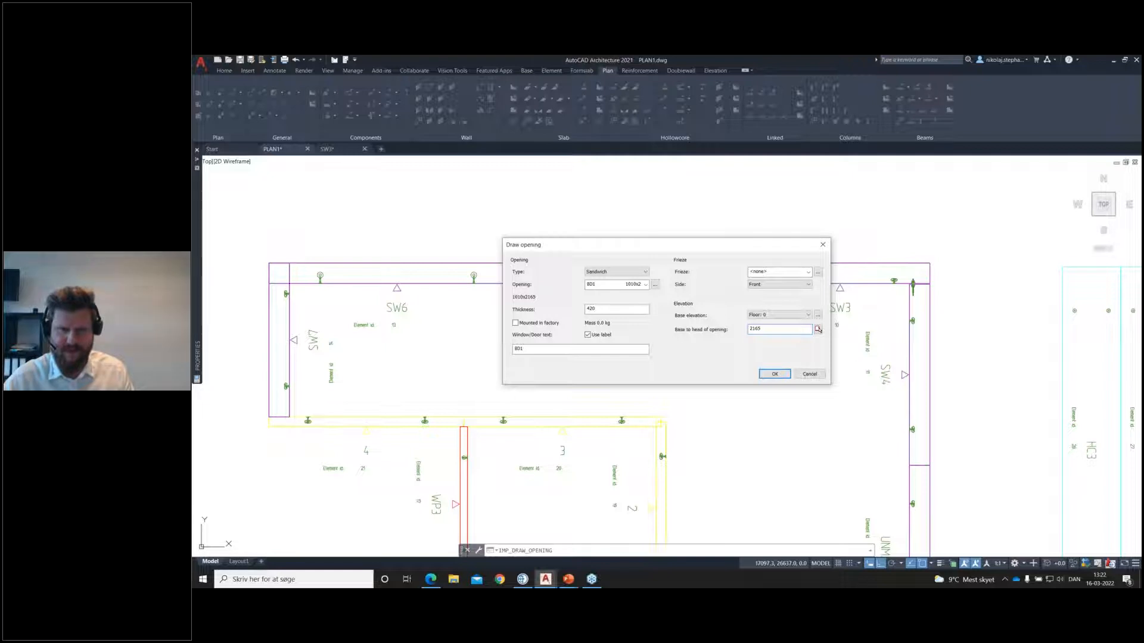
{"action": "left_click", "coordinate": [775, 374]}
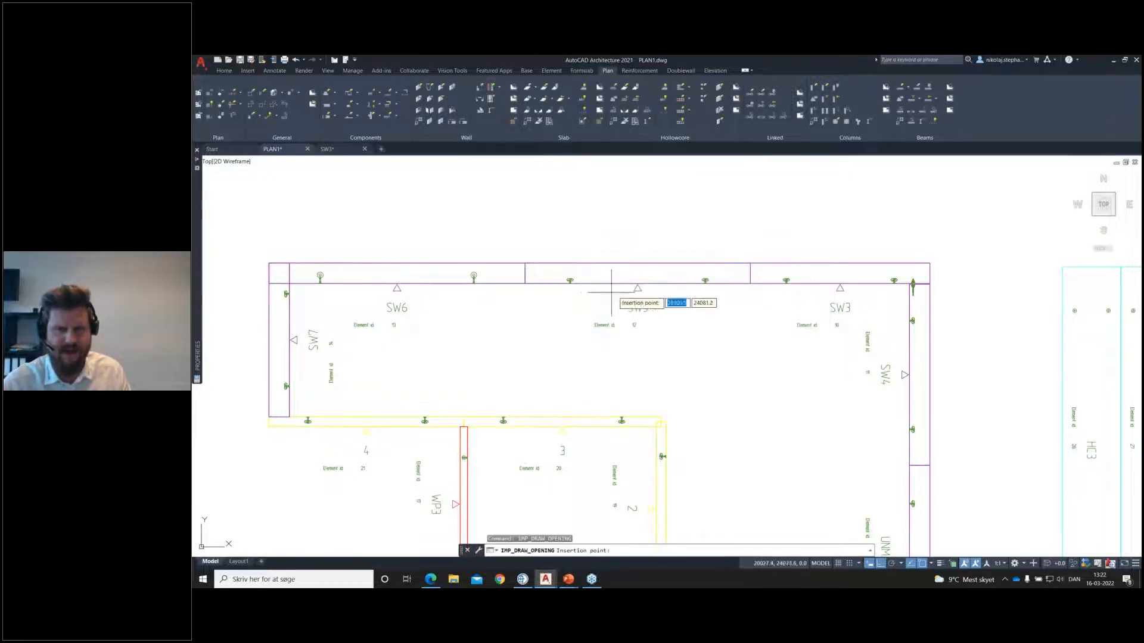
{"action": "left_click", "coordinate": [637, 283]}
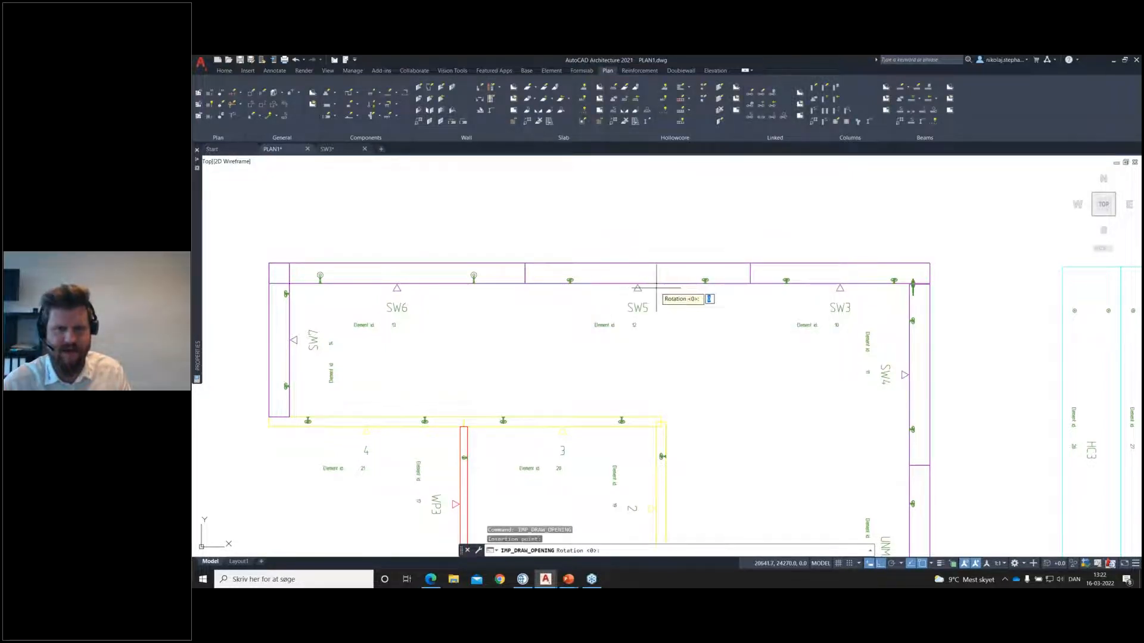
{"action": "key", "text": "Return"}
{"action": "key", "text": "Return"}
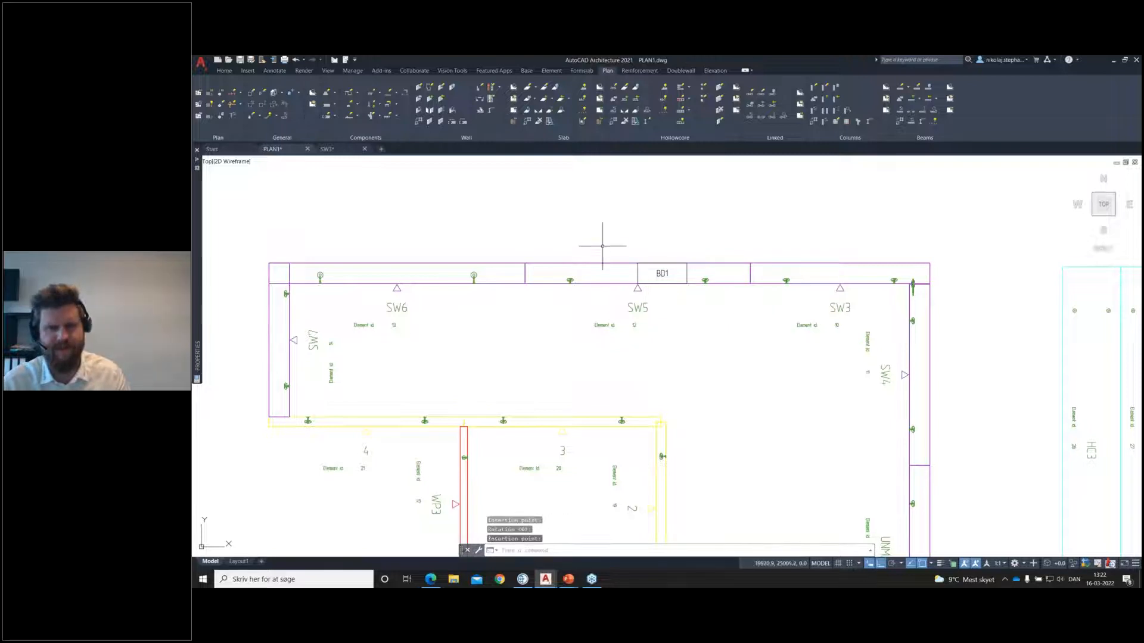
Step: Add all openings to wall SW5, update its lift and bracing anchor placement, and save it with the existing element mark
{"action": "left_click", "coordinate": [589, 249]}
{"action": "left_click", "coordinate": [579, 266]}
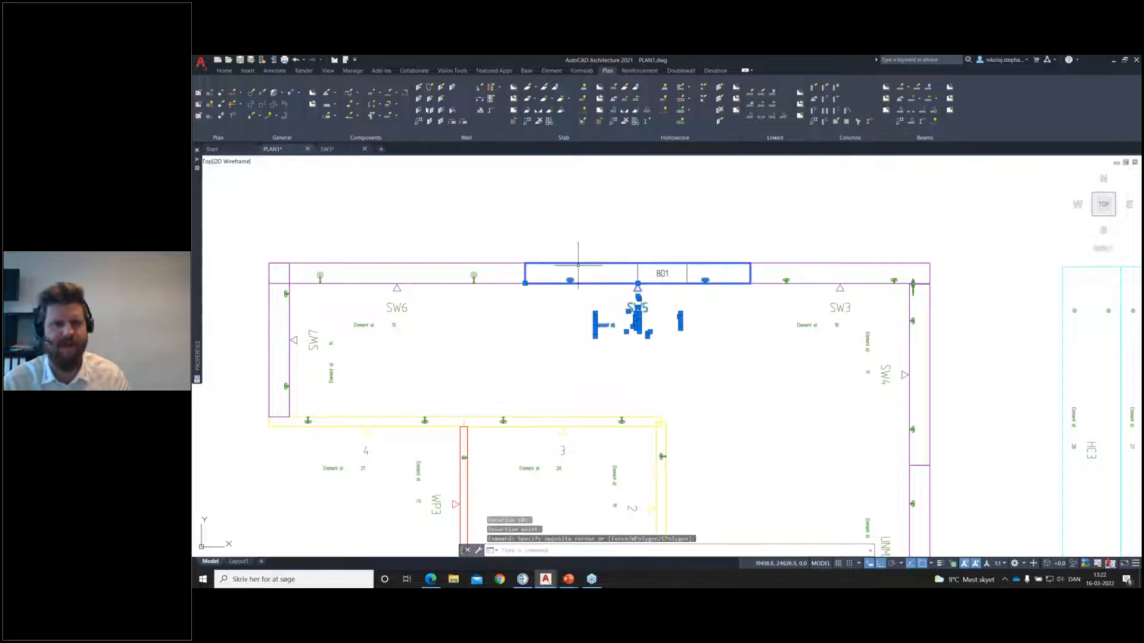
{"action": "left_click", "coordinate": [442, 90]}
{"action": "key", "text": "Return"}
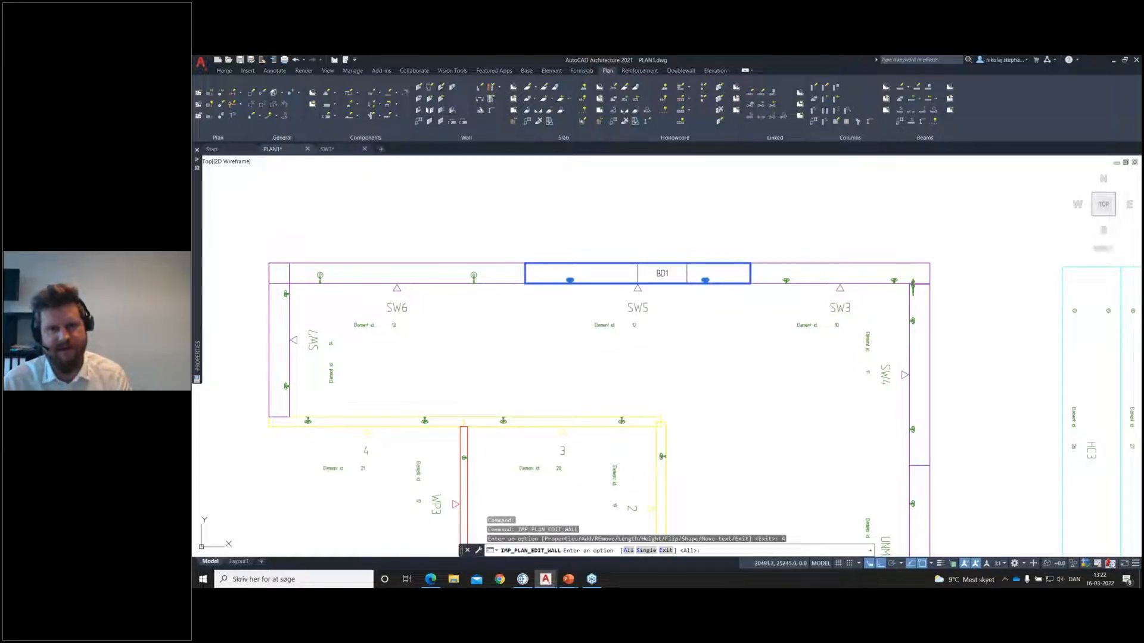
{"action": "key", "text": "Return"}
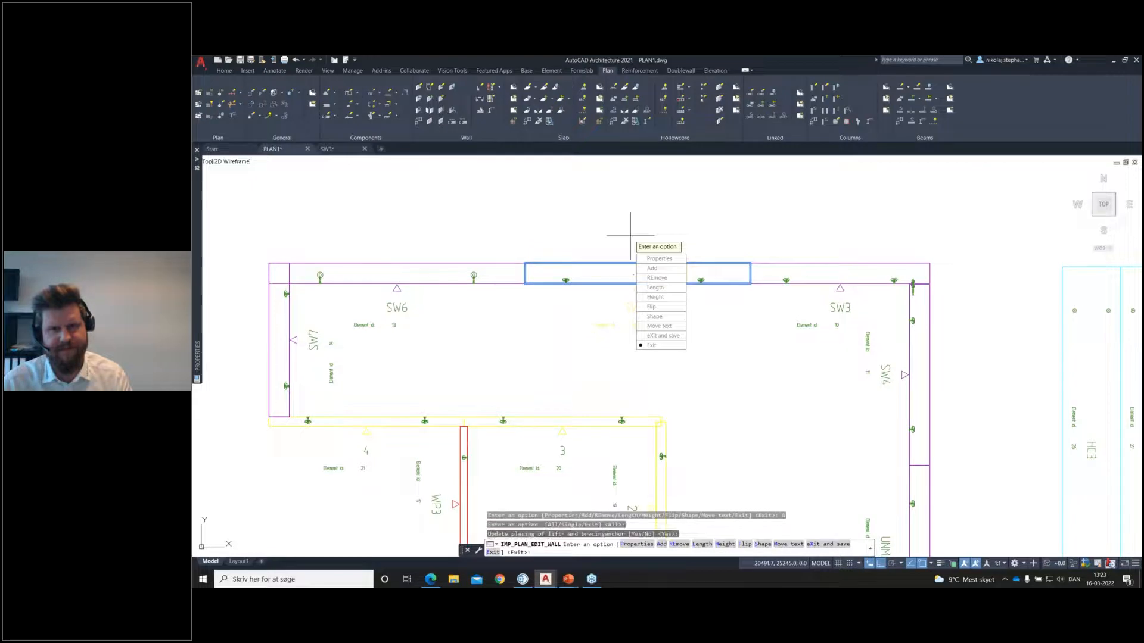
{"action": "key", "text": "Return"}
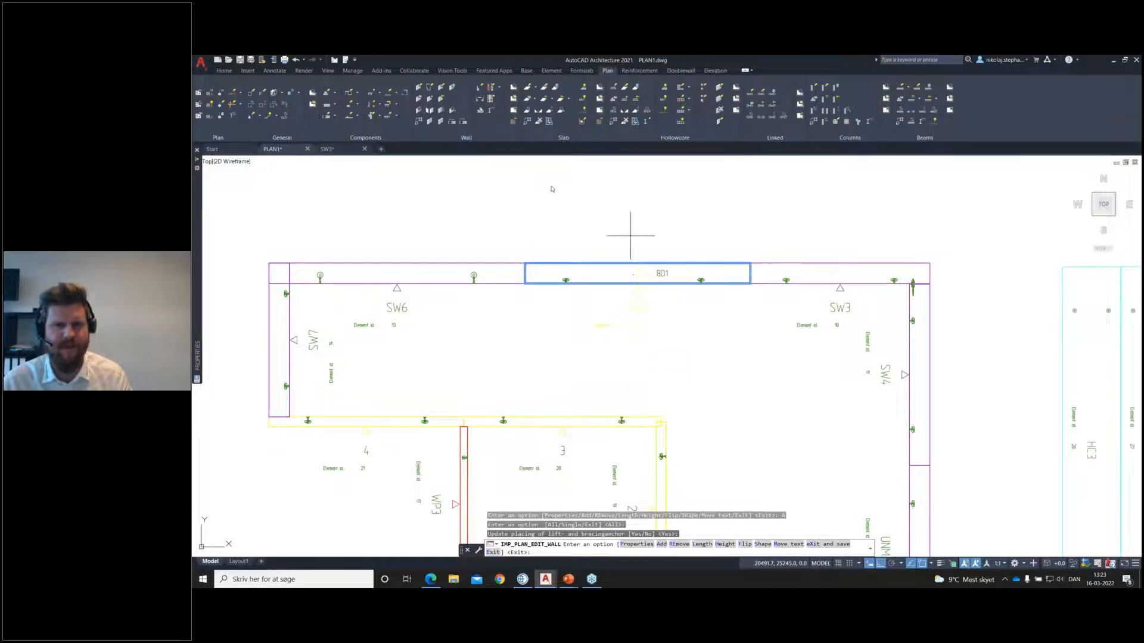
{"action": "type", "text": "x"}
{"action": "key", "text": "Return"}
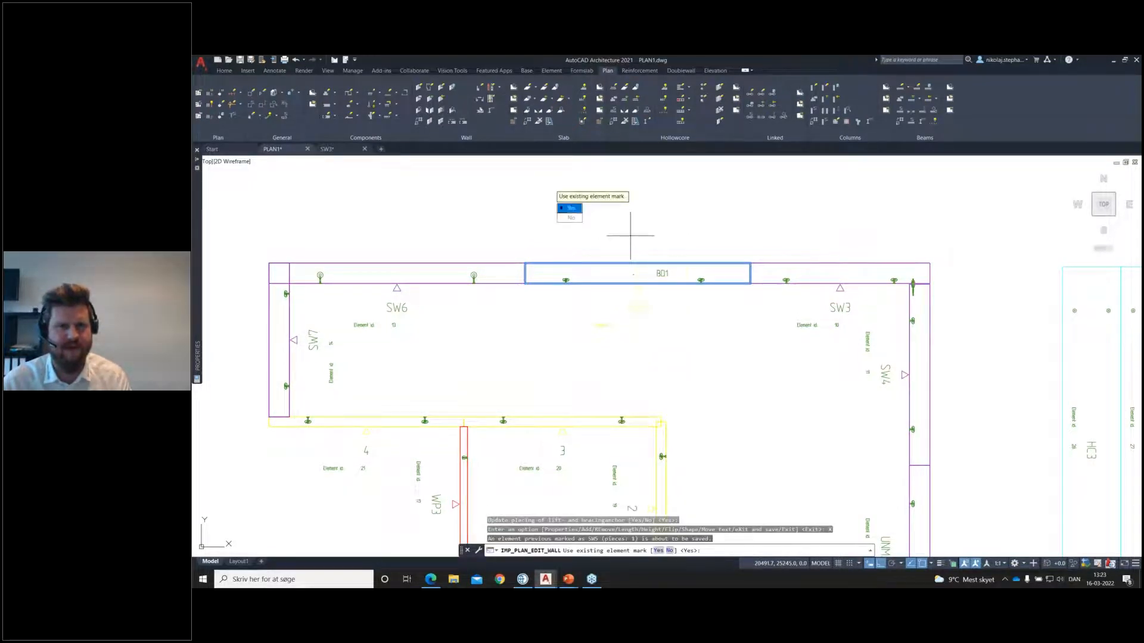
{"action": "key", "text": "Return"}
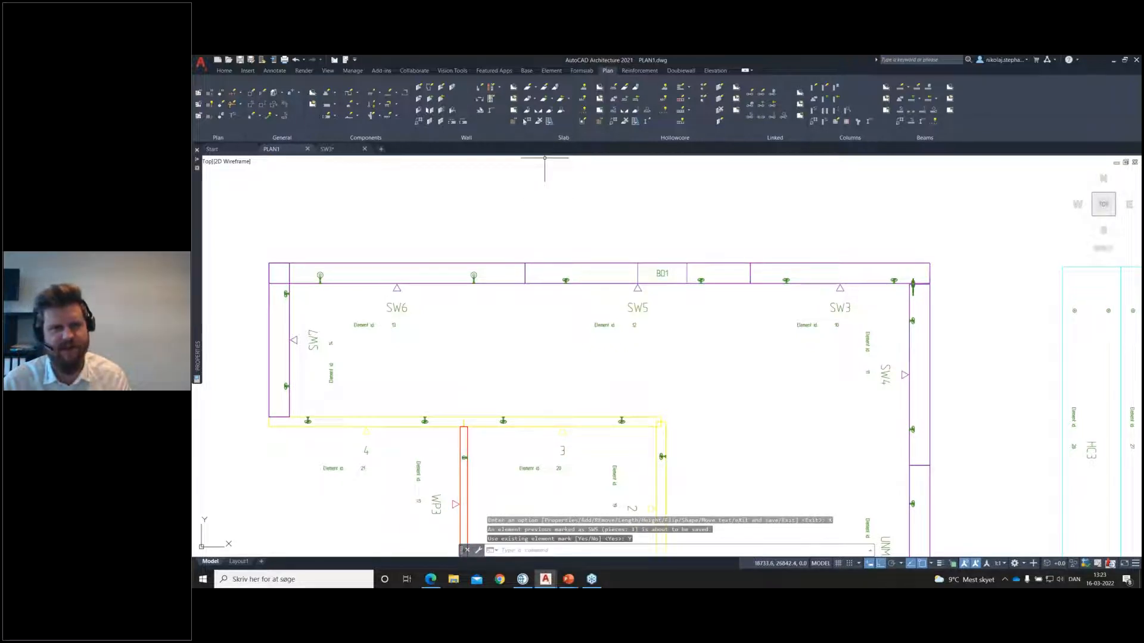
Step: Generate a new shop drawing for wall SW5
{"action": "left_click", "coordinate": [512, 114]}
{"action": "left_click", "coordinate": [648, 205]}
{"action": "left_click", "coordinate": [609, 275]}
{"action": "key", "text": "Return"}
{"action": "key", "text": "Return"}
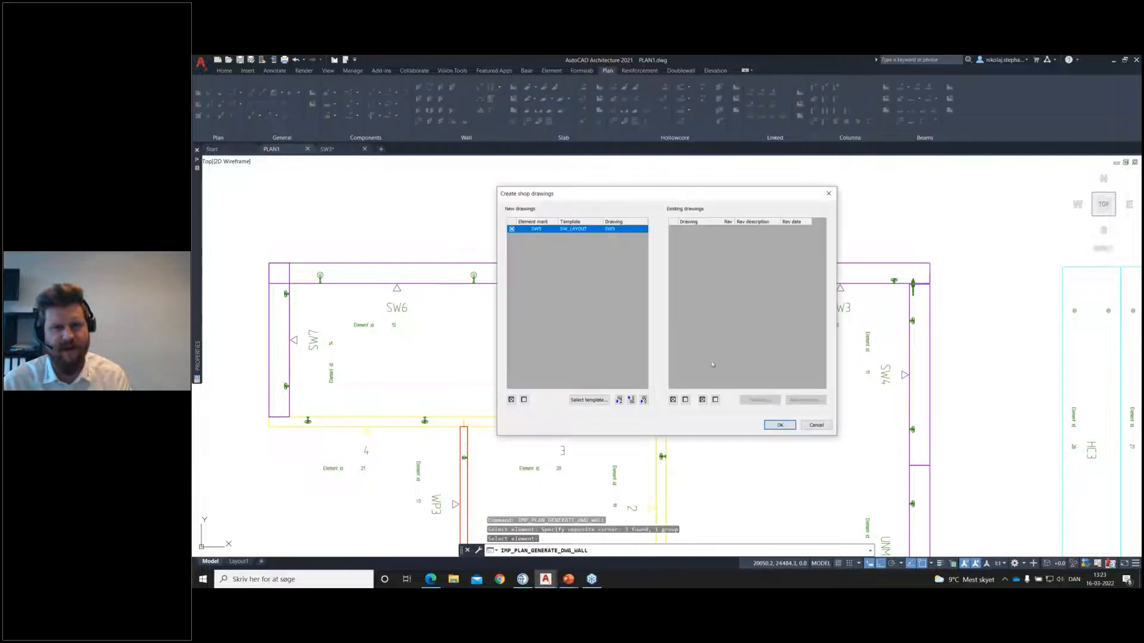
{"action": "left_click", "coordinate": [779, 425]}
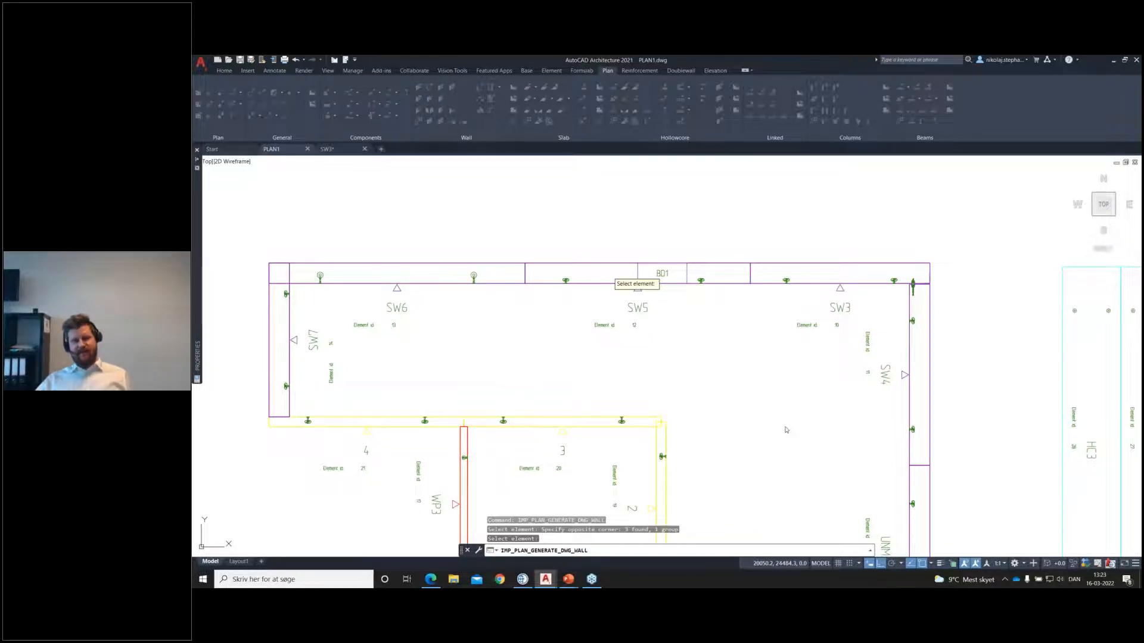
{"action": "key", "text": "Return"}
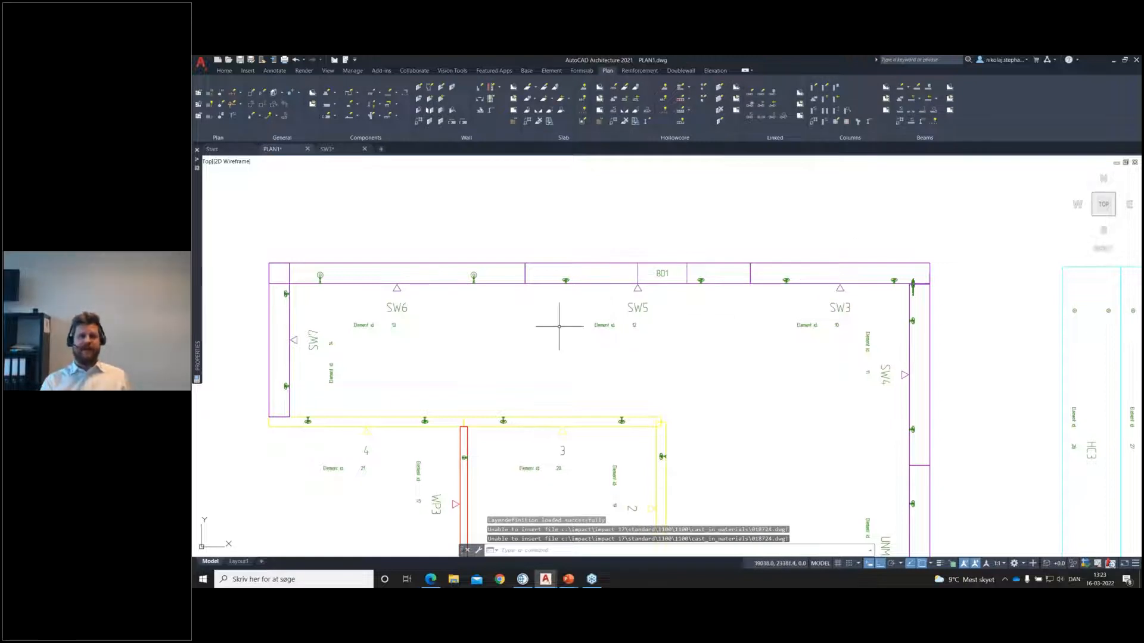
Step: Open the SW5 shop drawing from the plan and look over the inner panel's reinforcement around the door
{"action": "left_click", "coordinate": [514, 99]}
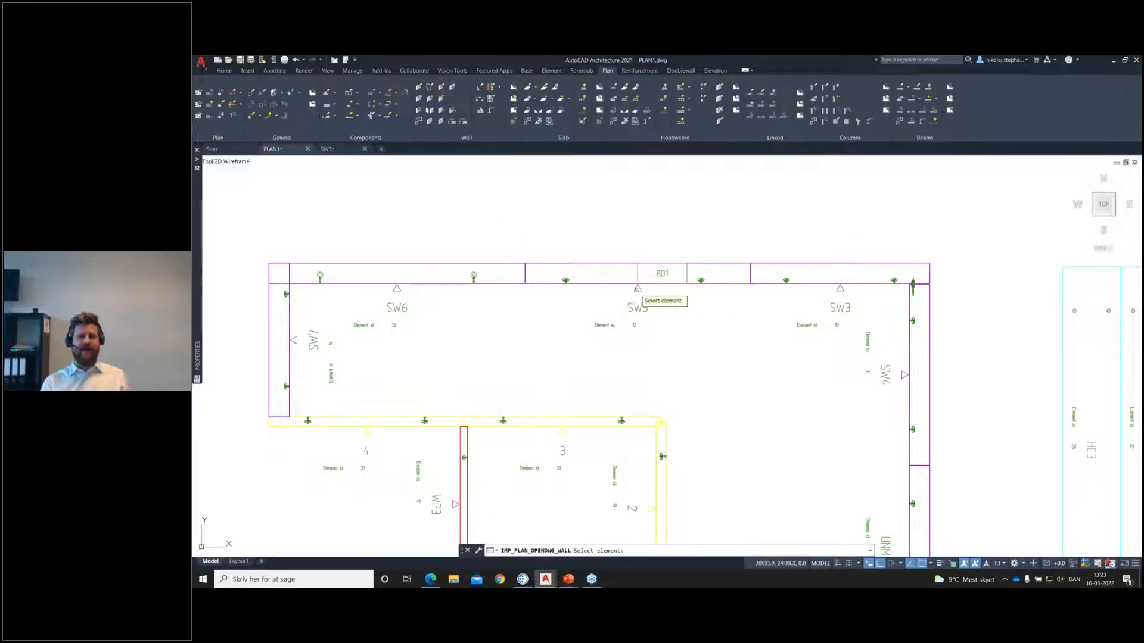
{"action": "left_click", "coordinate": [635, 307]}
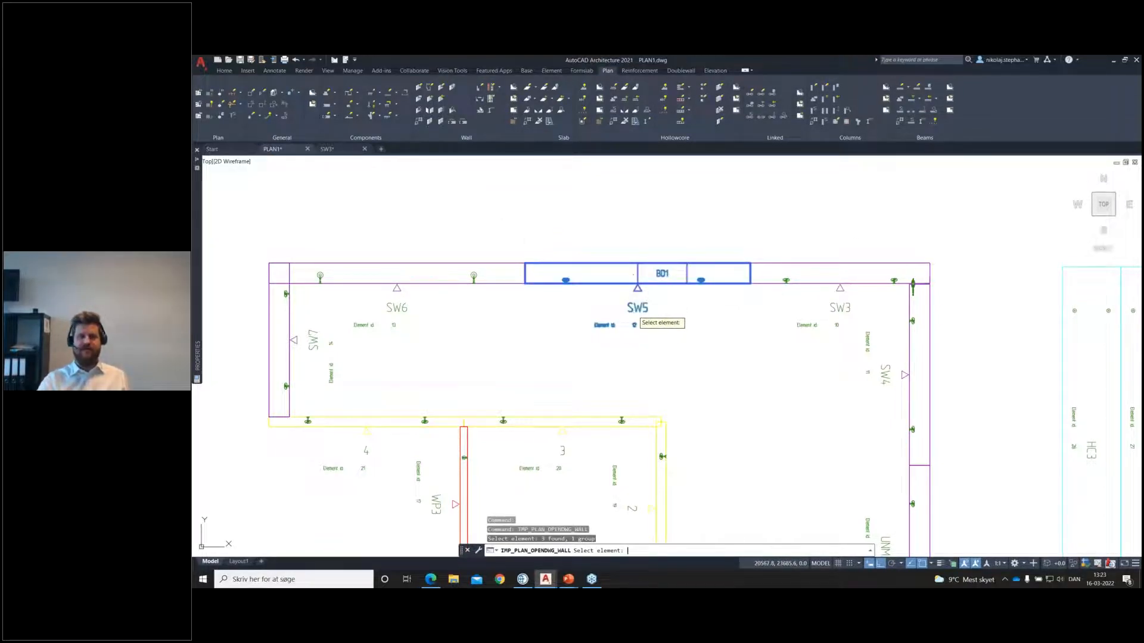
{"action": "key", "text": "Return"}
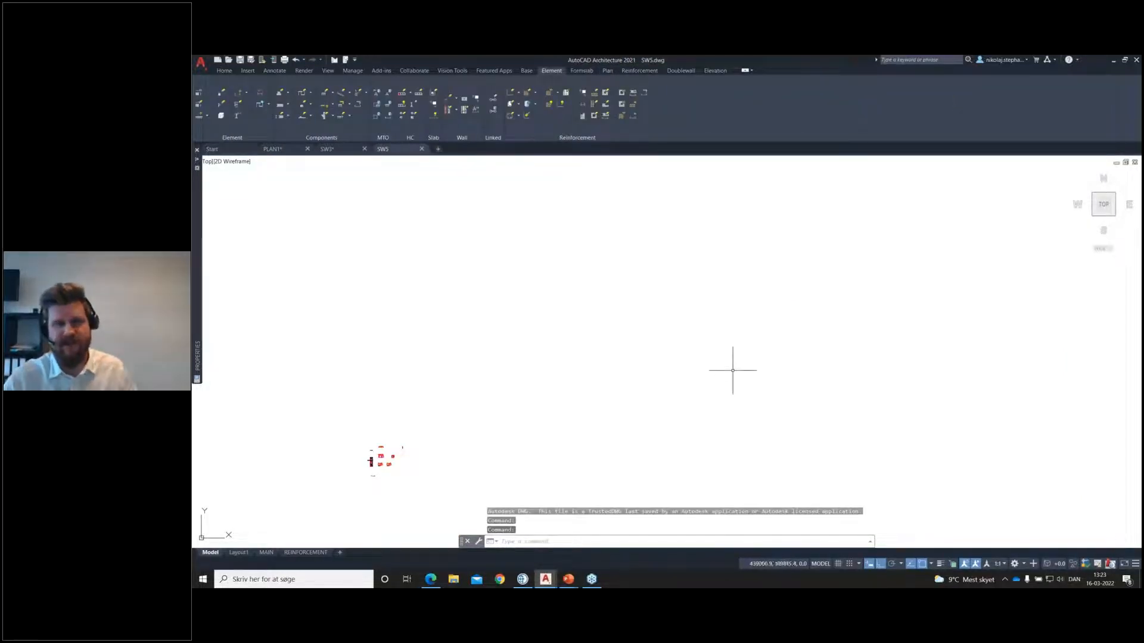
{"action": "middle_click_drag", "start_coordinate": [450, 439], "coordinate": [637, 374]}
{"action": "scroll", "coordinate": [636, 373], "scroll_direction": "up", "scroll_amount": 10}
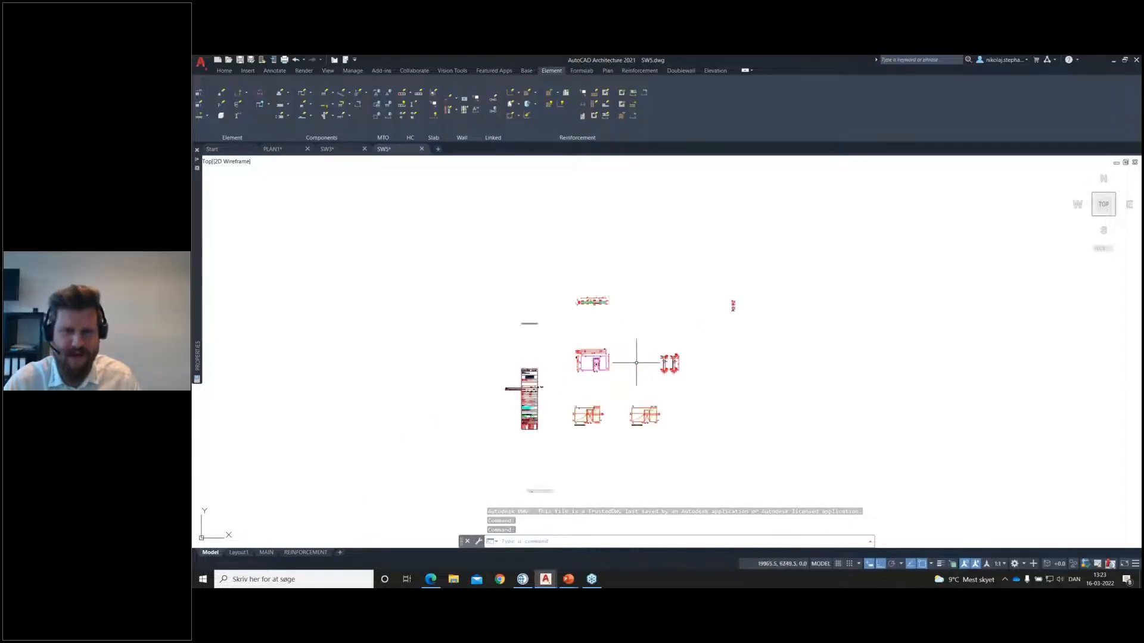
{"action": "scroll", "coordinate": [580, 467], "scroll_direction": "up", "scroll_amount": 7}
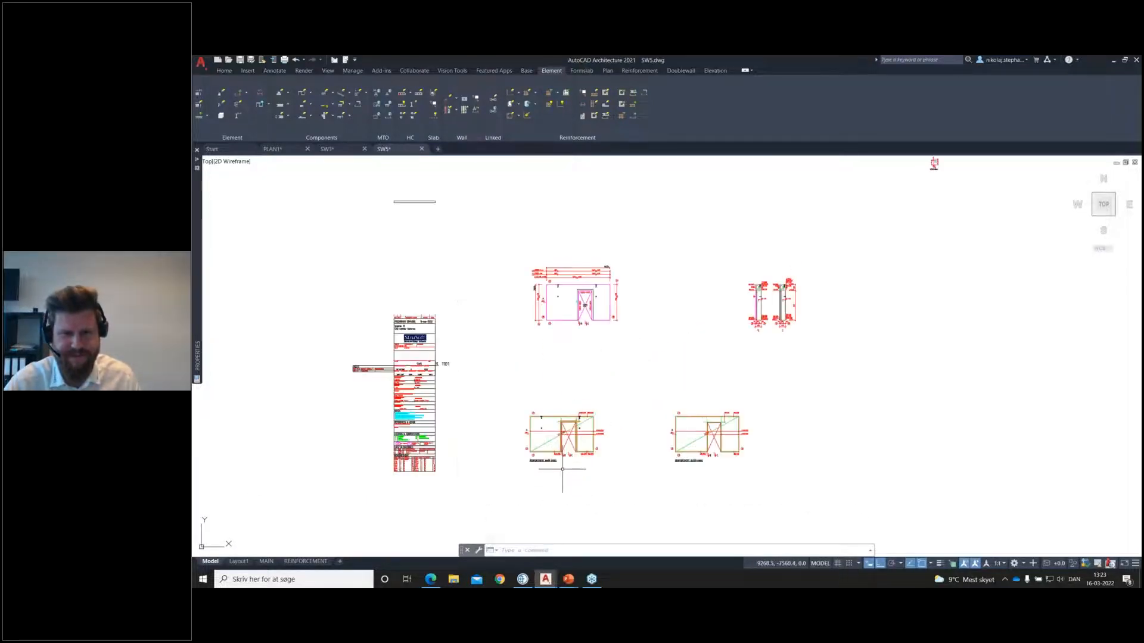
{"action": "middle_click_drag", "start_coordinate": [592, 323], "coordinate": [656, 286]}
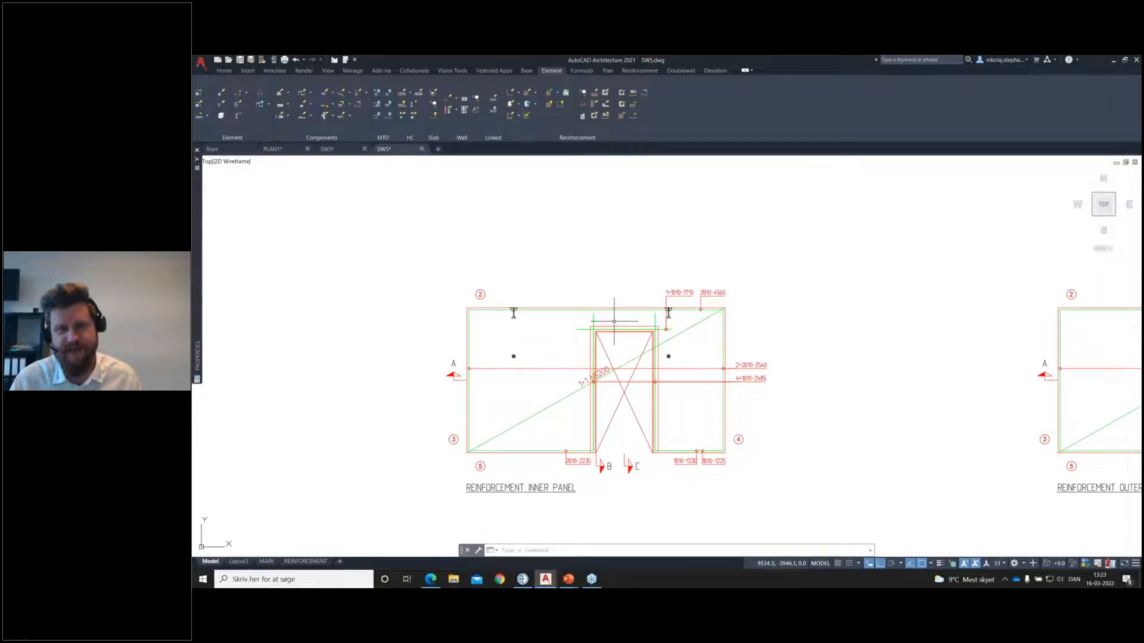
{"action": "scroll", "coordinate": [635, 324], "scroll_direction": "up", "scroll_amount": 2}
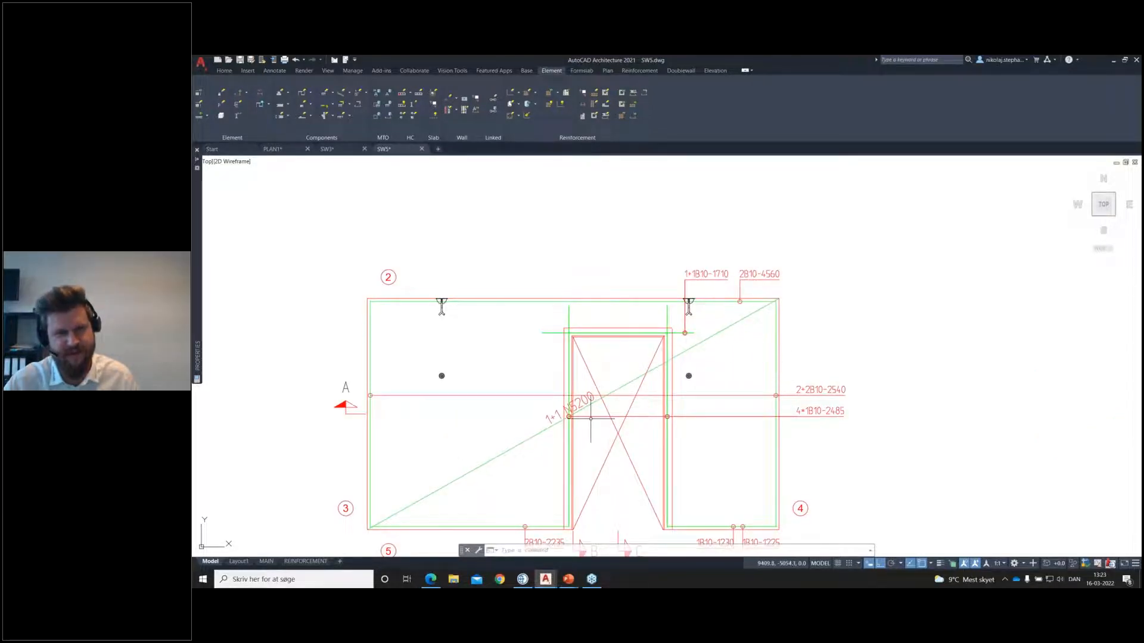
Step: Start a reinforcement group with depth 75 and vertical section view, spanning the door head from one side of the opening to the other
{"action": "left_click", "coordinate": [519, 116]}
{"action": "left_click", "coordinate": [525, 129]}
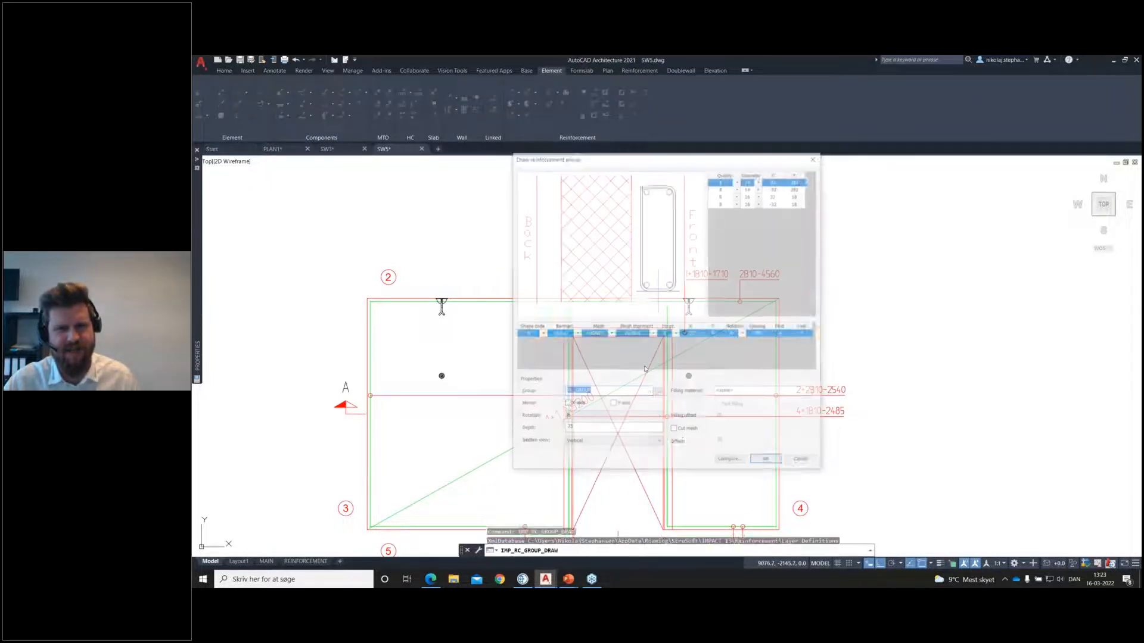
{"action": "left_click", "coordinate": [769, 463]}
{"action": "scroll", "coordinate": [587, 341], "scroll_direction": "up", "scroll_amount": 3}
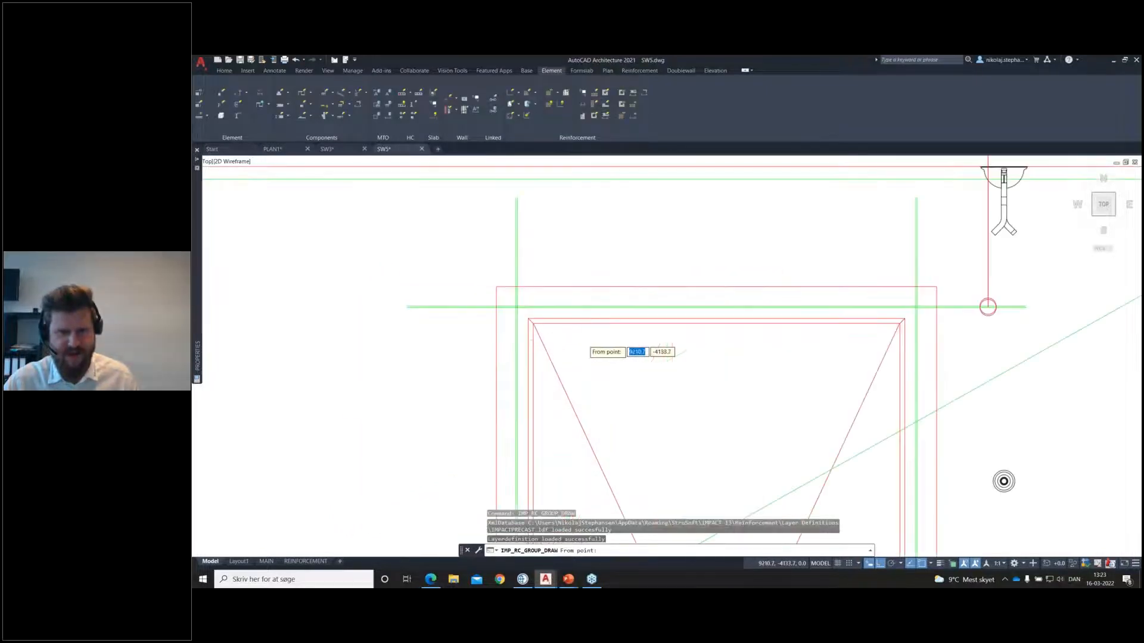
{"action": "left_click", "coordinate": [528, 301]}
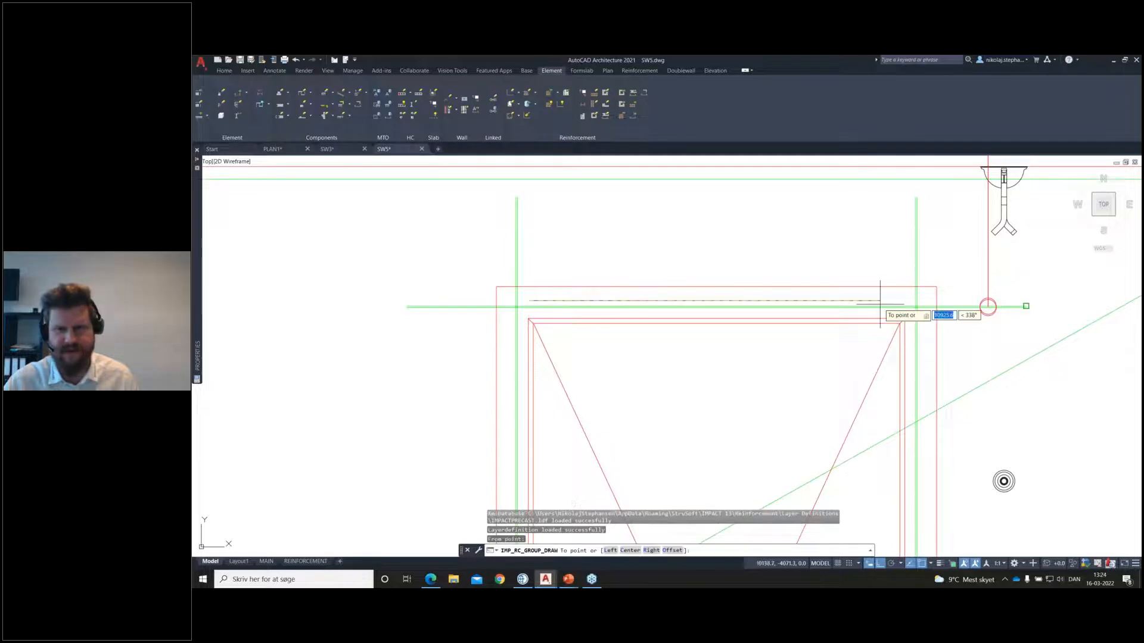
{"action": "left_click", "coordinate": [901, 304]}
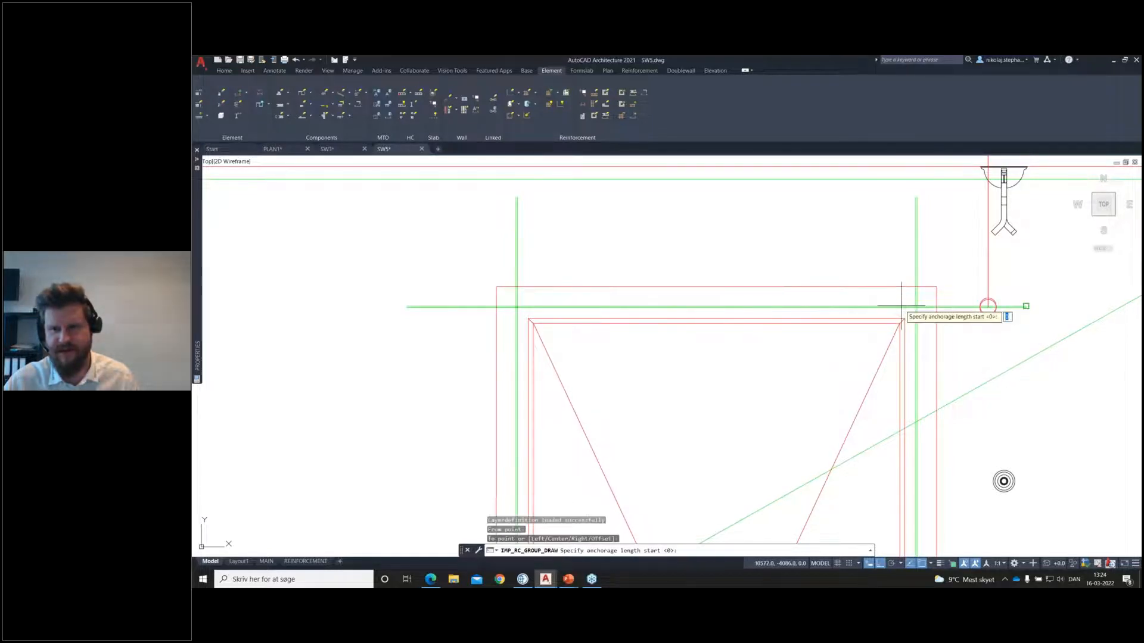
Step: Give the door-head reinforcement group start and end anchorage lengths of 400 with round-off 0, and finish drawing it
{"action": "type", "text": "35"}
{"action": "key", "text": "BackSpace"}
{"action": "key", "text": "BackSpace"}
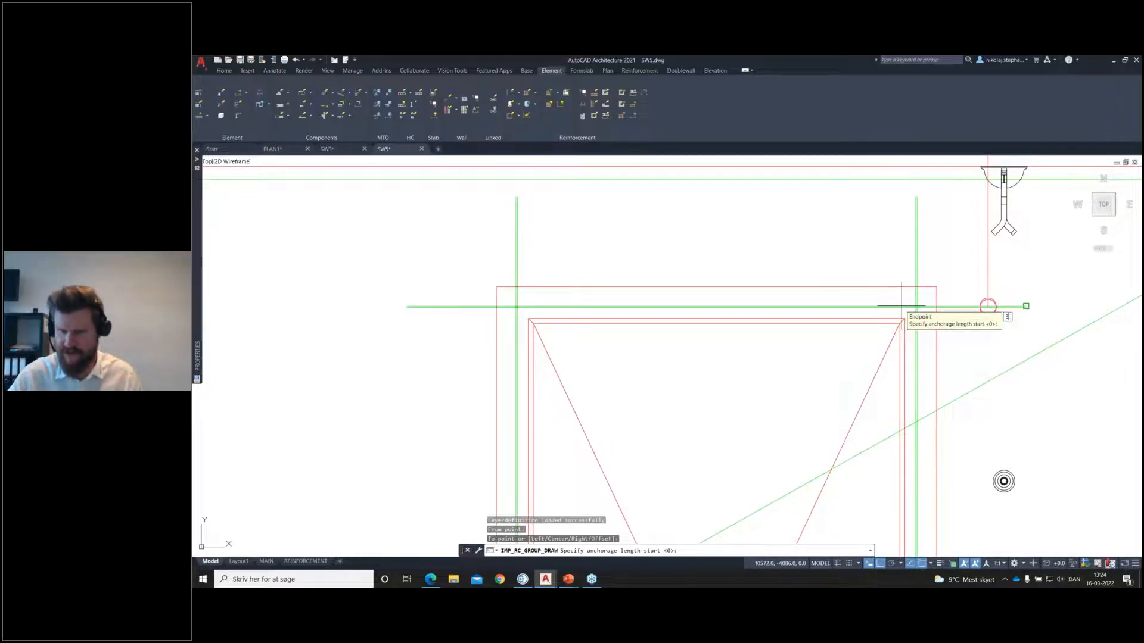
{"action": "type", "text": "00"}
{"action": "key", "text": "Return"}
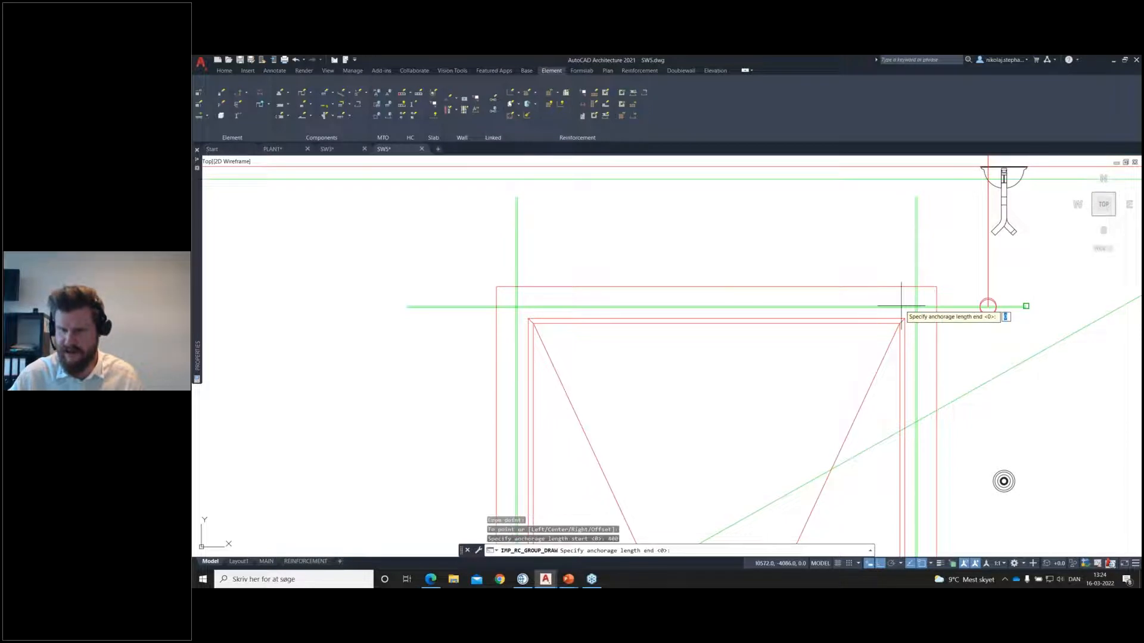
{"action": "key", "text": "Return"}
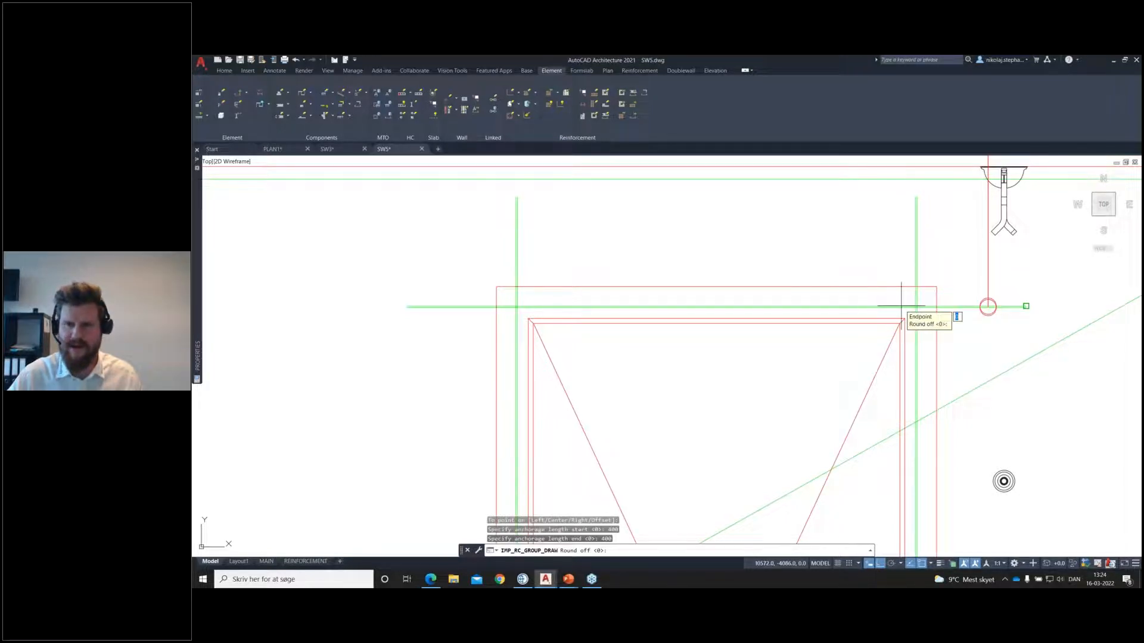
{"action": "key", "text": "Return"}
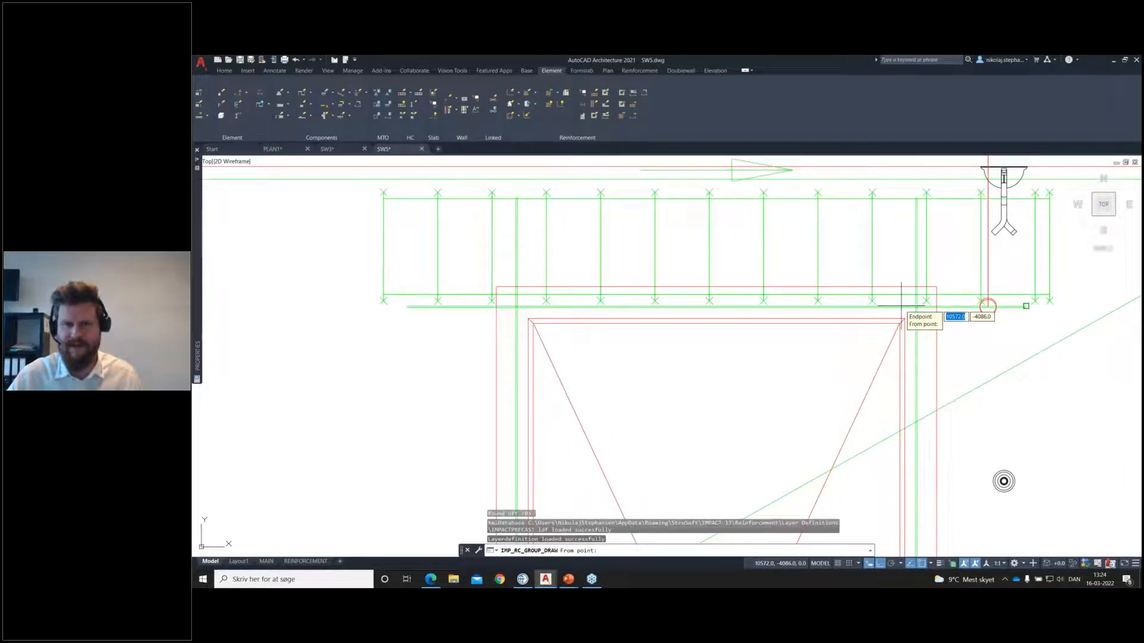
{"action": "key", "text": "Return"}
Step: Update the element drawing with the new reinforcement group and examine the group's detail, section and 3D view
{"action": "scroll", "coordinate": [886, 314], "scroll_direction": "down", "scroll_amount": 2}
{"action": "middle_click_drag", "start_coordinate": [885, 316], "coordinate": [803, 332]}
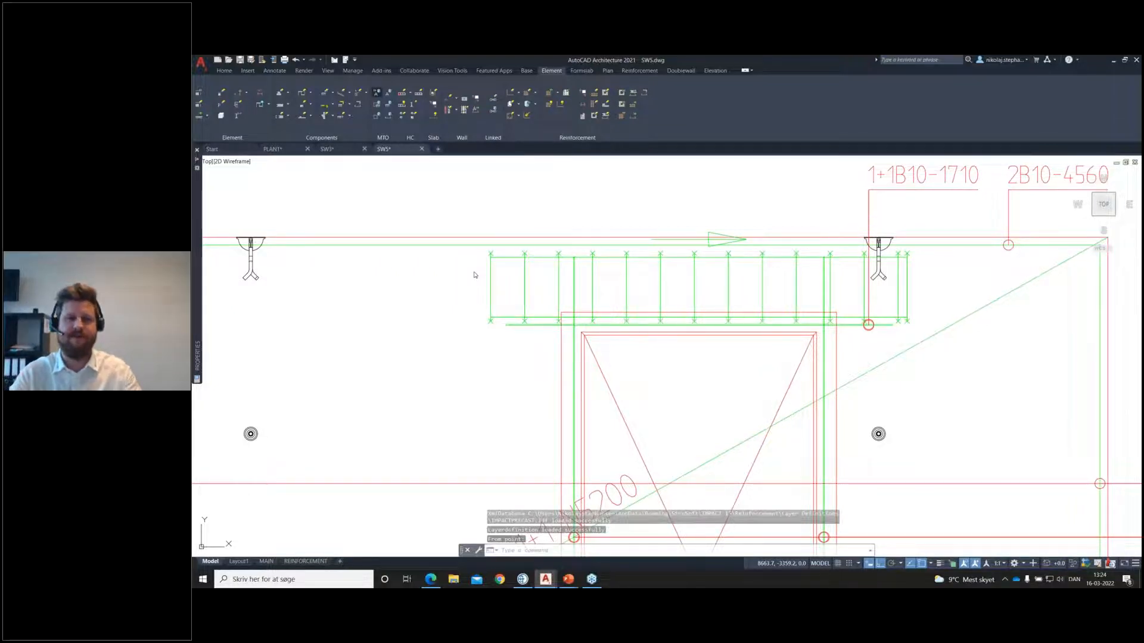
{"action": "scroll", "coordinate": [475, 274], "scroll_direction": "down", "scroll_amount": 8}
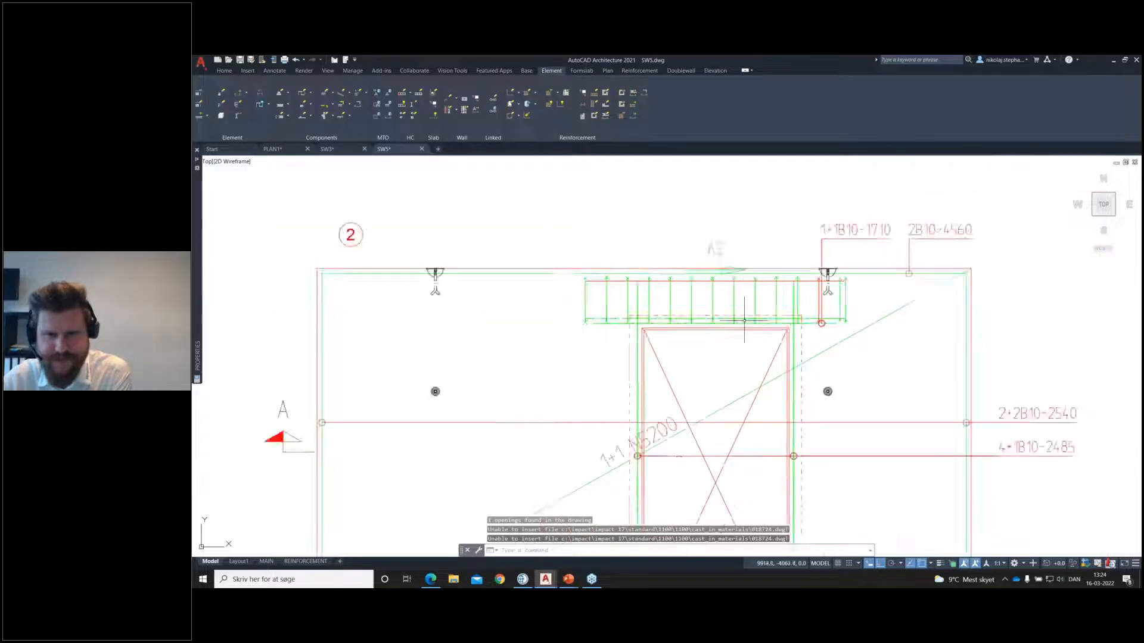
{"action": "middle_click_drag", "start_coordinate": [834, 266], "coordinate": [733, 331]}
{"action": "scroll", "coordinate": [767, 336], "scroll_direction": "down", "scroll_amount": 6}
{"action": "scroll", "coordinate": [729, 443], "scroll_direction": "up", "scroll_amount": 10}
{"action": "scroll", "coordinate": [806, 297], "scroll_direction": "up", "scroll_amount": 4}
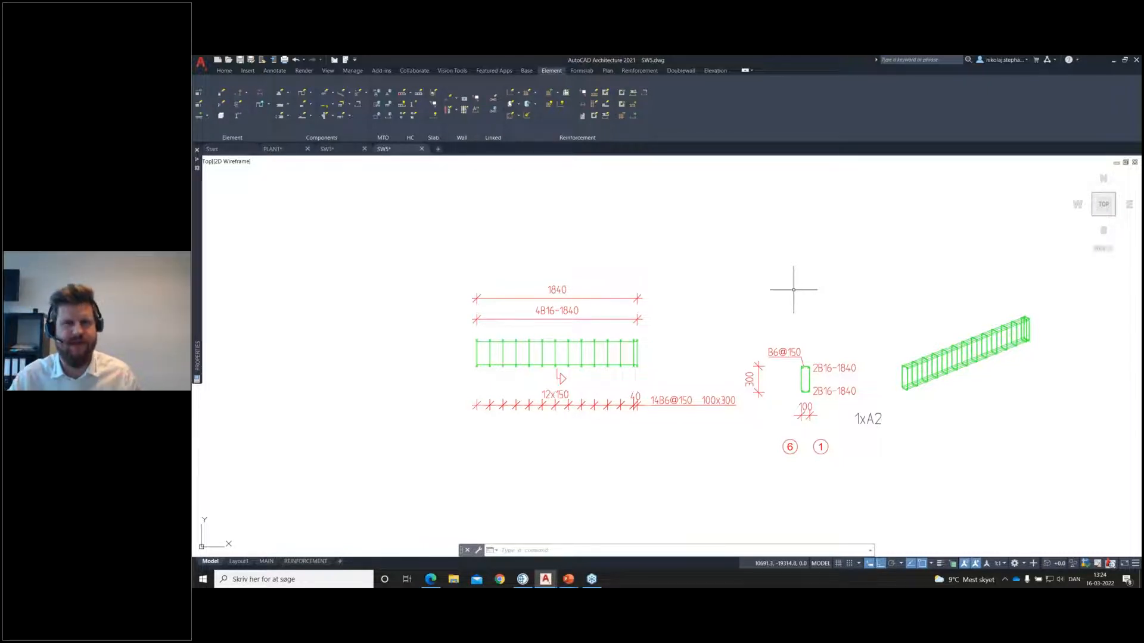
Step: Shorten the upper bar of group A2 by about 1320 mm from its right end in the inner panel view, and turn off group selection
{"action": "scroll", "coordinate": [794, 290], "scroll_direction": "down", "scroll_amount": 8}
{"action": "middle_click_drag", "start_coordinate": [784, 245], "coordinate": [727, 327]}
{"action": "scroll", "coordinate": [728, 327], "scroll_direction": "down", "scroll_amount": 4}
{"action": "scroll", "coordinate": [733, 271], "scroll_direction": "up", "scroll_amount": 12}
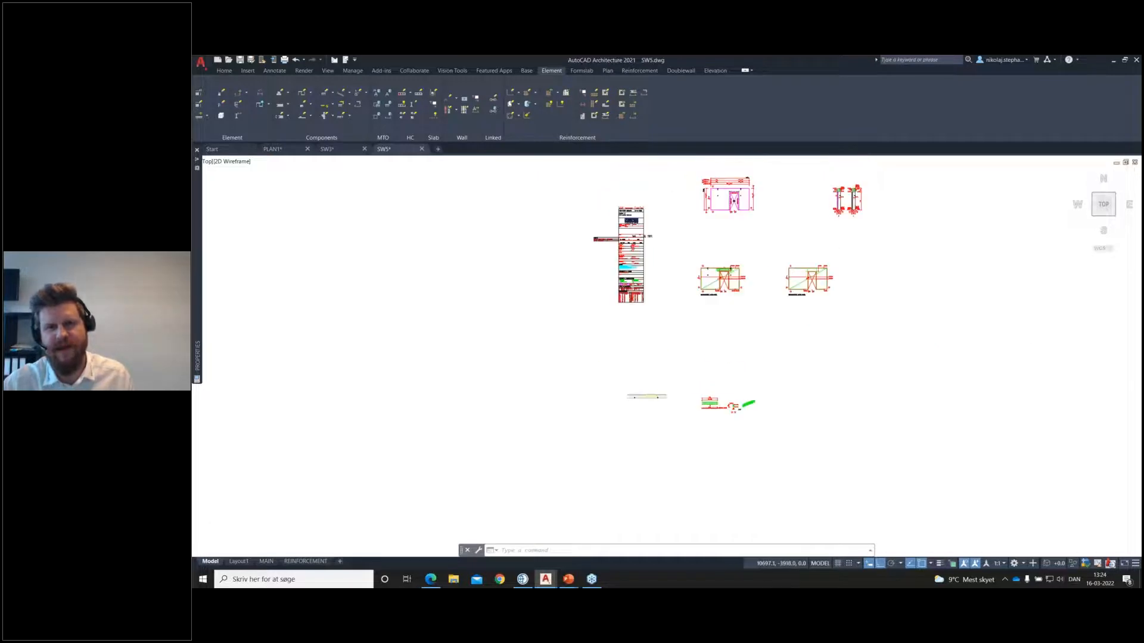
{"action": "scroll", "coordinate": [714, 246], "scroll_direction": "up", "scroll_amount": 2}
{"action": "left_click", "coordinate": [707, 259]}
{"action": "scroll", "coordinate": [691, 266], "scroll_direction": "up", "scroll_amount": 2}
{"action": "left_click", "coordinate": [765, 256]}
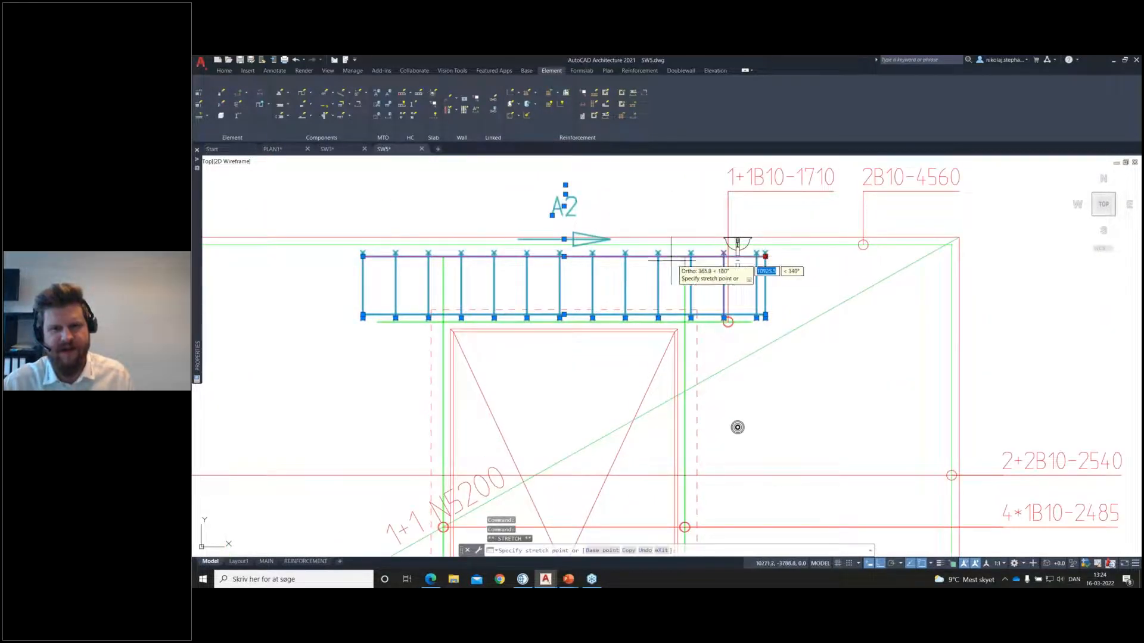
{"action": "left_click", "coordinate": [472, 264]}
{"action": "key", "text": "Escape"}
{"action": "middle_click_drag", "start_coordinate": [503, 264], "coordinate": [519, 283]}
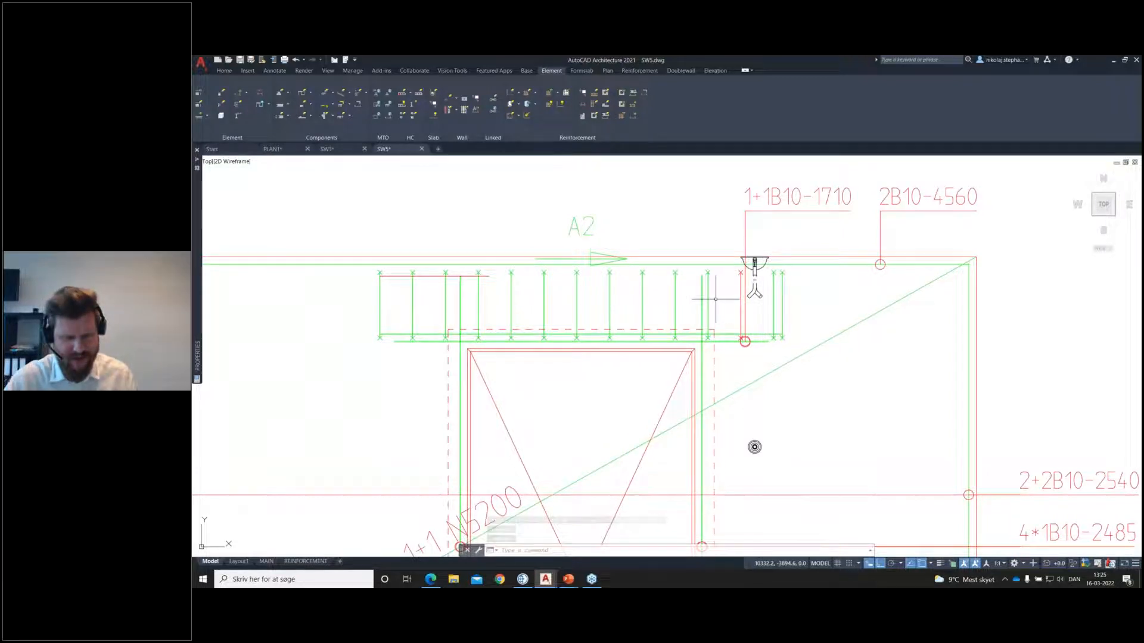
{"action": "key", "text": "ctrl+shift+a"}
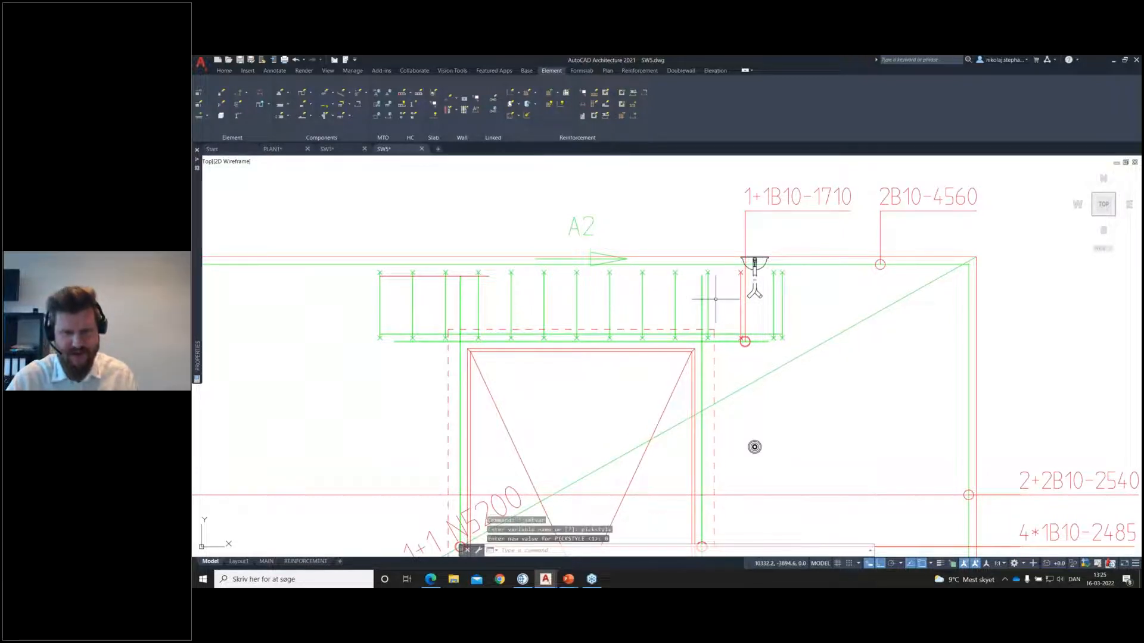
Step: Copy the stirrup just right of the lifting anchor a short distance to the left
{"action": "left_click", "coordinate": [773, 308]}
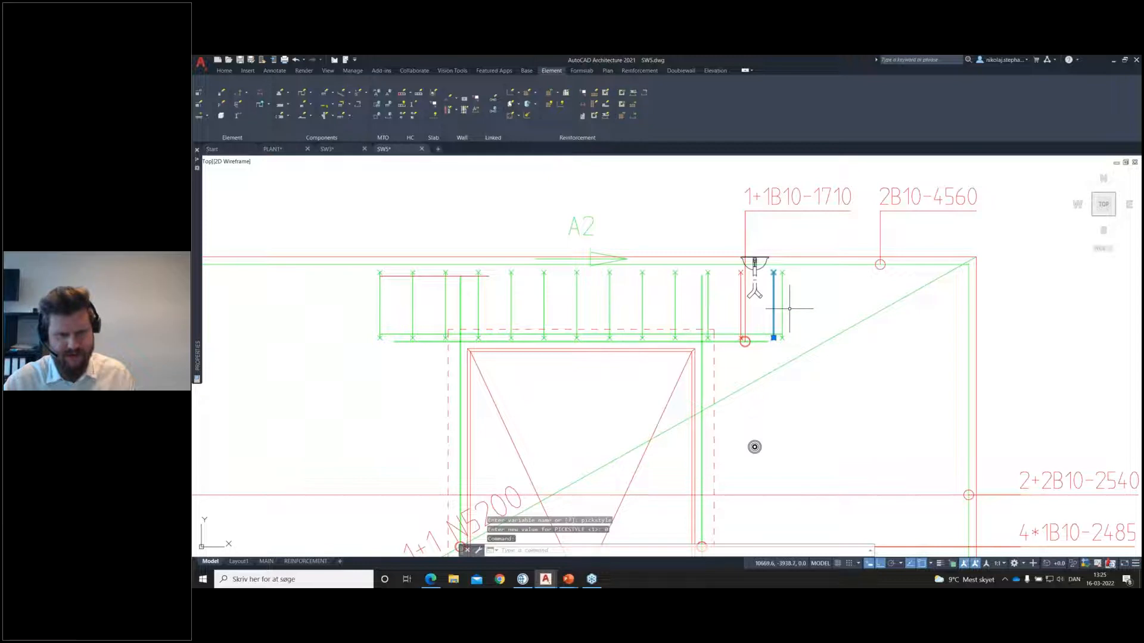
{"action": "type", "text": "co"}
{"action": "key", "text": "Return"}
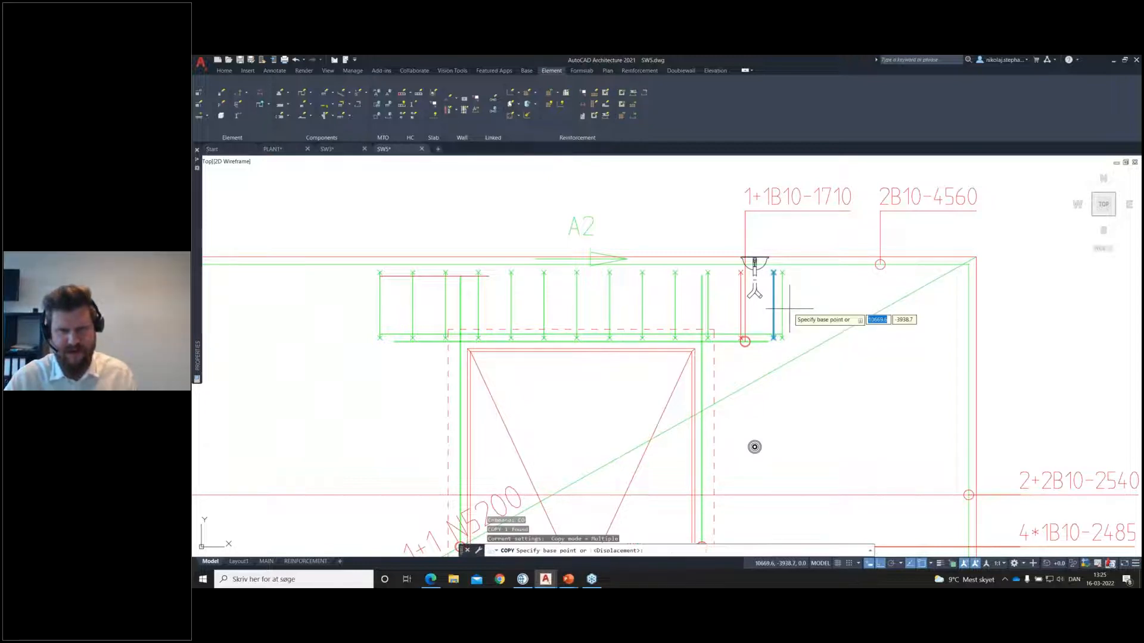
{"action": "left_click", "coordinate": [813, 304]}
{"action": "left_click", "coordinate": [804, 304]}
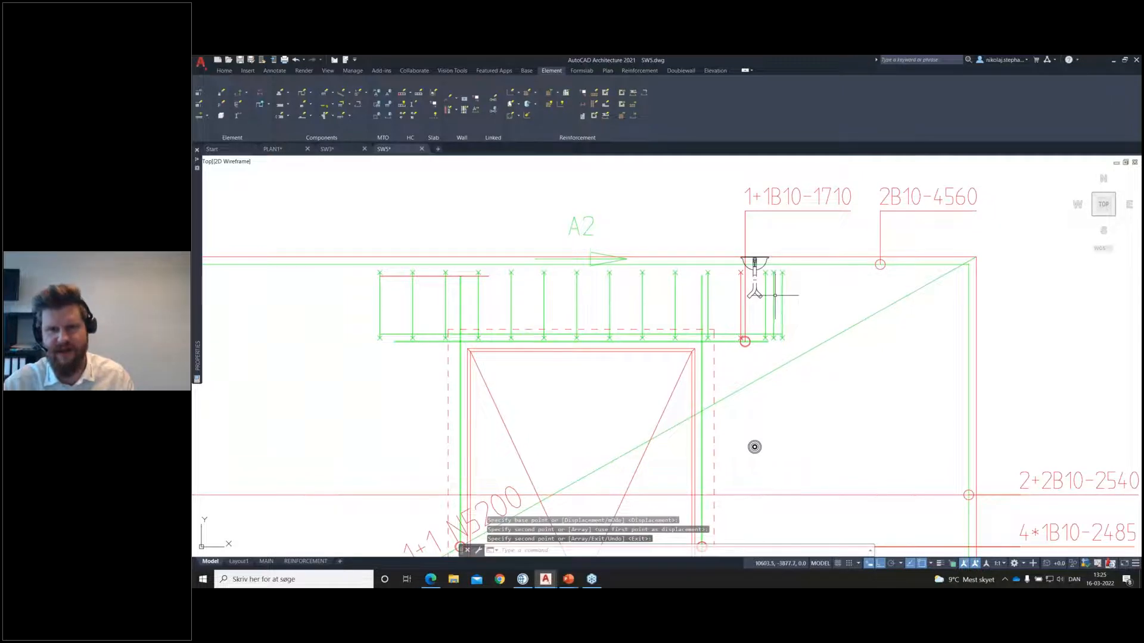
{"action": "key", "text": "Escape"}
Step: With group selection off, copy the shortened upper bar of group A2 to the right, above the right side of the door opening
{"action": "key", "text": "ctrl+shift+a"}
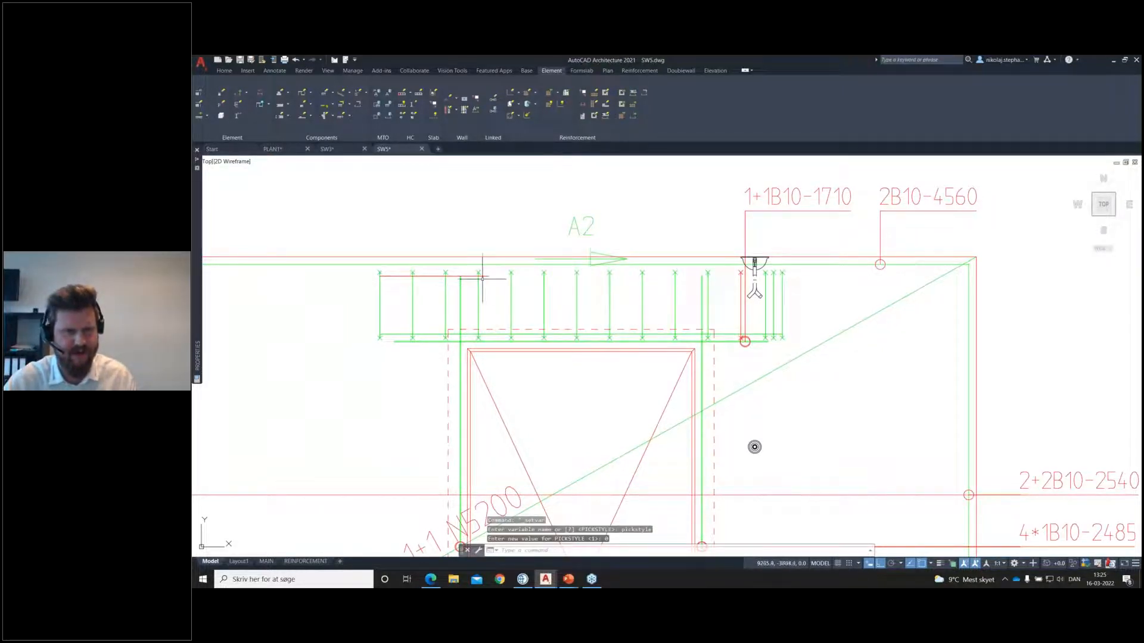
{"action": "left_click", "coordinate": [484, 276]}
{"action": "type", "text": "co"}
{"action": "key", "text": "Return"}
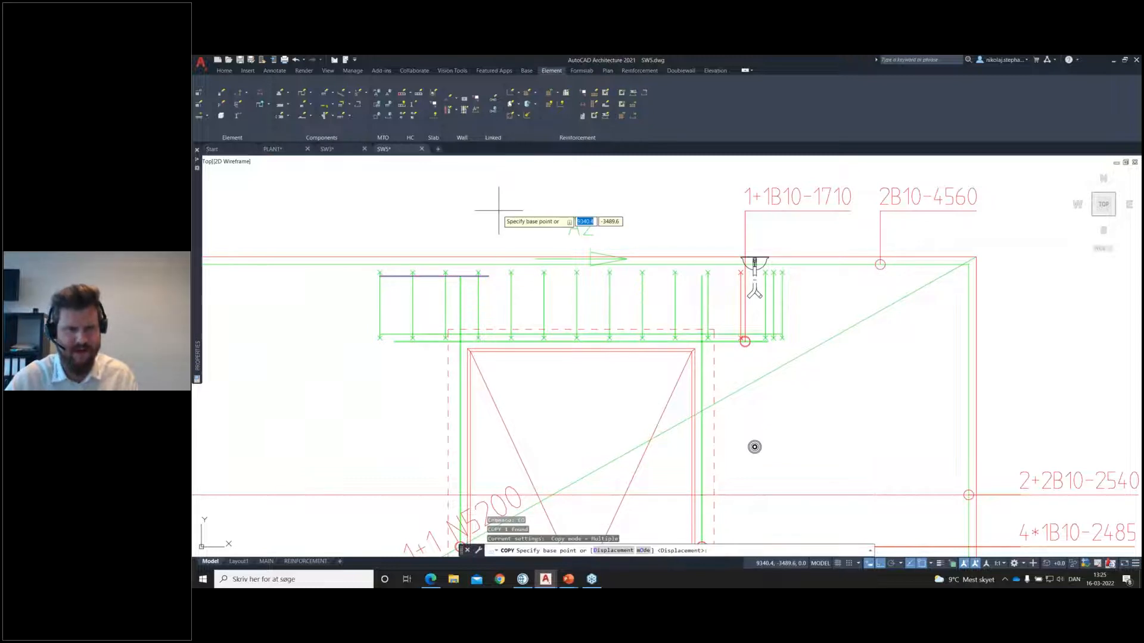
{"action": "left_click", "coordinate": [380, 276]}
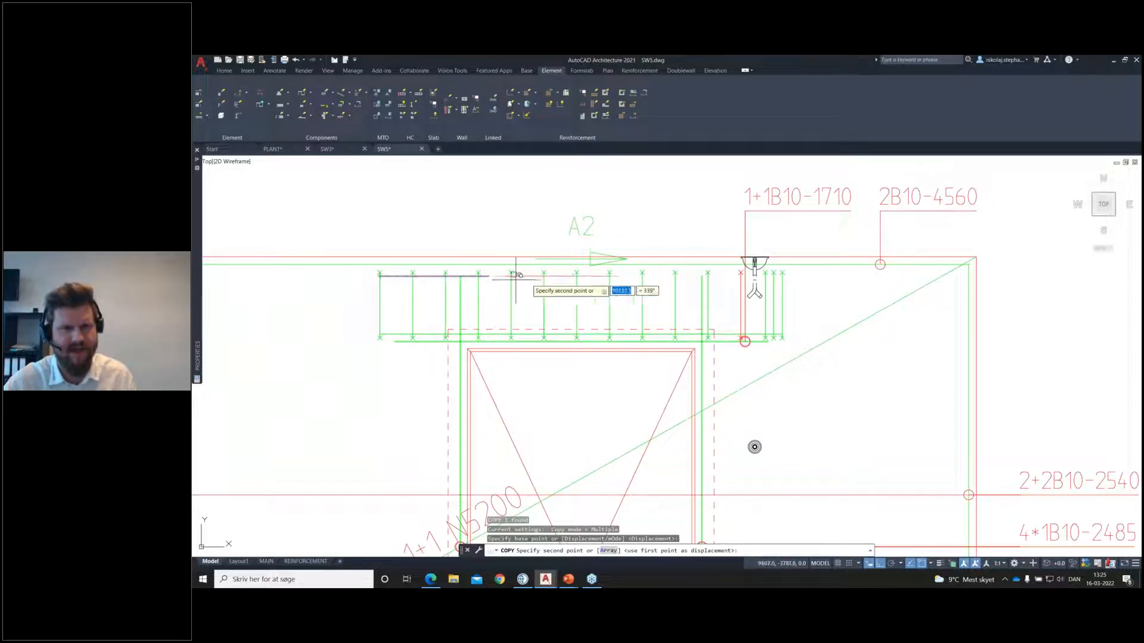
{"action": "scroll", "coordinate": [602, 269], "scroll_direction": "up", "scroll_amount": 5}
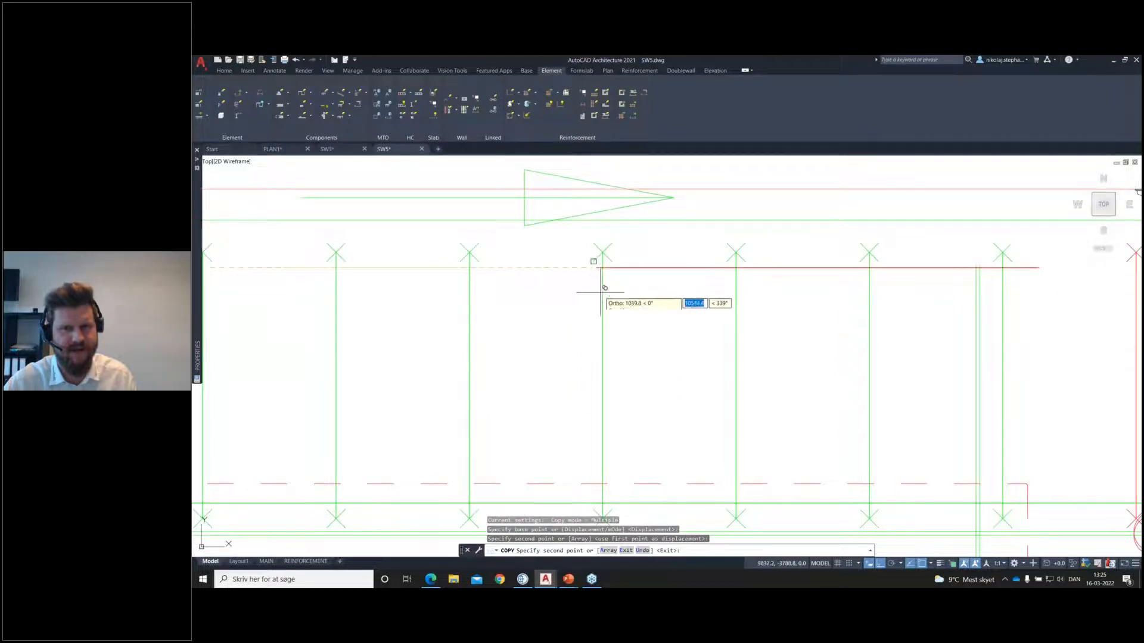
{"action": "scroll", "coordinate": [674, 289], "scroll_direction": "down", "scroll_amount": 5}
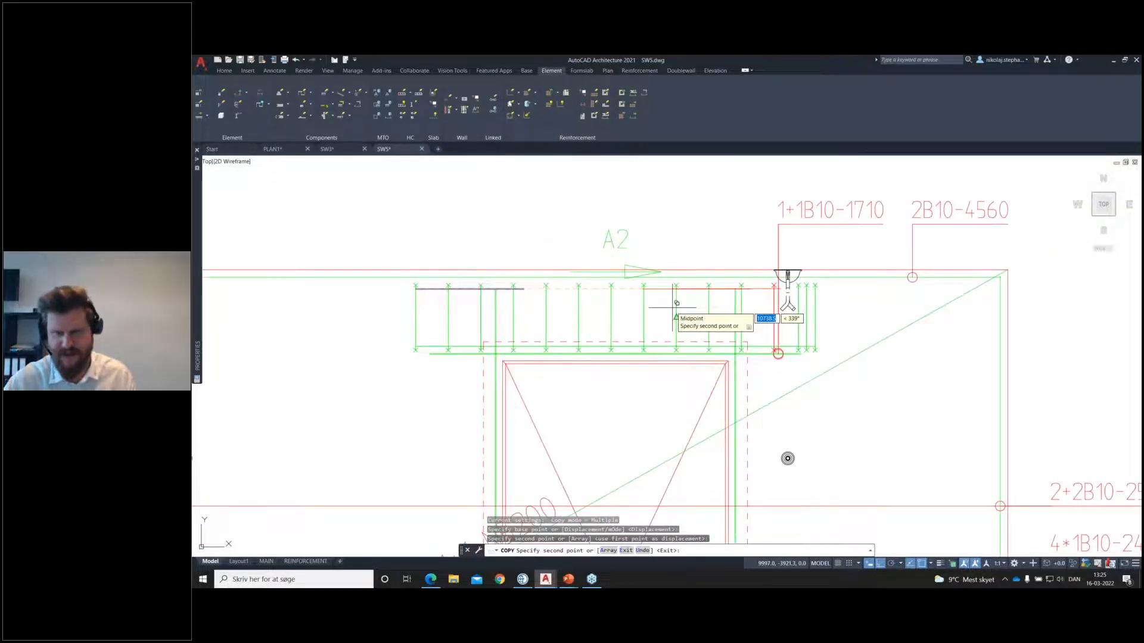
{"action": "key", "text": "Return"}
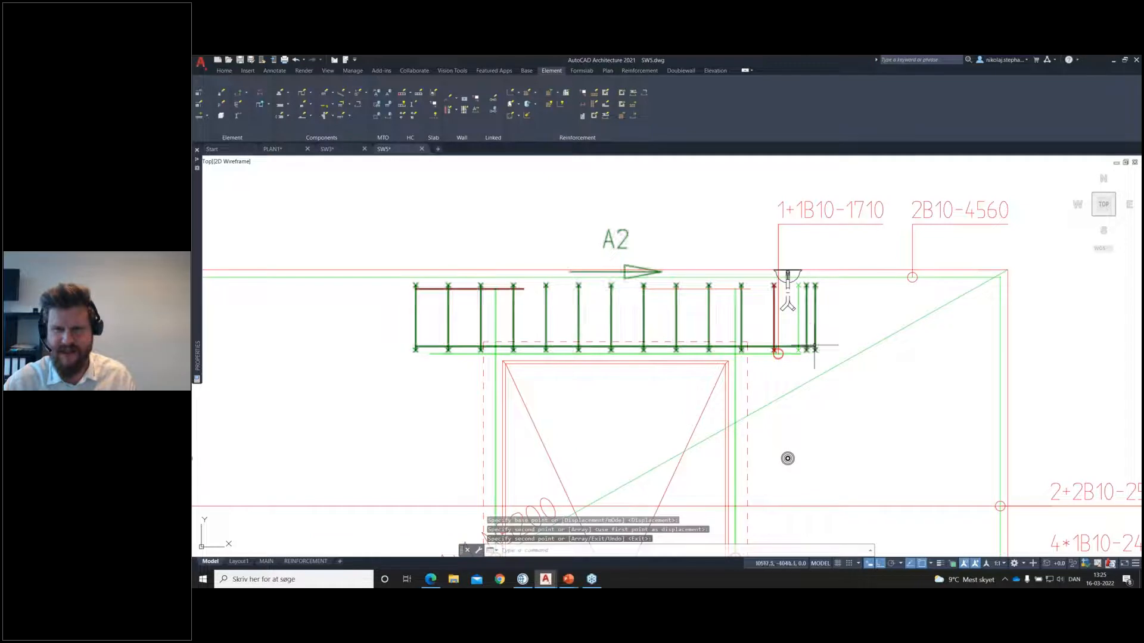
{"action": "left_click", "coordinate": [798, 330]}
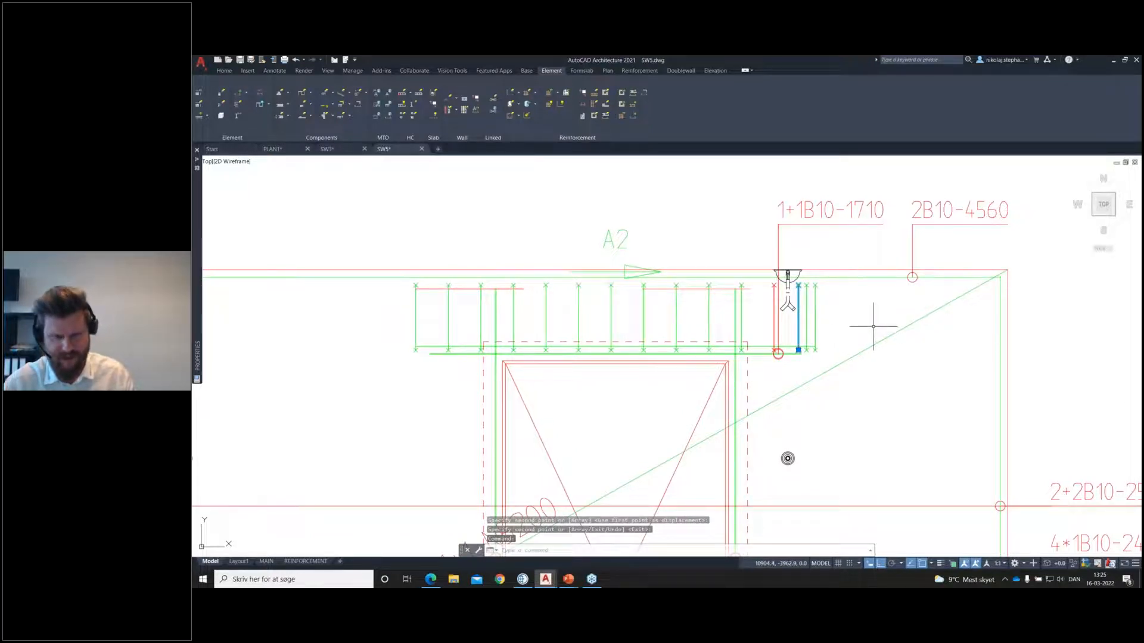
{"action": "type", "text": "m"}
{"action": "key", "text": "Return"}
{"action": "left_click", "coordinate": [858, 298]}
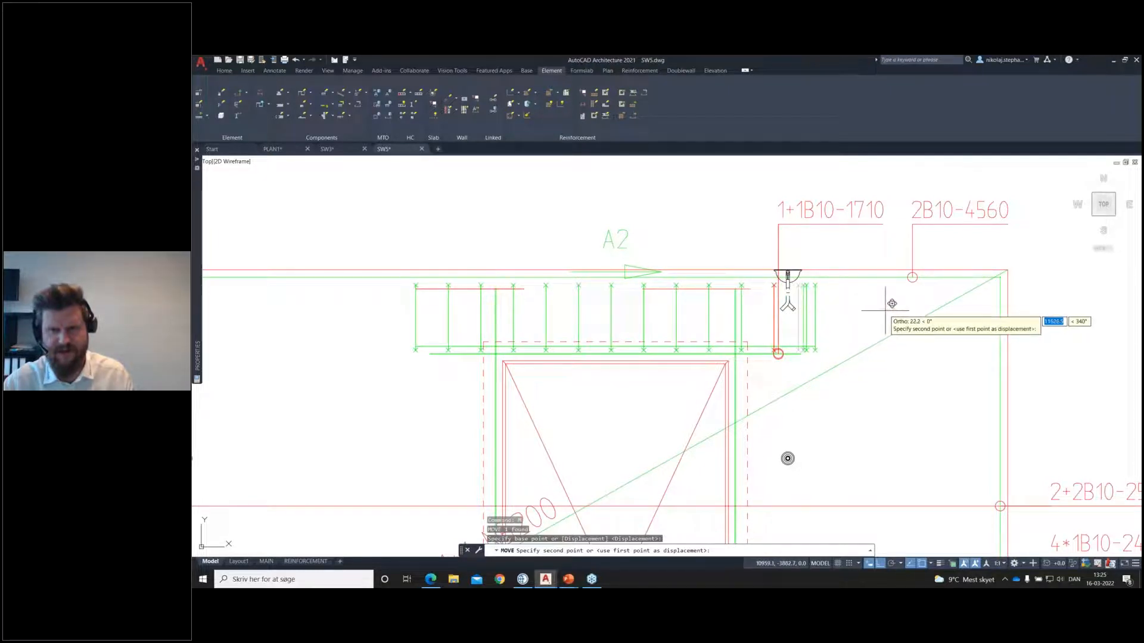
{"action": "key", "text": "Escape"}
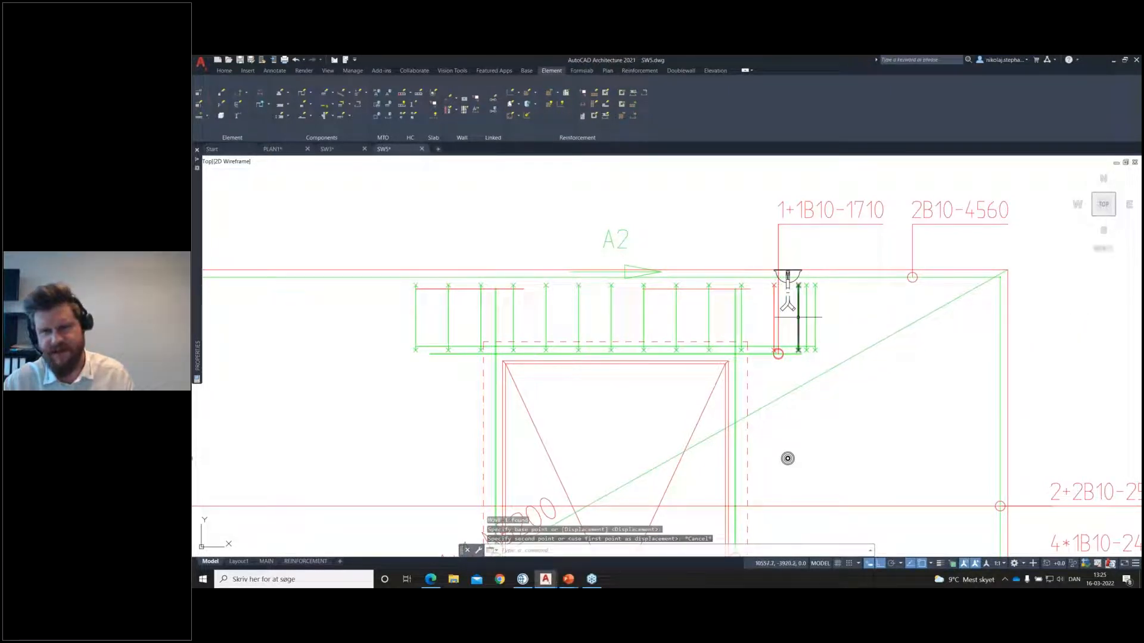
Step: Set measurement B of the copied stirrup beside the lifting anchor to 200
{"action": "double_click", "coordinate": [798, 317]}
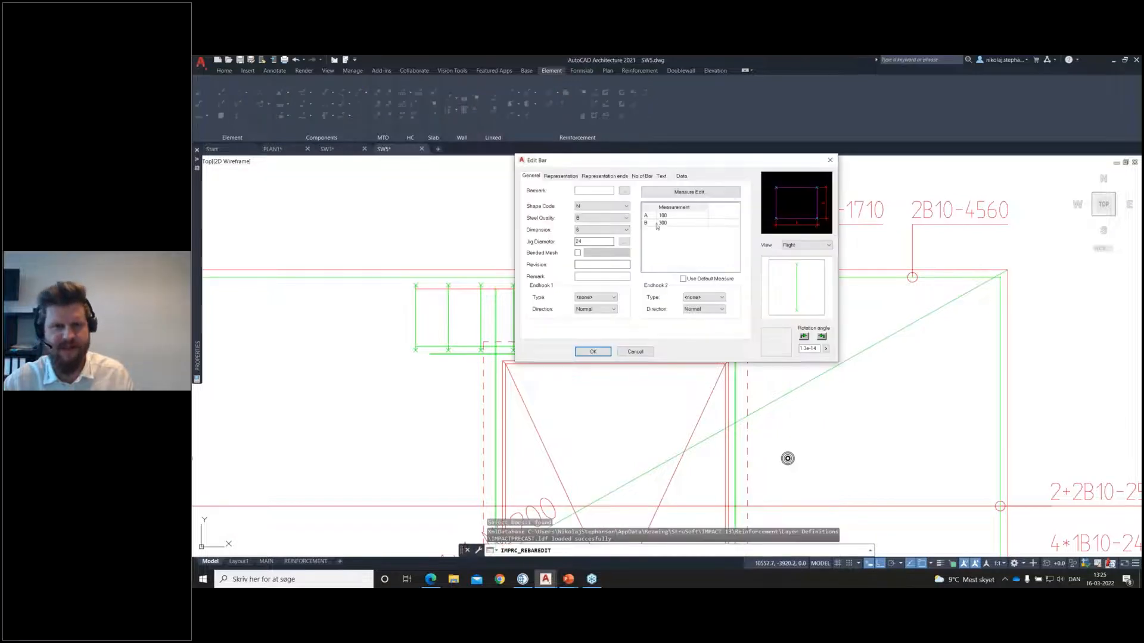
{"action": "double_click", "coordinate": [659, 223]}
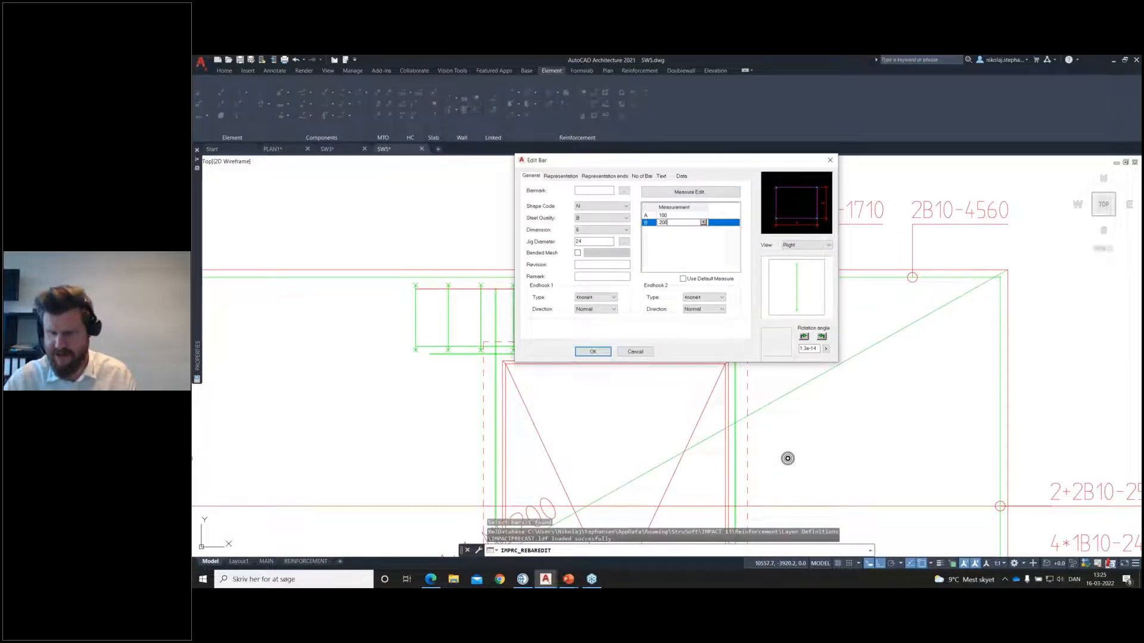
{"action": "type", "text": "200"}
{"action": "left_click", "coordinate": [593, 351]}
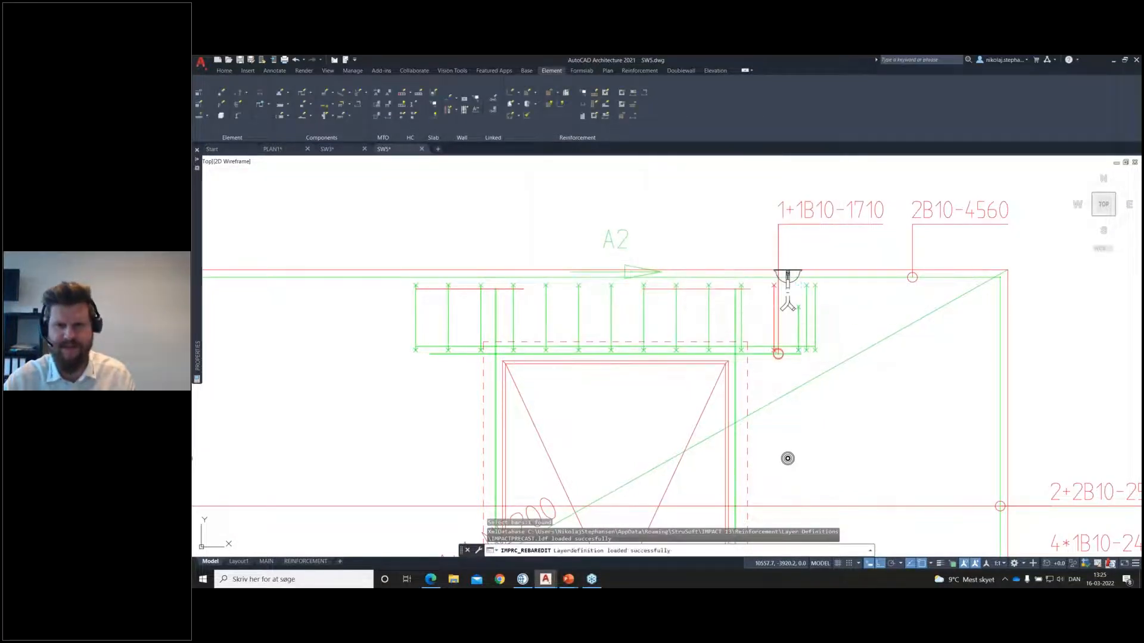
Step: Copy the 200-high stirrup about 87 and 158 mm to the left and about 74 mm to the right, around the lifting anchor
{"action": "scroll", "coordinate": [800, 320], "scroll_direction": "up", "scroll_amount": 2}
{"action": "left_click", "coordinate": [799, 320]}
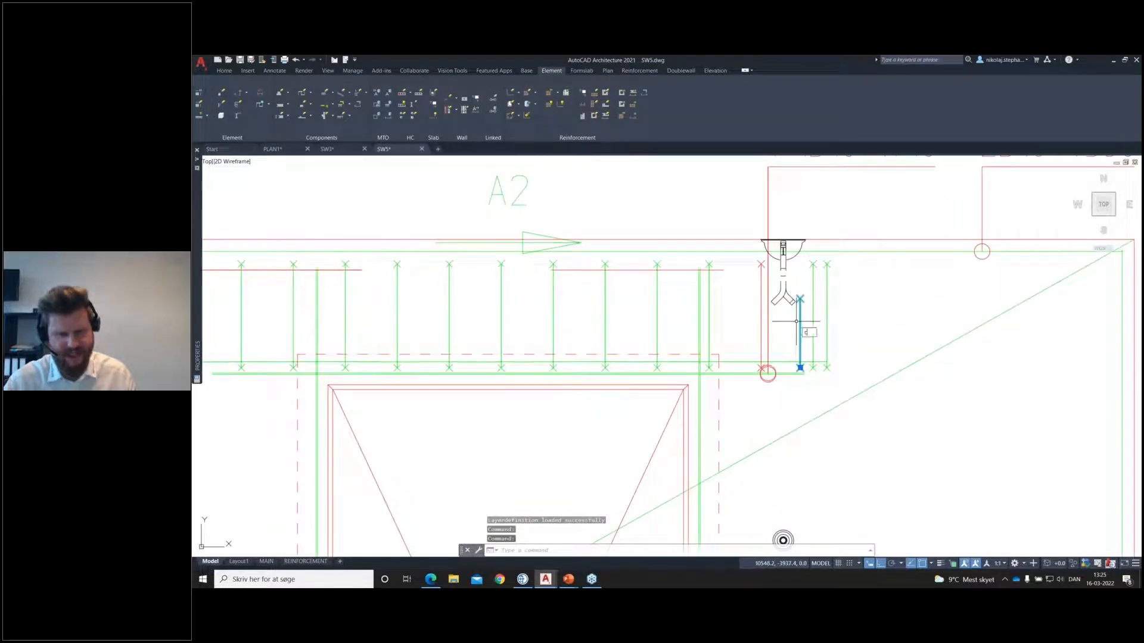
{"action": "type", "text": "co"}
{"action": "key", "text": "Return"}
{"action": "left_click", "coordinate": [881, 312]}
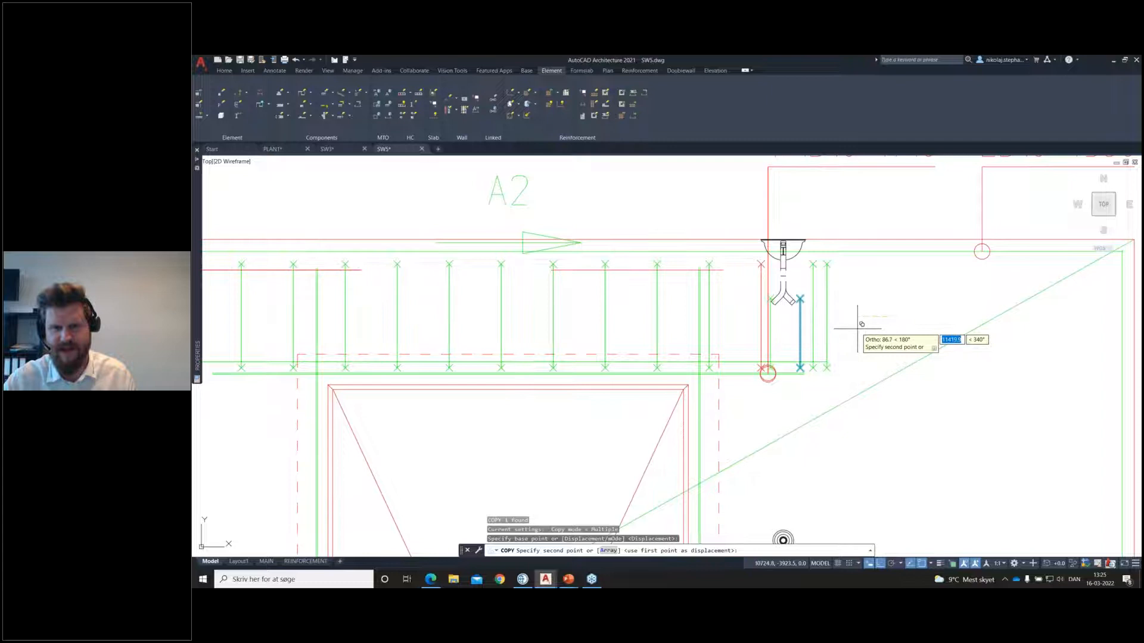
{"action": "left_click", "coordinate": [834, 325]}
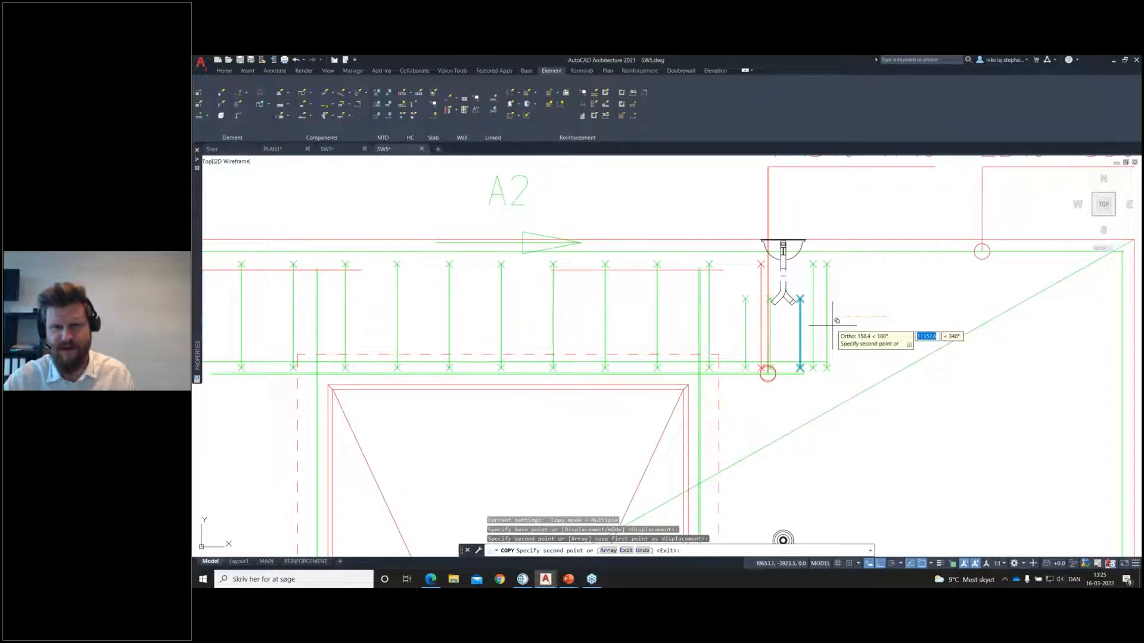
{"action": "left_click", "coordinate": [834, 324]}
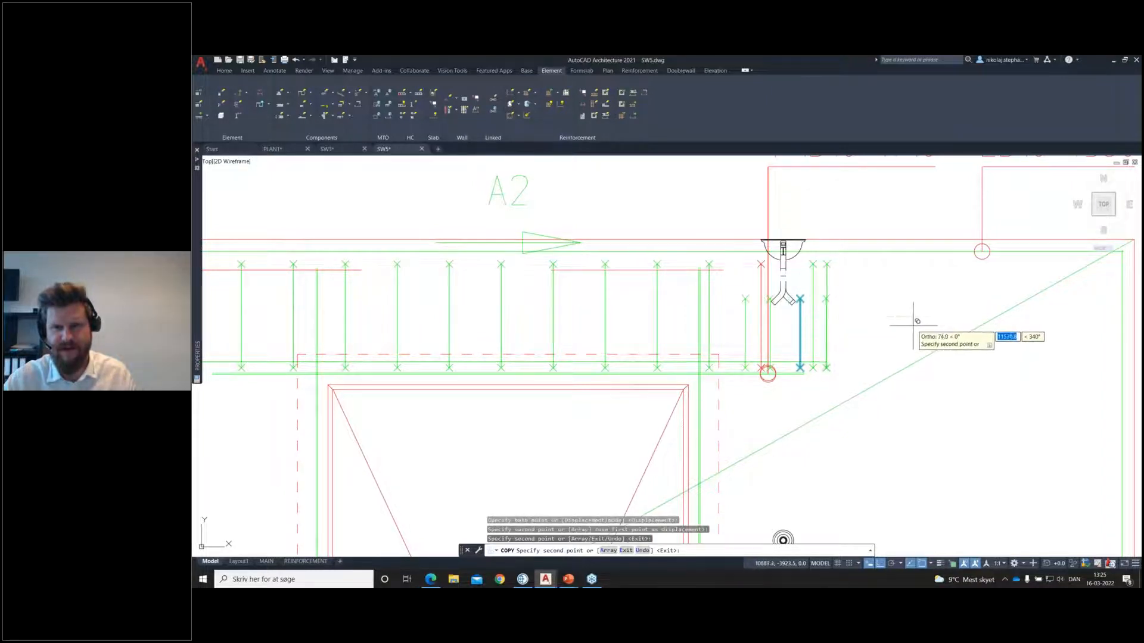
{"action": "left_click", "coordinate": [913, 314]}
{"action": "key", "text": "Return"}
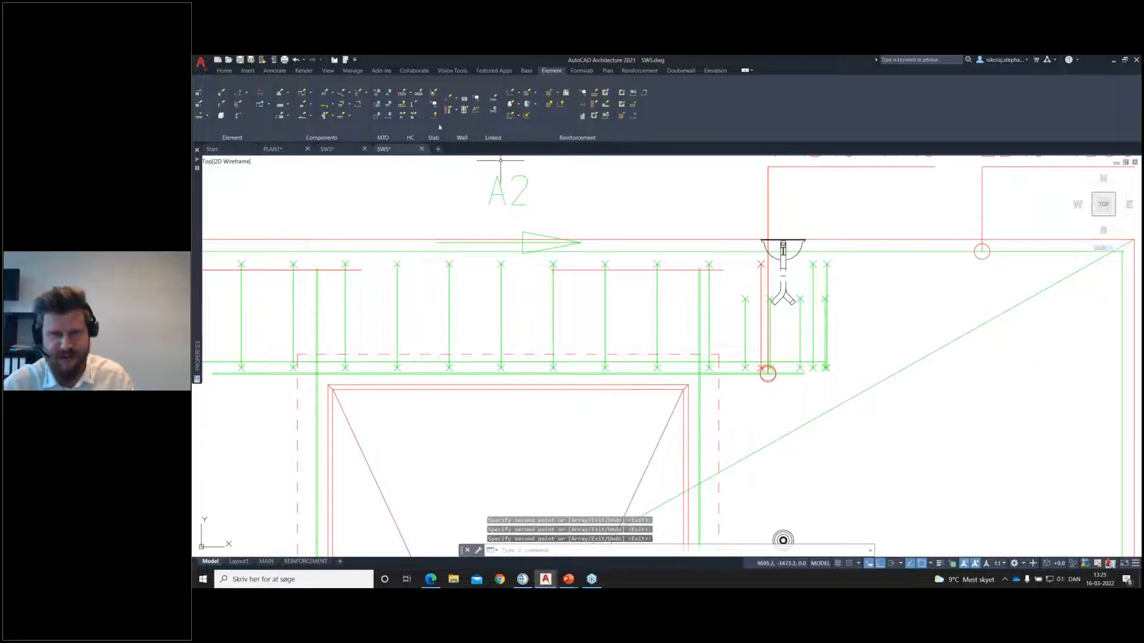
Step: Edit reinforcement group A2 and delete its three full-height stirrups around the lifting anchor
{"action": "left_click", "coordinate": [520, 118]}
{"action": "left_click", "coordinate": [536, 159]}
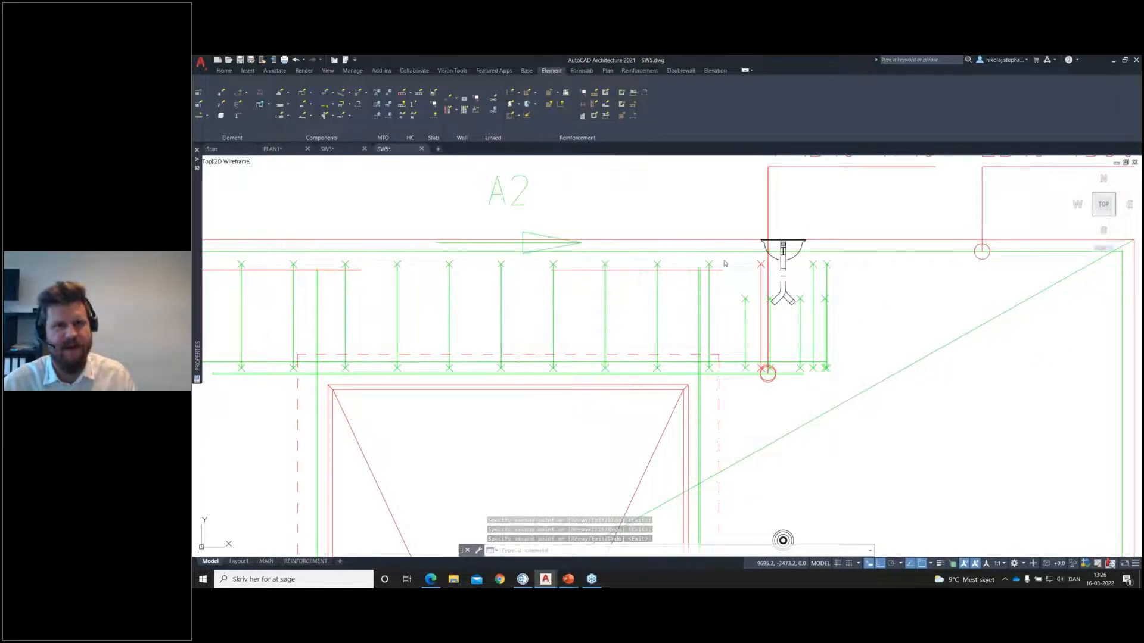
{"action": "left_click", "coordinate": [814, 289]}
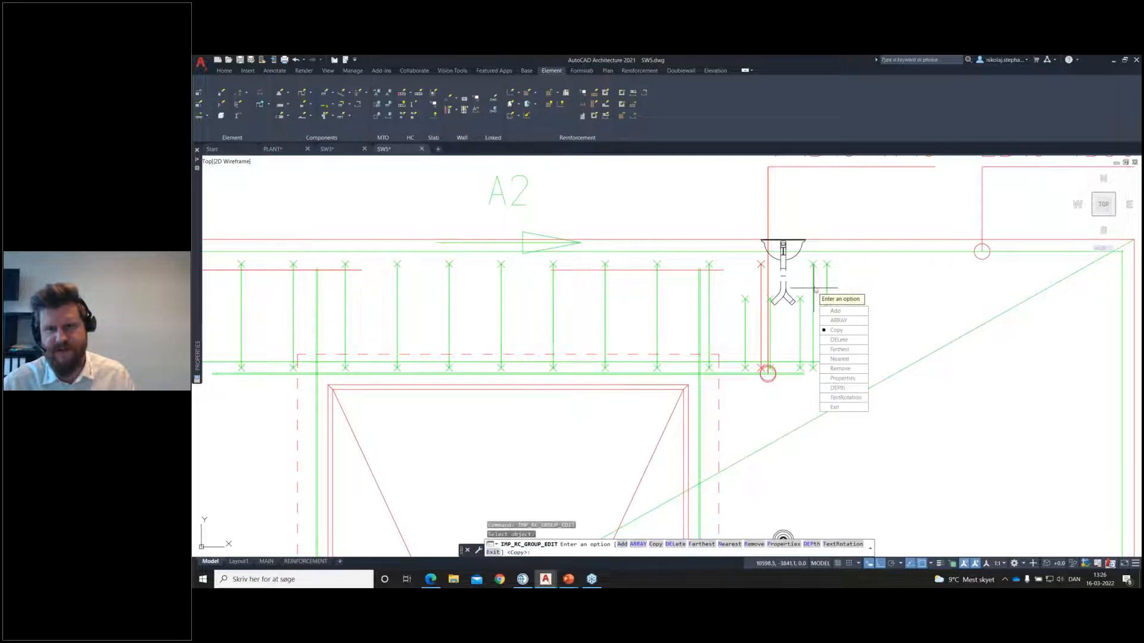
{"action": "left_click", "coordinate": [838, 339]}
{"action": "left_click", "coordinate": [834, 270]}
{"action": "left_click", "coordinate": [808, 280]}
{"action": "left_click", "coordinate": [761, 284]}
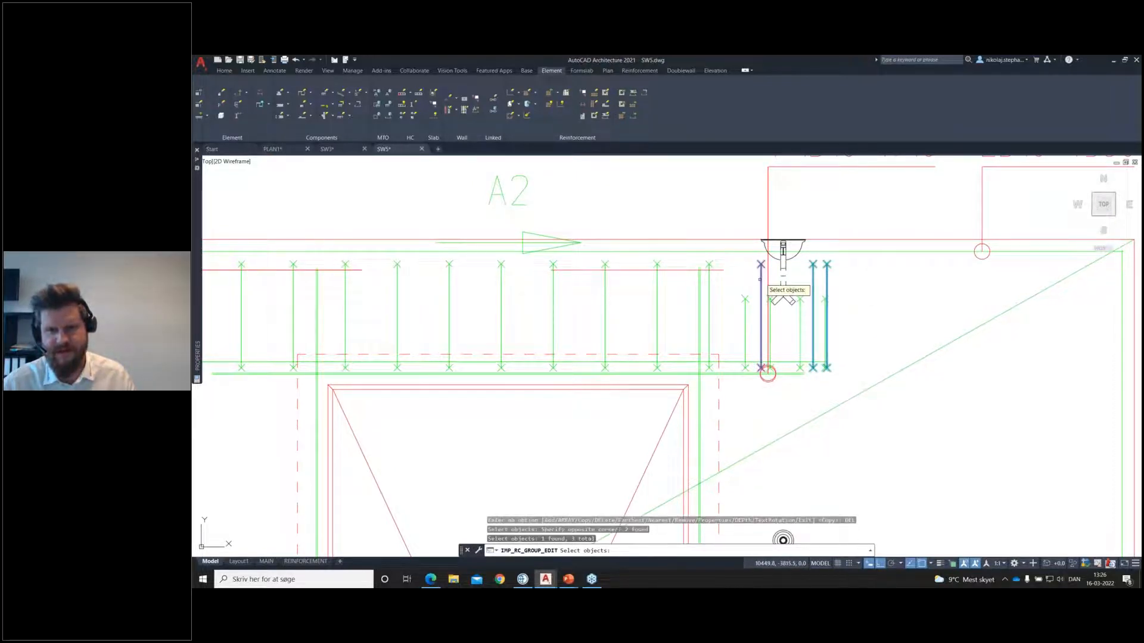
{"action": "key", "text": "Return"}
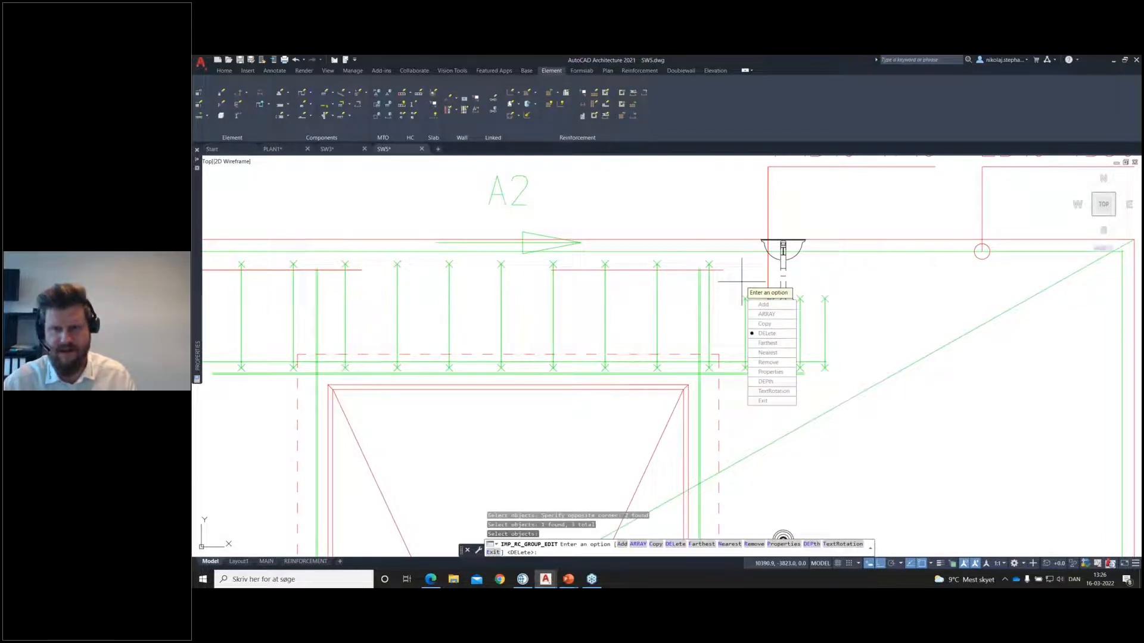
Step: Within the group edit, copy the lower horizontal bars of A2 up to just inside the tops of the short stirrups
{"action": "left_click", "coordinate": [754, 332]}
{"action": "left_click", "coordinate": [813, 352]}
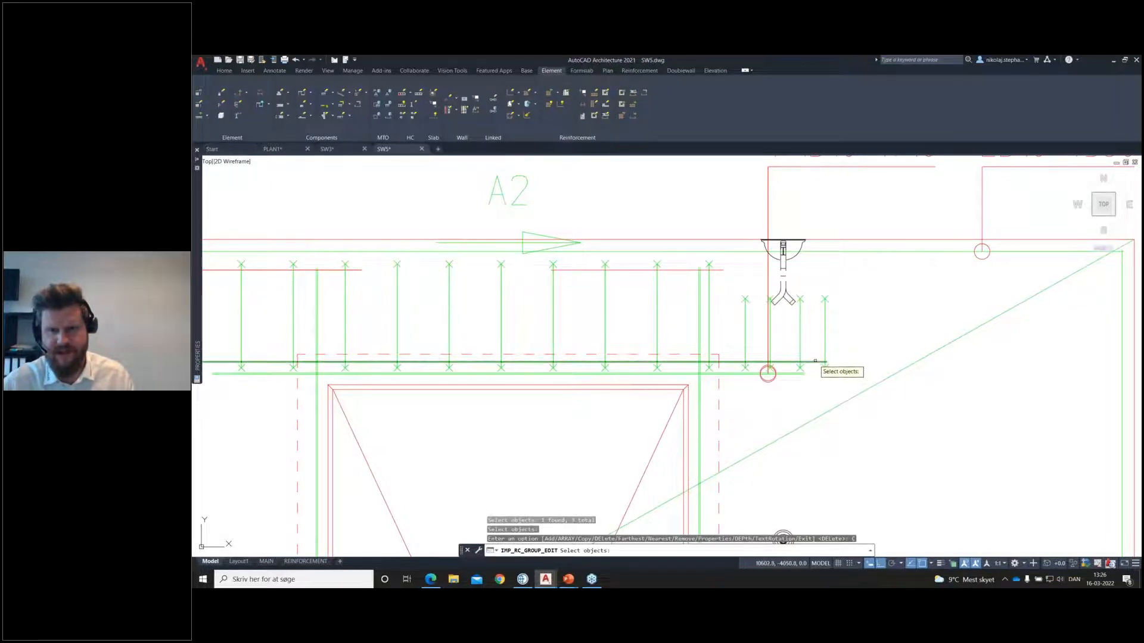
{"action": "left_click", "coordinate": [812, 367]}
{"action": "key", "text": "Return"}
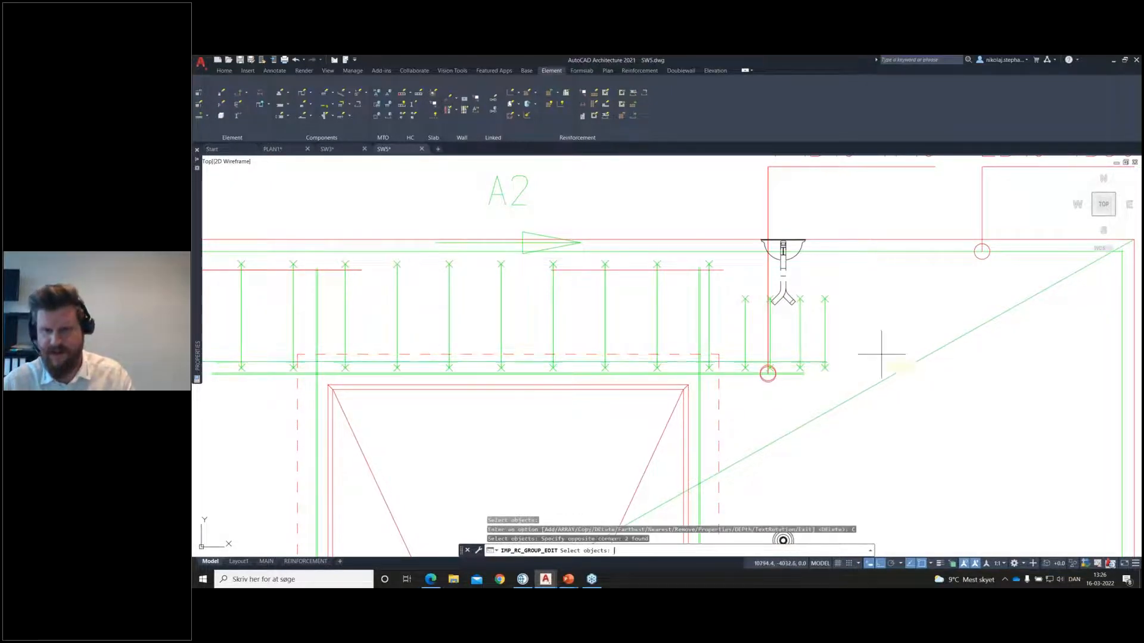
{"action": "left_click", "coordinate": [836, 363]}
{"action": "left_click", "coordinate": [837, 297]}
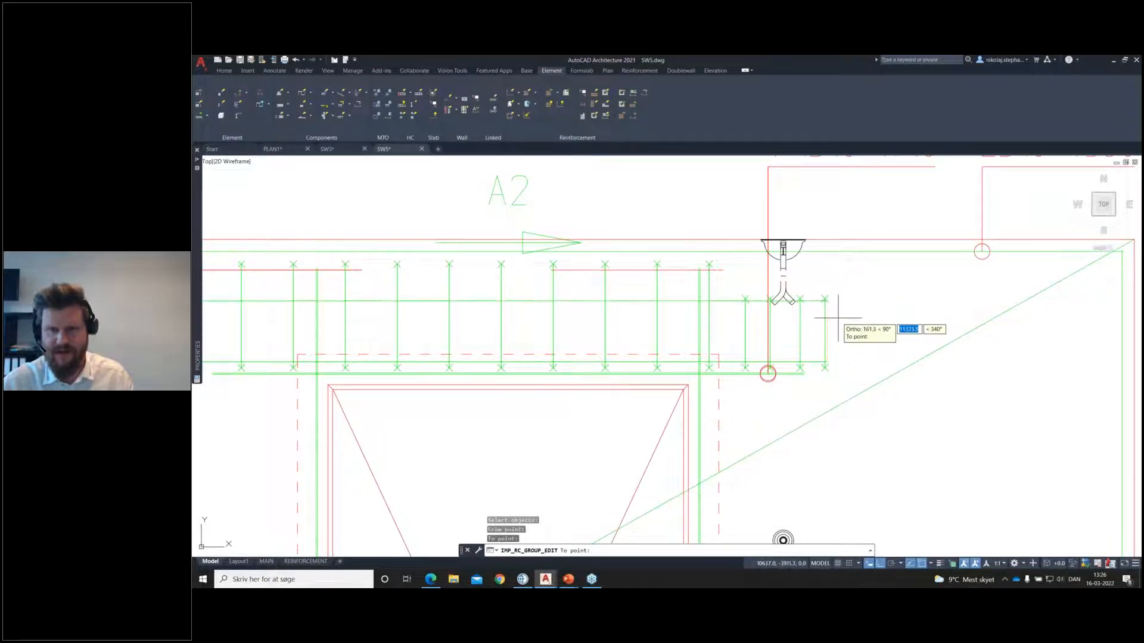
{"action": "key", "text": "Return"}
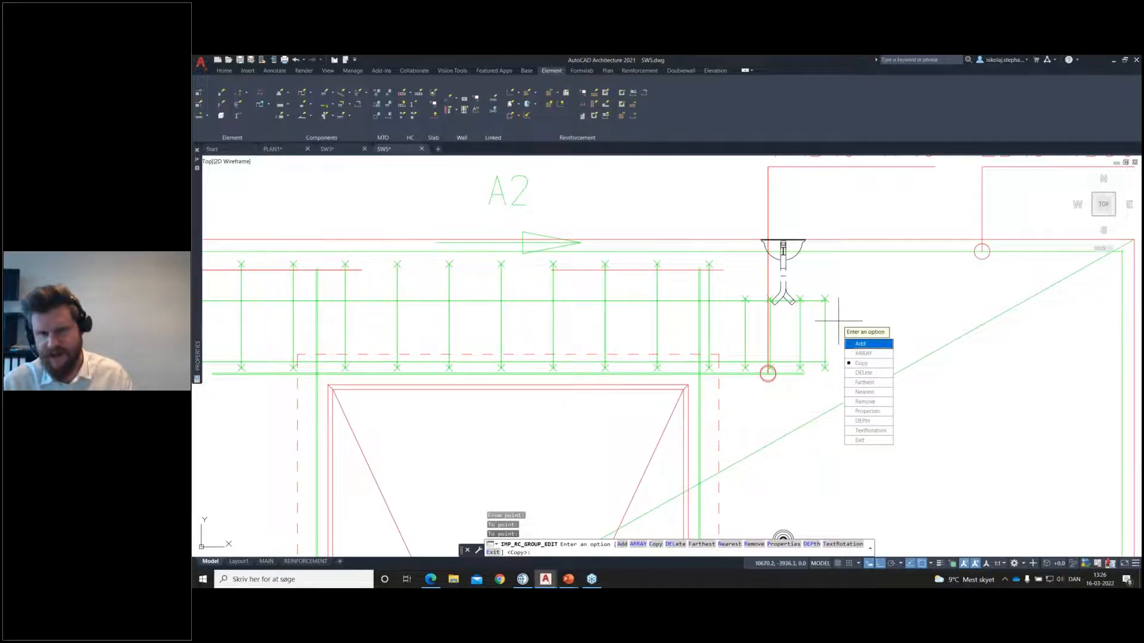
Step: Add the four short stirrups around the lifting anchor to group A2 and finish the group edit
{"action": "key", "text": "Return"}
{"action": "left_click", "coordinate": [838, 320]}
{"action": "left_click", "coordinate": [788, 338]}
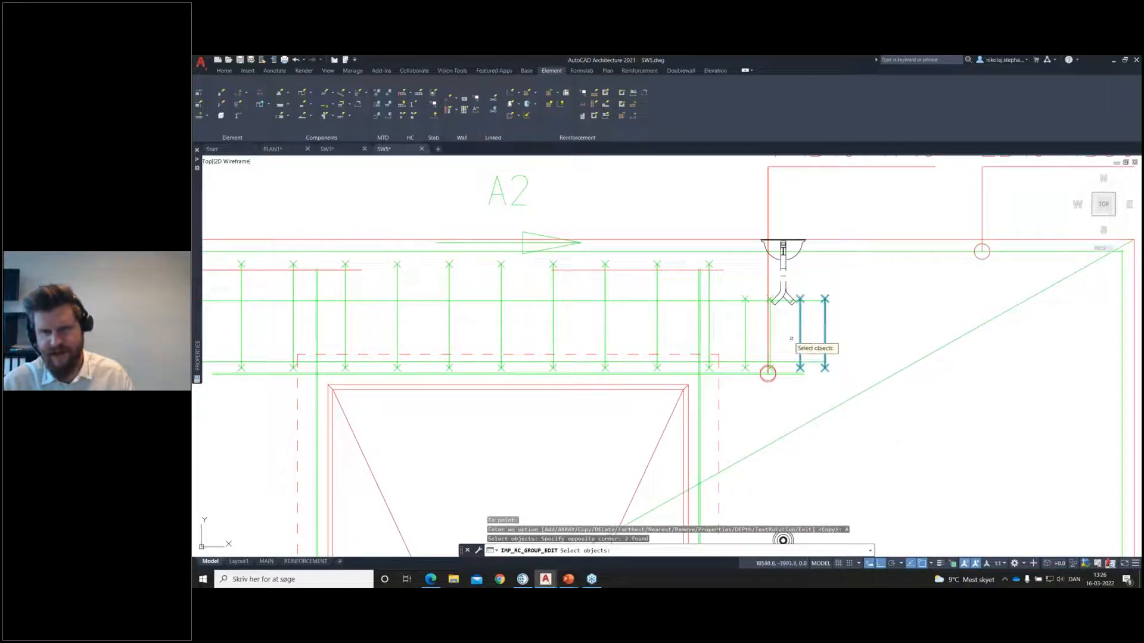
{"action": "left_click", "coordinate": [769, 310]}
{"action": "left_click", "coordinate": [745, 304]}
{"action": "key", "text": "Return"}
{"action": "type", "text": "E"}
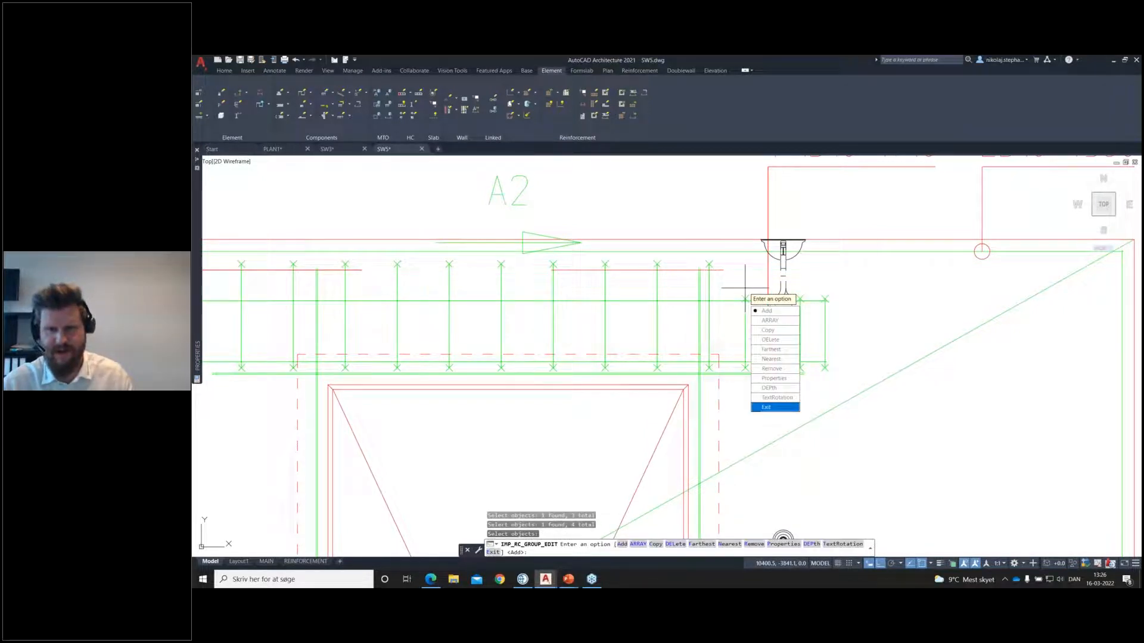
{"action": "key", "text": "Return"}
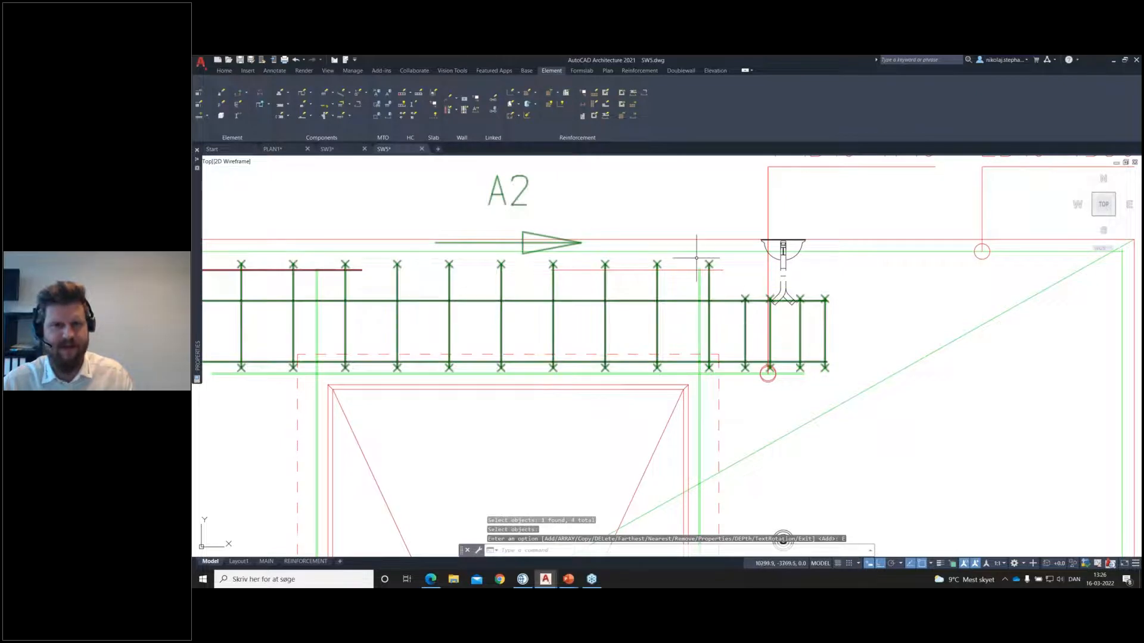
Step: Reopen group A2 for editing, add the copied upper bar at the right side of the door opening, and finish the edit
{"action": "left_click", "coordinate": [518, 116]}
{"action": "left_click", "coordinate": [529, 147]}
{"action": "left_click", "coordinate": [673, 300]}
{"action": "left_click", "coordinate": [693, 322]}
{"action": "left_click", "coordinate": [673, 271]}
{"action": "key", "text": "Return"}
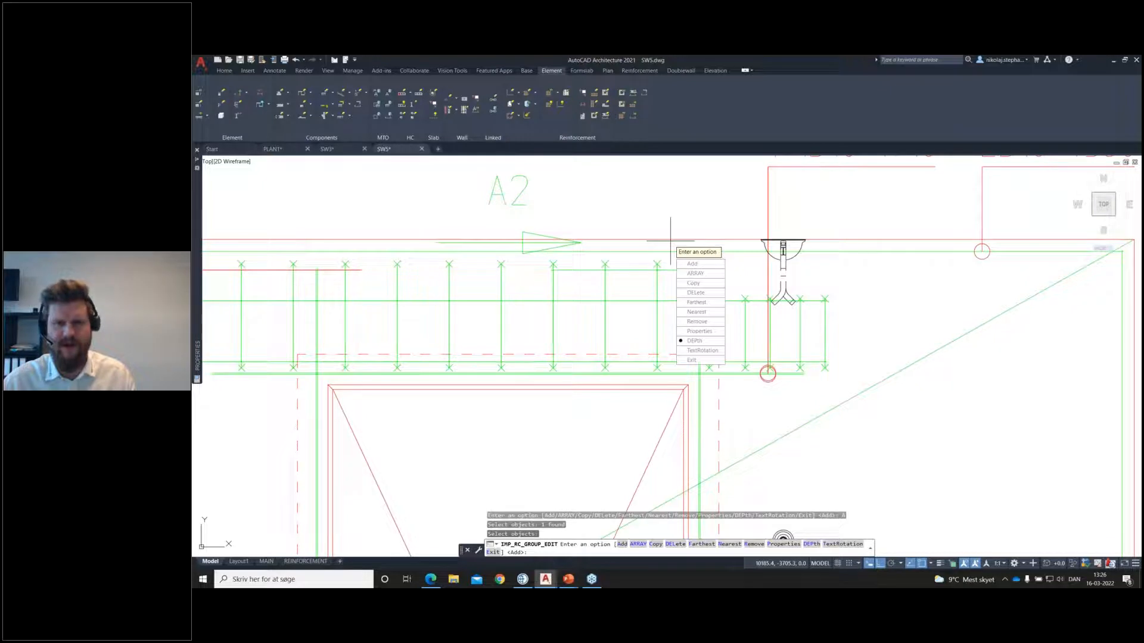
{"action": "type", "text": "E"}
{"action": "key", "text": "Return"}
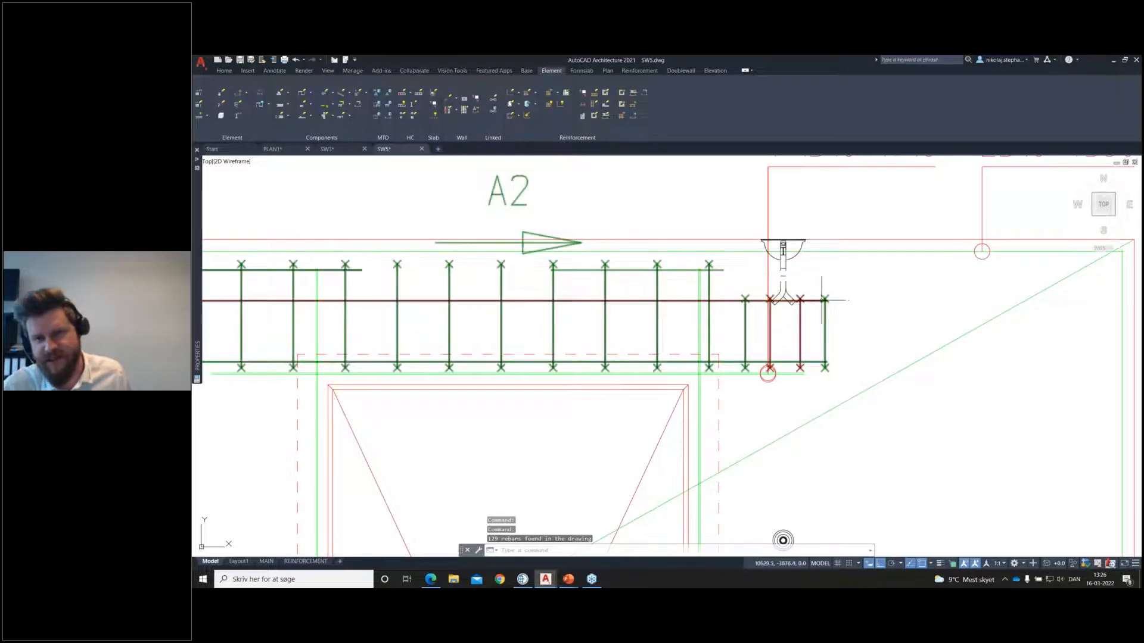
{"action": "scroll", "coordinate": [783, 295], "scroll_direction": "up", "scroll_amount": 4}
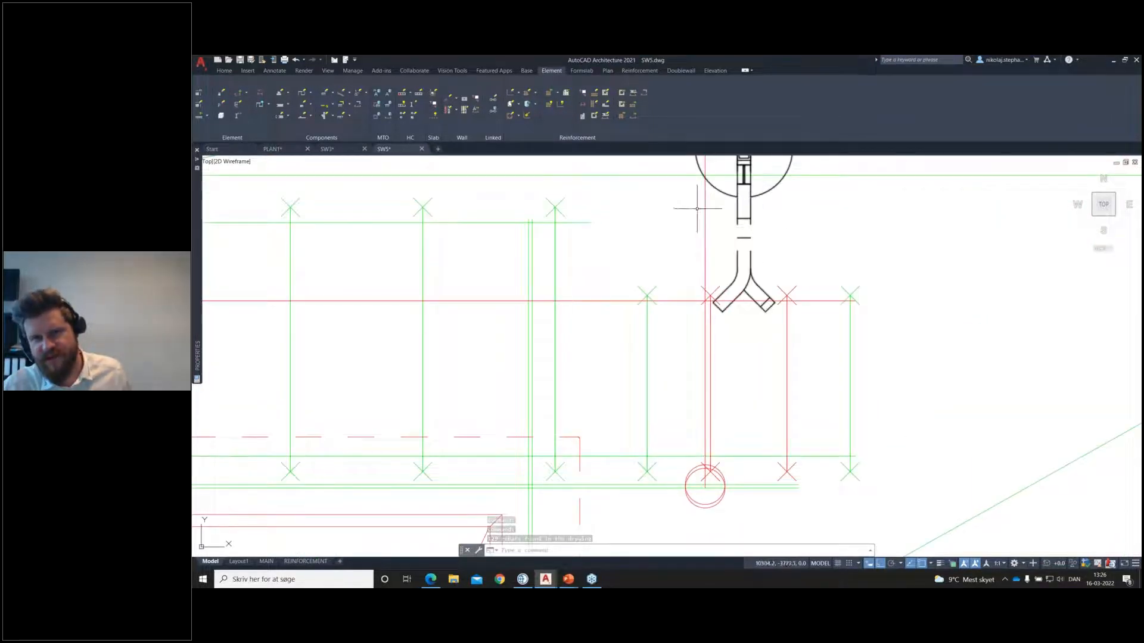
{"action": "scroll", "coordinate": [765, 296], "scroll_direction": "down", "scroll_amount": 2}
{"action": "scroll", "coordinate": [766, 296], "scroll_direction": "down", "scroll_amount": 2}
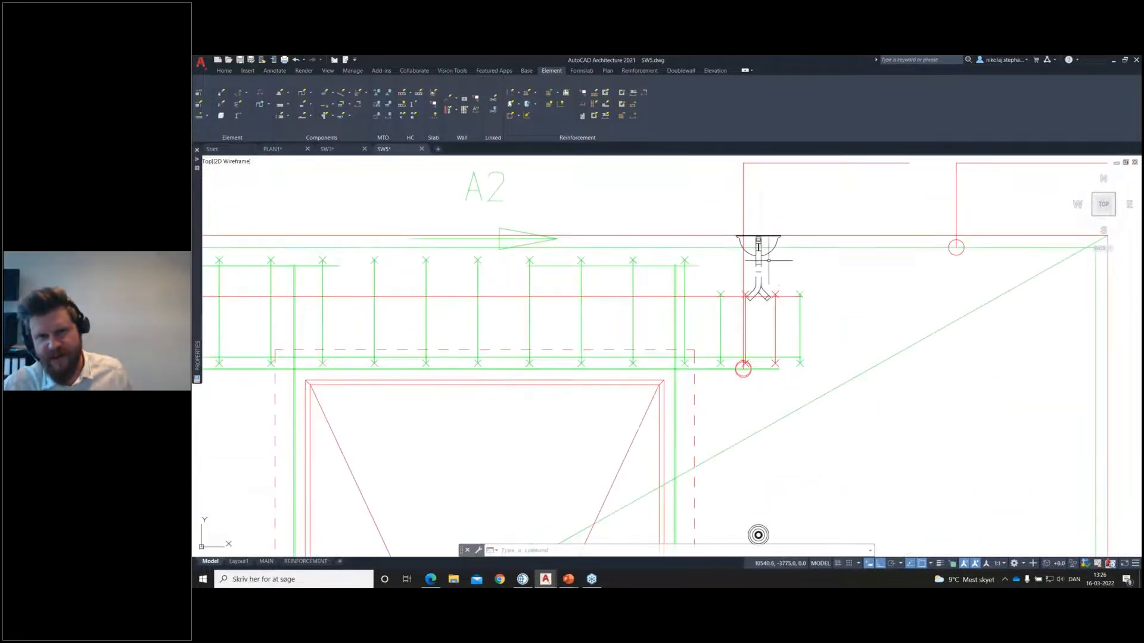
Step: Add a section marker below the left part of group A2's line-up view, with tolerances of 150 before and after the section
{"action": "scroll", "coordinate": [787, 256], "scroll_direction": "down", "scroll_amount": 2}
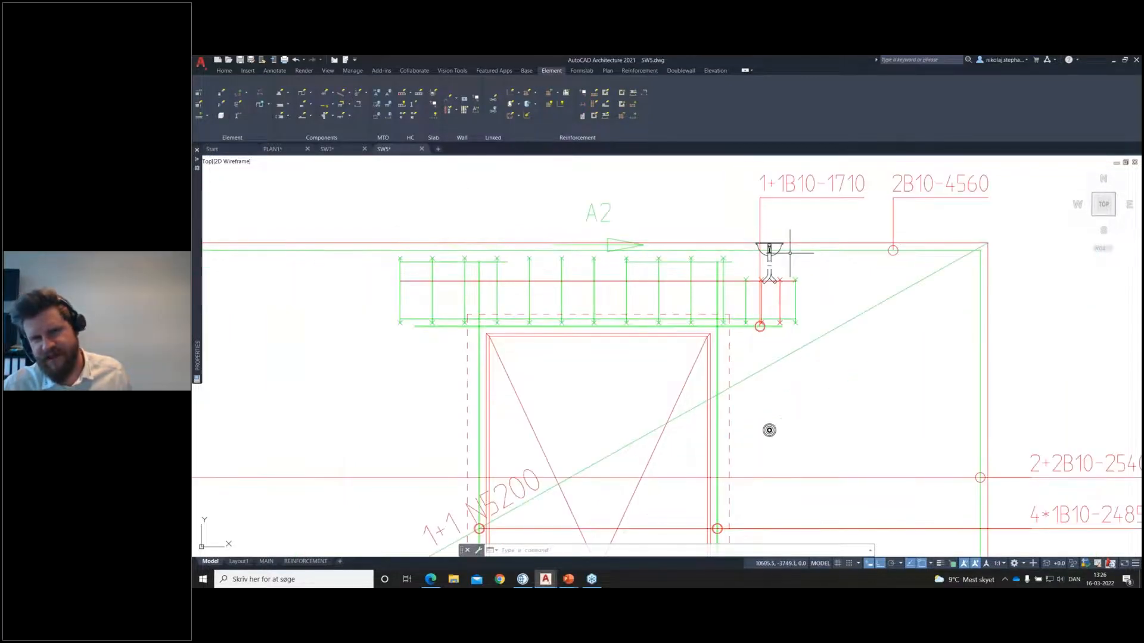
{"action": "scroll", "coordinate": [788, 259], "scroll_direction": "down", "scroll_amount": 10}
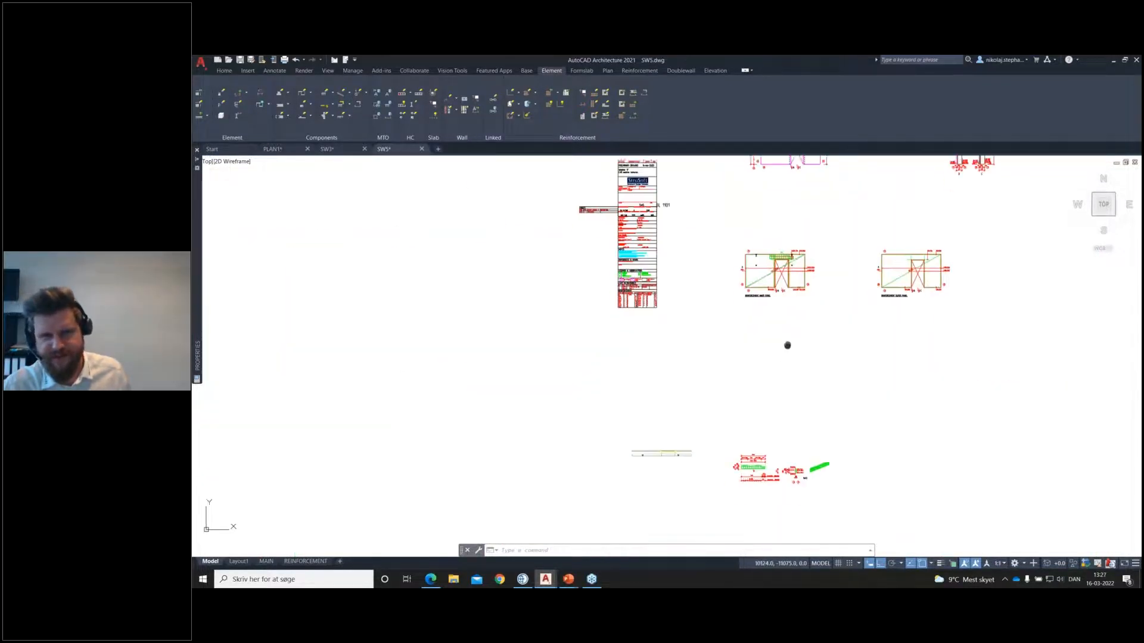
{"action": "scroll", "coordinate": [822, 381], "scroll_direction": "up", "scroll_amount": 2}
{"action": "middle_click_drag", "start_coordinate": [814, 382], "coordinate": [815, 338]}
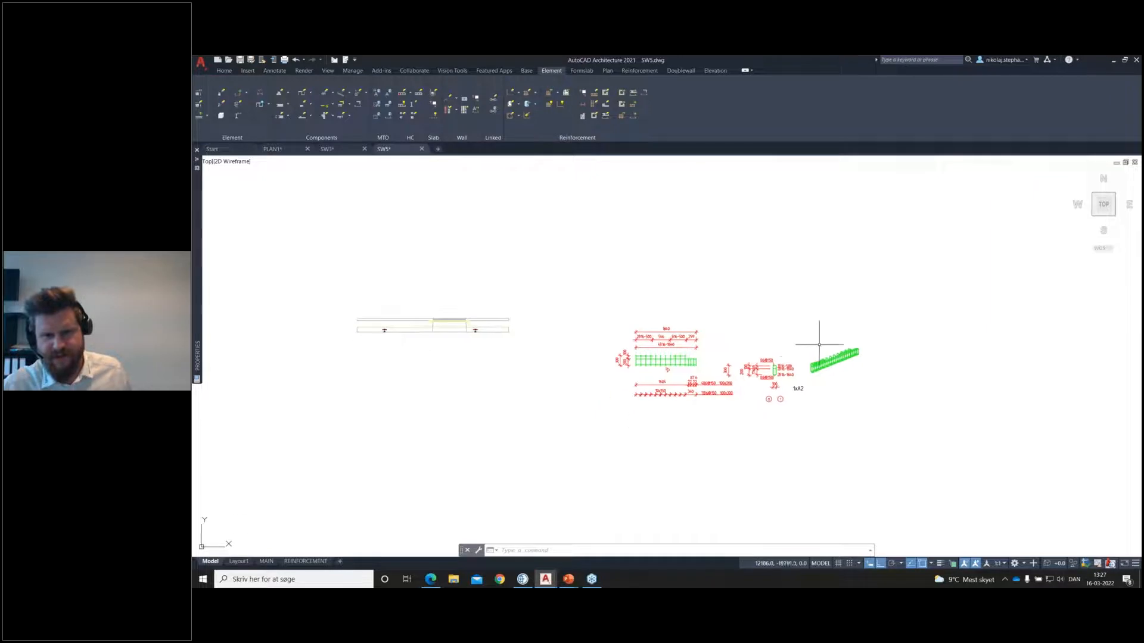
{"action": "scroll", "coordinate": [733, 360], "scroll_direction": "up", "scroll_amount": 2}
{"action": "scroll", "coordinate": [771, 326], "scroll_direction": "up", "scroll_amount": 2}
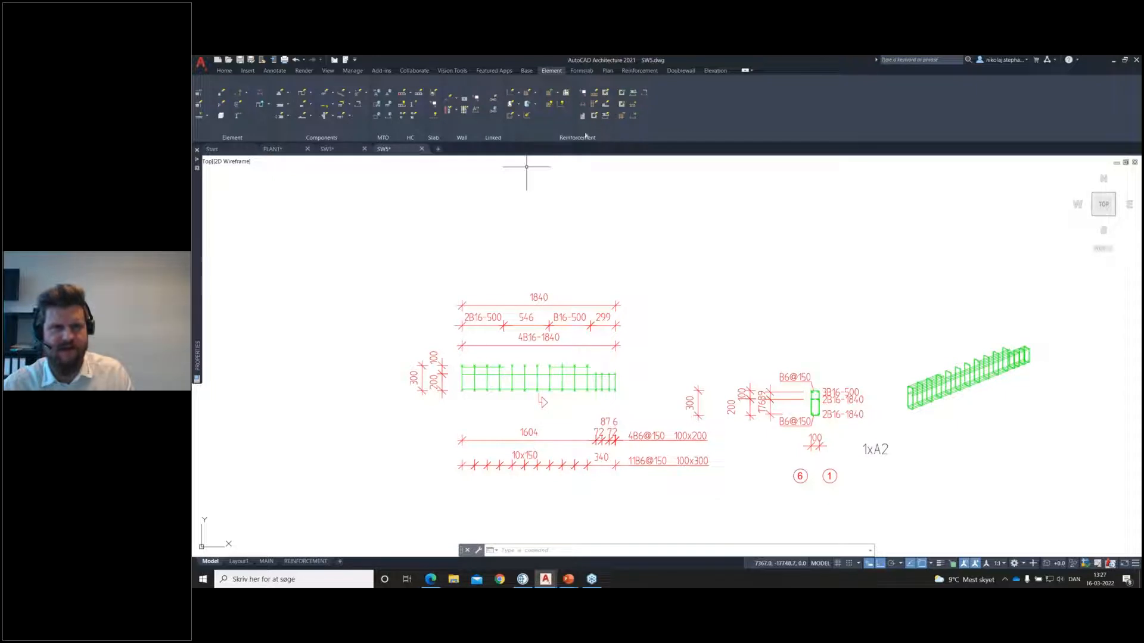
{"action": "middle_click_drag", "start_coordinate": [673, 342], "coordinate": [727, 308]}
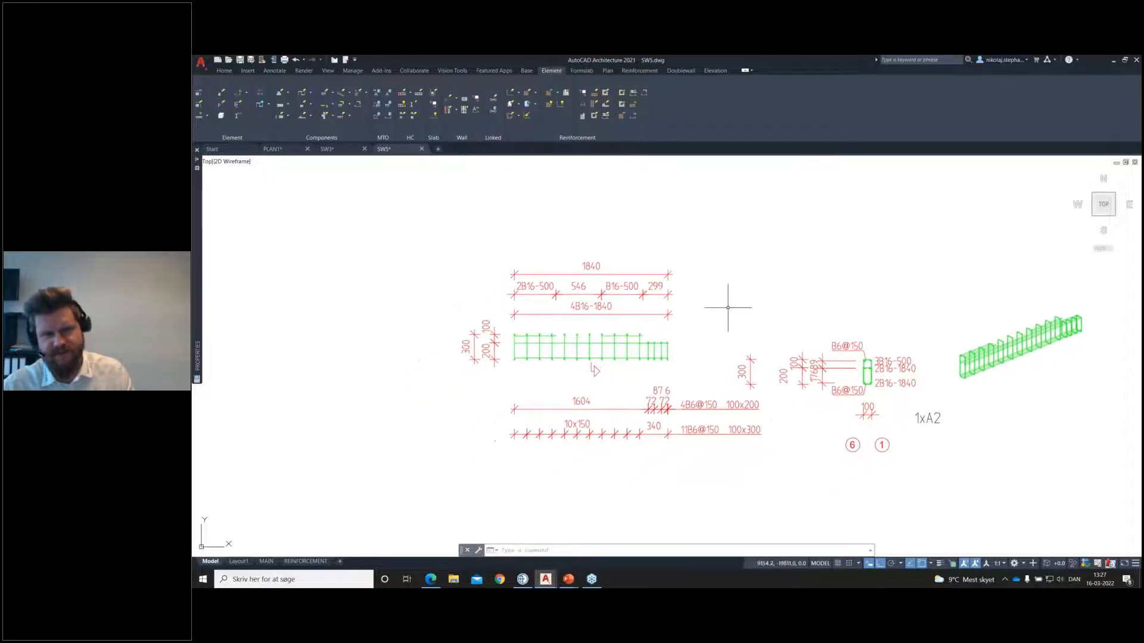
{"action": "left_click", "coordinate": [519, 118]}
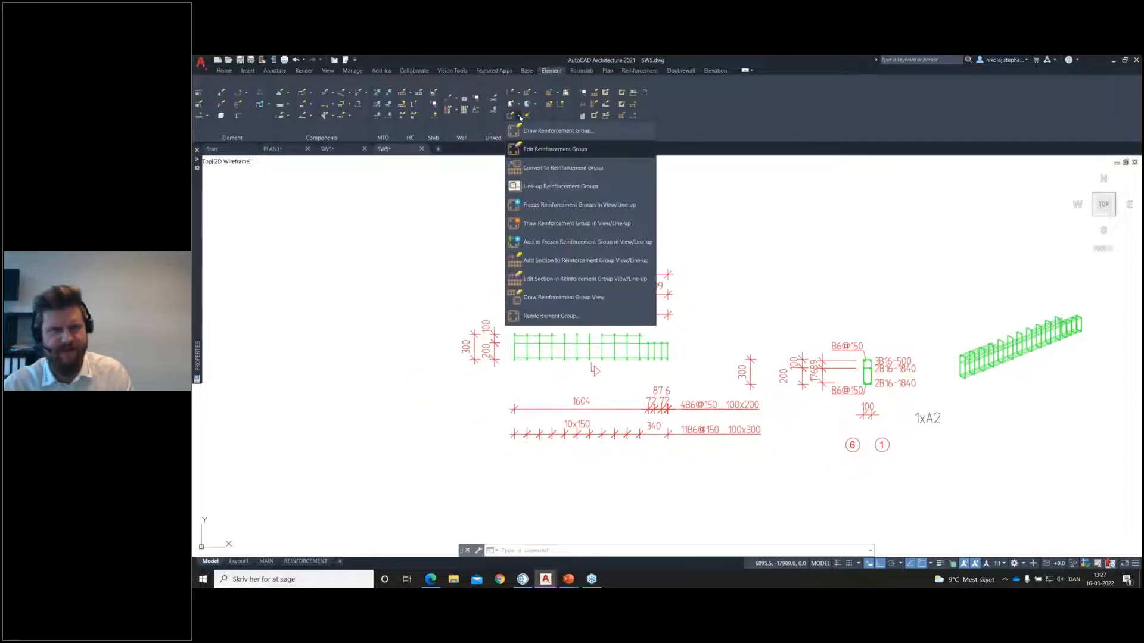
{"action": "left_click", "coordinate": [592, 262]}
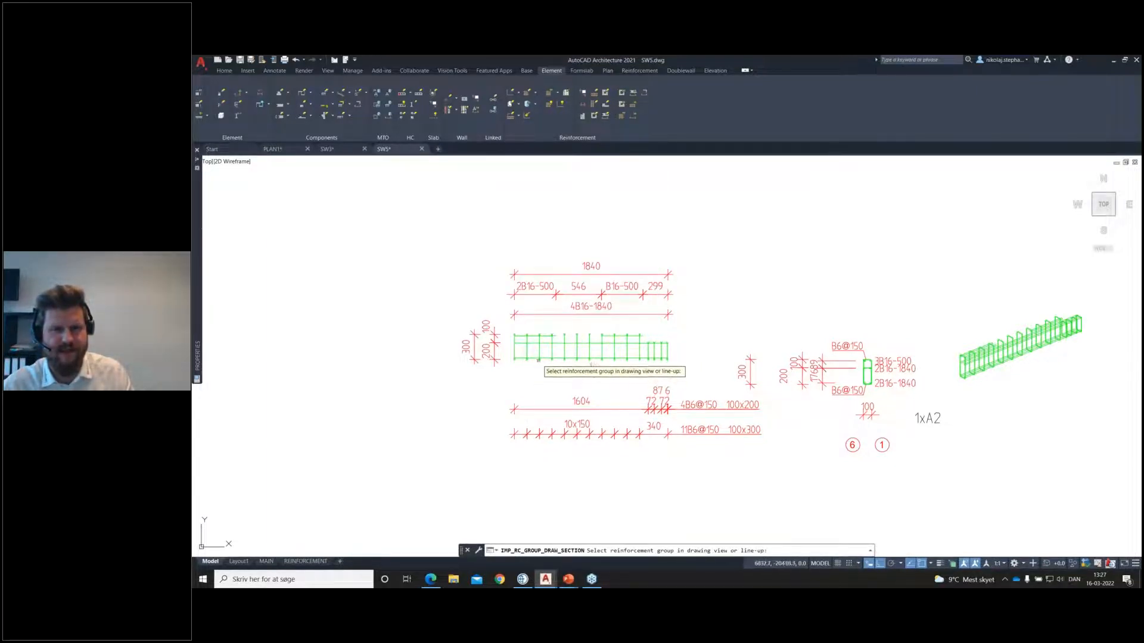
{"action": "left_click", "coordinate": [546, 358]}
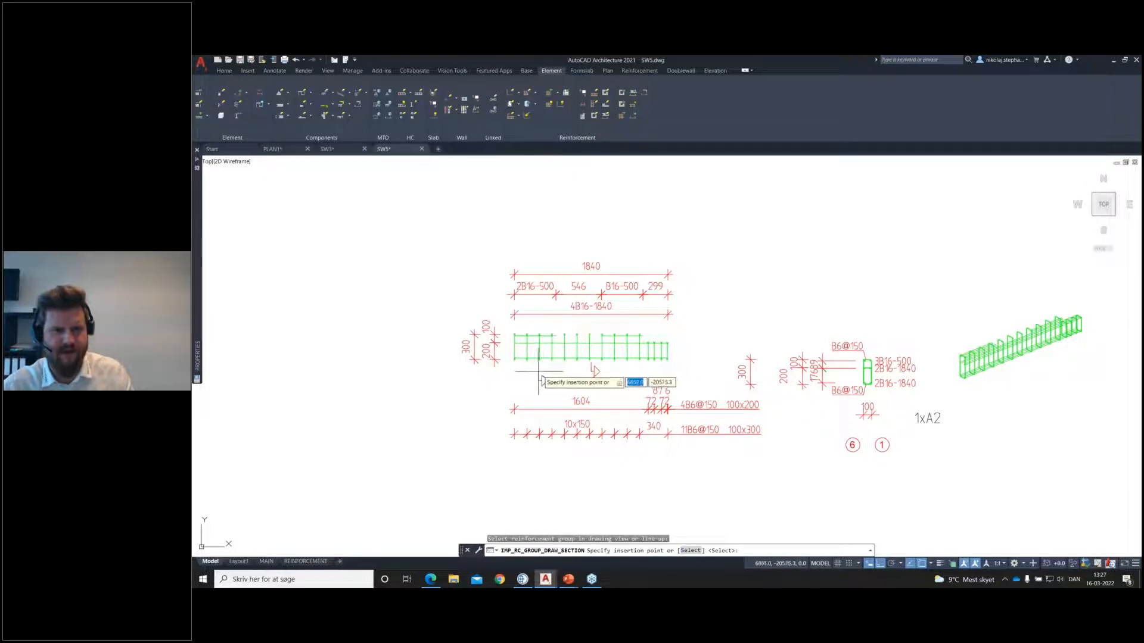
{"action": "left_click", "coordinate": [533, 367]}
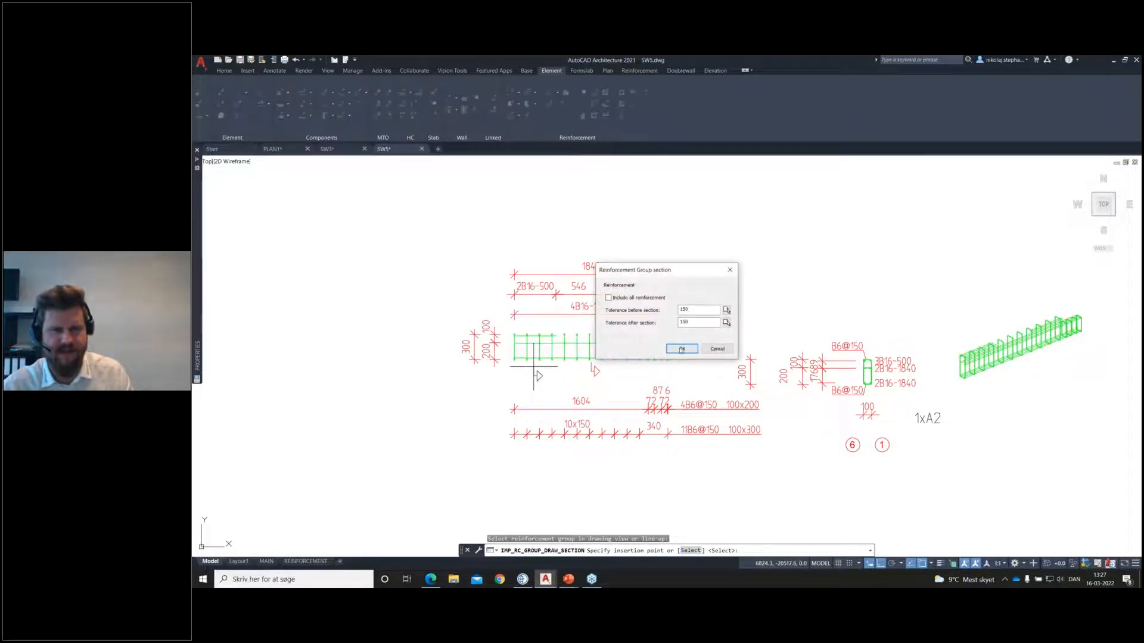
{"action": "left_click", "coordinate": [682, 349]}
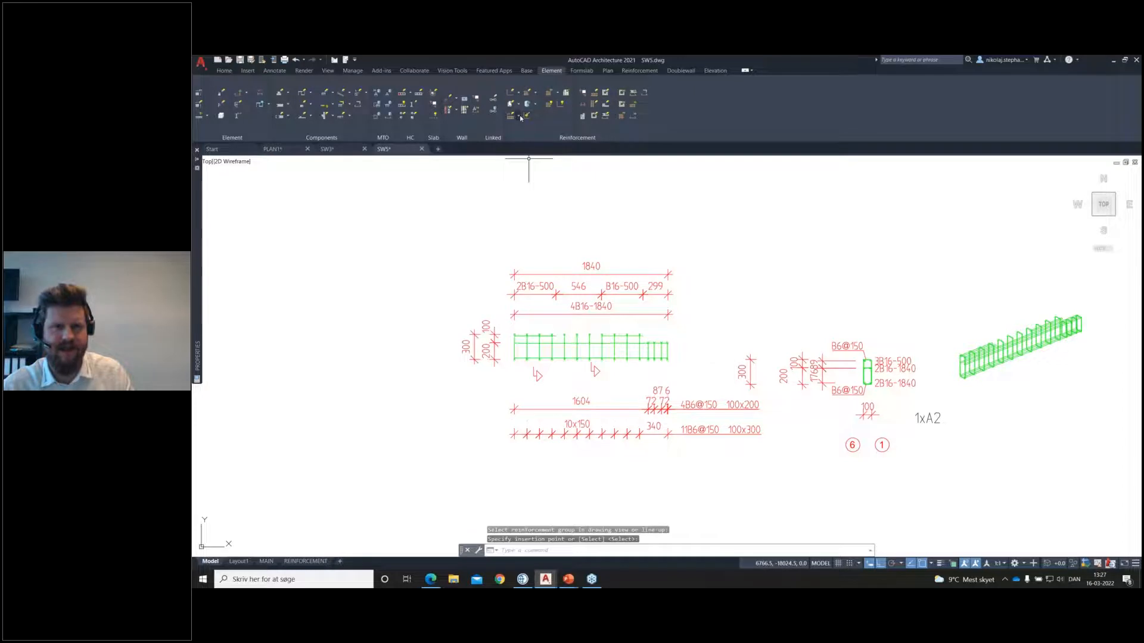
Step: Add another section to group A2's line-up view, placed below the short stirrups at its right end
{"action": "left_click", "coordinate": [521, 117]}
{"action": "left_click", "coordinate": [581, 259]}
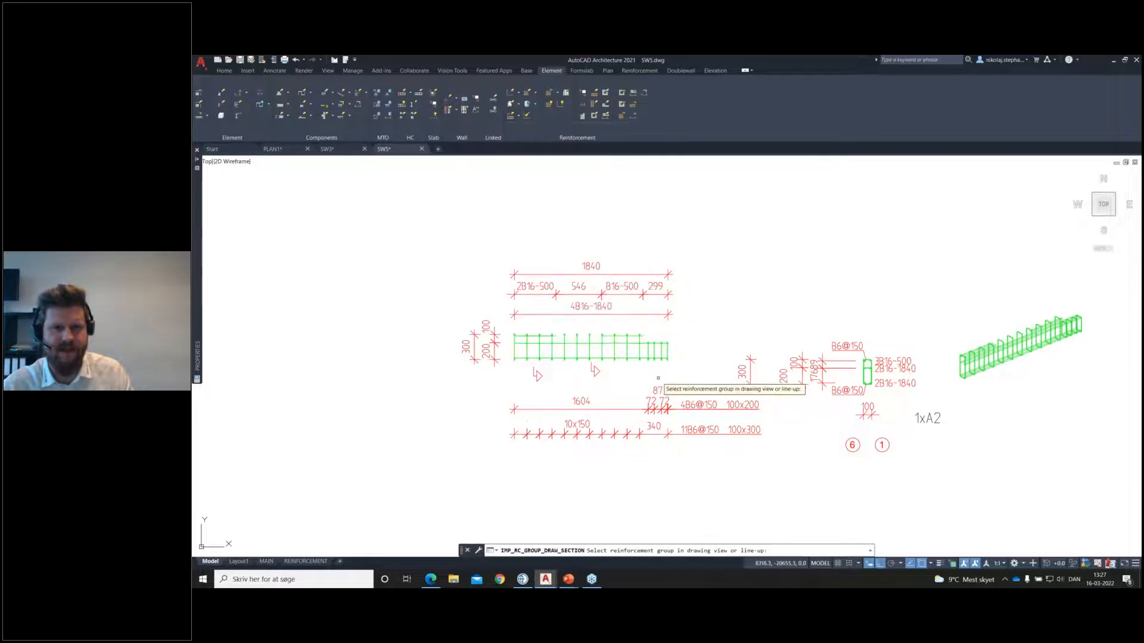
{"action": "left_click", "coordinate": [660, 359]}
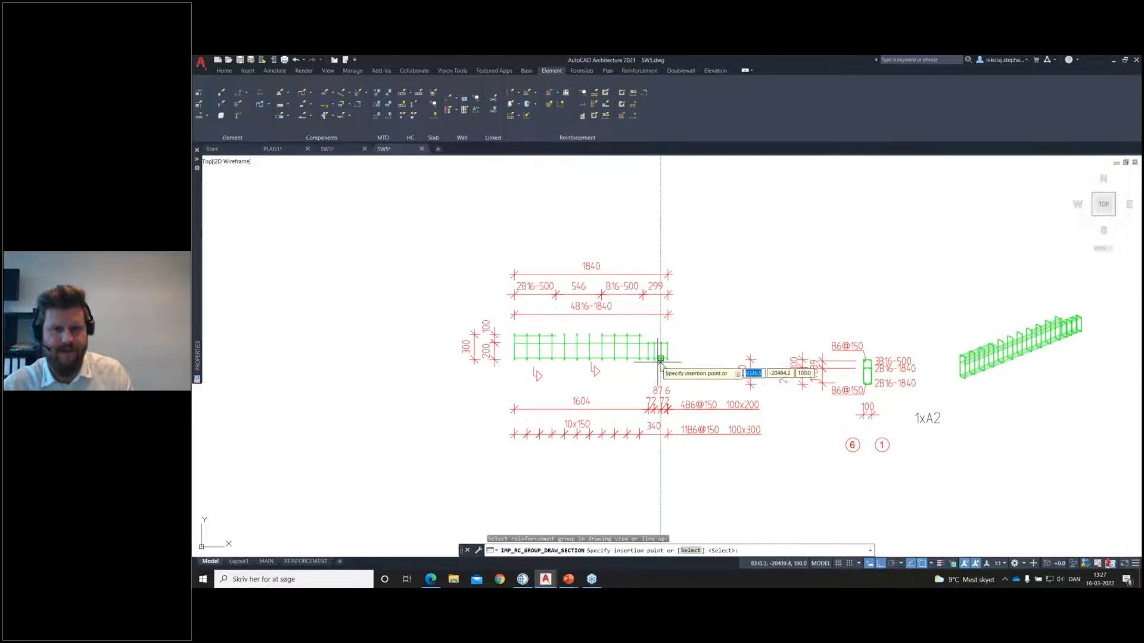
{"action": "scroll", "coordinate": [660, 359], "scroll_direction": "up", "scroll_amount": 4}
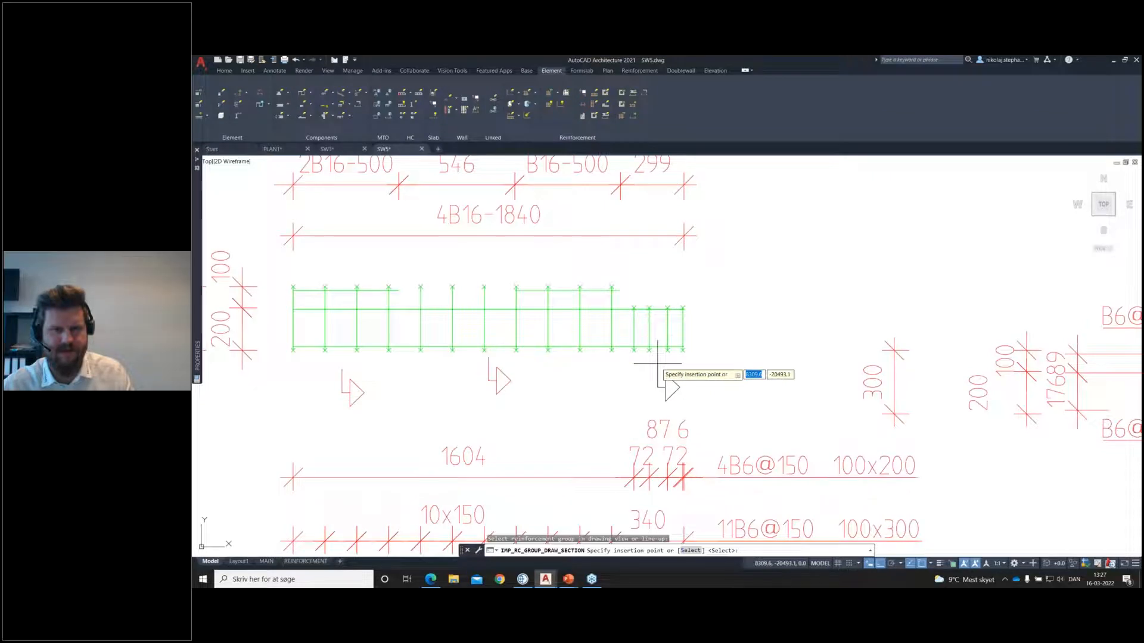
{"action": "left_click", "coordinate": [658, 362]}
{"action": "left_click", "coordinate": [682, 349]}
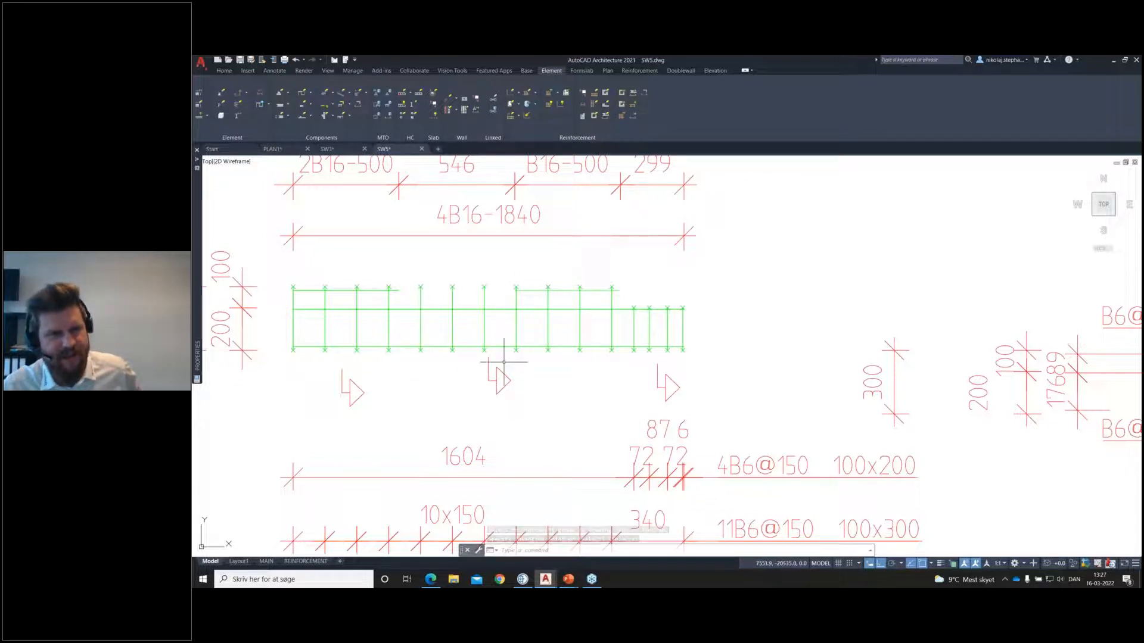
Step: Add a section to group A2's line-up view below the right-hand upper B16-500 bar
{"action": "left_click", "coordinate": [516, 116]}
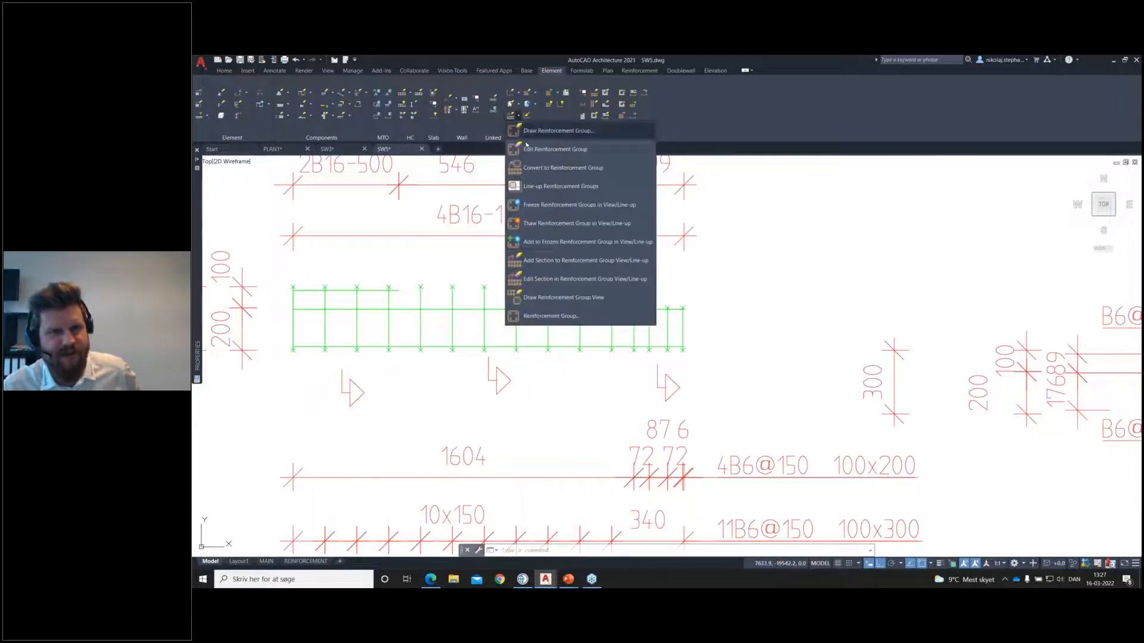
{"action": "left_click", "coordinate": [572, 261]}
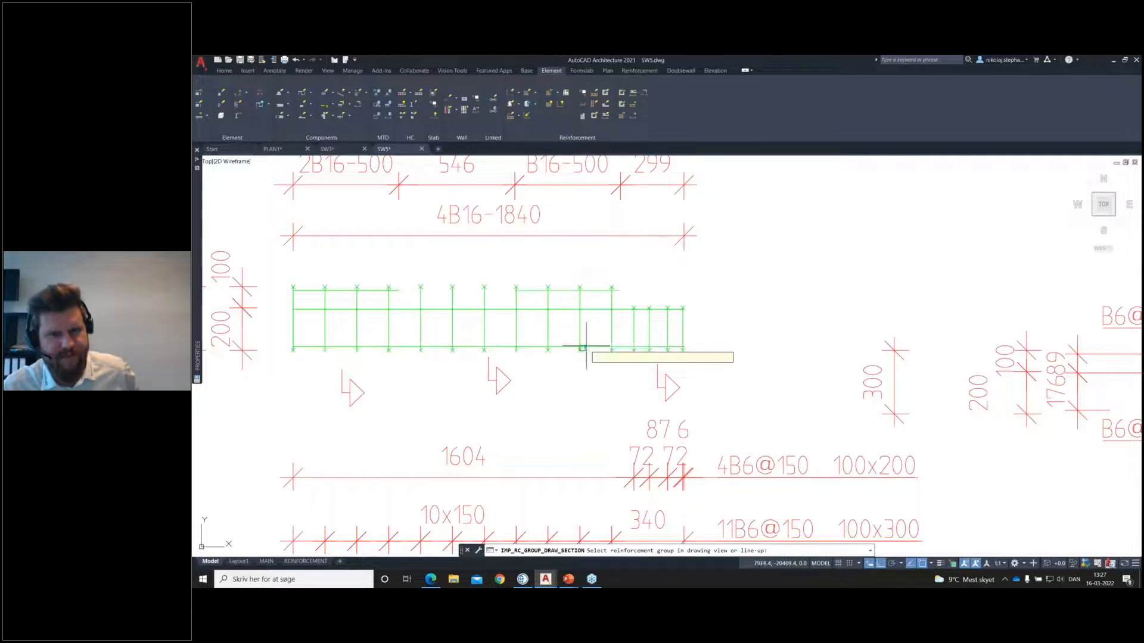
{"action": "left_click", "coordinate": [581, 351]}
{"action": "left_click", "coordinate": [568, 368]}
{"action": "left_click", "coordinate": [681, 348]}
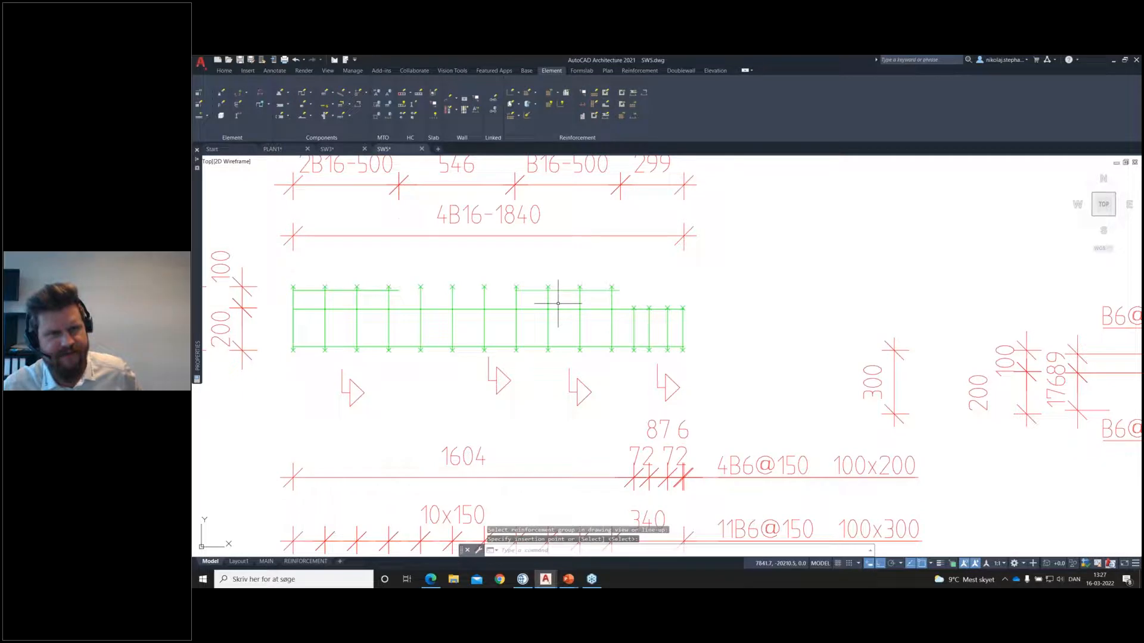
Step: Redraw the reinforcement group view to generate the cross-sections of A2 at the section markers
{"action": "scroll", "coordinate": [558, 303], "scroll_direction": "down", "scroll_amount": 2}
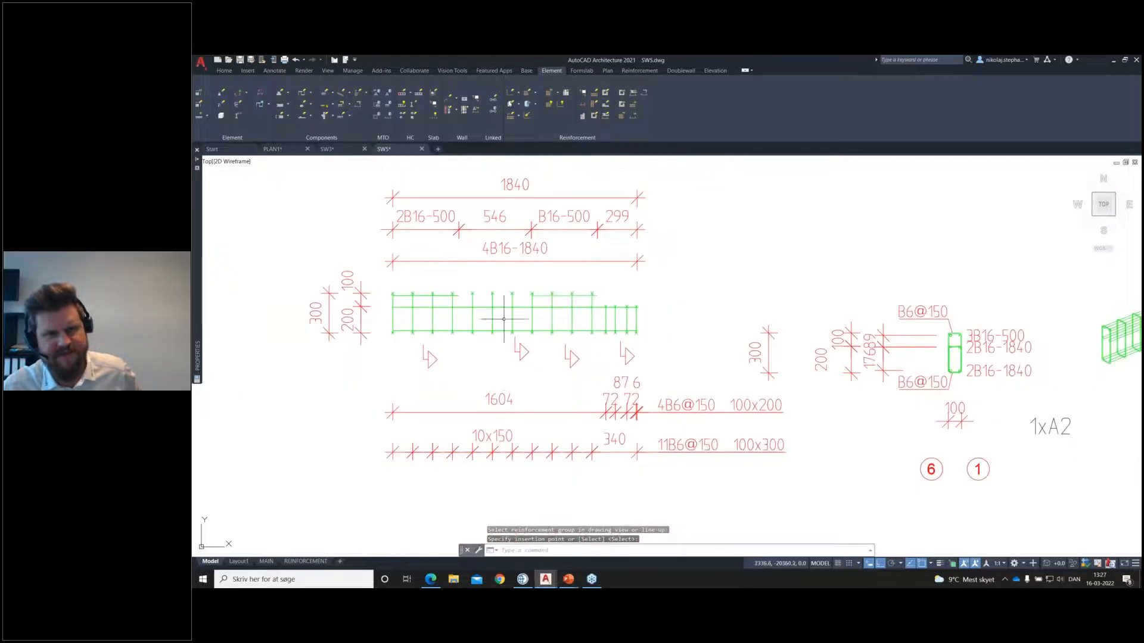
{"action": "left_click", "coordinate": [518, 116]}
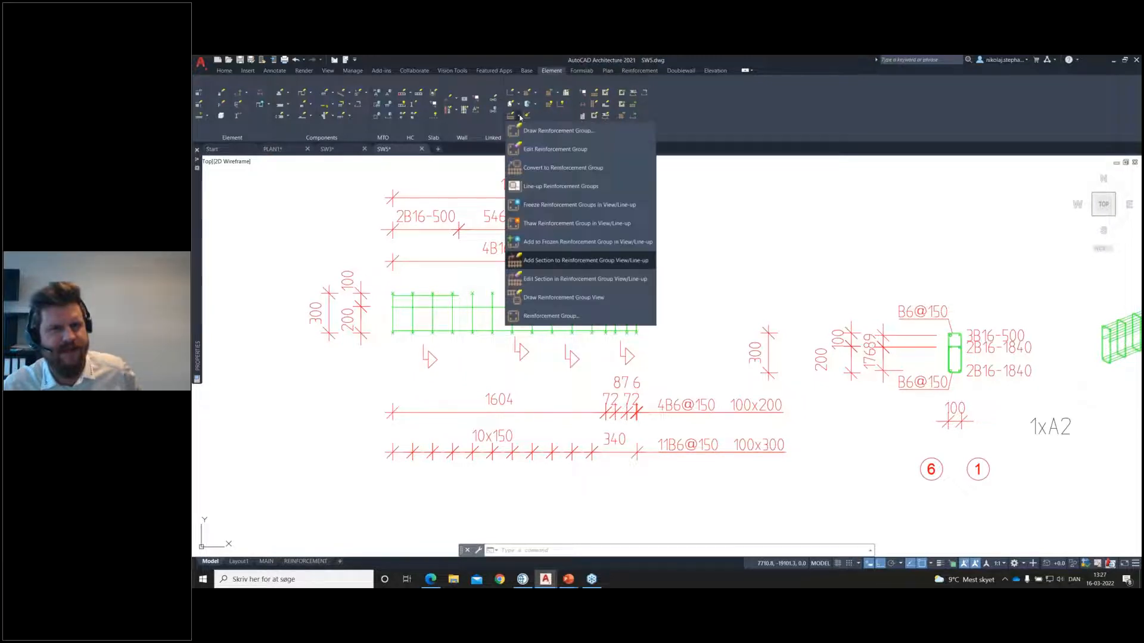
{"action": "left_click", "coordinate": [553, 301]}
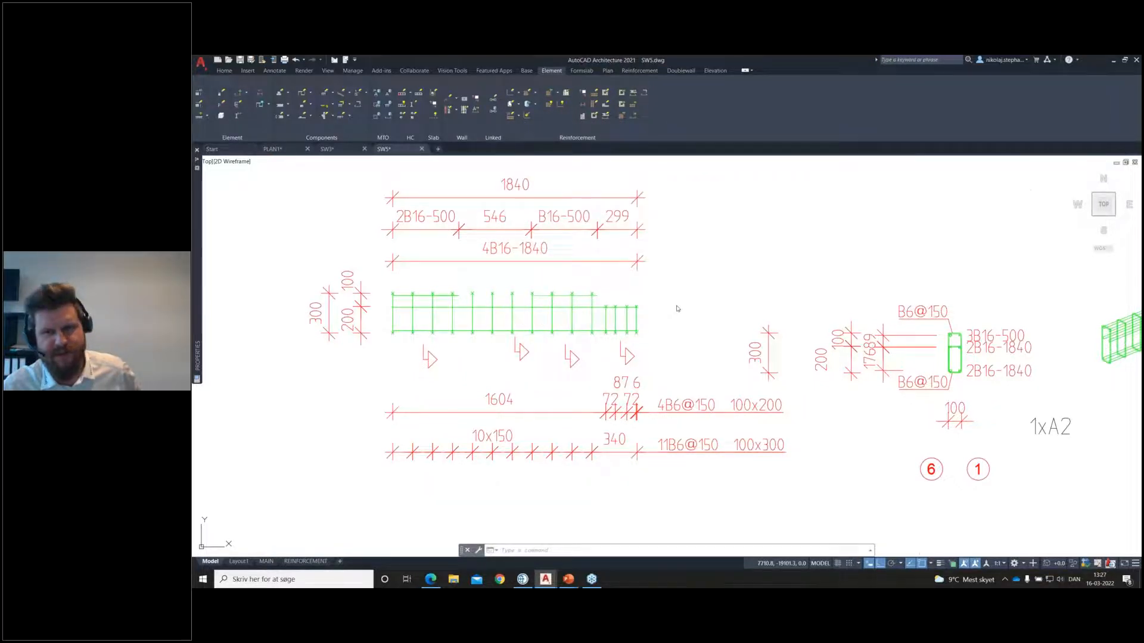
{"action": "scroll", "coordinate": [674, 305], "scroll_direction": "down", "scroll_amount": 2}
{"action": "middle_click_drag", "start_coordinate": [782, 333], "coordinate": [740, 309]}
{"action": "scroll", "coordinate": [740, 315], "scroll_direction": "down", "scroll_amount": 2}
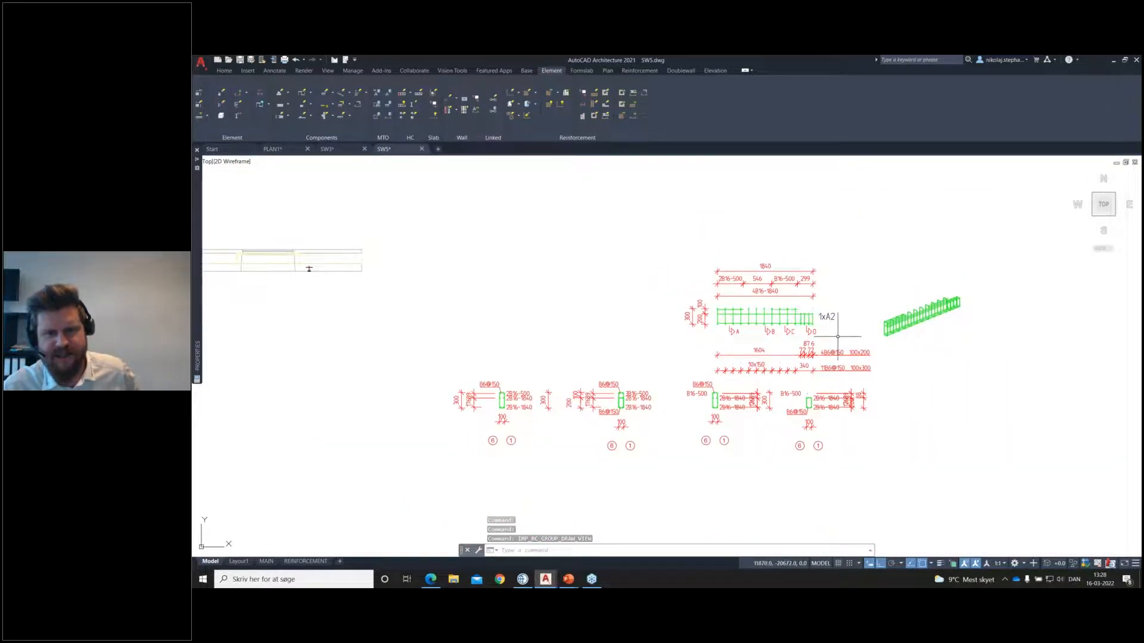
{"action": "middle_click_drag", "start_coordinate": [926, 346], "coordinate": [873, 352]}
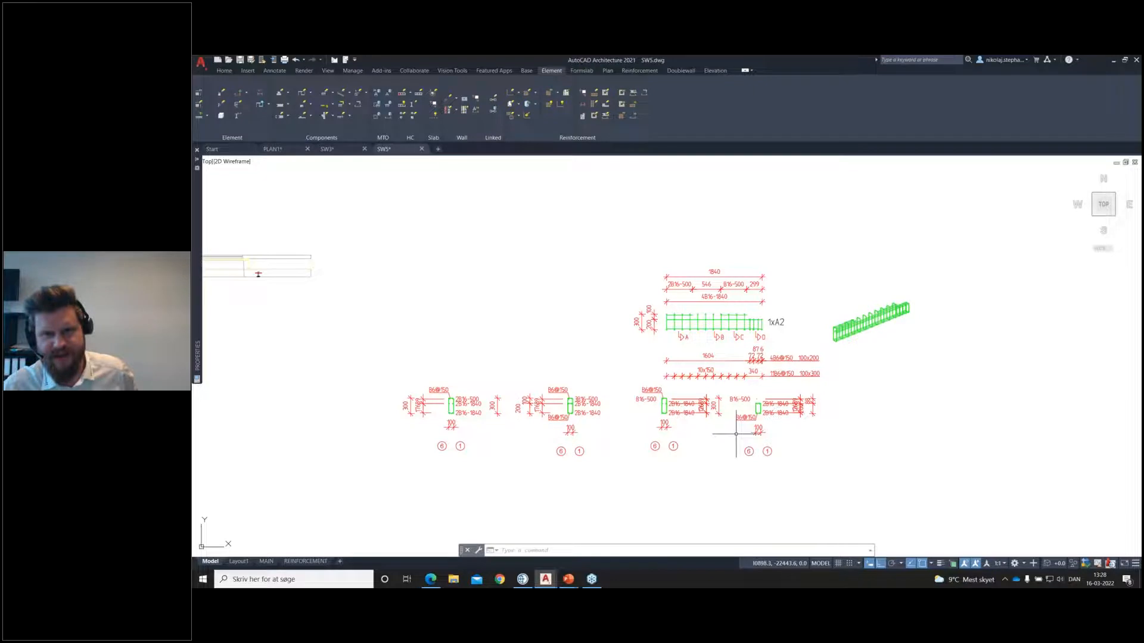
Step: Delete section marker C below the right-hand upper bar of A2 and redraw the reinforcement group view
{"action": "scroll", "coordinate": [747, 333], "scroll_direction": "up", "scroll_amount": 2}
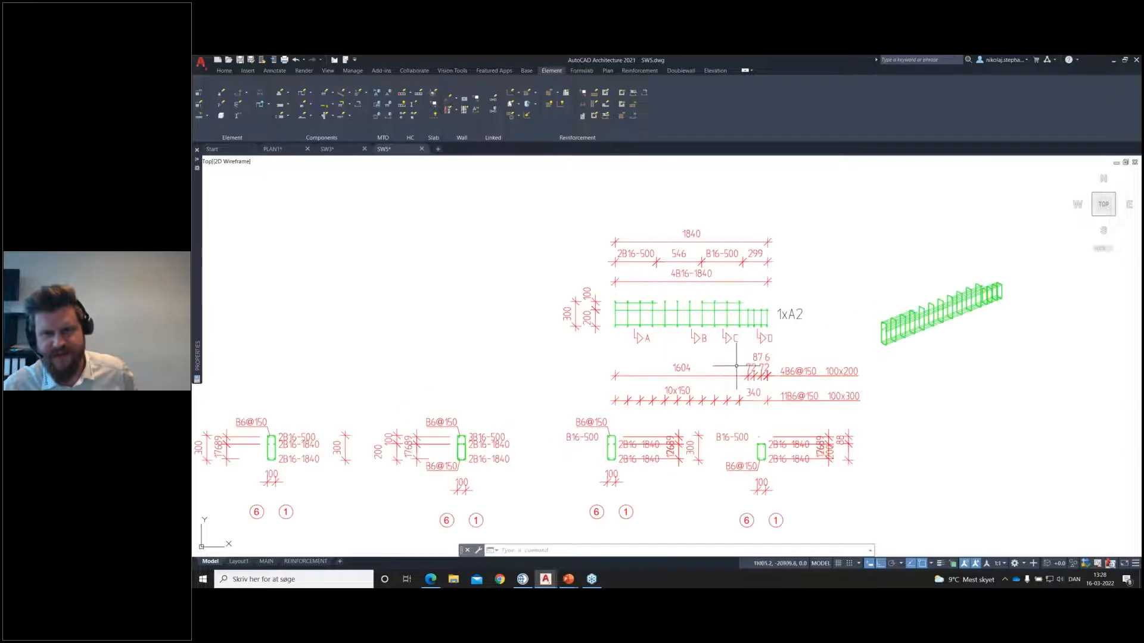
{"action": "left_click", "coordinate": [727, 338]}
{"action": "left_click", "coordinate": [736, 329]}
{"action": "key", "text": "Delete"}
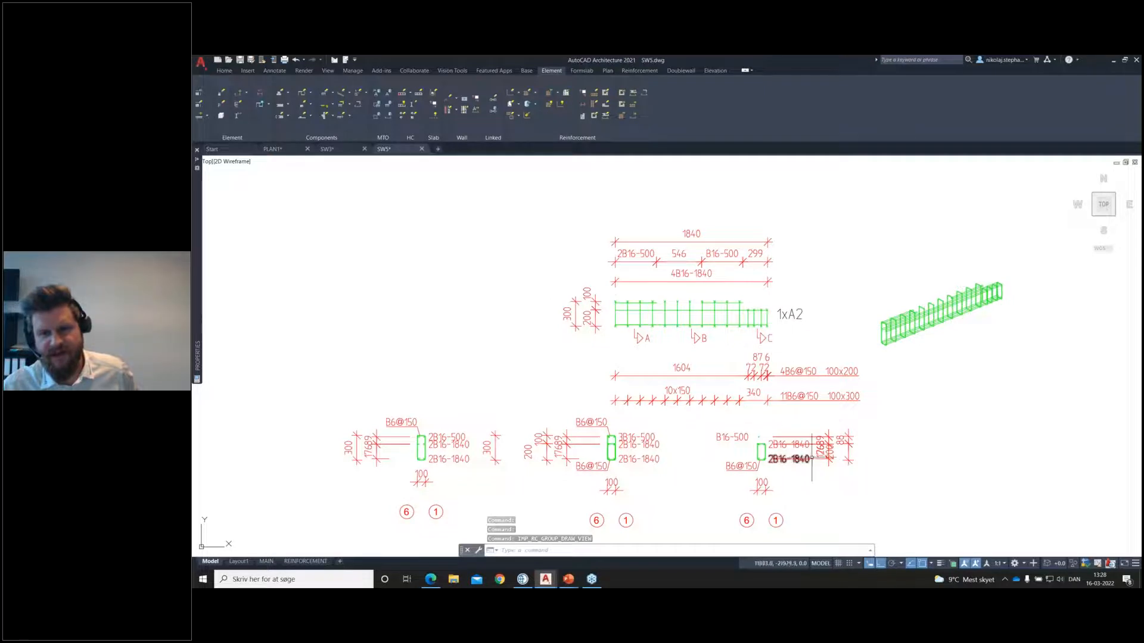
Step: Move the 89 and 176 dimension texts beside the short-stirrup cross-section clear of the overlapping dimension texts
{"action": "scroll", "coordinate": [813, 458], "scroll_direction": "up", "scroll_amount": 4}
{"action": "left_click", "coordinate": [823, 411]}
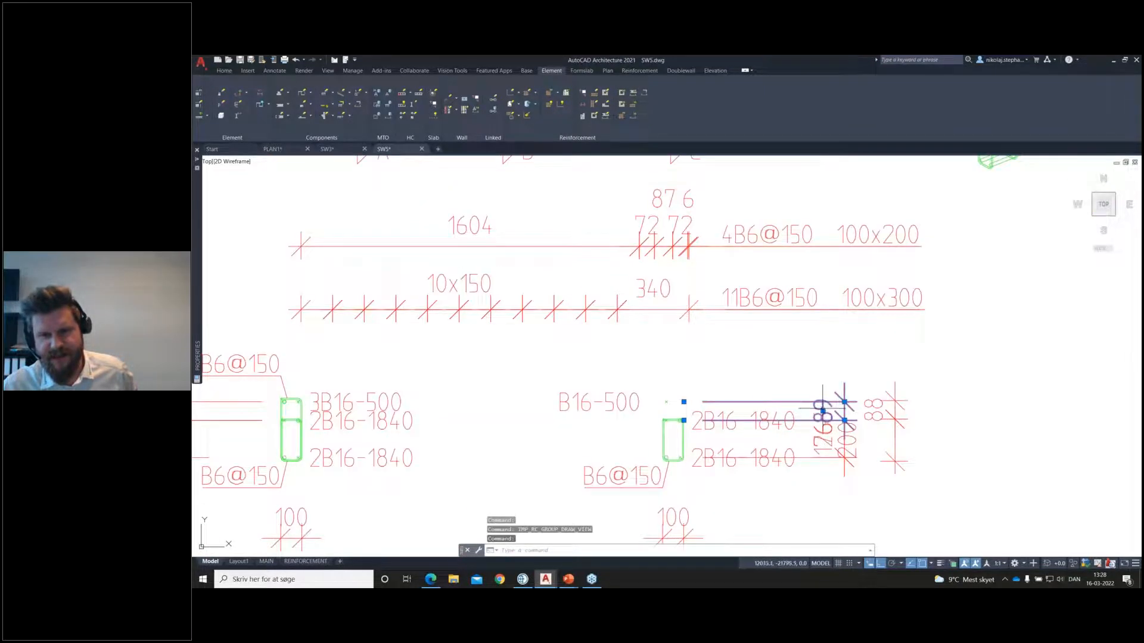
{"action": "left_click", "coordinate": [823, 411]}
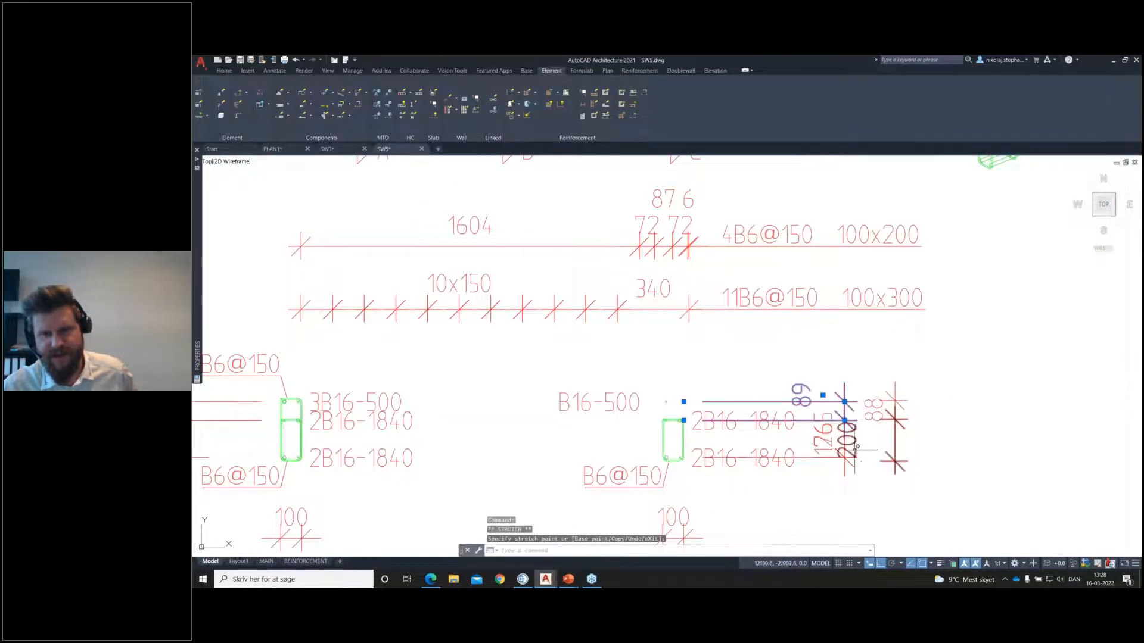
{"action": "key", "text": "Escape"}
{"action": "left_click", "coordinate": [827, 436]}
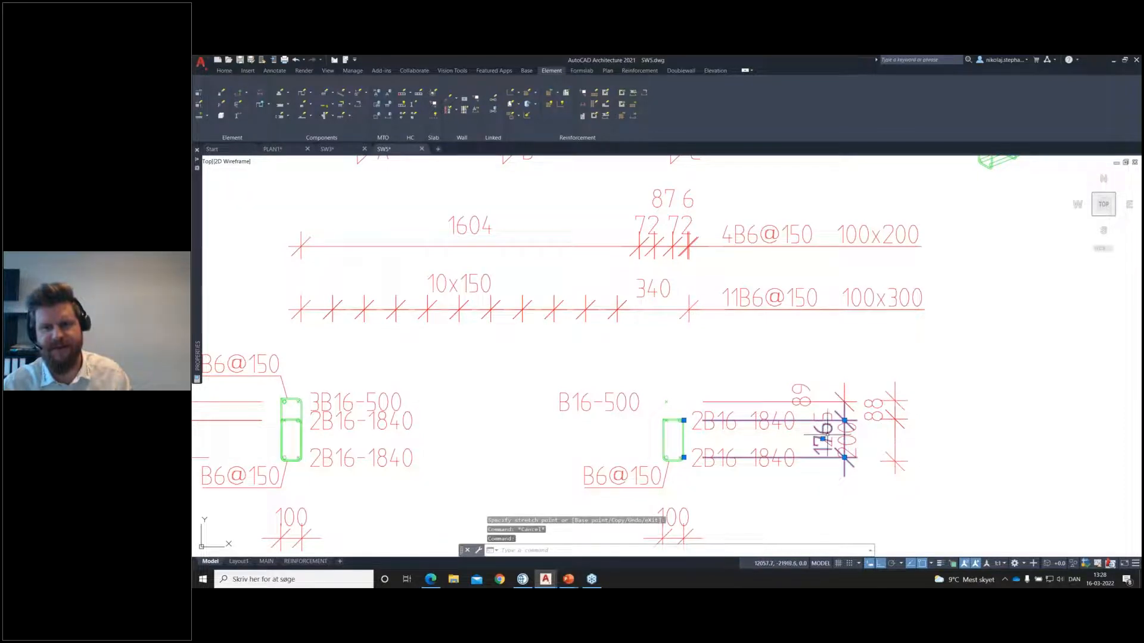
{"action": "left_click", "coordinate": [823, 439]}
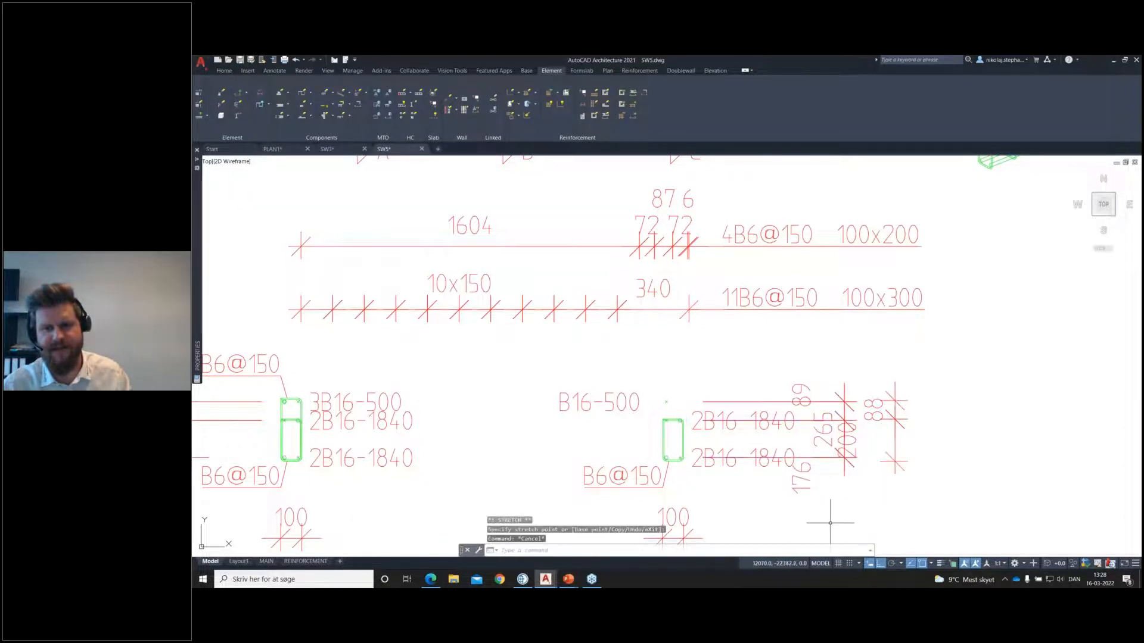
{"action": "scroll", "coordinate": [833, 507], "scroll_direction": "down", "scroll_amount": 2}
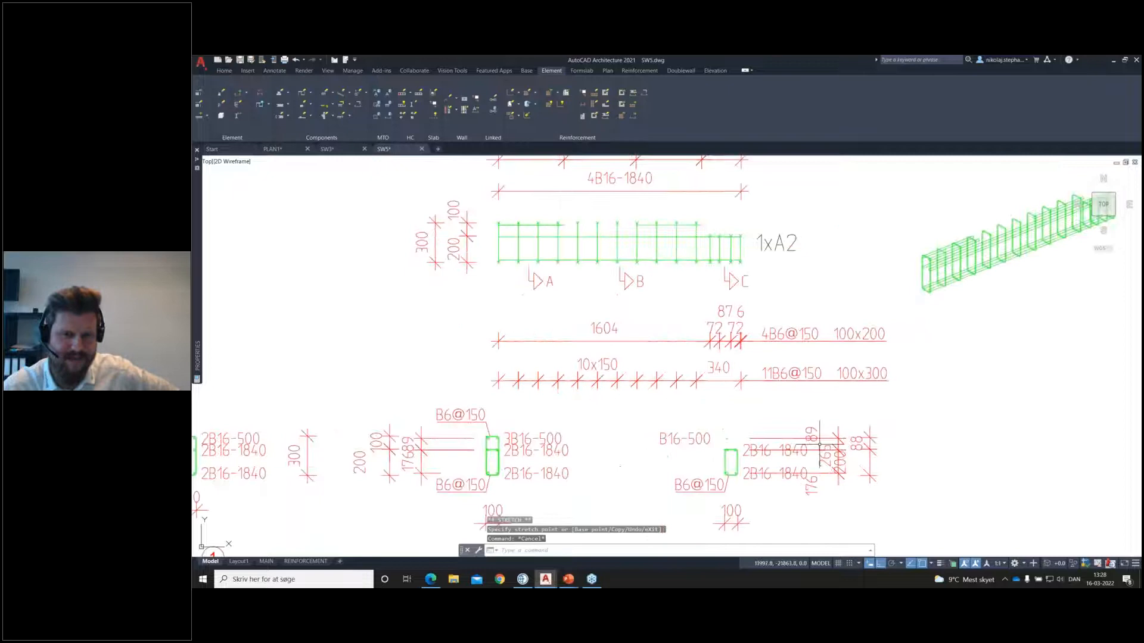
{"action": "scroll", "coordinate": [863, 414], "scroll_direction": "down", "scroll_amount": 3}
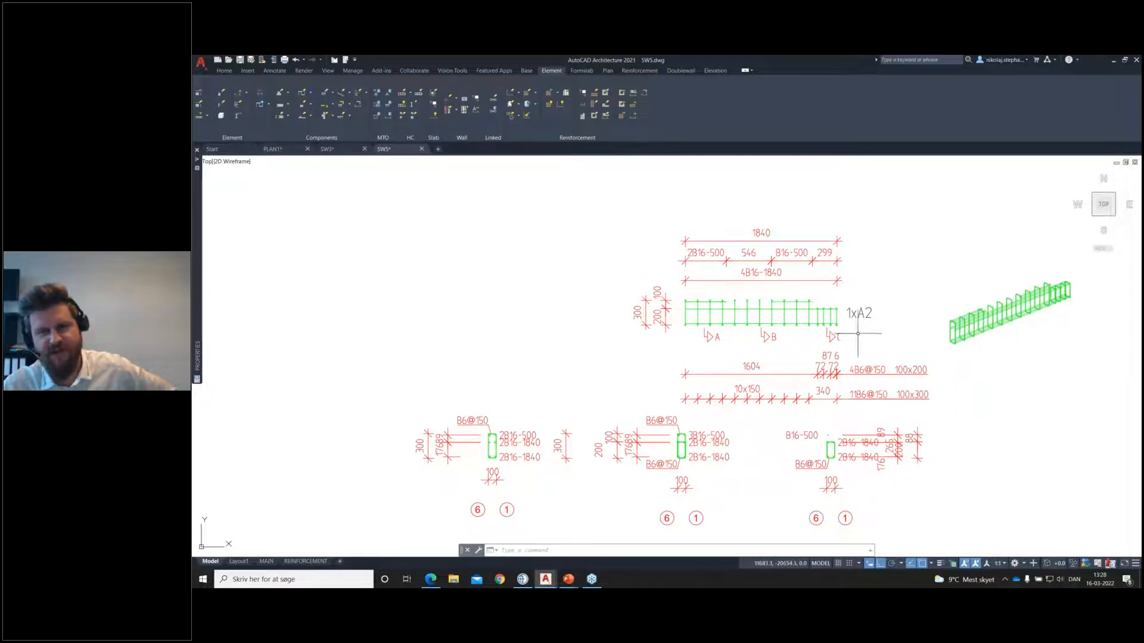
{"action": "left_click", "coordinate": [518, 115]}
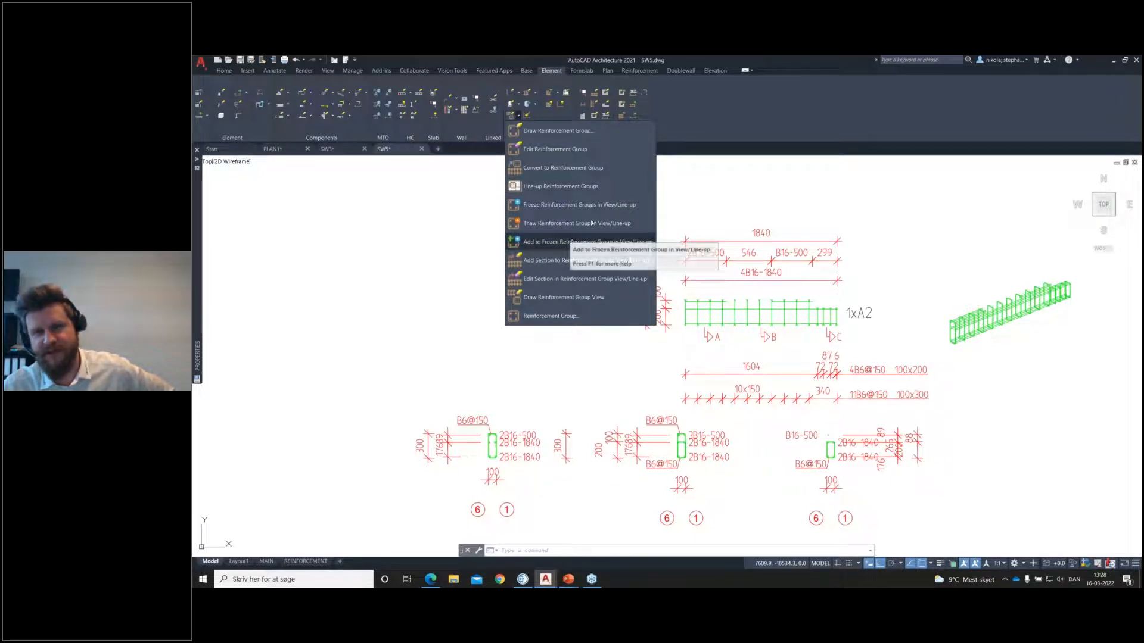
{"action": "left_click", "coordinate": [909, 264]}
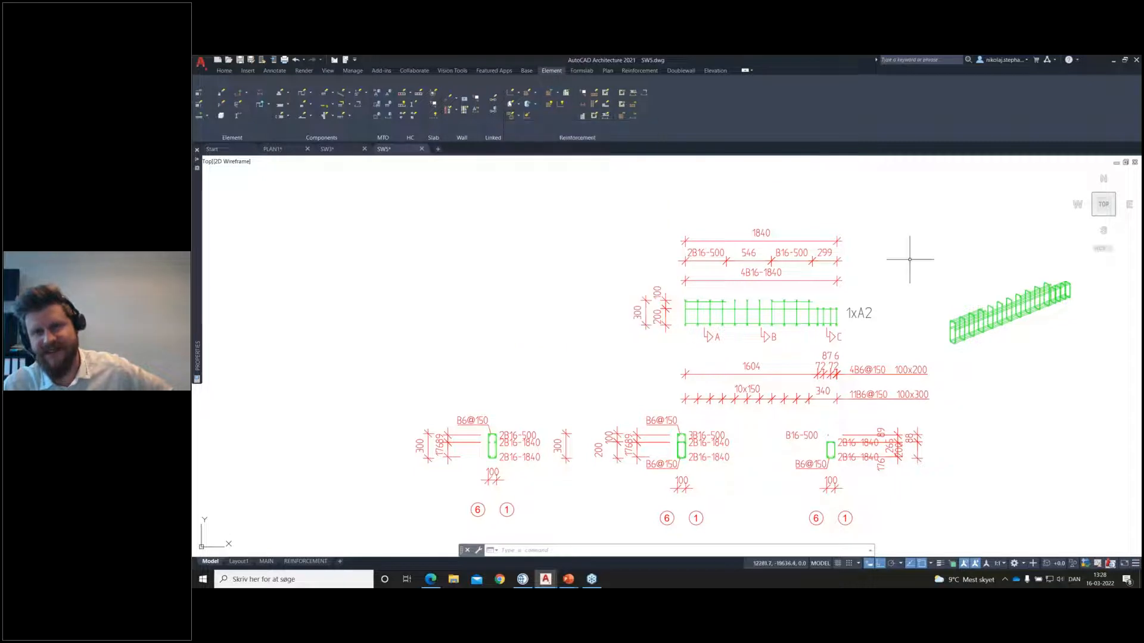
{"action": "left_click", "coordinate": [1135, 86]}
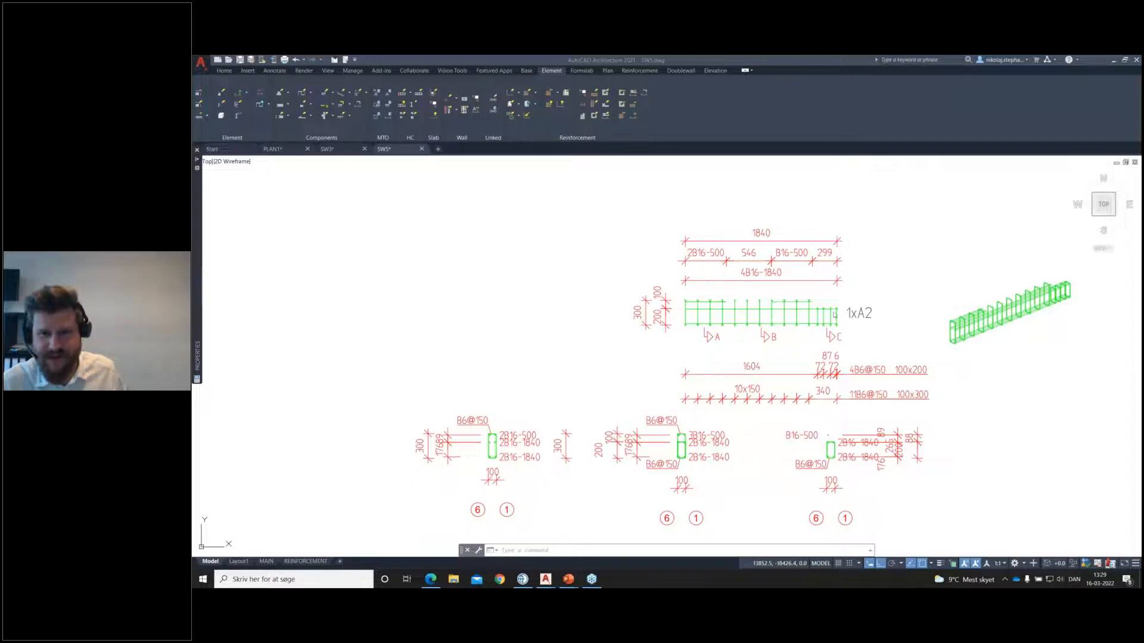
{"action": "left_click", "coordinate": [518, 116]}
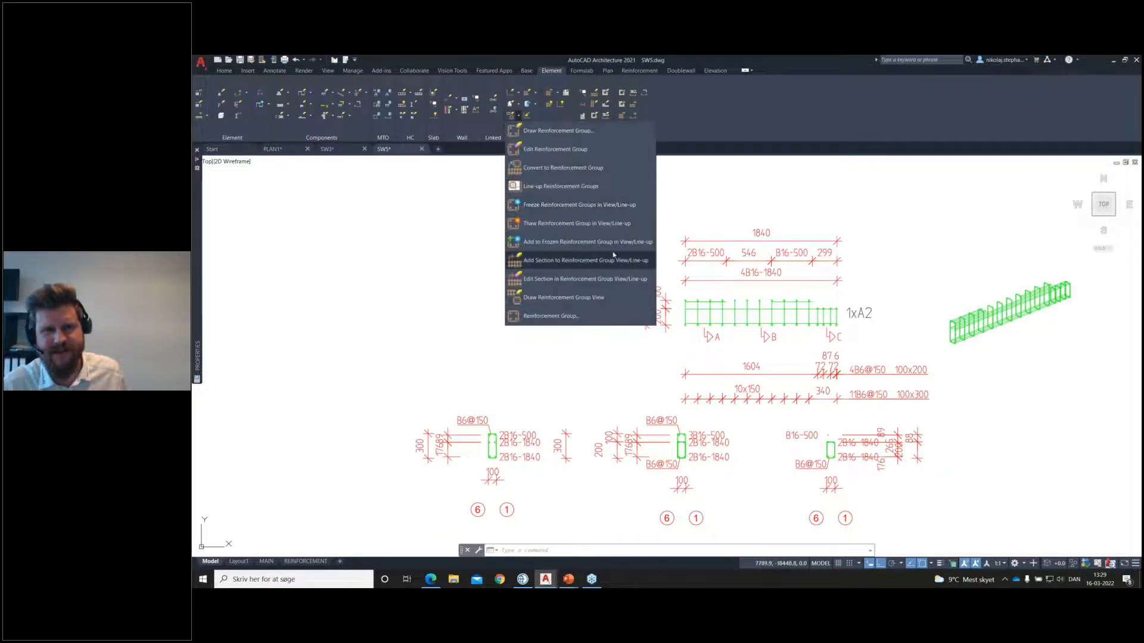
{"action": "left_click", "coordinate": [585, 380]}
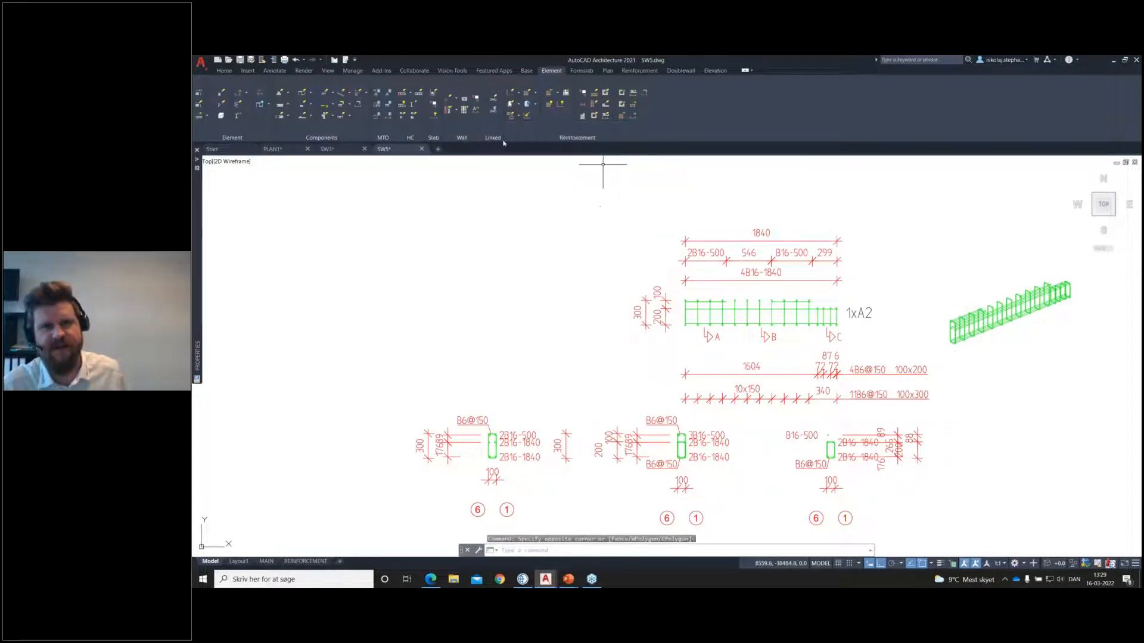
Step: Switch to the PowerPoint presentation
{"action": "left_click", "coordinate": [568, 579]}
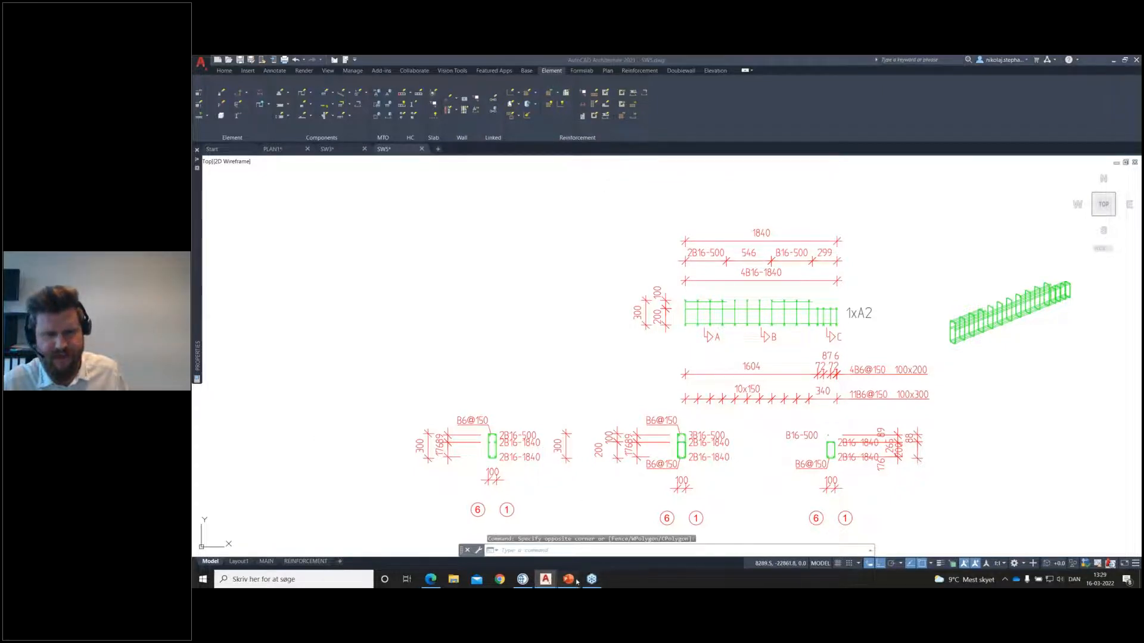
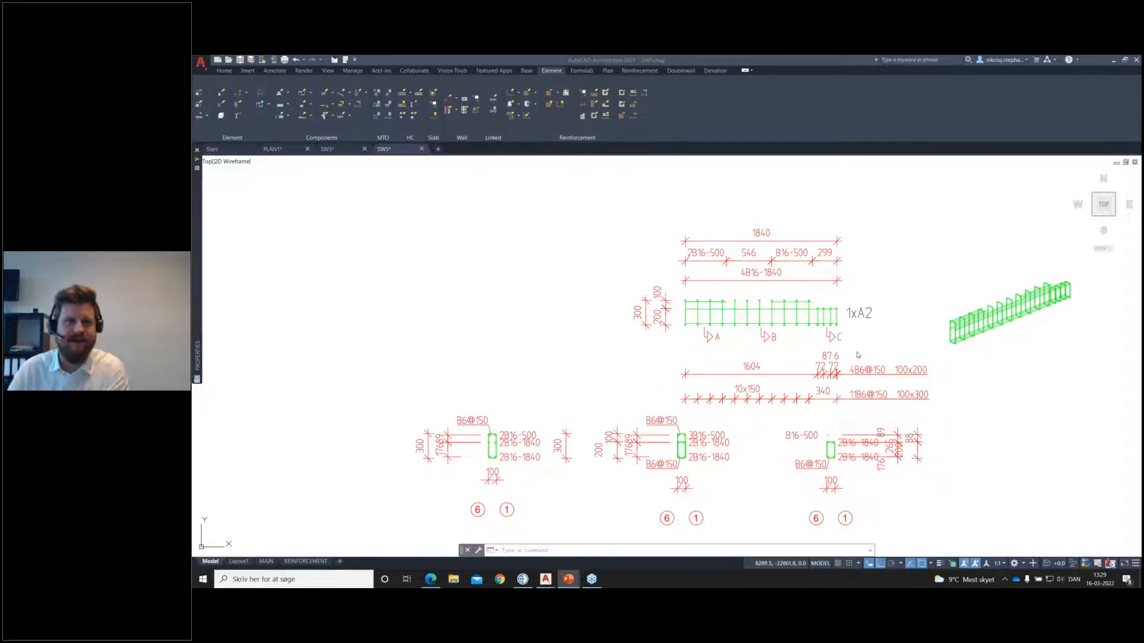
Step: Switch to the PLAN1 drawing
{"action": "left_click", "coordinate": [299, 151]}
{"action": "left_click", "coordinate": [278, 151]}
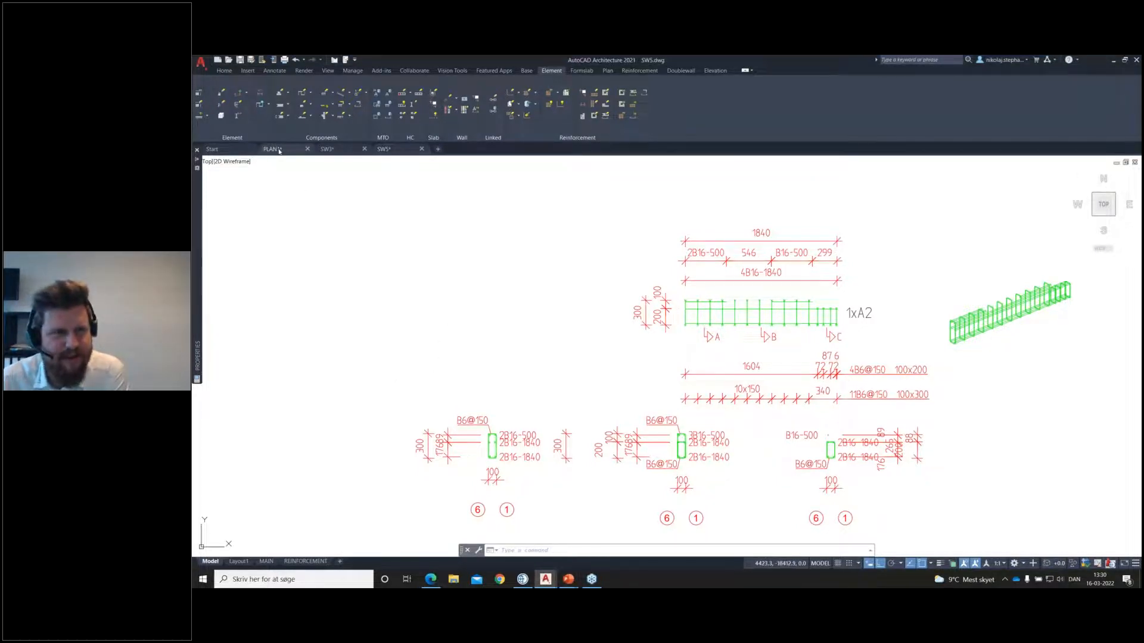
{"action": "scroll", "coordinate": [703, 358], "scroll_direction": "down", "scroll_amount": 5}
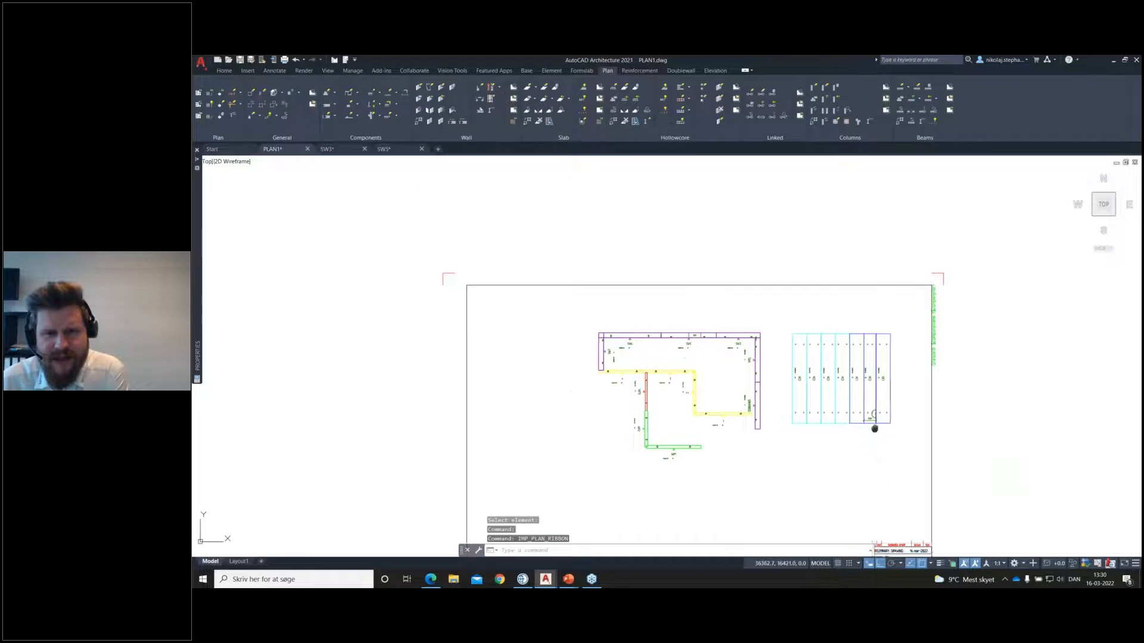
Step: Draw a polyline in the empty area below the hollowcore slabs, forming a top edge with a rectangular notch and a straight right side
{"action": "middle_click_drag", "start_coordinate": [874, 428], "coordinate": [869, 290]}
{"action": "key", "text": "Return"}
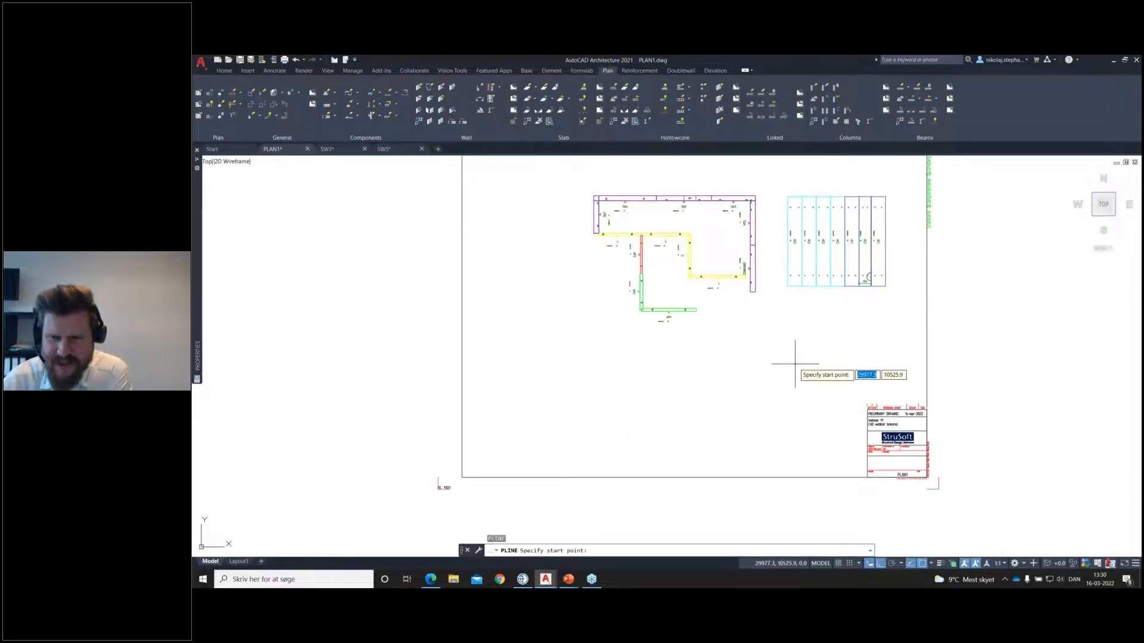
{"action": "scroll", "coordinate": [786, 348], "scroll_direction": "up", "scroll_amount": 2}
{"action": "left_click", "coordinate": [775, 339]}
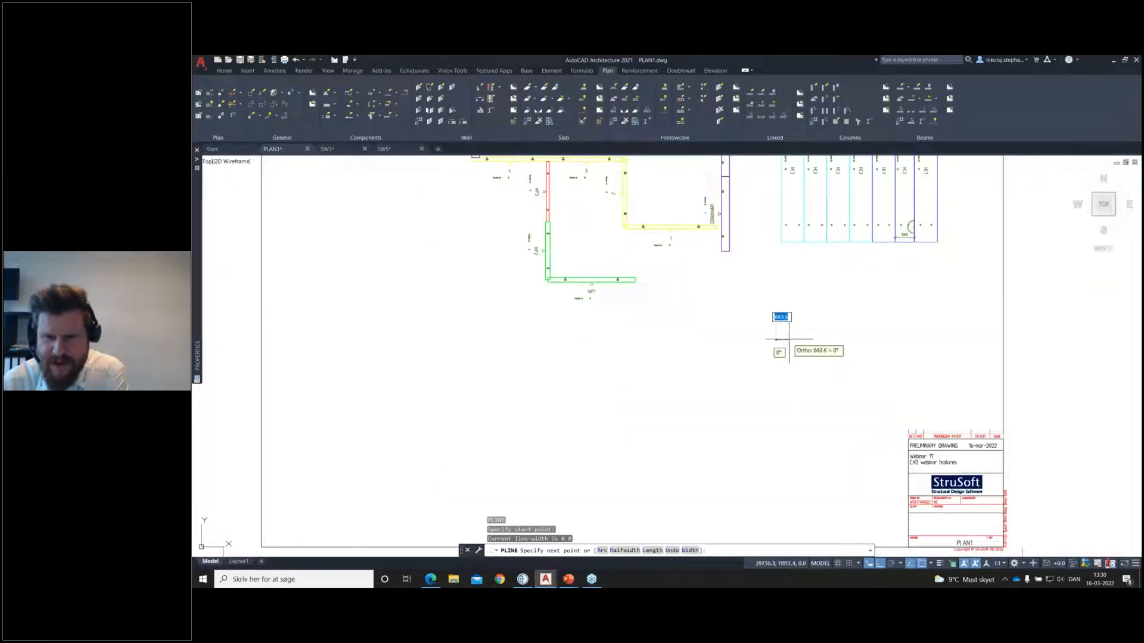
{"action": "left_click", "coordinate": [788, 344]}
{"action": "left_click", "coordinate": [791, 345]}
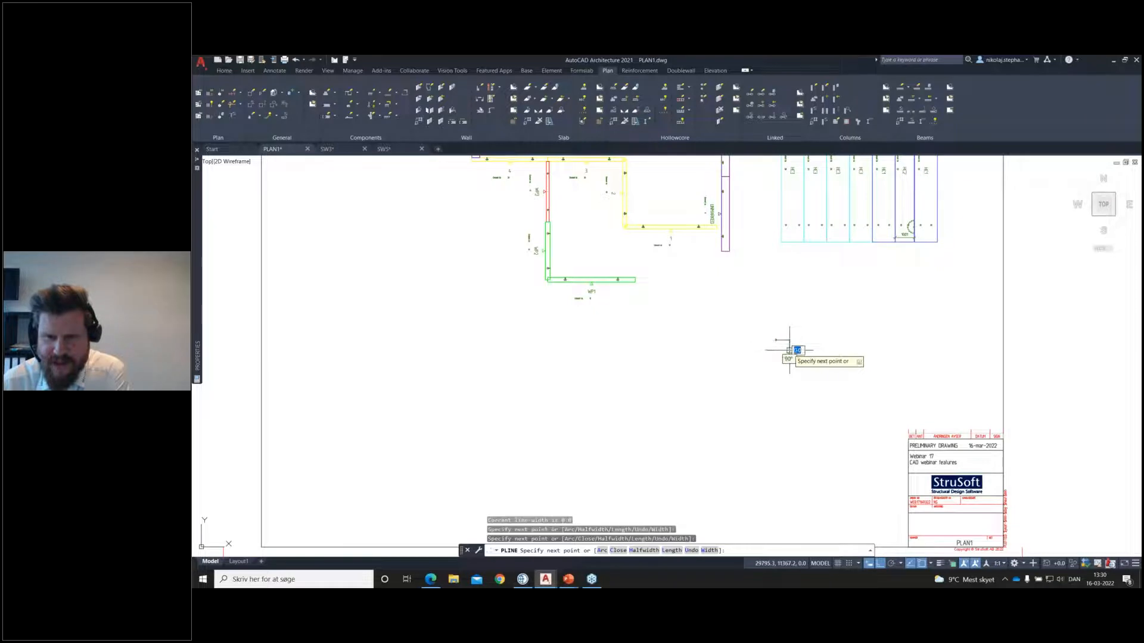
{"action": "left_click", "coordinate": [804, 341]}
{"action": "left_click", "coordinate": [807, 341]}
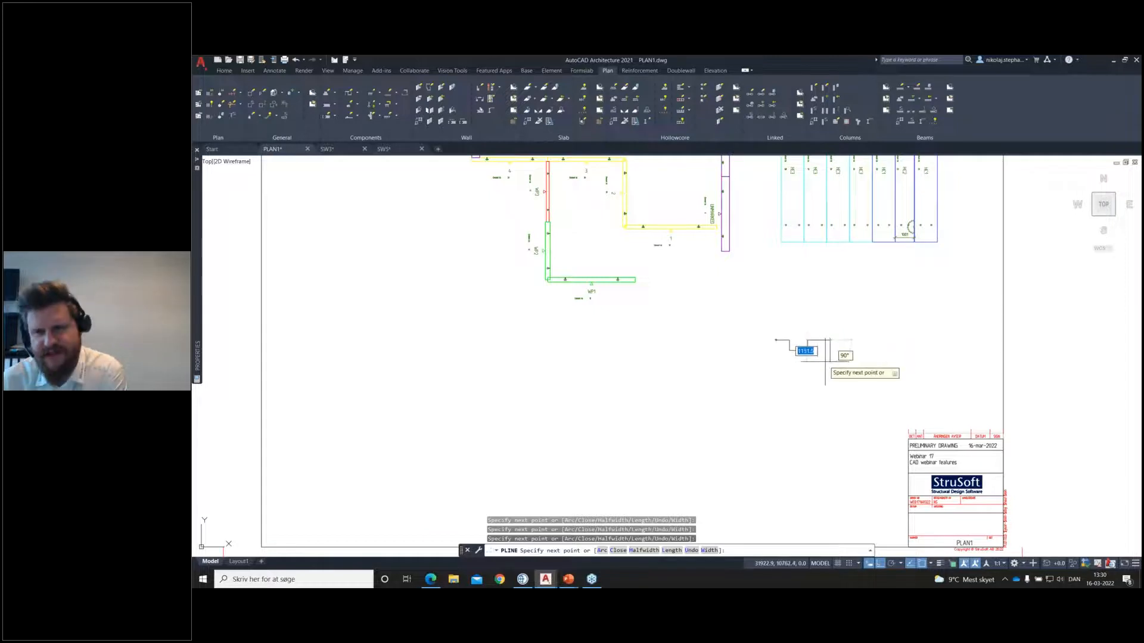
{"action": "scroll", "coordinate": [817, 360], "scroll_direction": "up", "scroll_amount": 5}
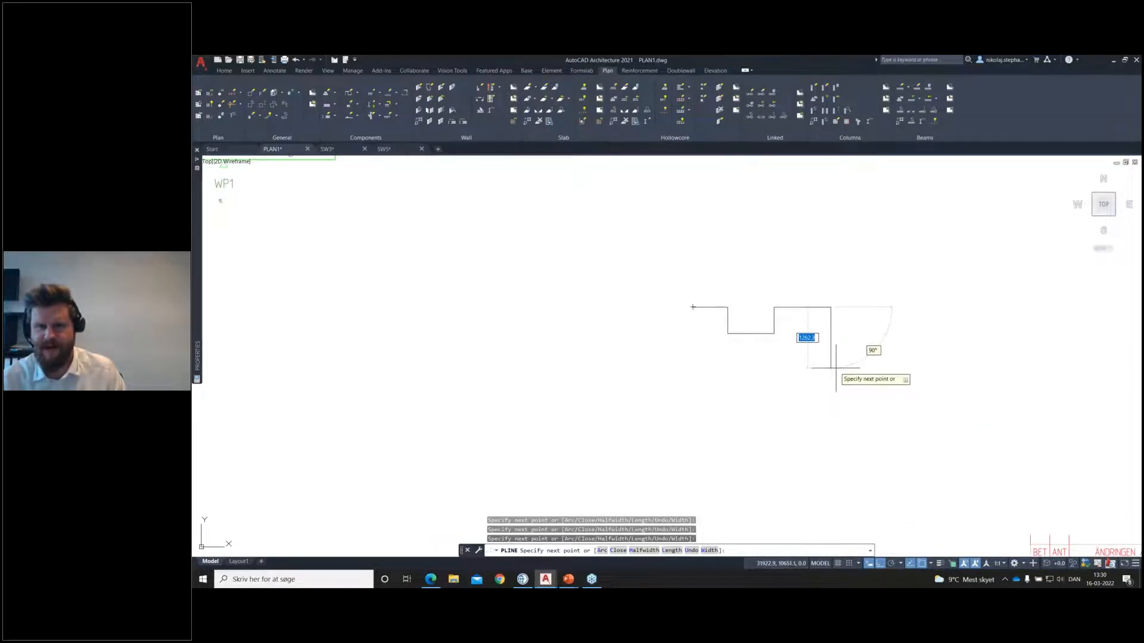
{"action": "left_click", "coordinate": [836, 367]}
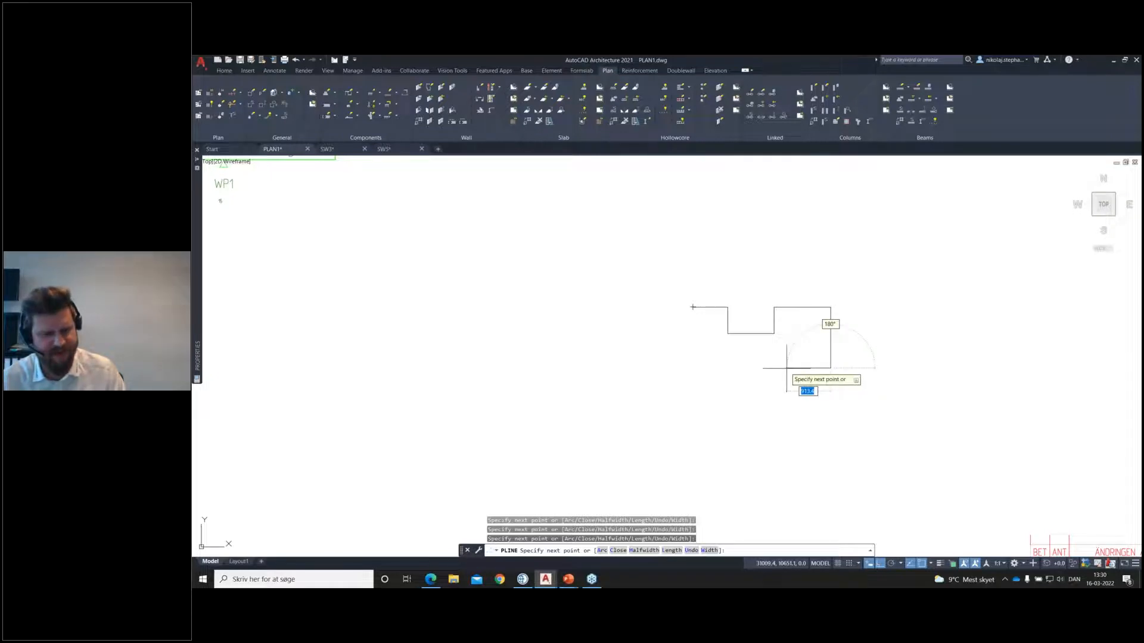
Step: Continue the polyline with a semicircular arc along the bottom and close it with a straight left side
{"action": "type", "text": "a"}
{"action": "key", "text": "Return"}
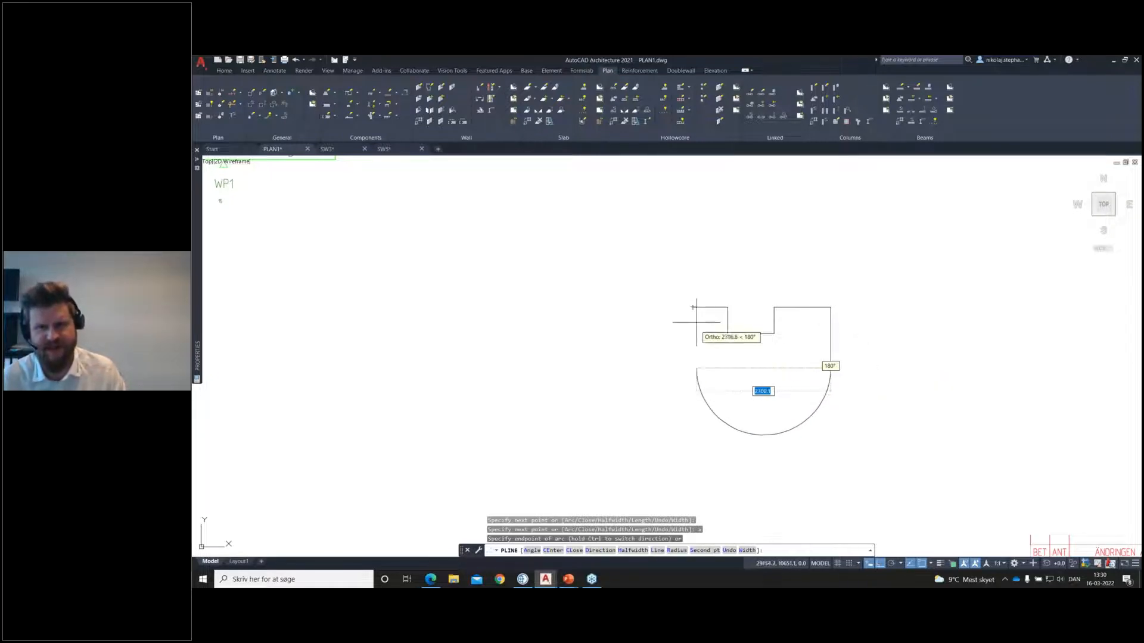
{"action": "left_click", "coordinate": [693, 368]}
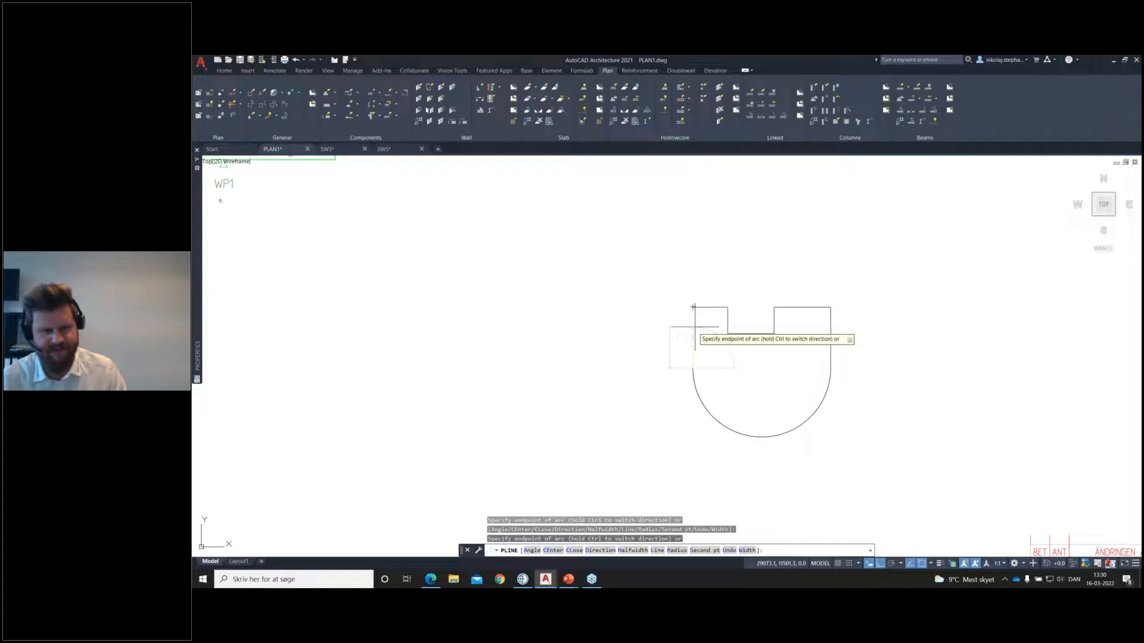
{"action": "type", "text": "l"}
{"action": "key", "text": "Return"}
{"action": "type", "text": "c"}
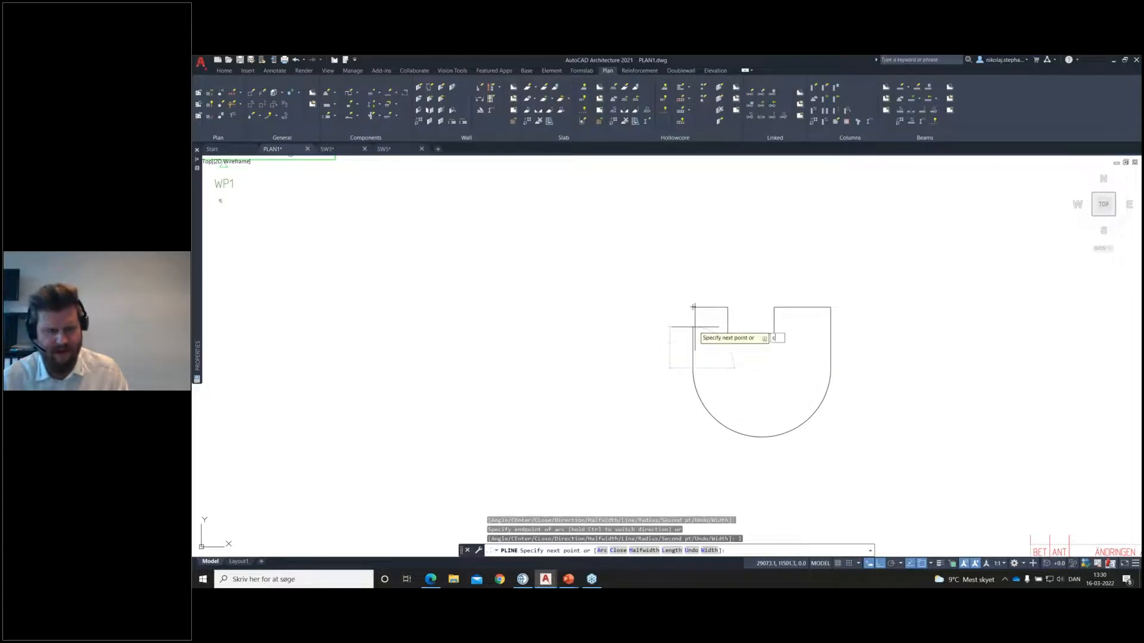
{"action": "key", "text": "Return"}
Step: Stretch the notch's right and bottom edges of the closed polyline to make the notch narrower and shallower
{"action": "left_click", "coordinate": [705, 326]}
{"action": "left_click", "coordinate": [683, 335]}
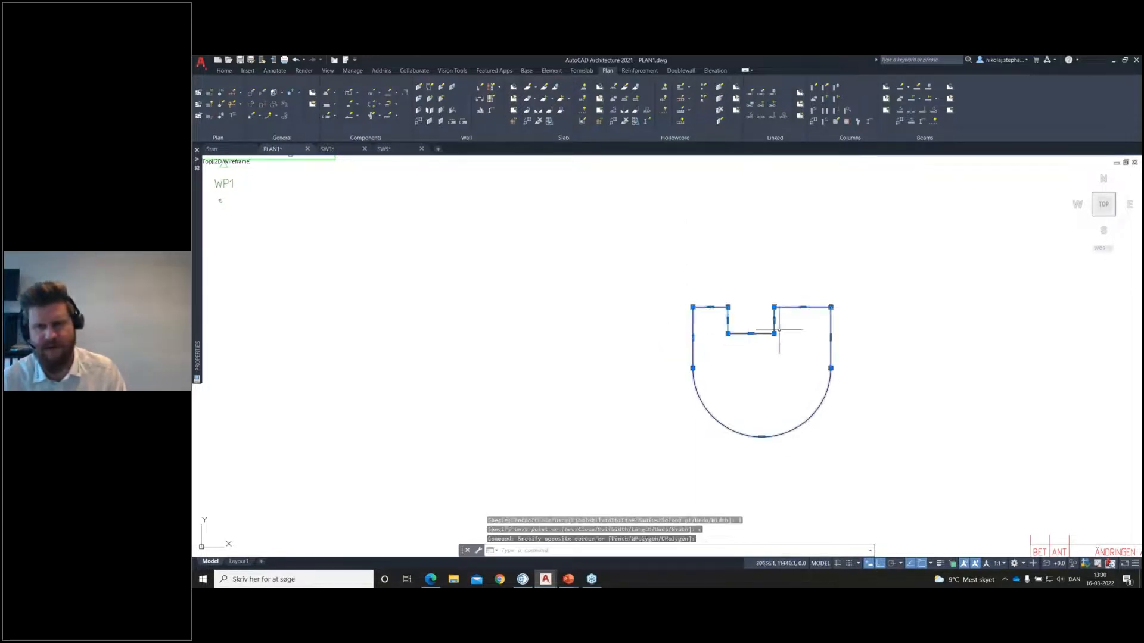
{"action": "scroll", "coordinate": [794, 321], "scroll_direction": "up", "scroll_amount": 2}
{"action": "left_click", "coordinate": [760, 320]}
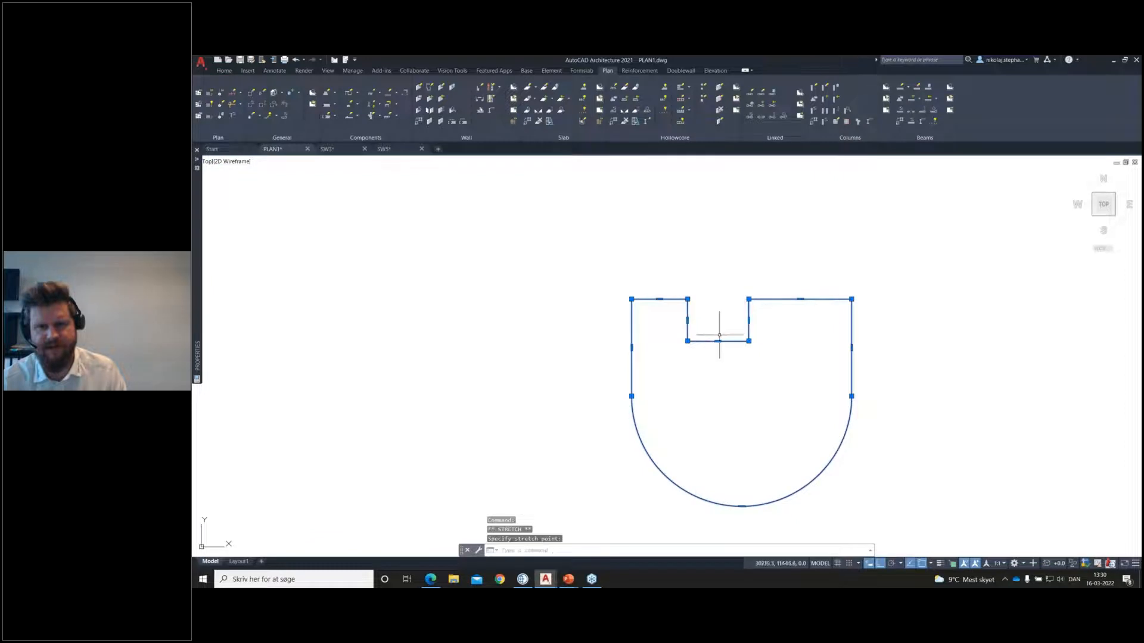
{"action": "left_click", "coordinate": [720, 319]}
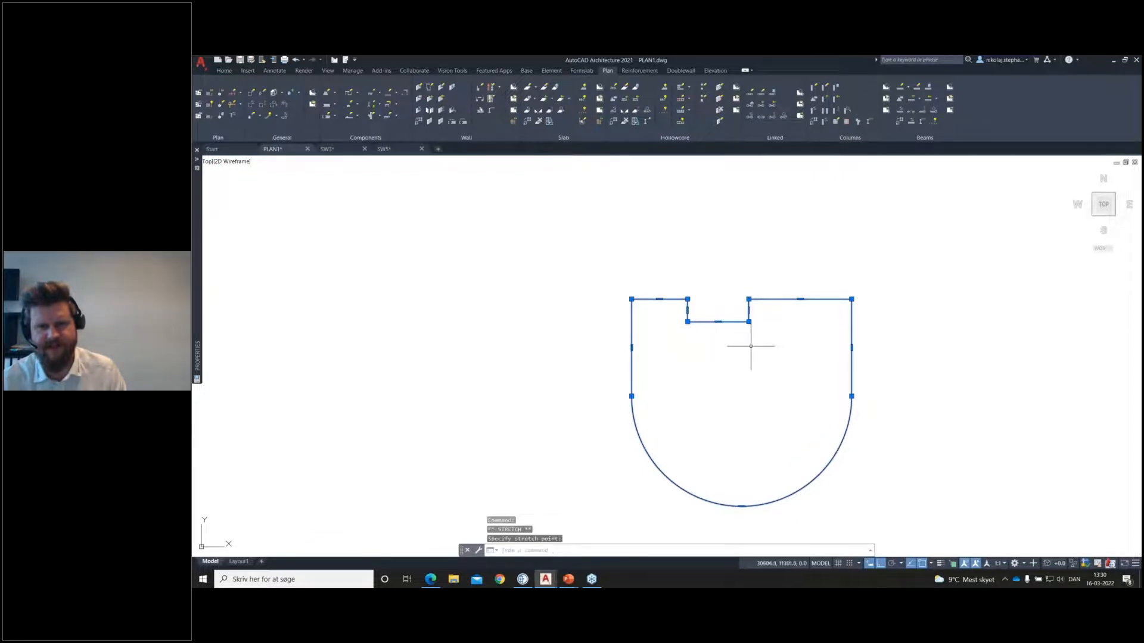
{"action": "key", "text": "Escape"}
{"action": "scroll", "coordinate": [762, 344], "scroll_direction": "down", "scroll_amount": 2}
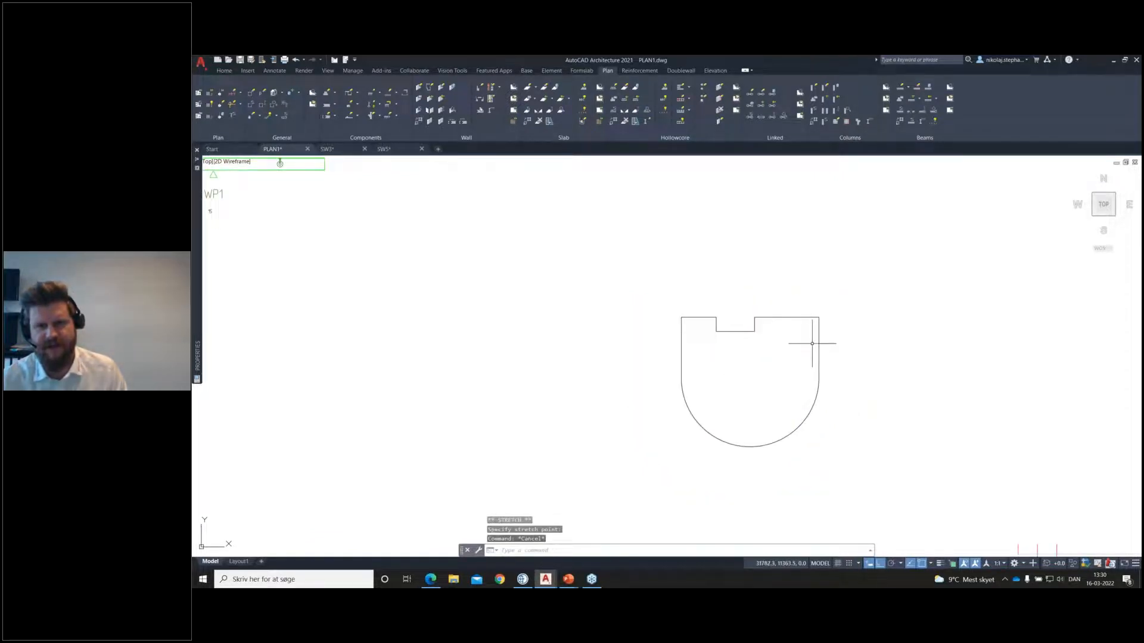
{"action": "scroll", "coordinate": [811, 343], "scroll_direction": "down", "scroll_amount": 3}
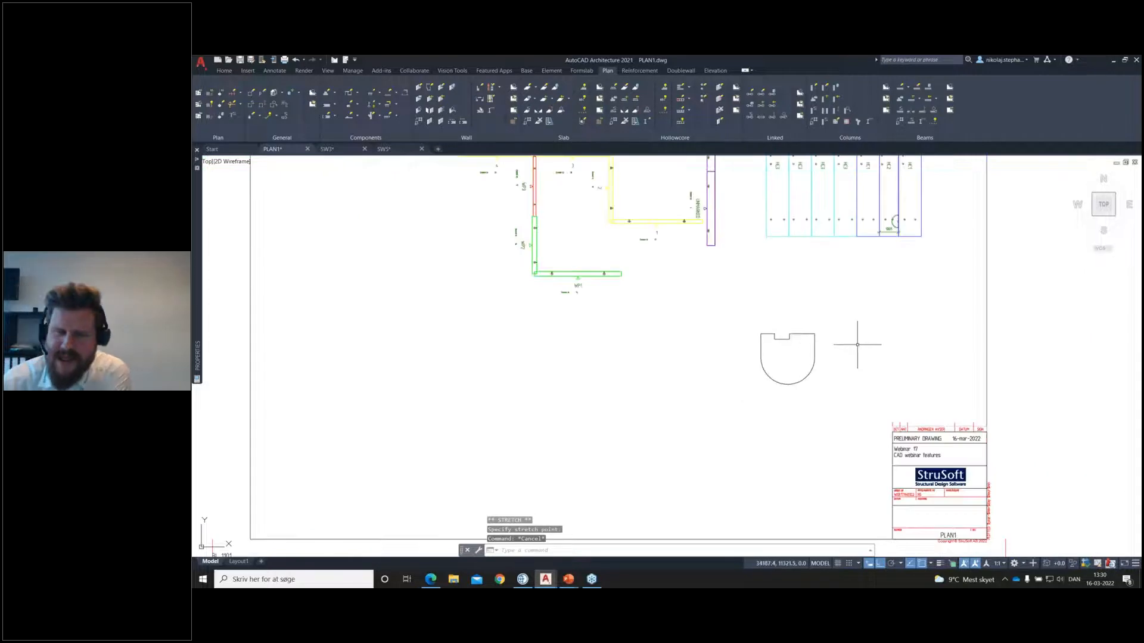
Step: Draw a single solid slab with the preset properties, using the notched, round-ended polyline as its outline
{"action": "scroll", "coordinate": [819, 331], "scroll_direction": "up", "scroll_amount": 2}
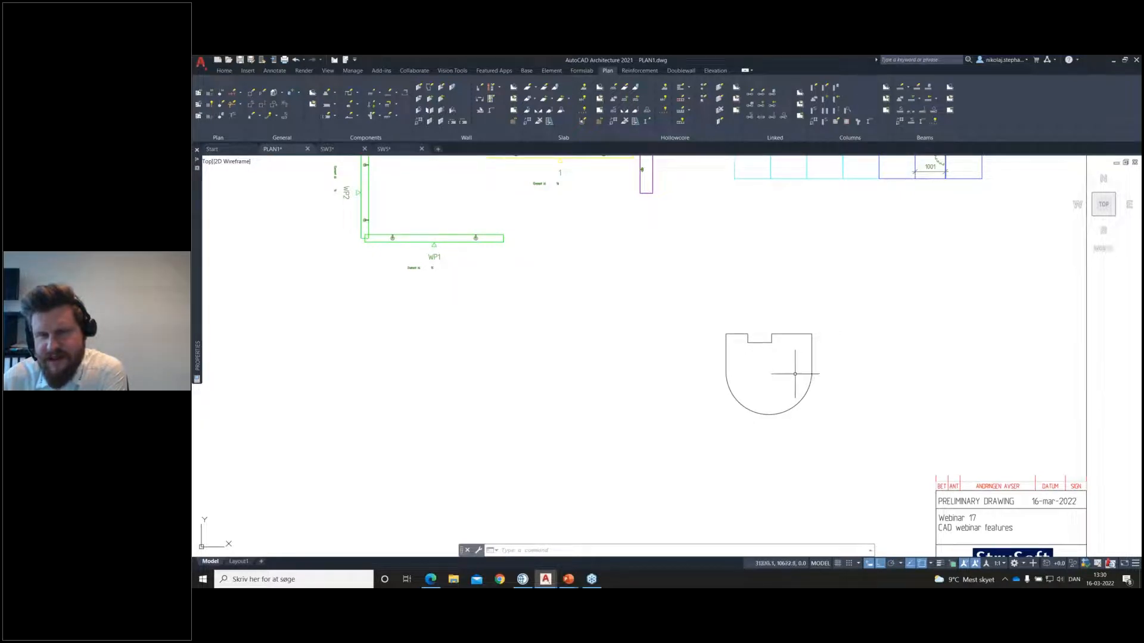
{"action": "scroll", "coordinate": [837, 352], "scroll_direction": "up", "scroll_amount": 2}
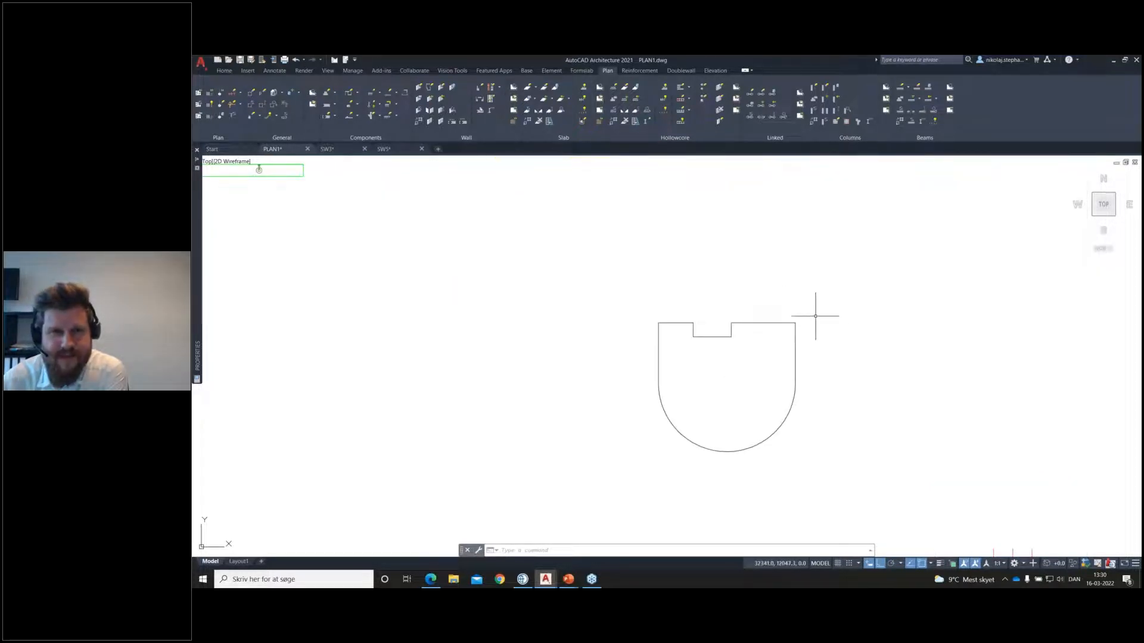
{"action": "left_click", "coordinate": [529, 89]}
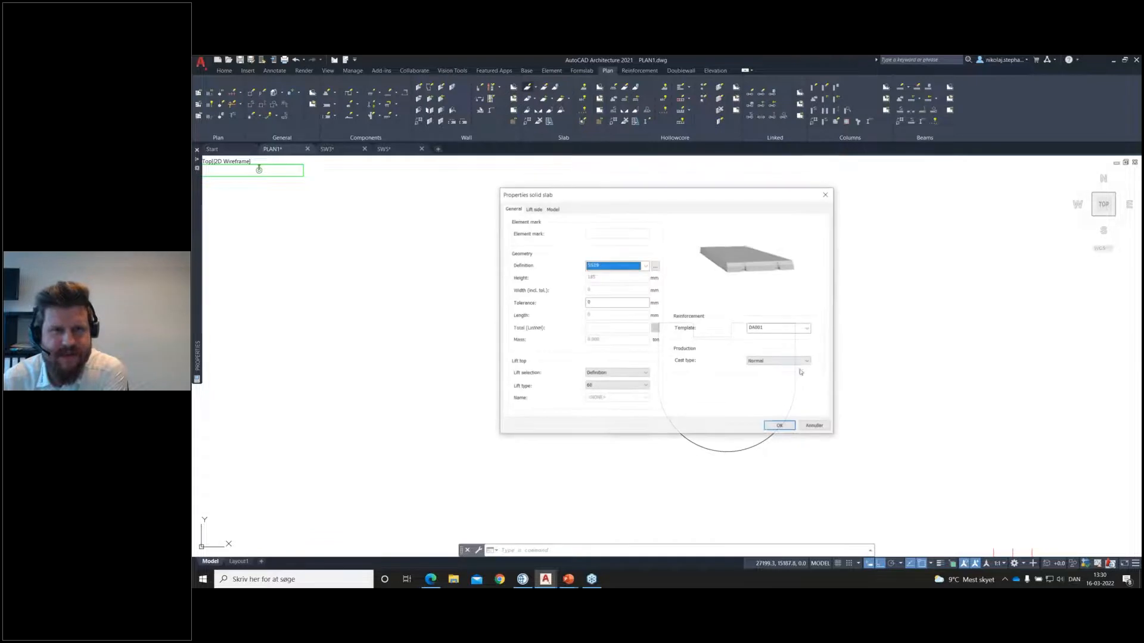
{"action": "left_click", "coordinate": [778, 425]}
{"action": "right_click", "coordinate": [781, 348]}
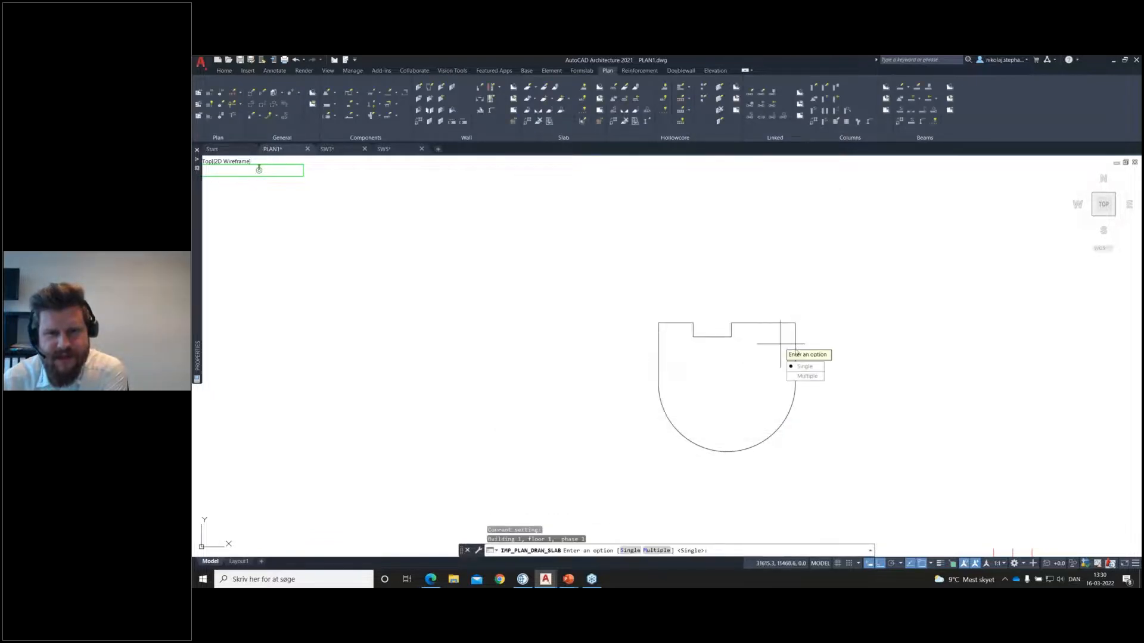
{"action": "left_click", "coordinate": [802, 366]}
{"action": "left_click", "coordinate": [795, 348]}
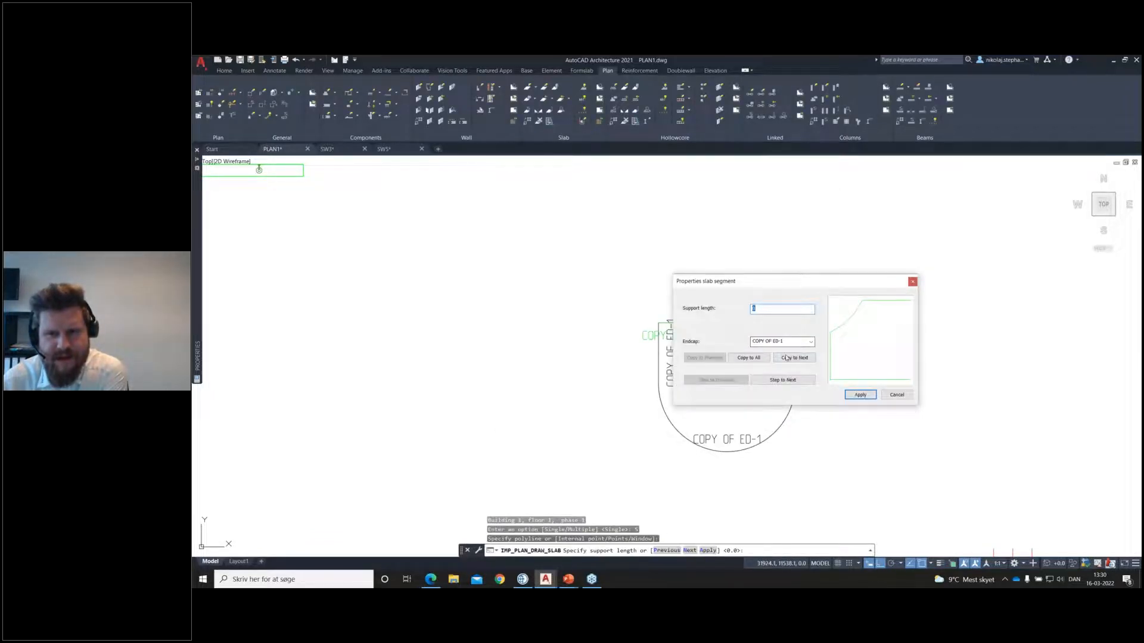
Step: Assign endcap DD19-3001 to all slab segments and finish the slab without erasing the source polyline
{"action": "left_click", "coordinate": [758, 360]}
{"action": "left_click", "coordinate": [809, 342]}
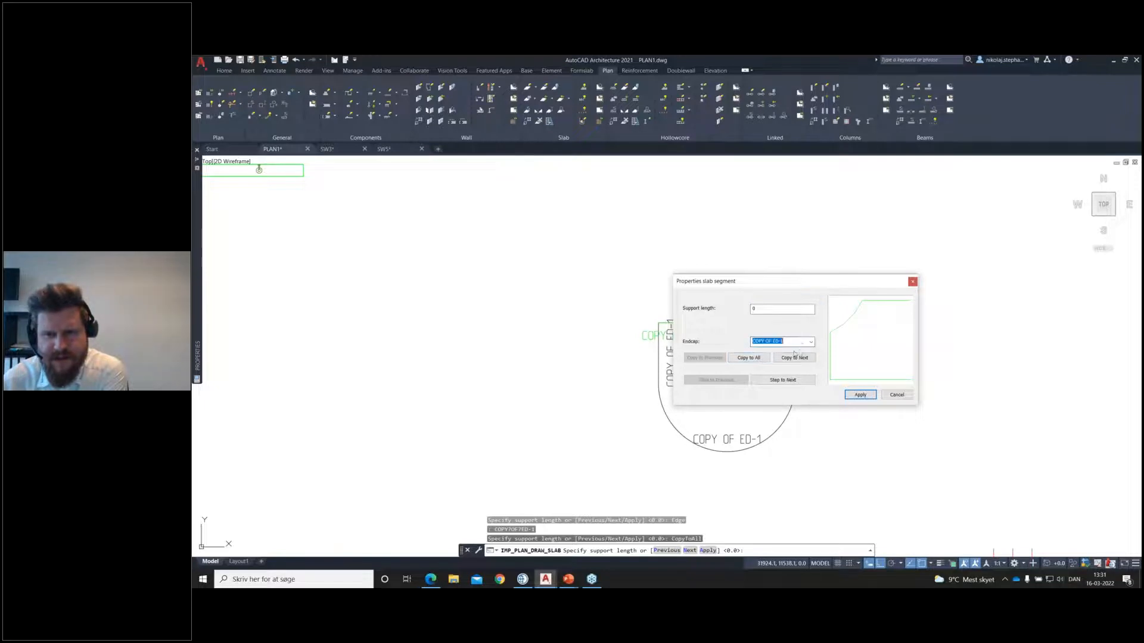
{"action": "left_click", "coordinate": [766, 361]}
{"action": "left_click", "coordinate": [760, 359]}
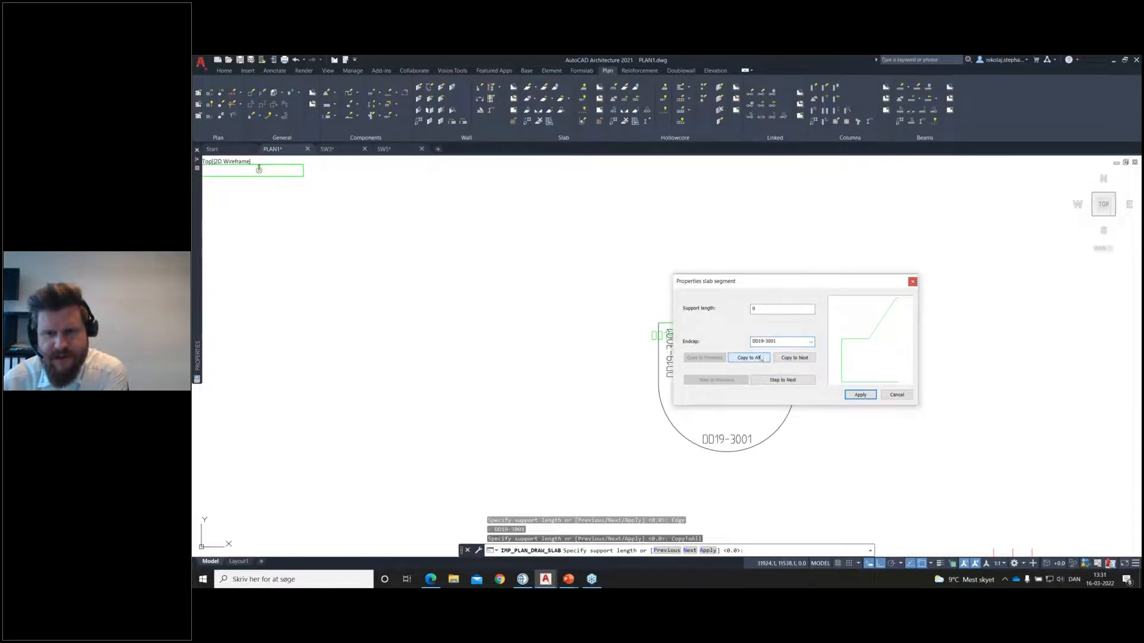
{"action": "left_click", "coordinate": [861, 395]}
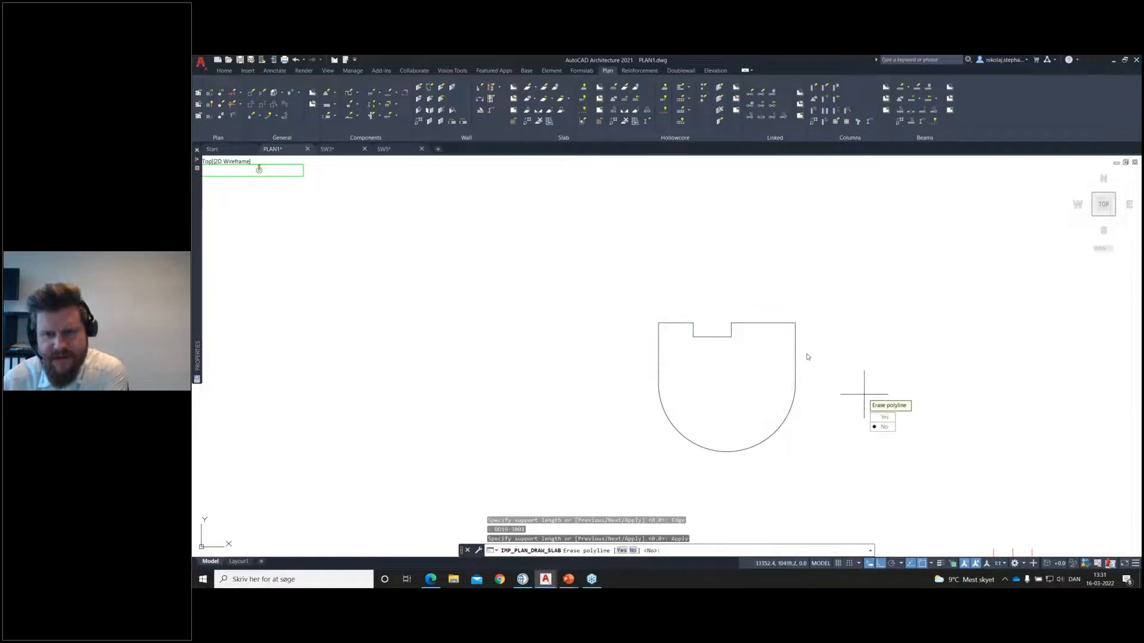
{"action": "key", "text": "Return"}
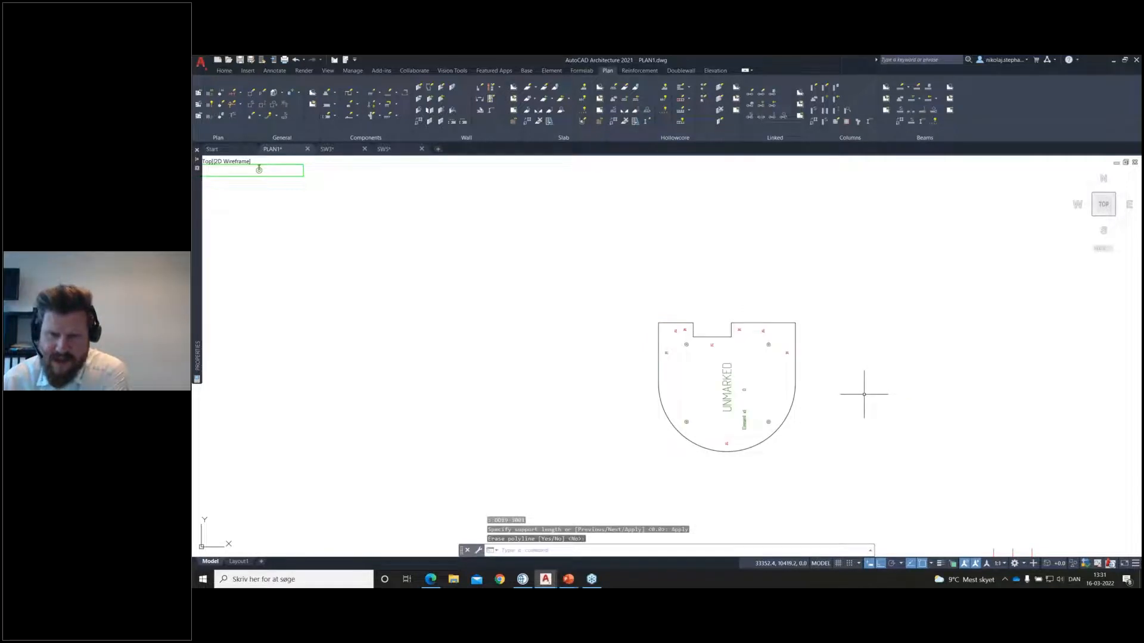
{"action": "scroll", "coordinate": [862, 394], "scroll_direction": "up", "scroll_amount": 2}
{"action": "middle_click_drag", "start_coordinate": [851, 389], "coordinate": [930, 385]}
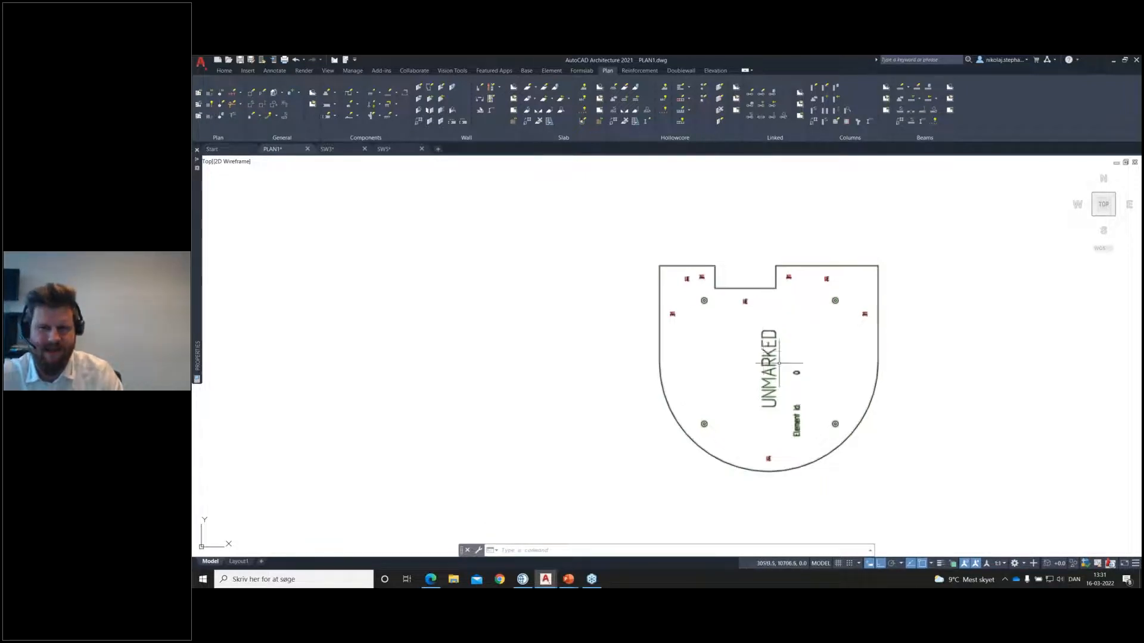
{"action": "middle_click_drag", "start_coordinate": [880, 368], "coordinate": [876, 370]}
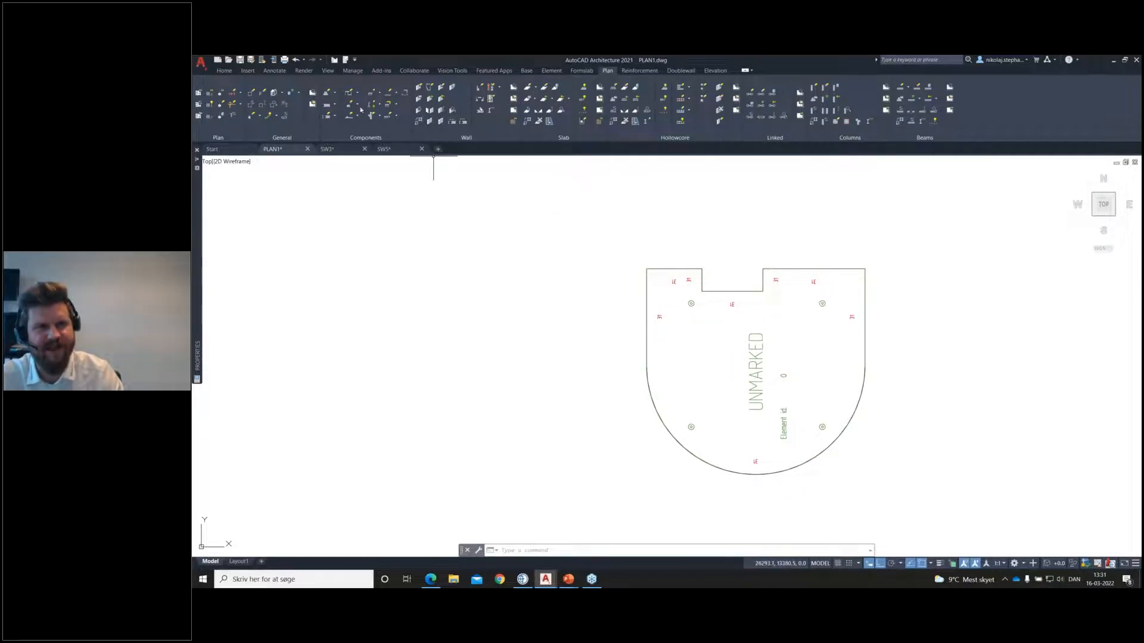
{"action": "left_click", "coordinate": [380, 107]}
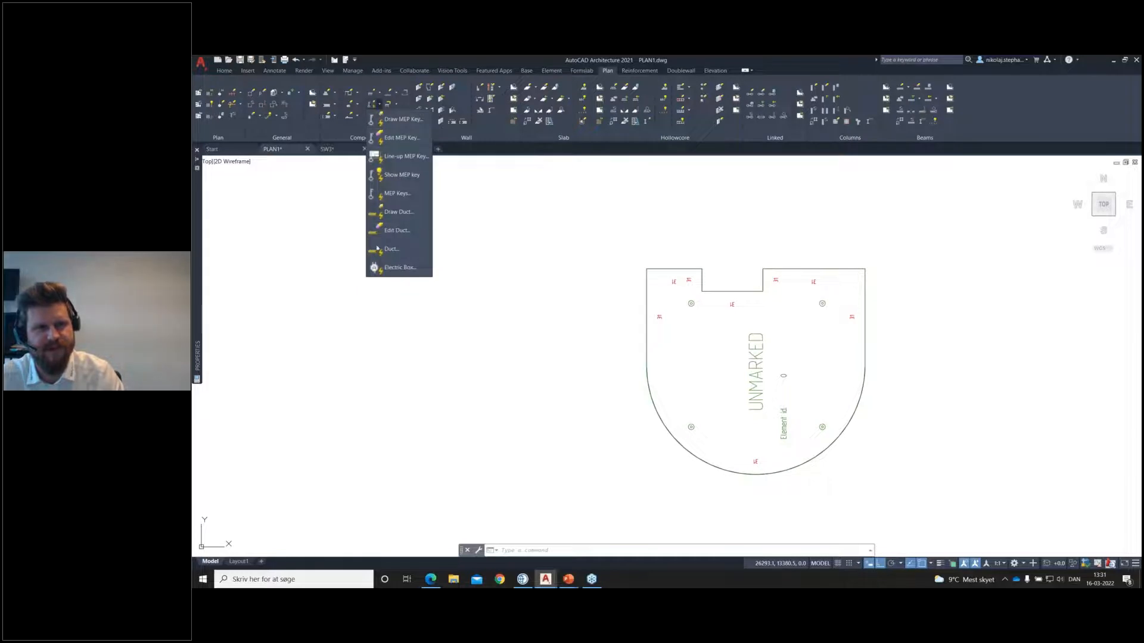
{"action": "left_click", "coordinate": [625, 248]}
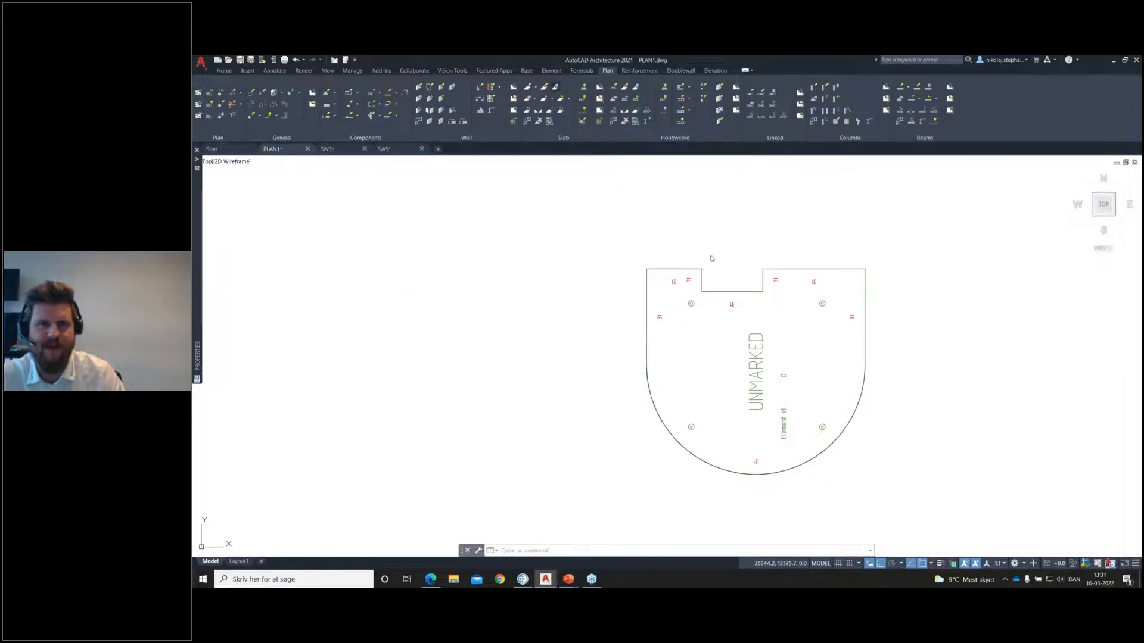
Step: Save the unmarked notched slab as a new element with the mark S2
{"action": "left_click", "coordinate": [822, 352]}
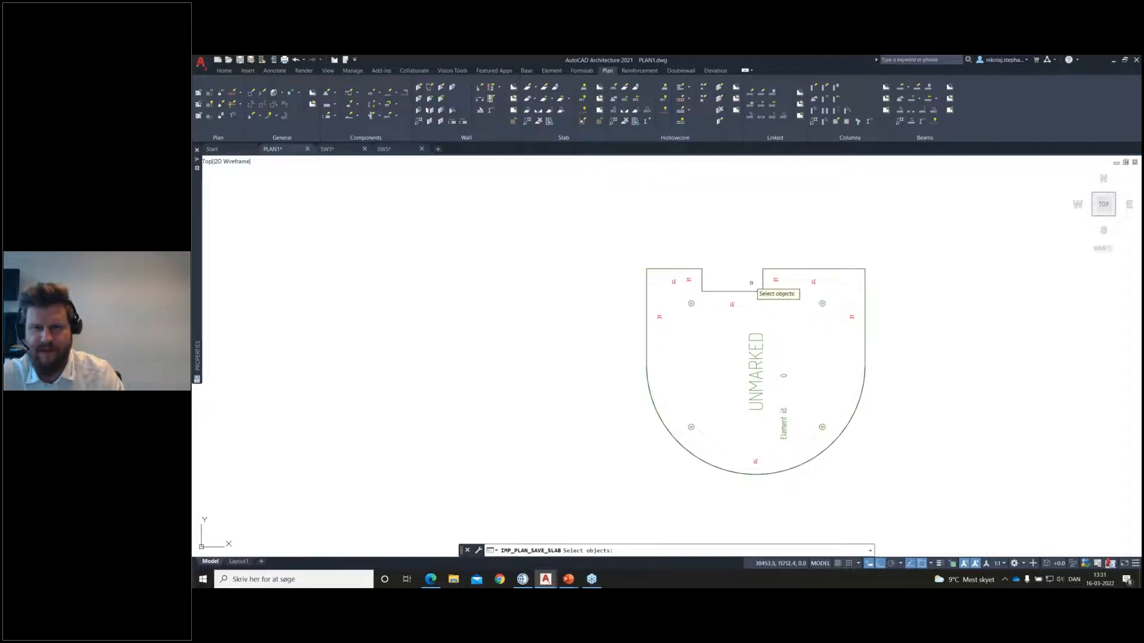
{"action": "left_click", "coordinate": [743, 299]}
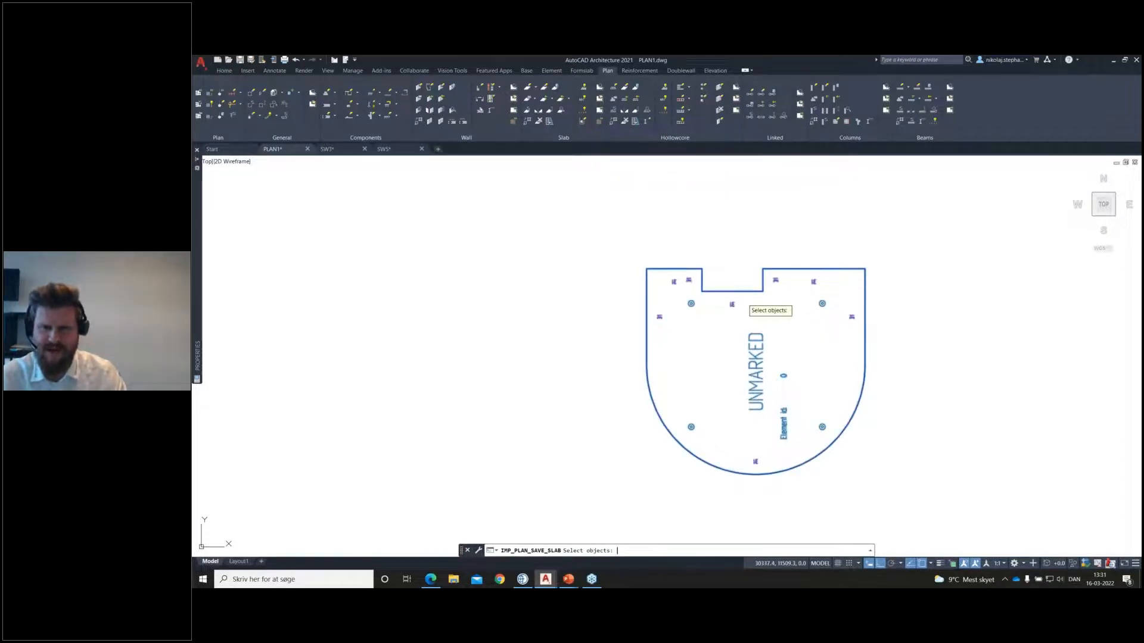
{"action": "key", "text": "Return"}
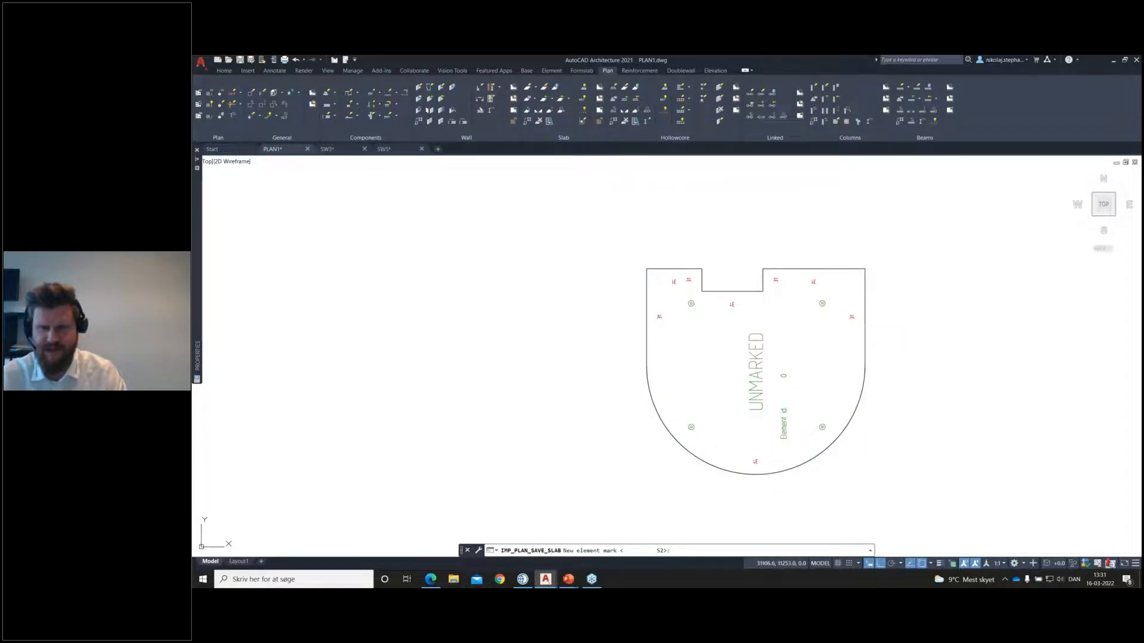
{"action": "key", "text": "Return"}
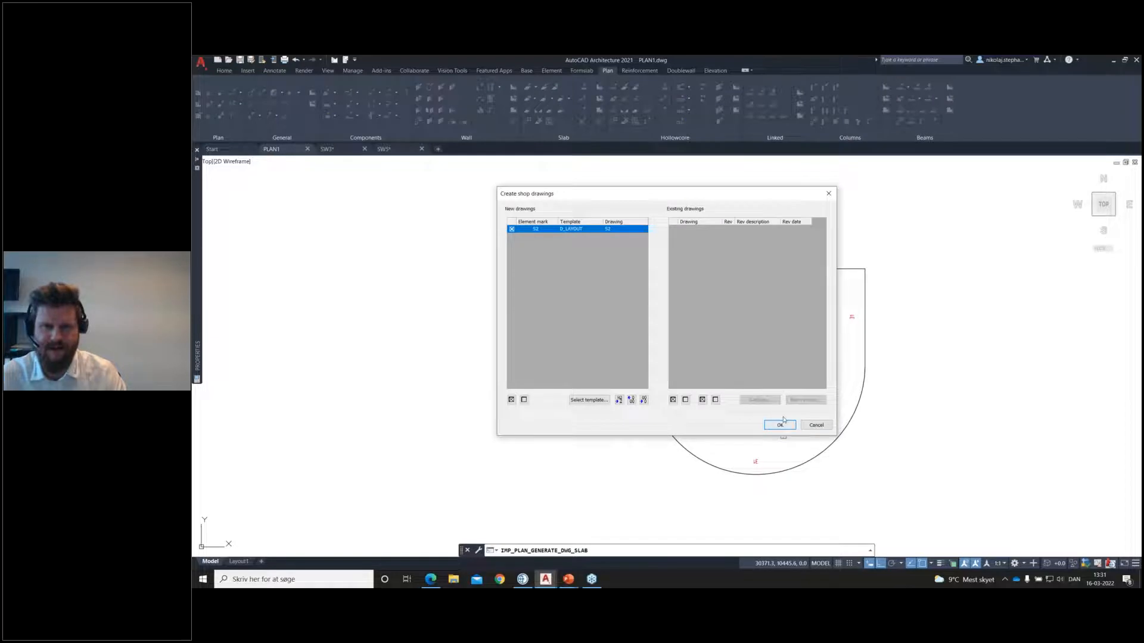
Step: Generate the shop drawing for slab element S2
{"action": "left_click", "coordinate": [782, 422]}
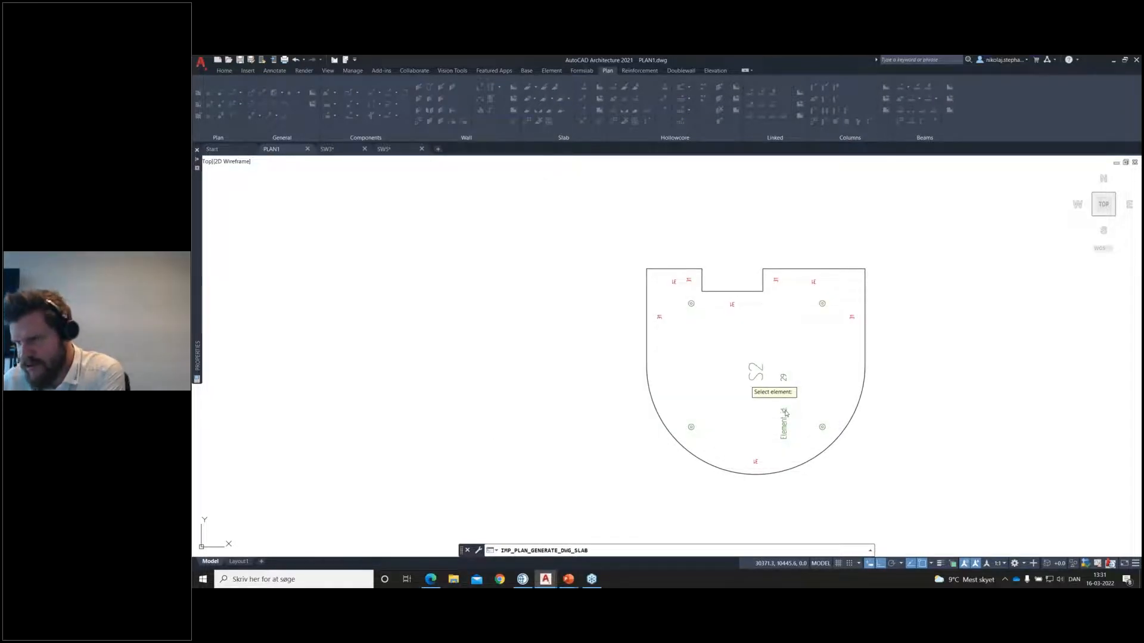
{"action": "left_click", "coordinate": [753, 372]}
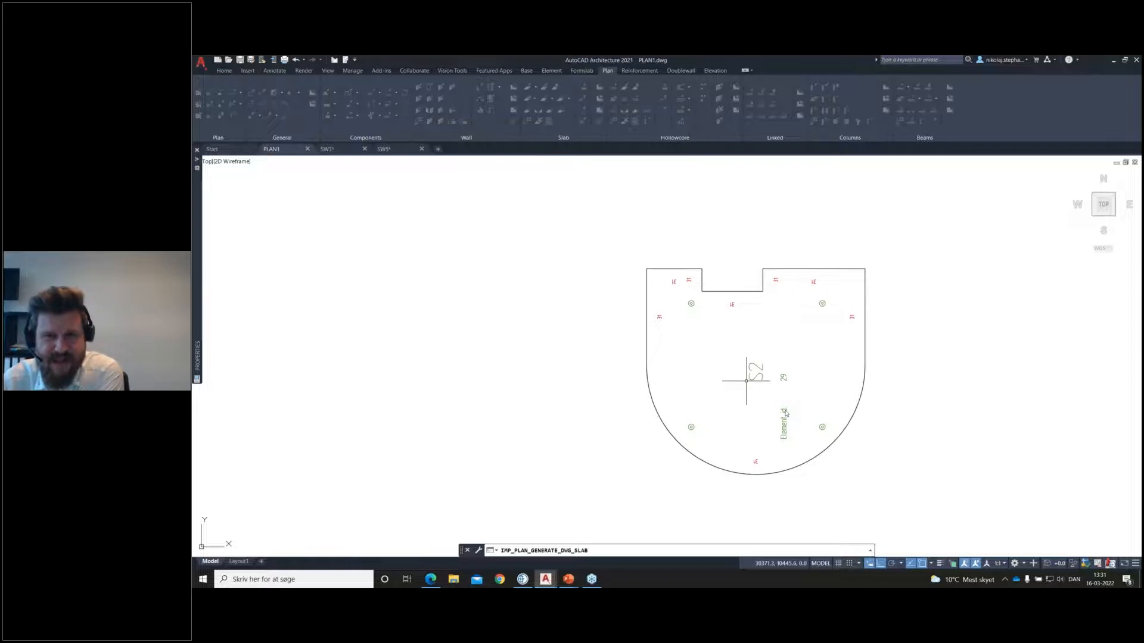
Step: Open slab S2's shop drawing and review its plan, section and reinforcement views on the DRAWING layout
{"action": "left_click", "coordinate": [600, 99]}
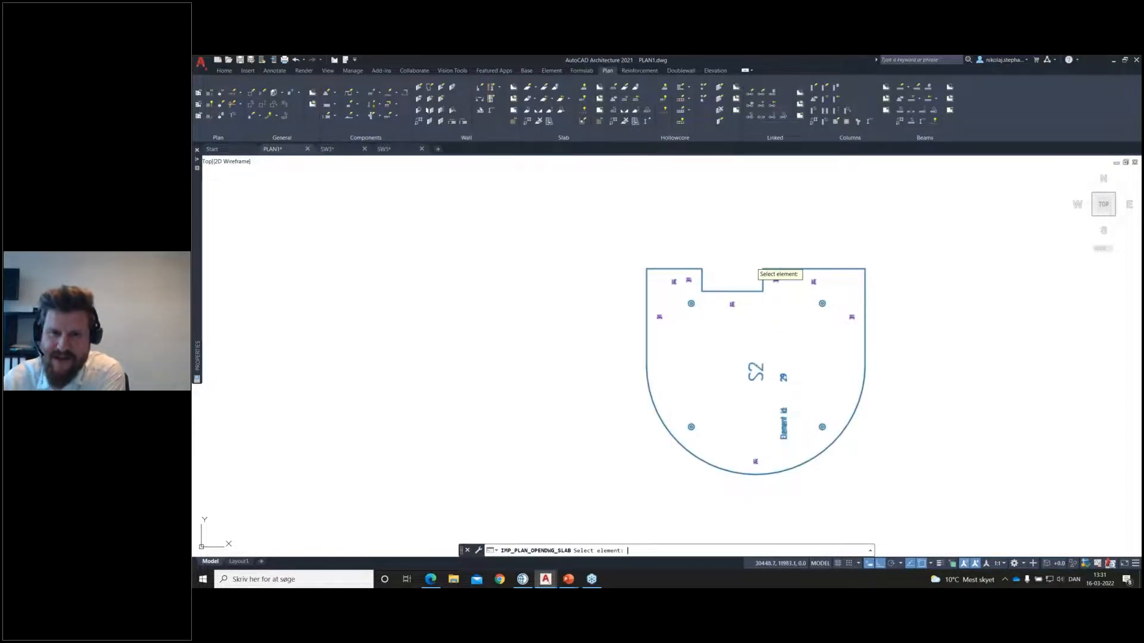
{"action": "left_click", "coordinate": [755, 269]}
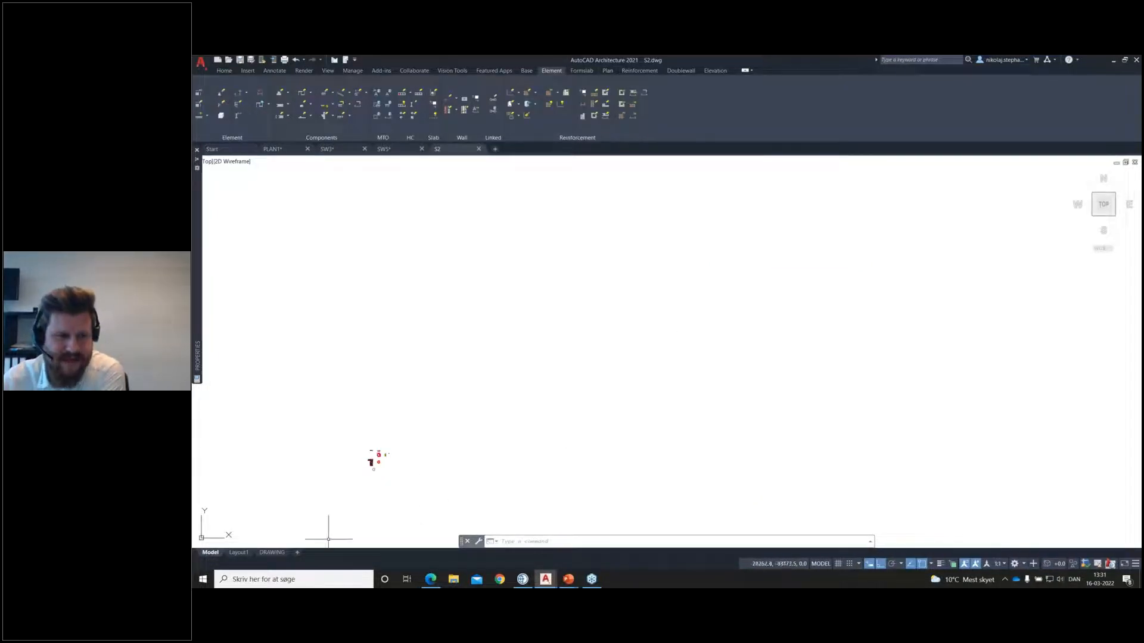
{"action": "left_click", "coordinate": [269, 553]}
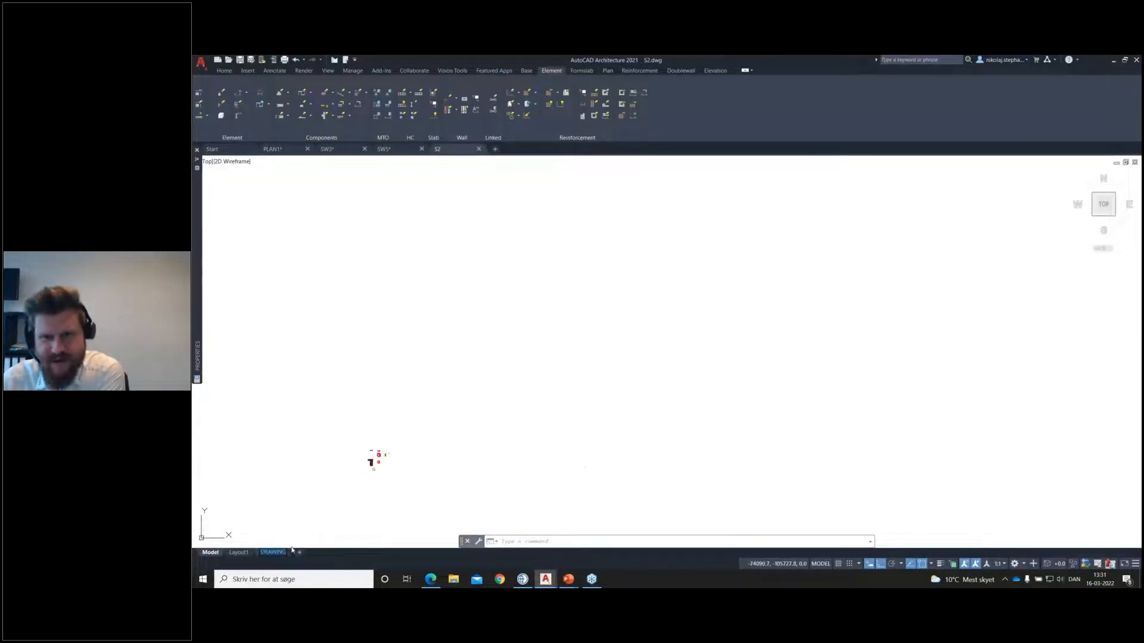
{"action": "left_click", "coordinate": [240, 553]}
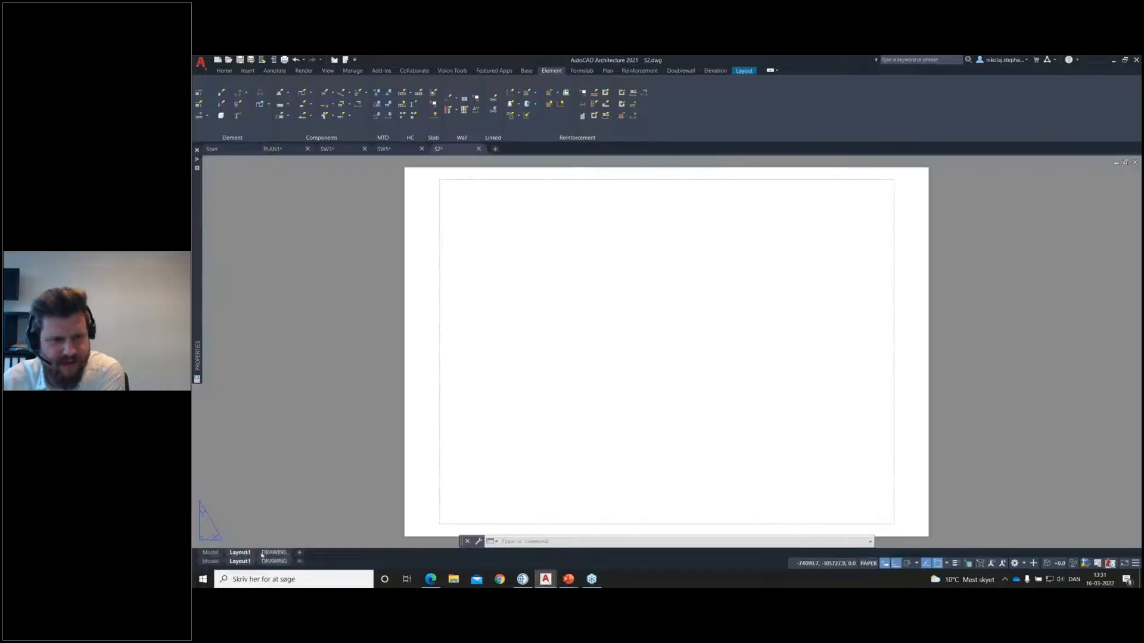
{"action": "left_click", "coordinate": [264, 552]}
{"action": "key", "text": "Escape"}
{"action": "left_click", "coordinate": [274, 561]}
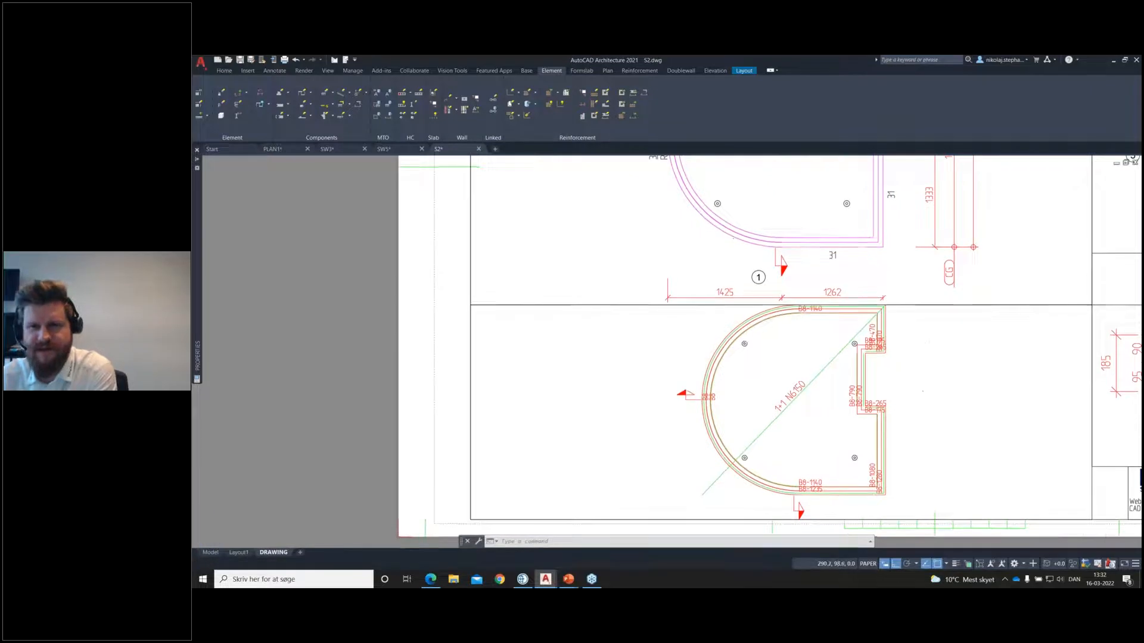
{"action": "scroll", "coordinate": [851, 385], "scroll_direction": "down", "scroll_amount": 2}
{"action": "middle_click_drag", "start_coordinate": [934, 365], "coordinate": [818, 477]}
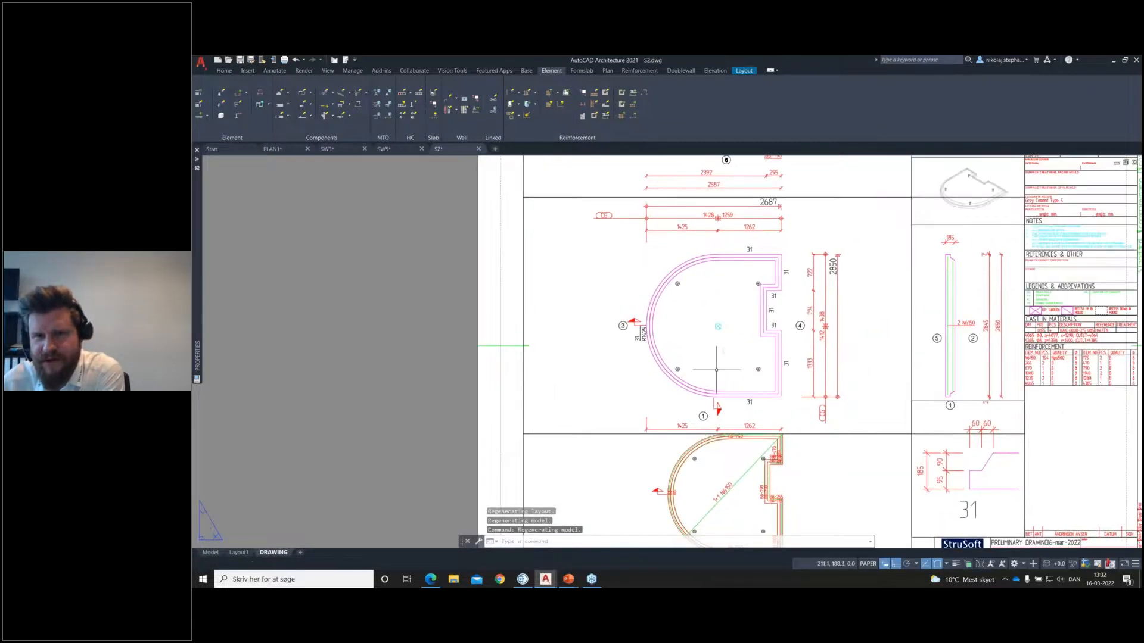
{"action": "mouse_move", "coordinate": [881, 320]}
{"action": "middle_mouse_down"}
{"action": "mouse_move", "coordinate": [774, 374]}
{"action": "mouse_move", "coordinate": [790, 370]}
{"action": "middle_mouse_up"}
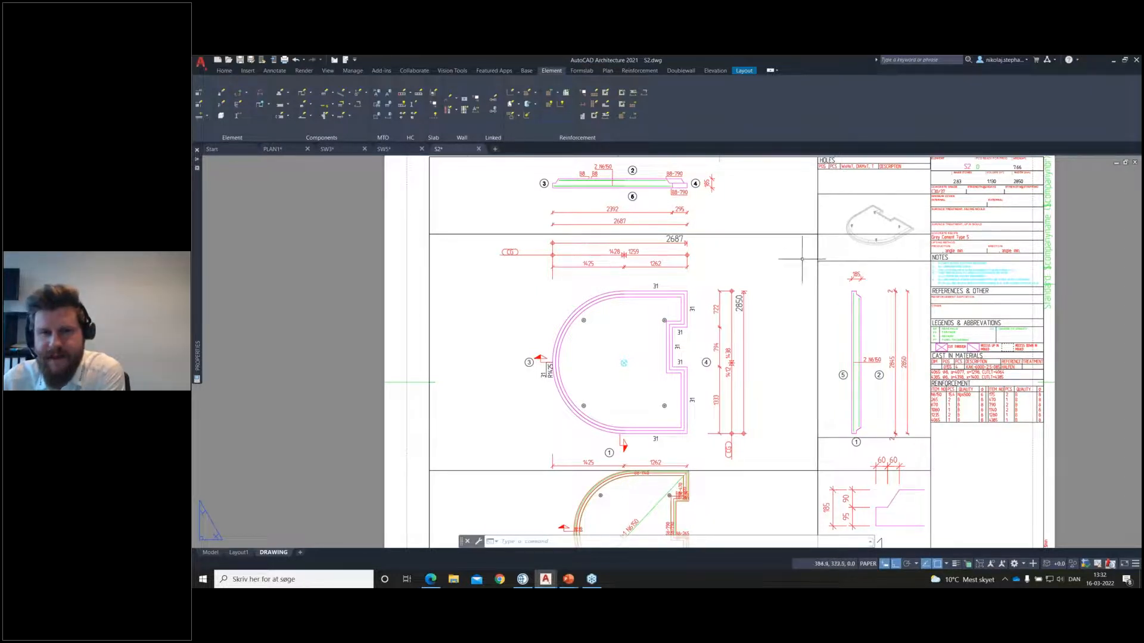
Step: In model space, set up electrical cast-in material 0804 with fine detail, View 6 and 185 mm distance from the top of the mould
{"action": "left_click", "coordinate": [212, 553]}
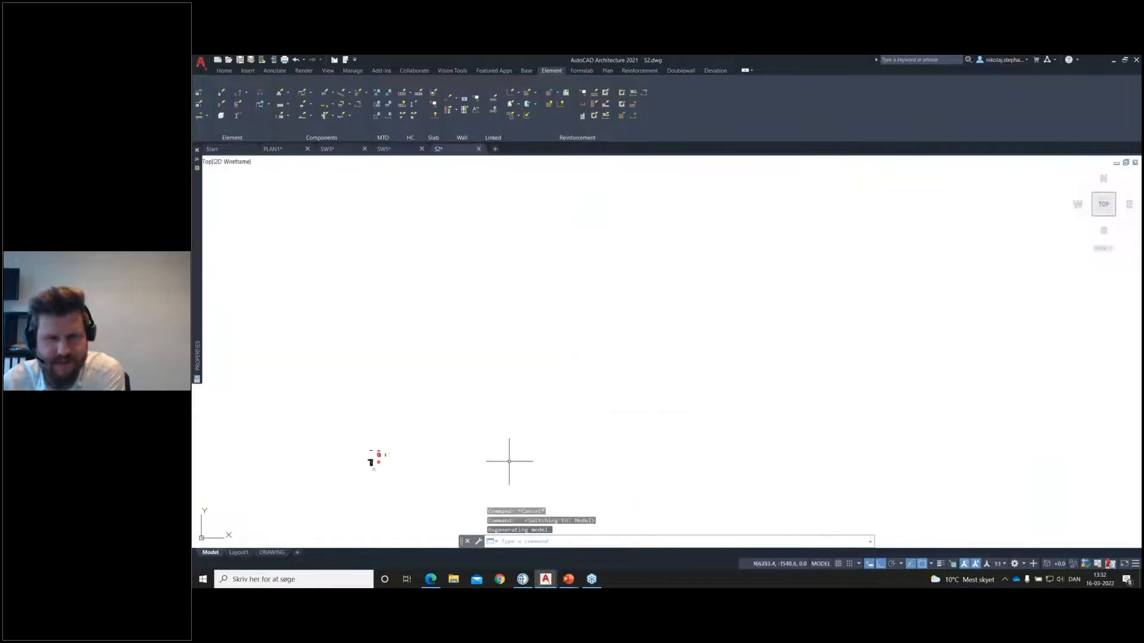
{"action": "scroll", "coordinate": [557, 364], "scroll_direction": "up", "scroll_amount": 5}
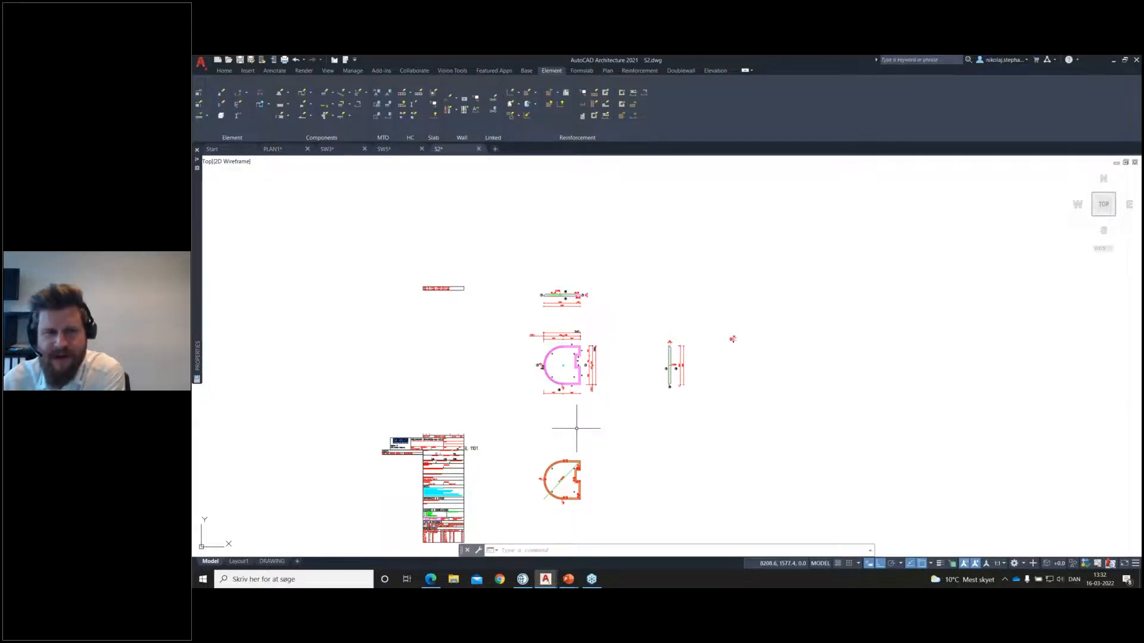
{"action": "scroll", "coordinate": [523, 389], "scroll_direction": "up", "scroll_amount": 2}
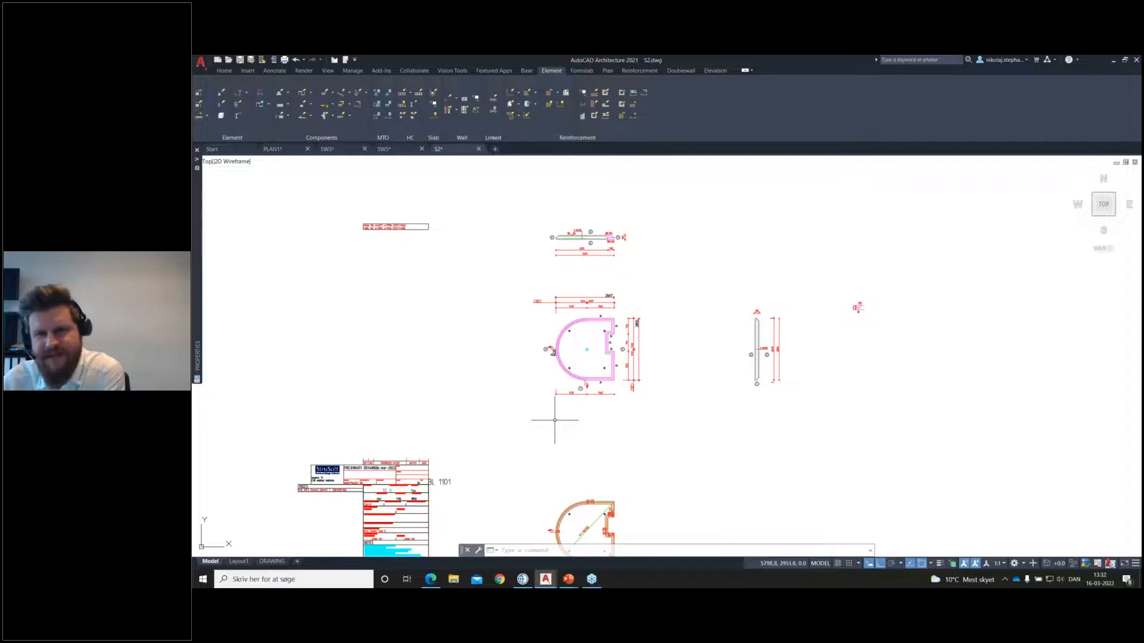
{"action": "scroll", "coordinate": [545, 345], "scroll_direction": "up", "scroll_amount": 5}
{"action": "scroll", "coordinate": [643, 291], "scroll_direction": "up", "scroll_amount": 1}
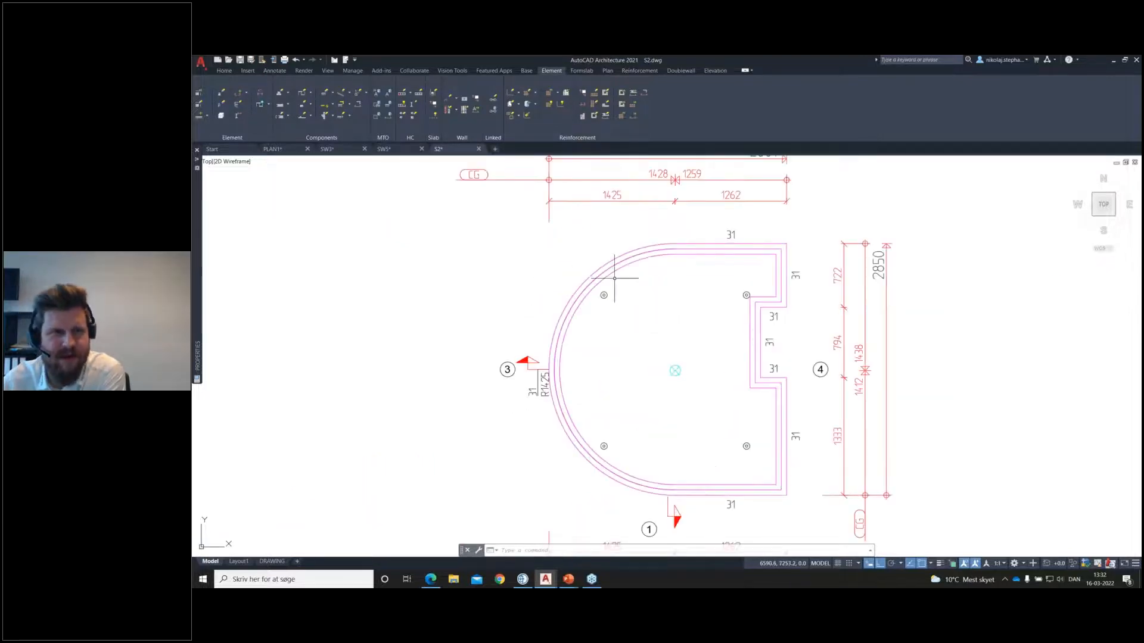
{"action": "left_click", "coordinate": [332, 104]}
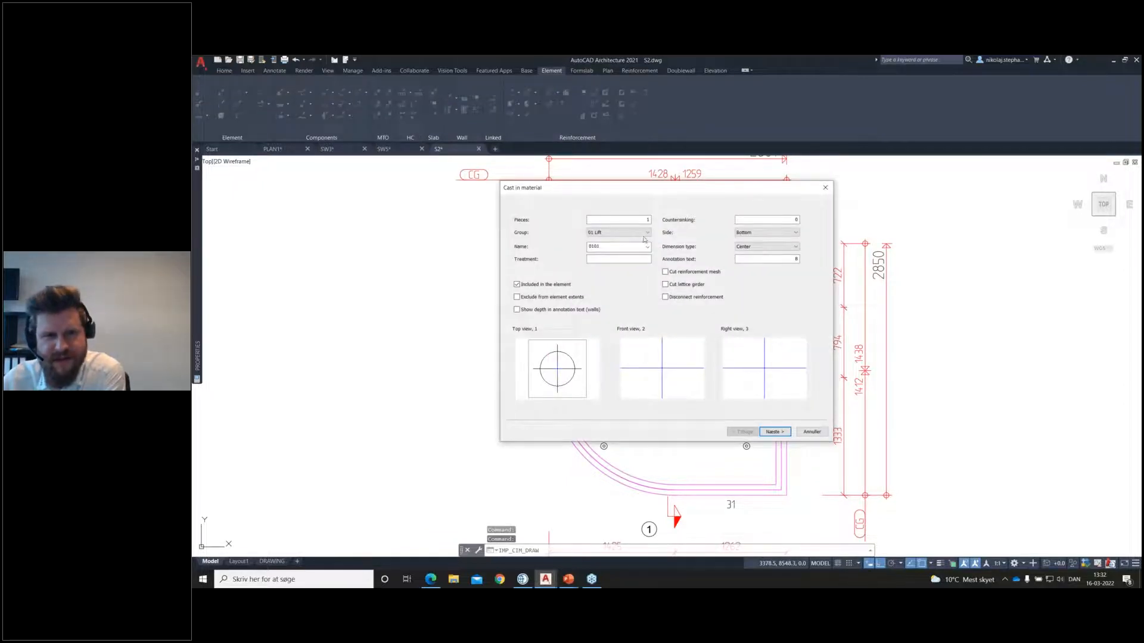
{"action": "left_click", "coordinate": [645, 233]}
{"action": "left_click", "coordinate": [638, 283]}
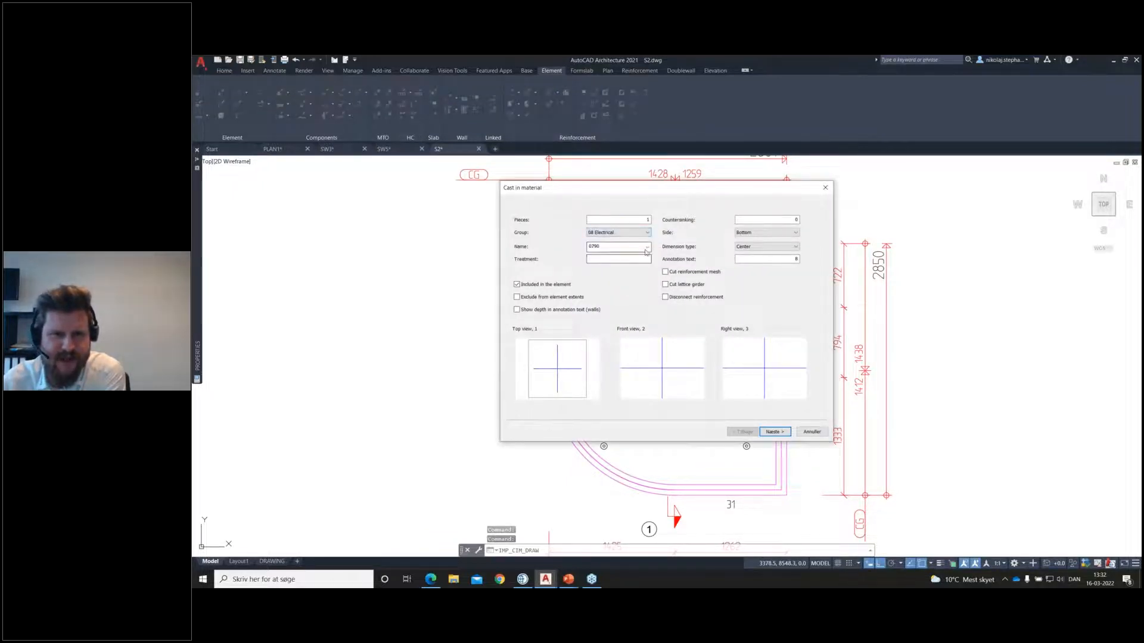
{"action": "left_click", "coordinate": [647, 247]}
{"action": "left_click", "coordinate": [643, 305]}
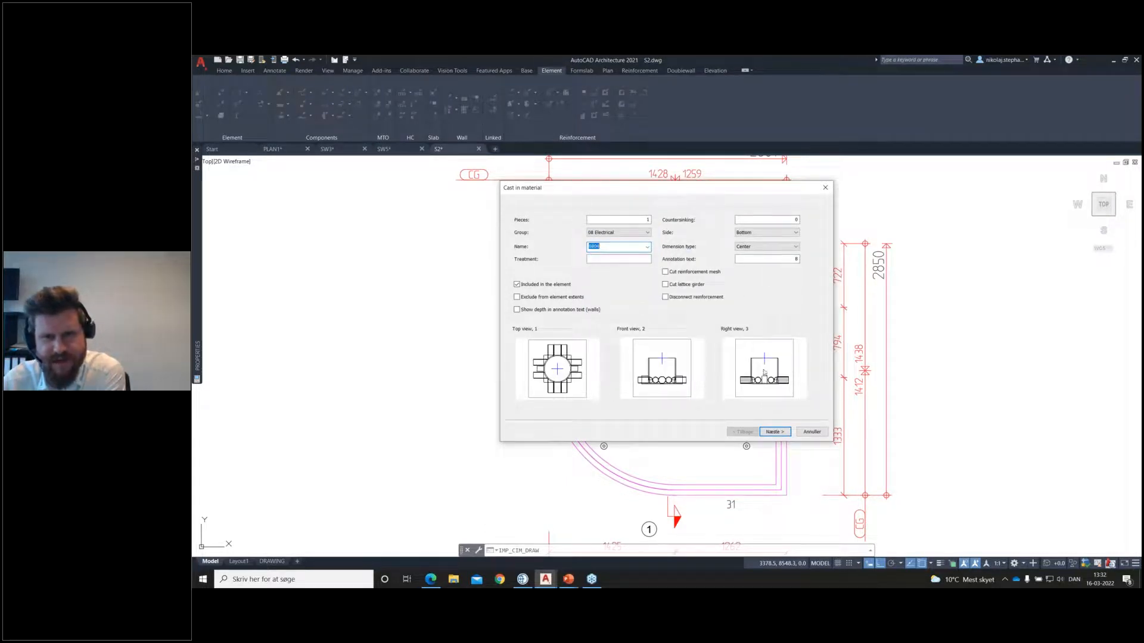
{"action": "left_click", "coordinate": [770, 432]}
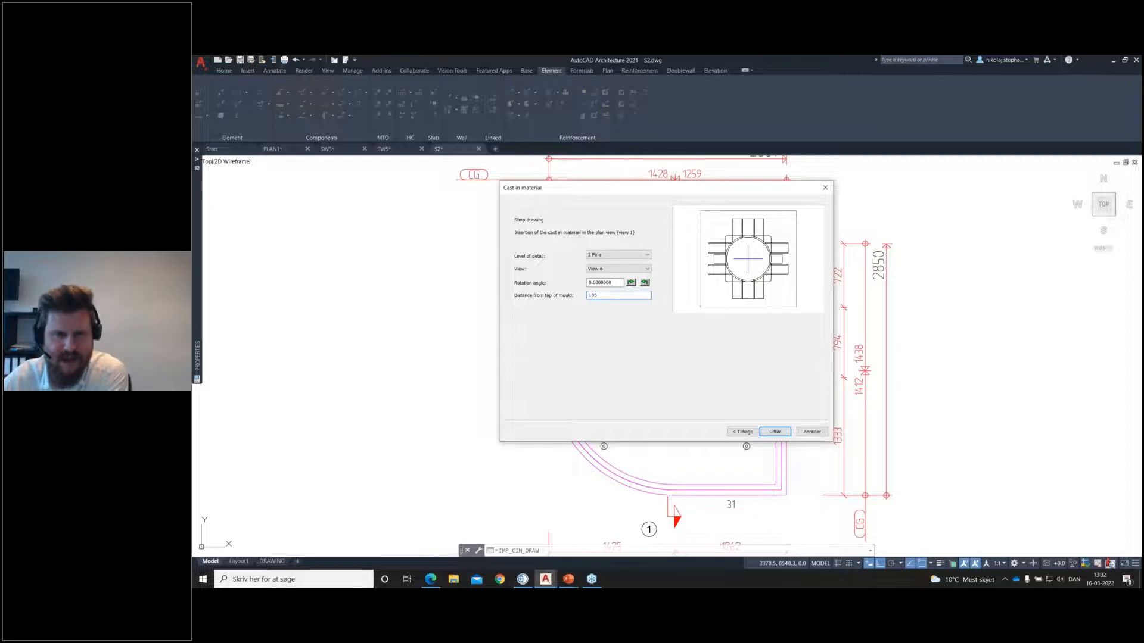
{"action": "left_click", "coordinate": [774, 432]}
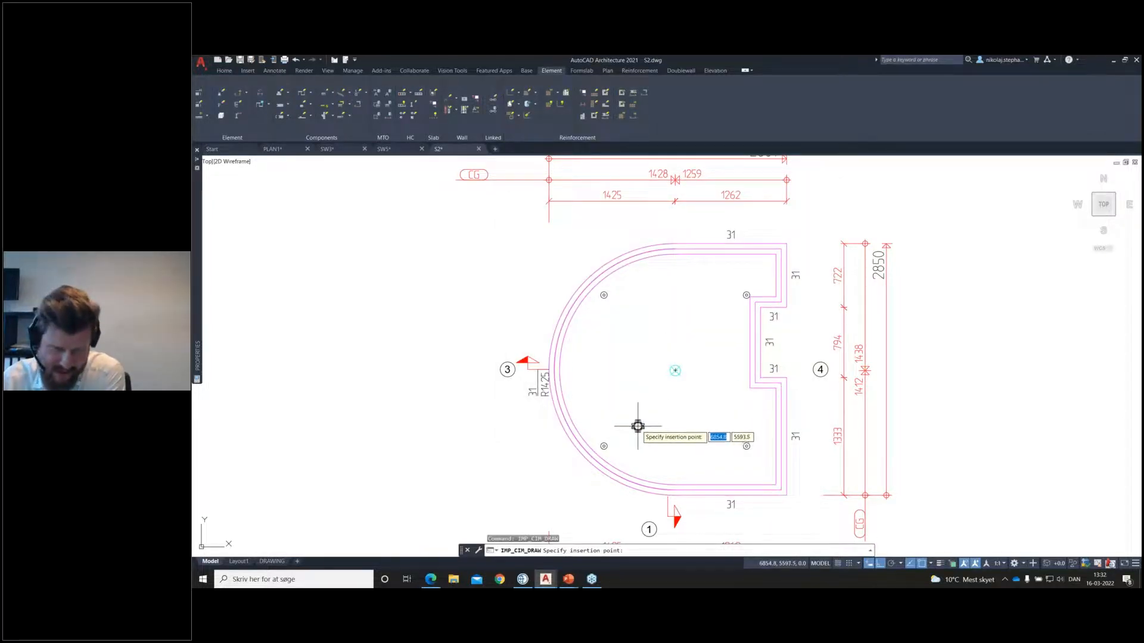
Step: Place one electrical box in the lower part of slab S2's plan view and copy it about 1420 mm straight up
{"action": "left_click", "coordinate": [639, 428]}
{"action": "left_click", "coordinate": [655, 428]}
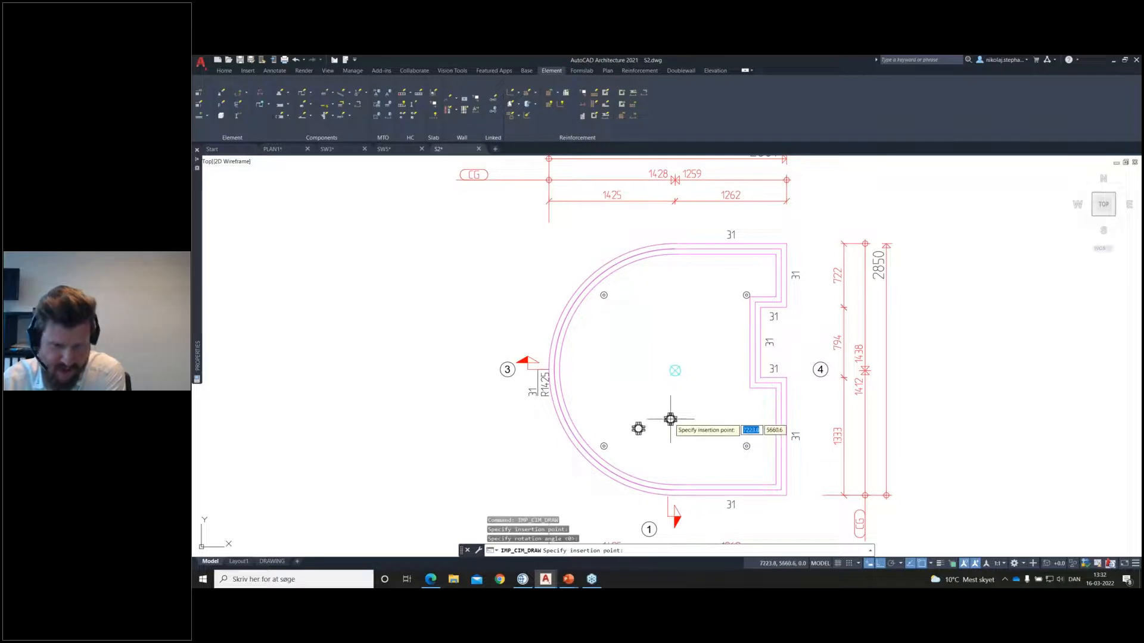
{"action": "left_click", "coordinate": [652, 420]}
{"action": "left_click", "coordinate": [638, 435]}
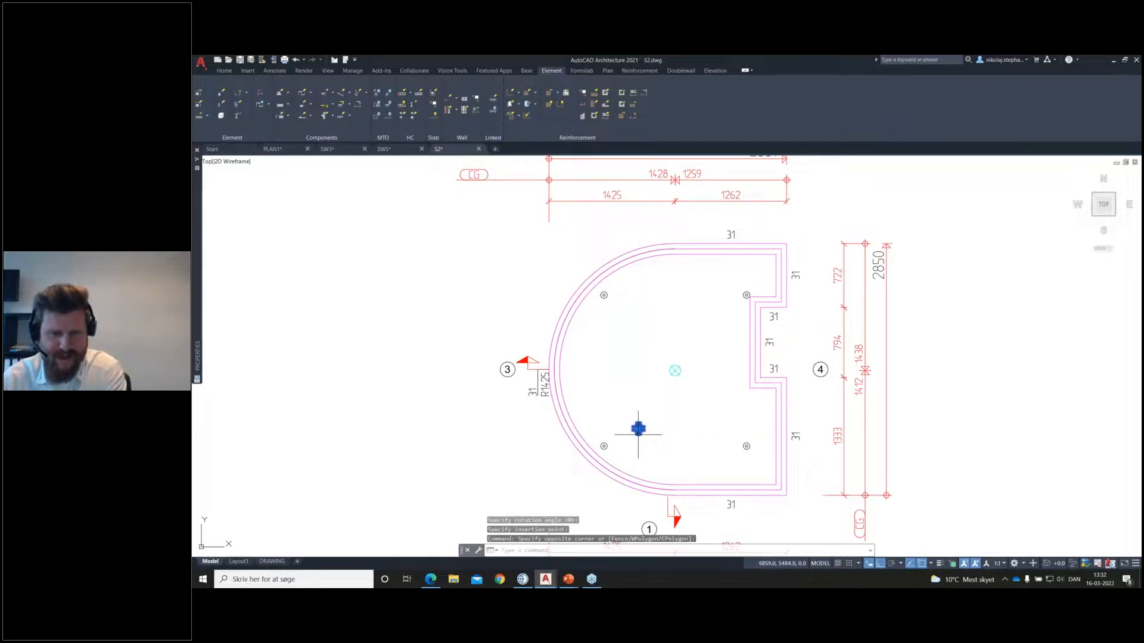
{"action": "type", "text": "co"}
{"action": "key", "text": "Return"}
{"action": "left_click", "coordinate": [659, 428]}
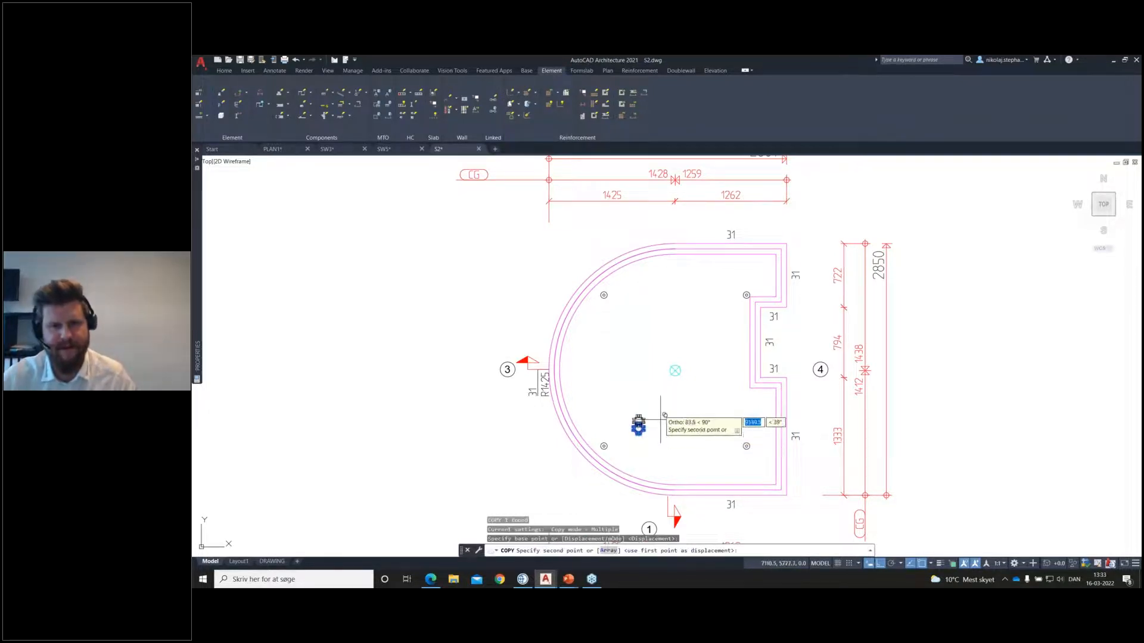
{"action": "left_click", "coordinate": [666, 301]}
{"action": "key", "text": "Return"}
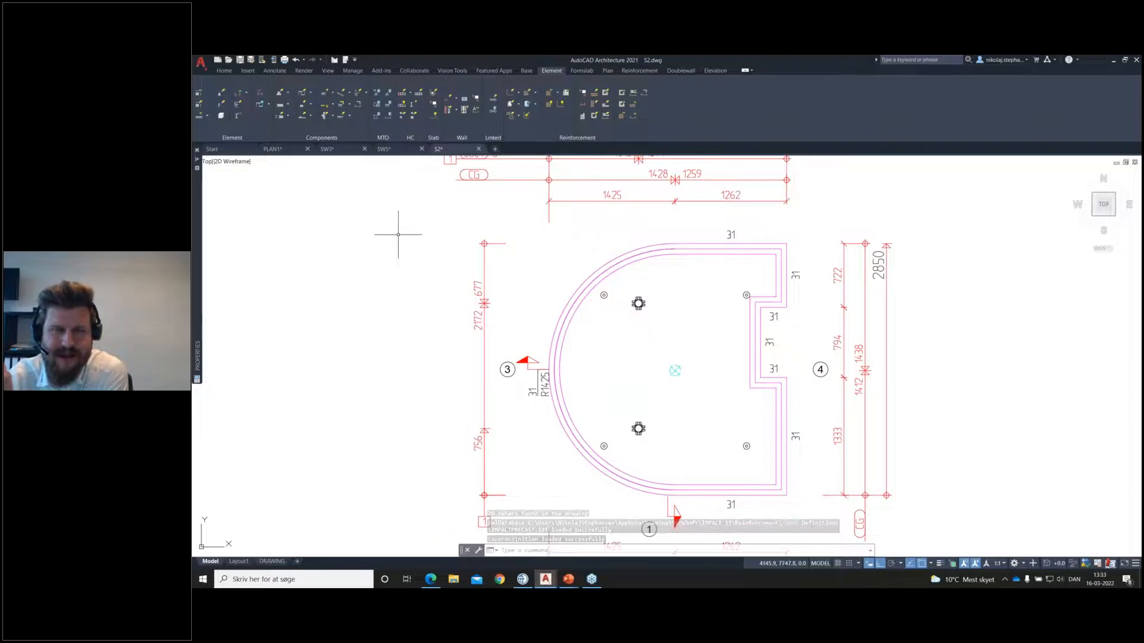
Step: Generate the element's 3D solid including reinforcement and cast-in materials, and check its isometric view on the DRAWING layout
{"action": "left_click", "coordinate": [221, 116]}
{"action": "key", "text": "Return"}
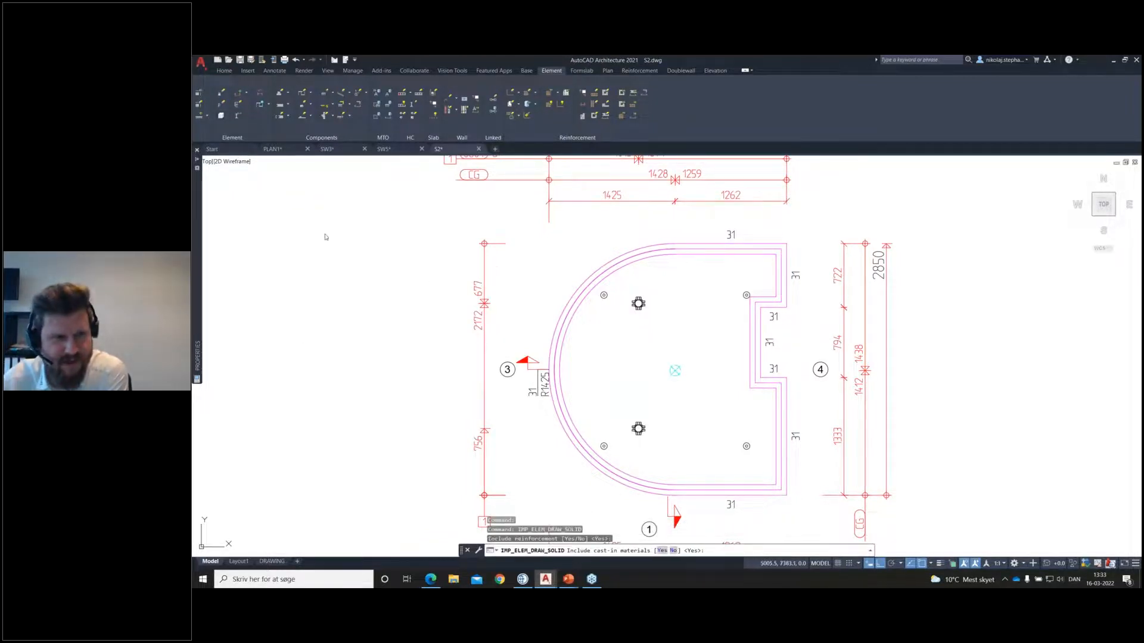
{"action": "key", "text": "Return"}
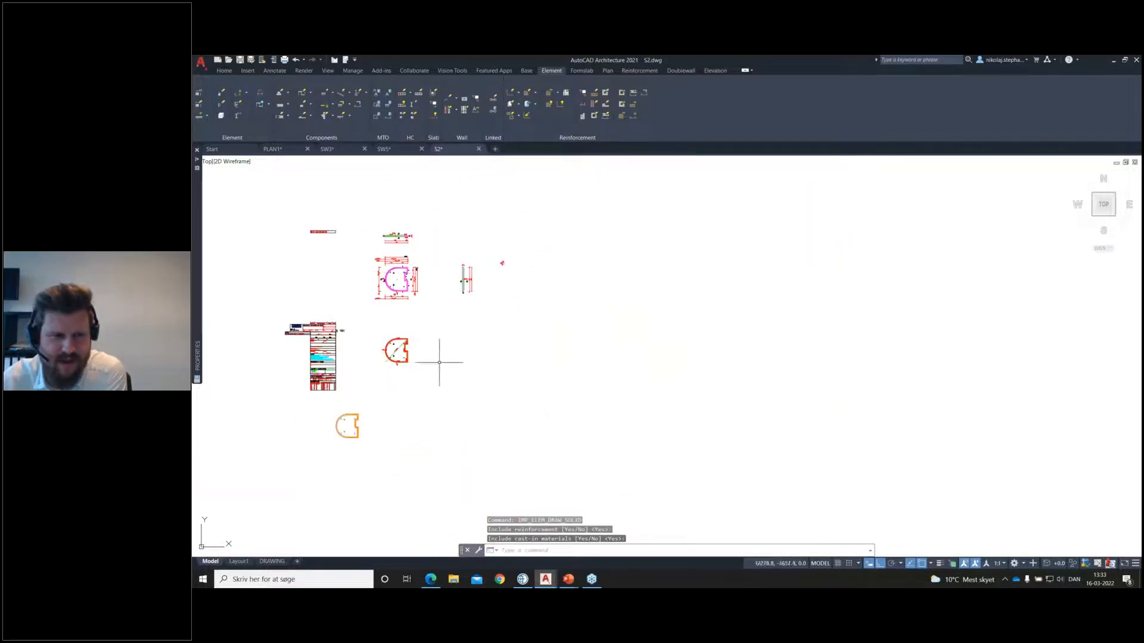
{"action": "left_click", "coordinate": [271, 561]}
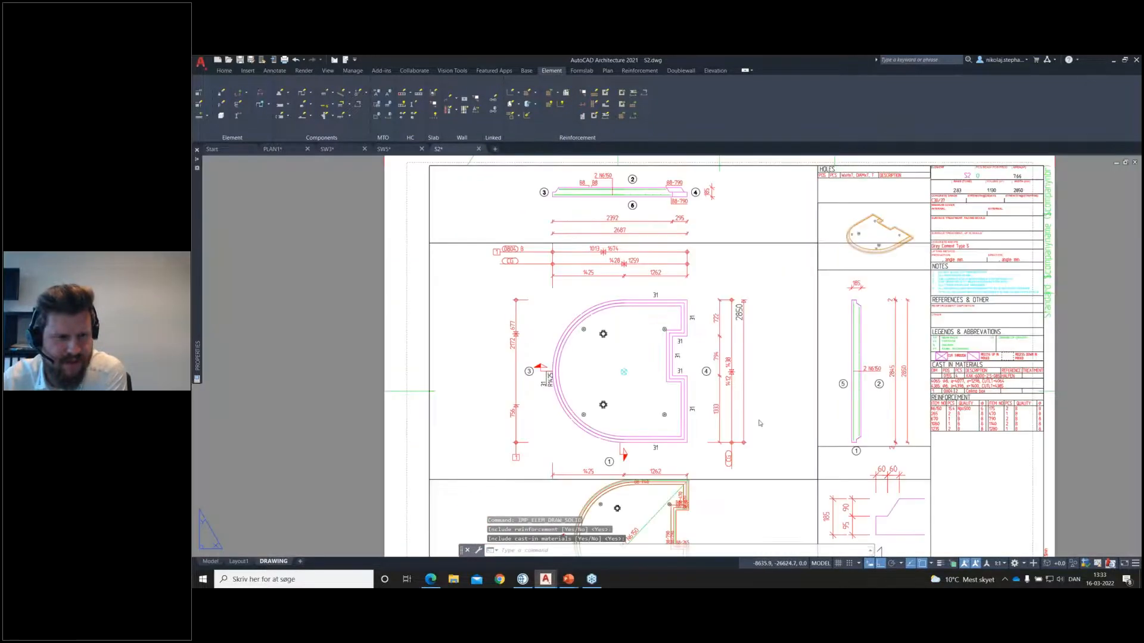
{"action": "scroll", "coordinate": [872, 211], "scroll_direction": "up", "scroll_amount": 6}
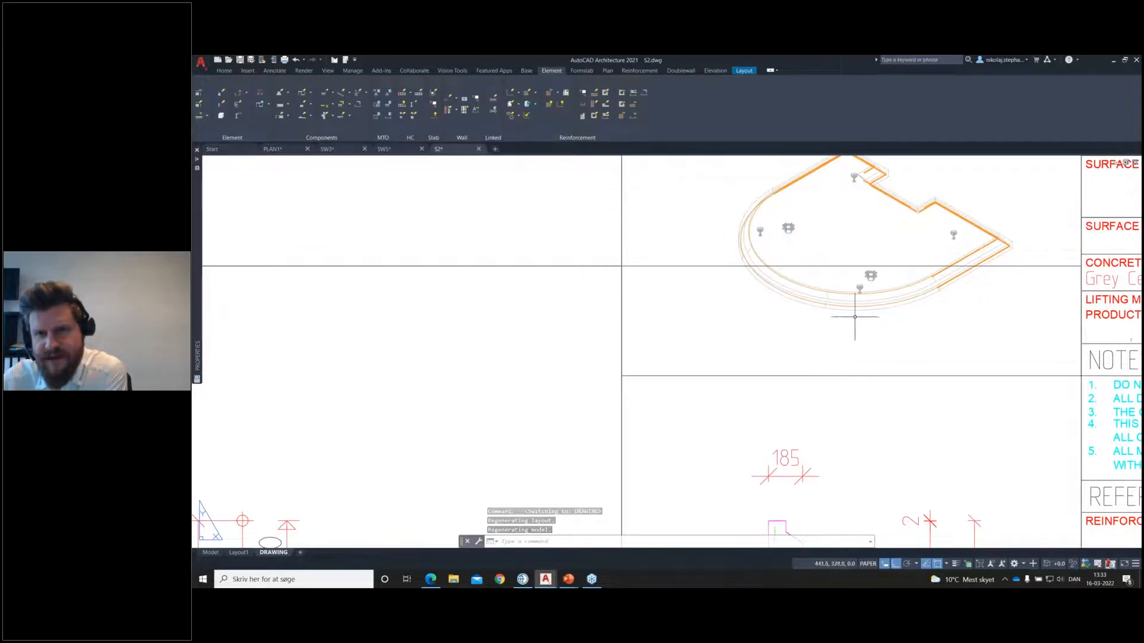
{"action": "scroll", "coordinate": [828, 310], "scroll_direction": "down", "scroll_amount": 2}
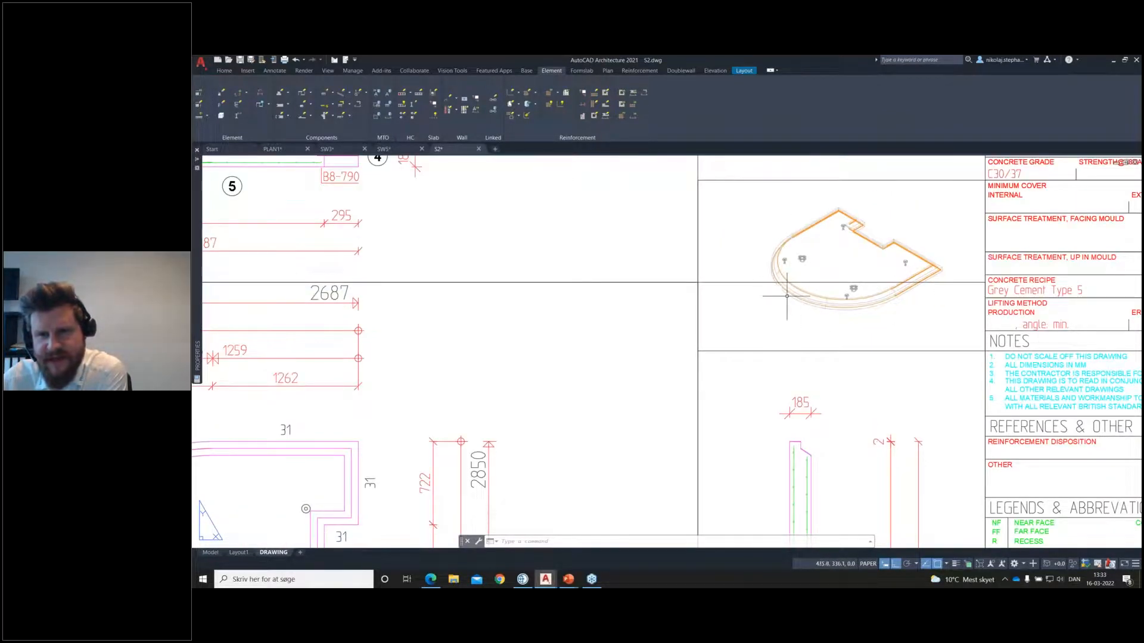
Step: Inspect the properties of the curved edge bar in the model-space 3D solid and close them without changes
{"action": "left_click", "coordinate": [210, 552]}
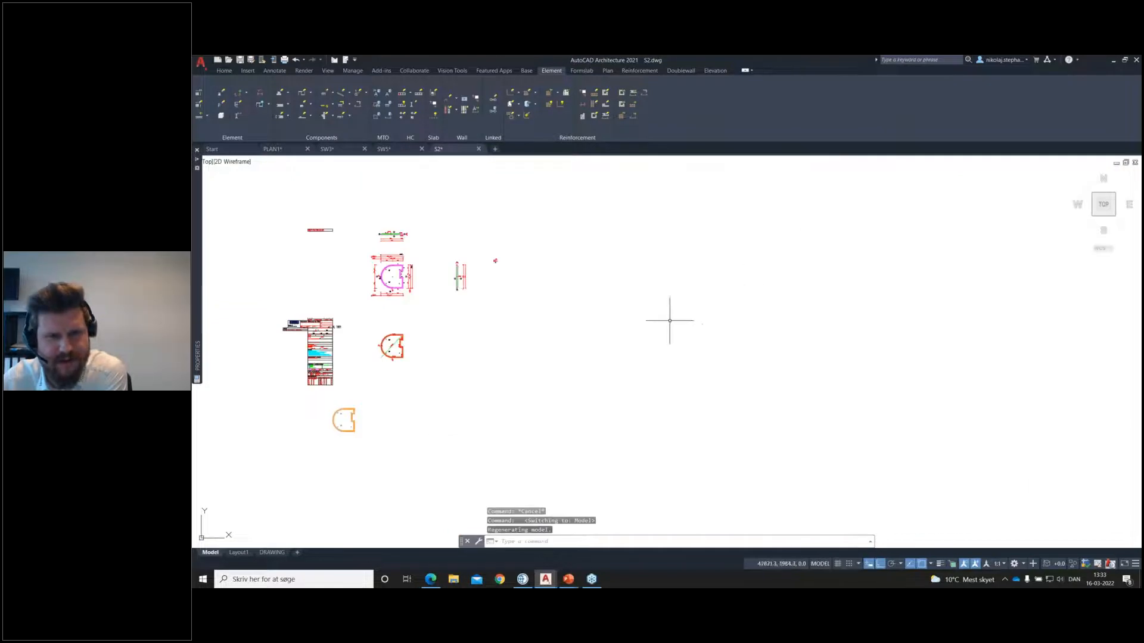
{"action": "scroll", "coordinate": [485, 415], "scroll_direction": "up", "scroll_amount": 5}
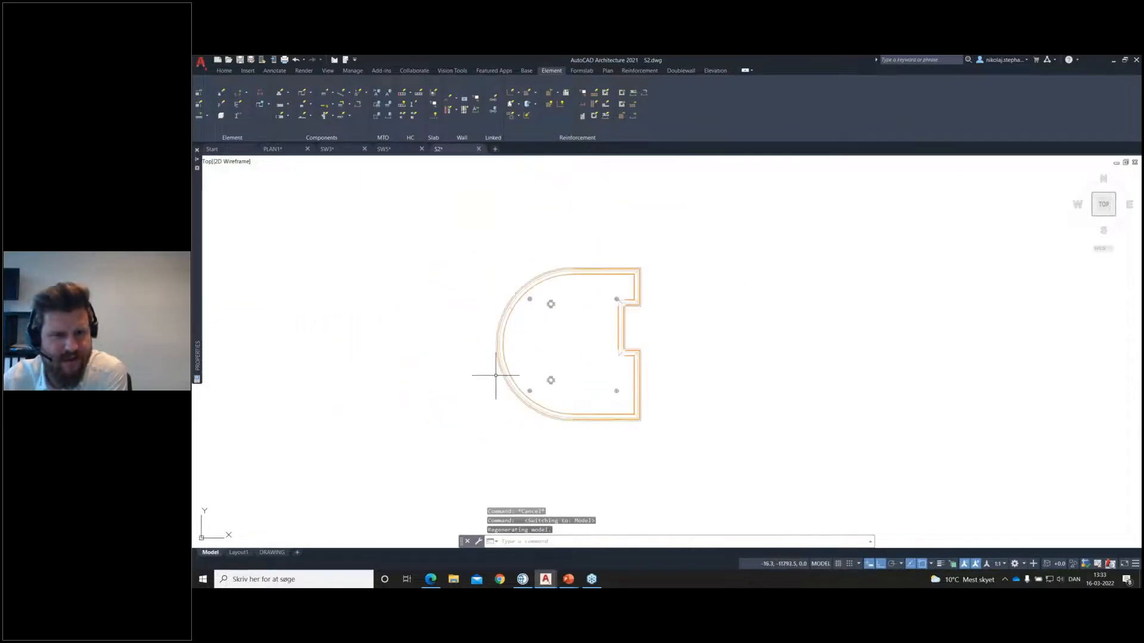
{"action": "left_click", "coordinate": [498, 378]}
{"action": "double_click", "coordinate": [594, 386]}
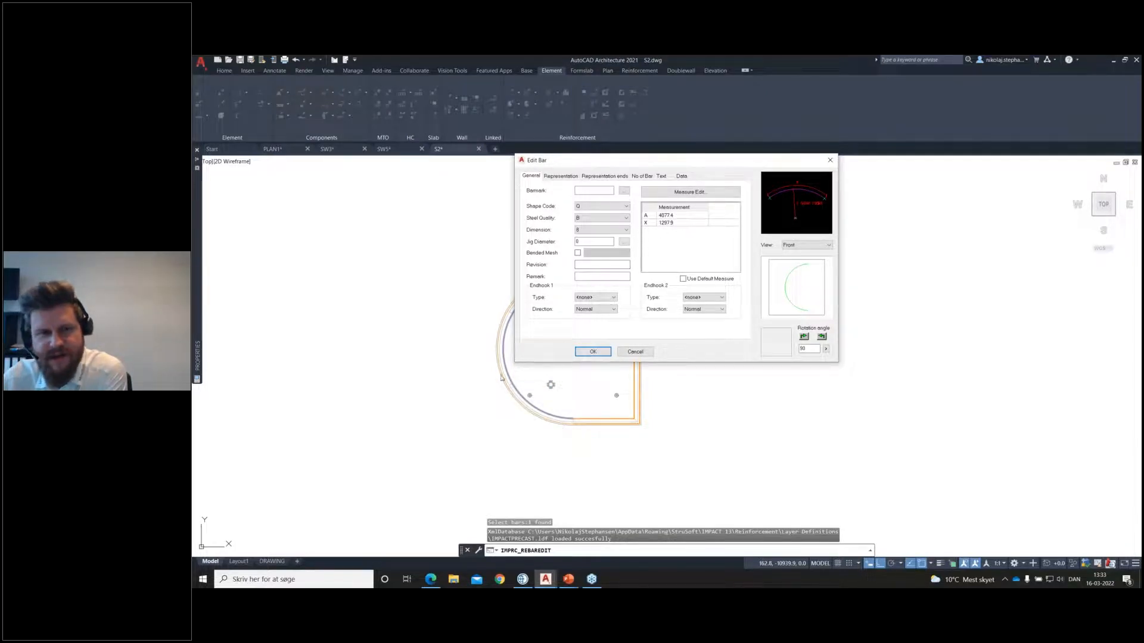
{"action": "left_click", "coordinate": [830, 160]}
{"action": "scroll", "coordinate": [716, 241], "scroll_direction": "down", "scroll_amount": 5}
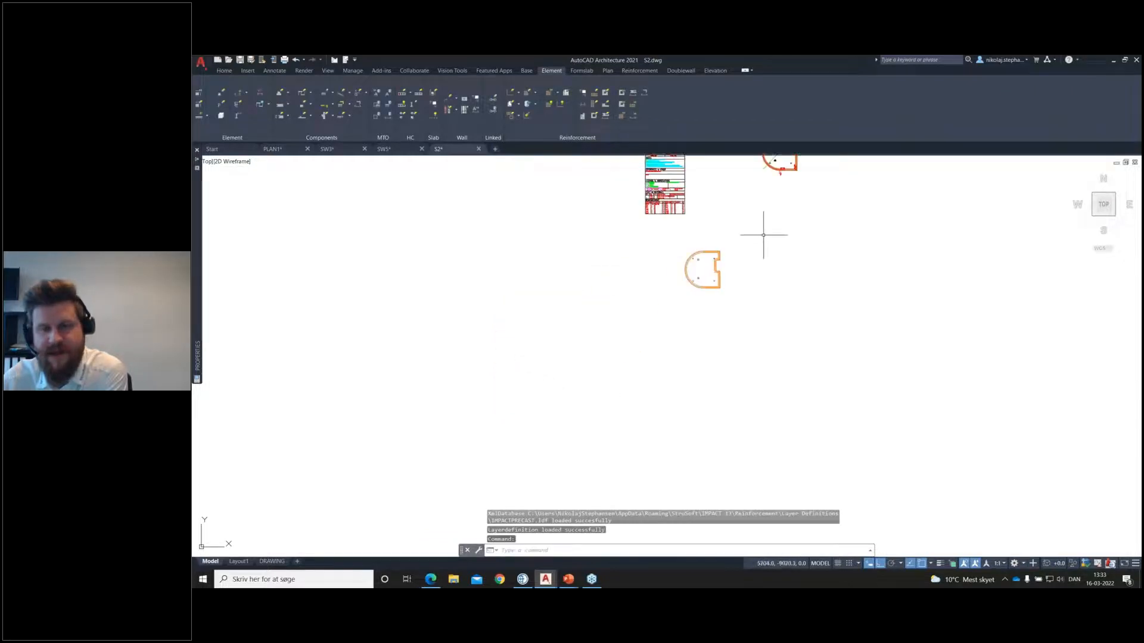
{"action": "scroll", "coordinate": [680, 264], "scroll_direction": "up", "scroll_amount": 6}
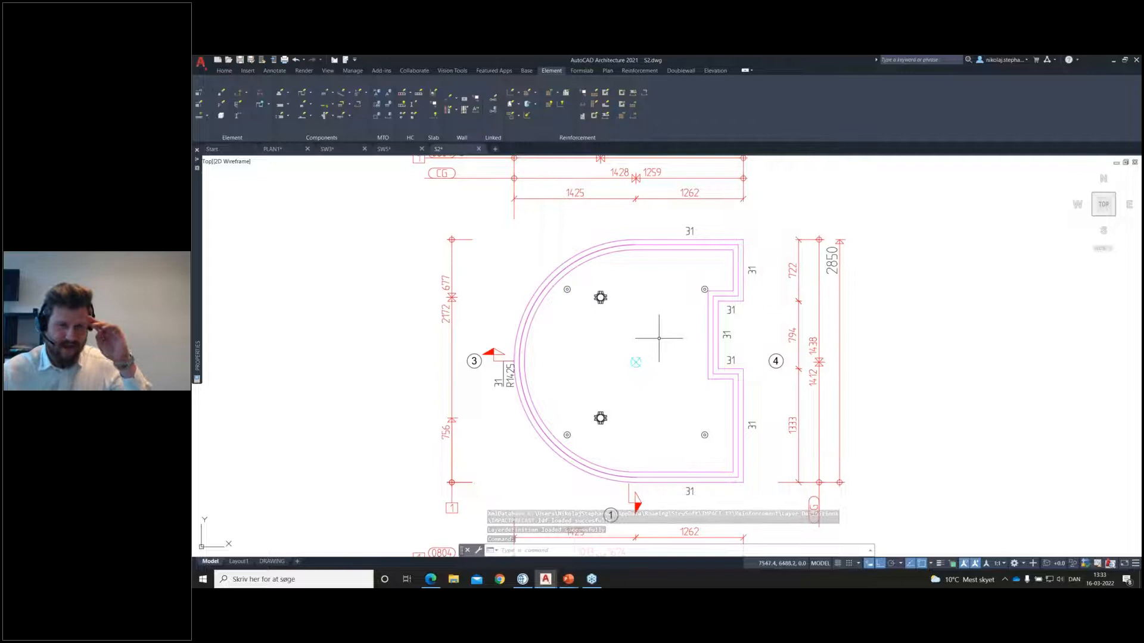
{"action": "scroll", "coordinate": [633, 319], "scroll_direction": "up", "scroll_amount": 2}
{"action": "scroll", "coordinate": [649, 327], "scroll_direction": "down", "scroll_amount": 4}
{"action": "scroll", "coordinate": [632, 330], "scroll_direction": "up", "scroll_amount": 4}
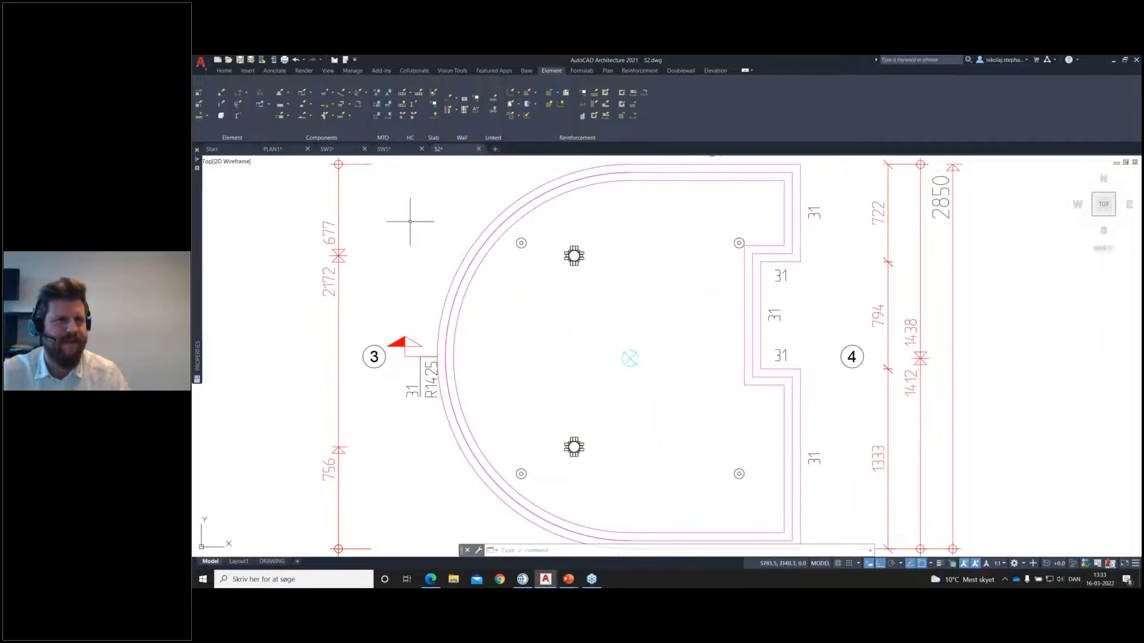
{"action": "left_click", "coordinate": [331, 107]}
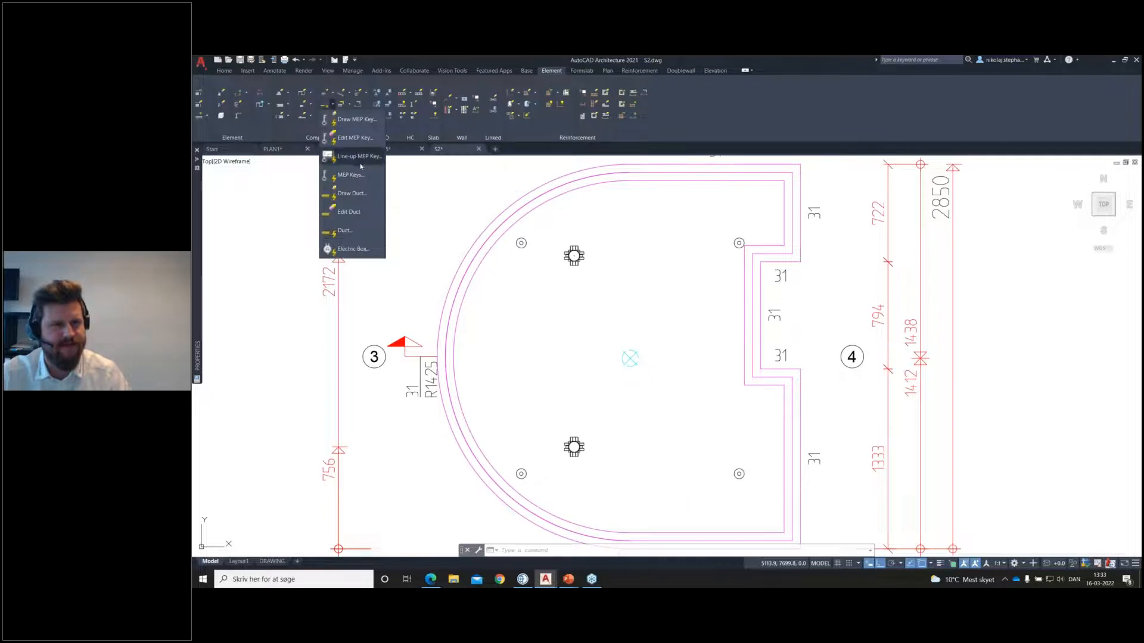
{"action": "left_click", "coordinate": [385, 231]}
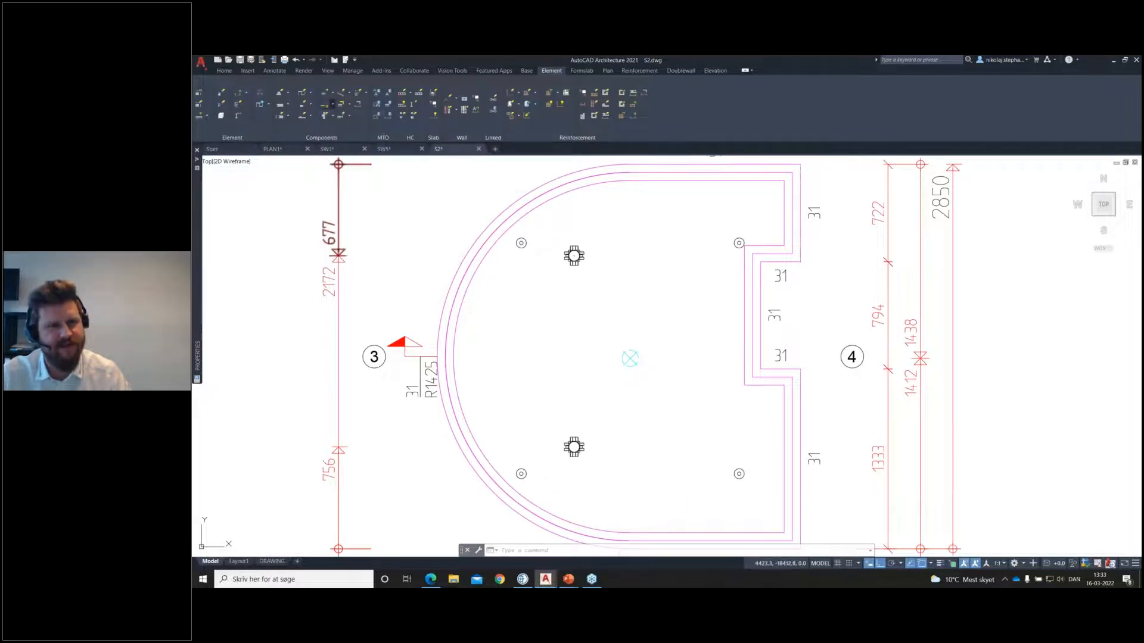
{"action": "key", "text": "Return"}
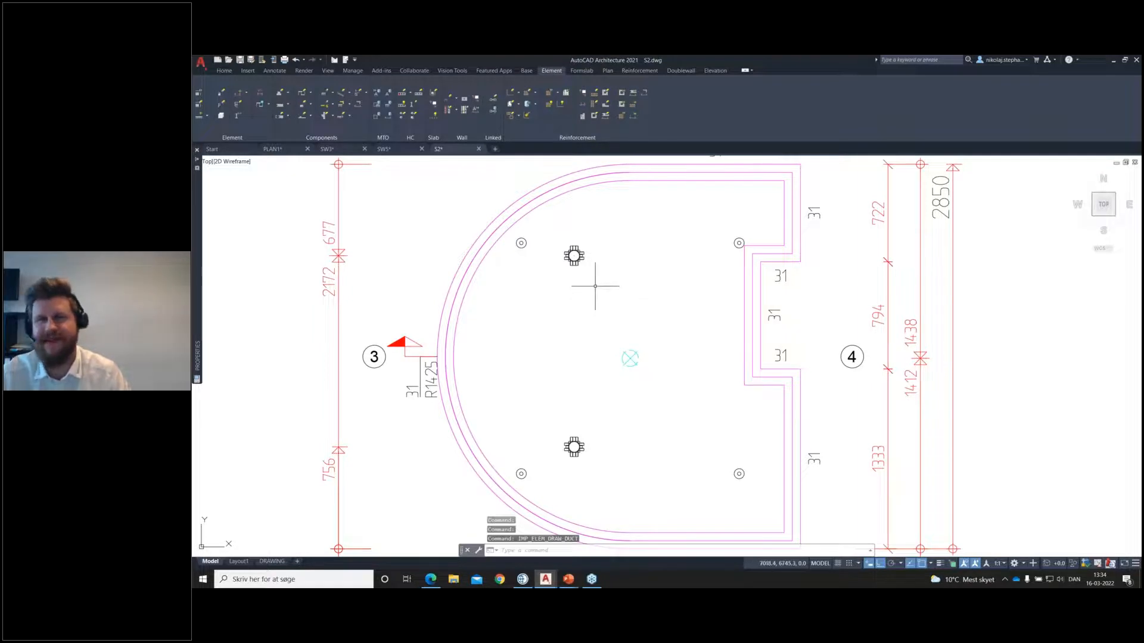
Step: Inspect the duct dimensions and appearance settings of common cast-in material 0515, PIPE 20 mm, and close the duct library
{"action": "left_click", "coordinate": [327, 104]}
{"action": "left_click", "coordinate": [341, 232]}
{"action": "left_click", "coordinate": [653, 240]}
{"action": "left_click", "coordinate": [632, 248]}
{"action": "left_click", "coordinate": [640, 306]}
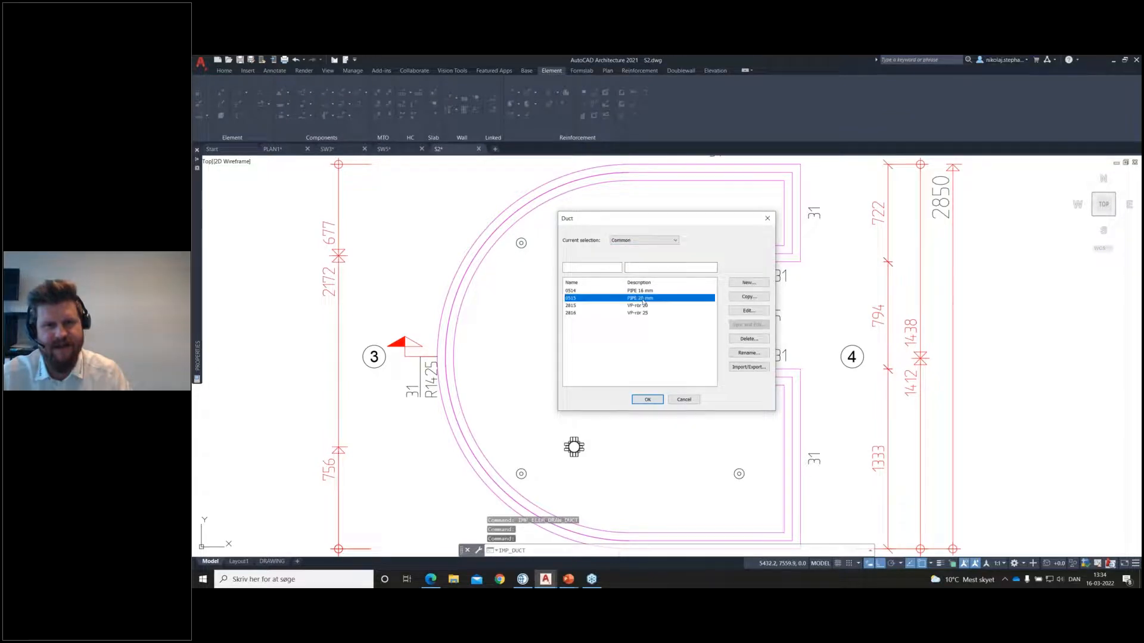
{"action": "left_click", "coordinate": [757, 312]}
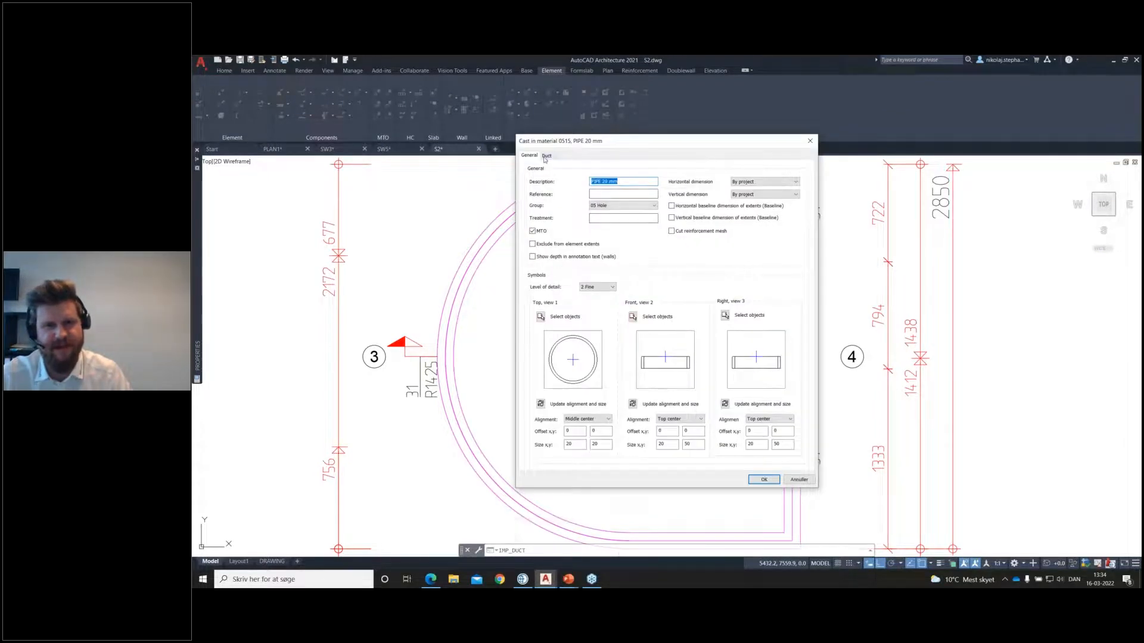
{"action": "left_click", "coordinate": [545, 156]}
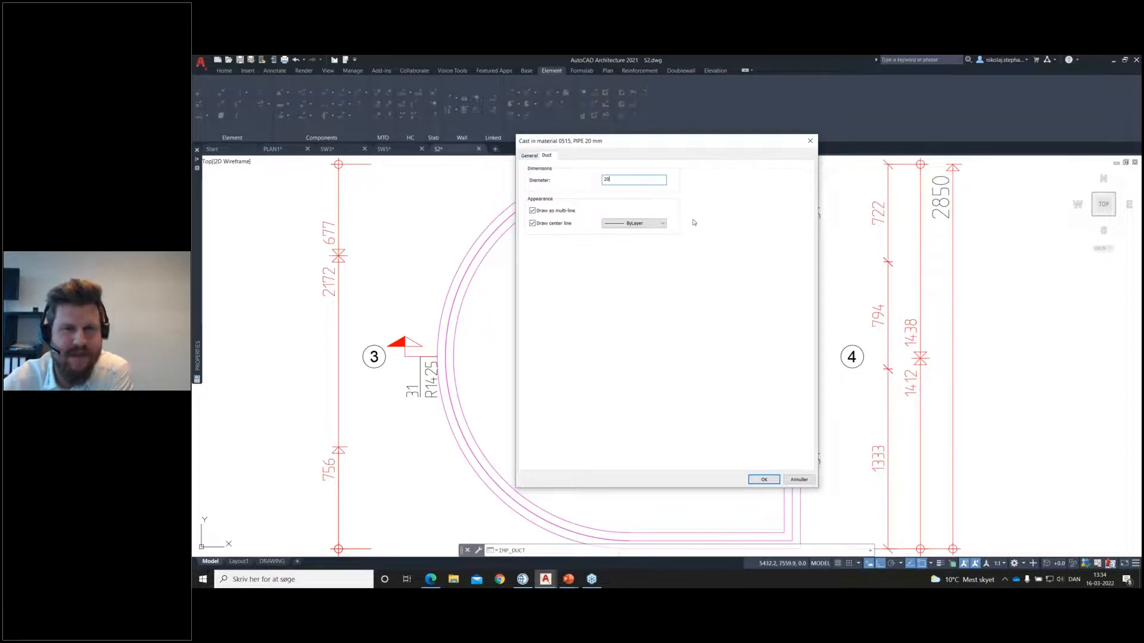
{"action": "key", "text": "Return"}
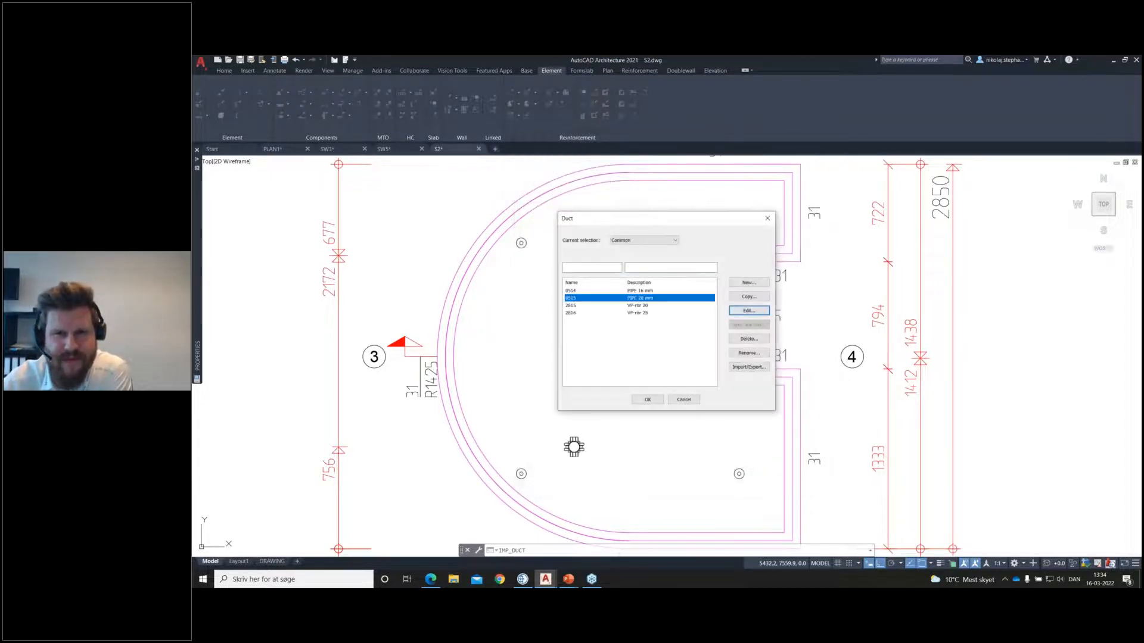
{"action": "left_click", "coordinate": [771, 219]}
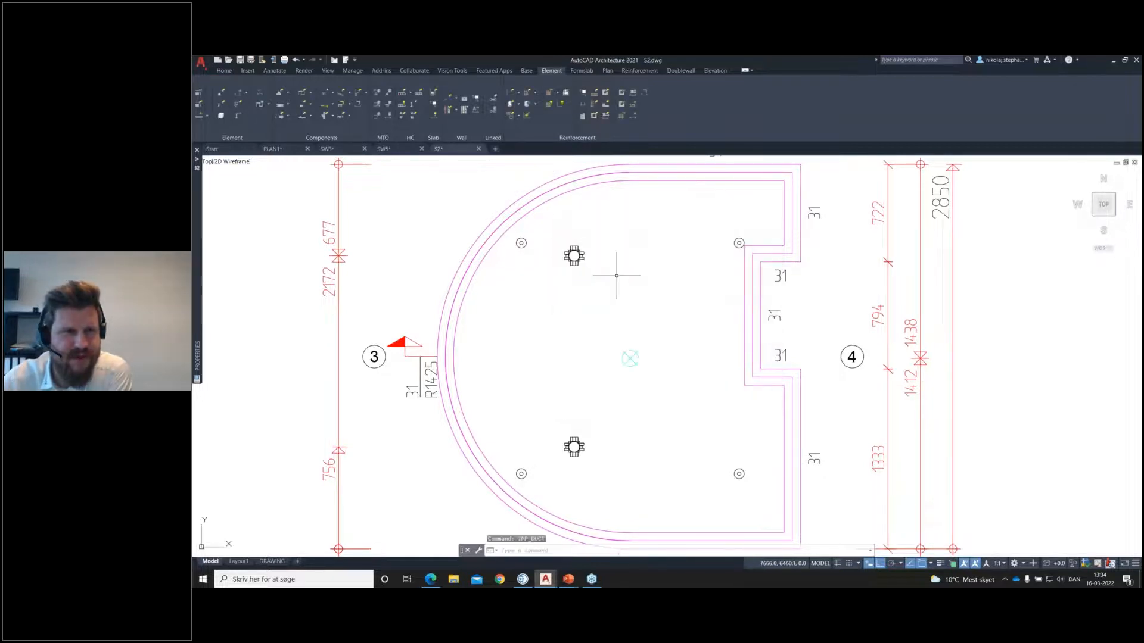
Step: Draw a straight vertical duct of type 0515 on the slab's top side, connecting the upper and lower electrical boxes
{"action": "left_click", "coordinate": [333, 107]}
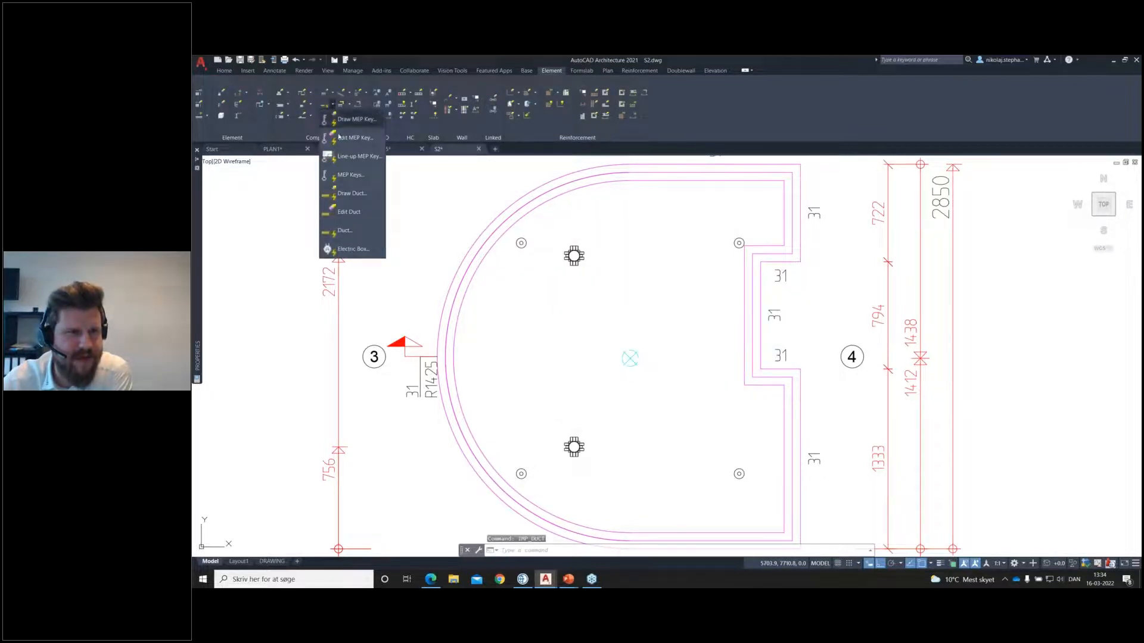
{"action": "left_click", "coordinate": [358, 194]}
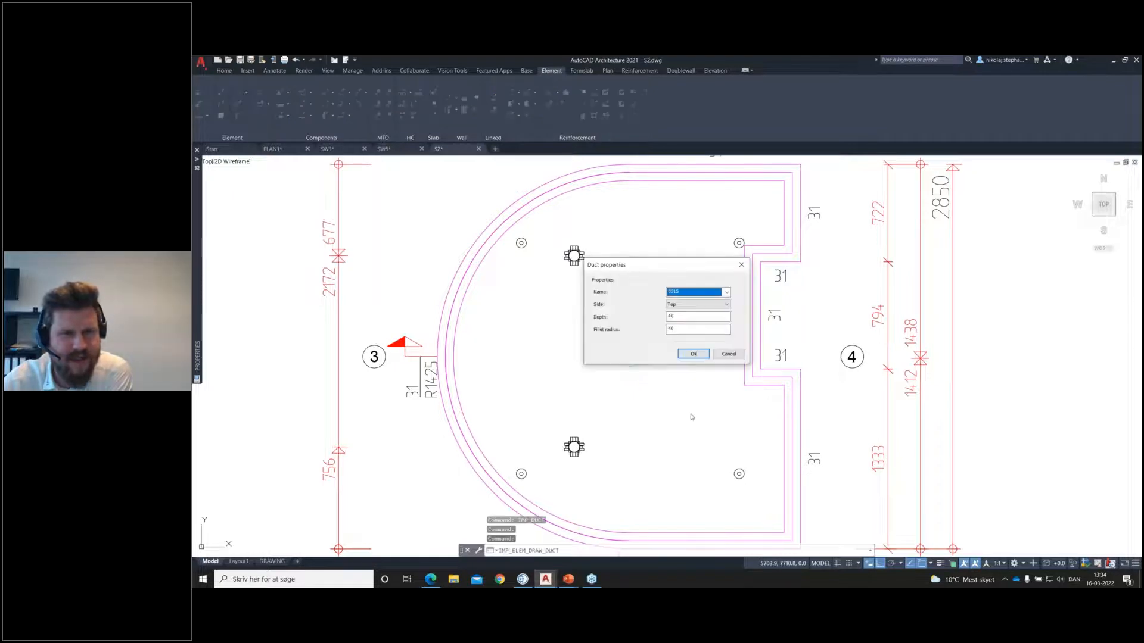
{"action": "left_click", "coordinate": [727, 292]}
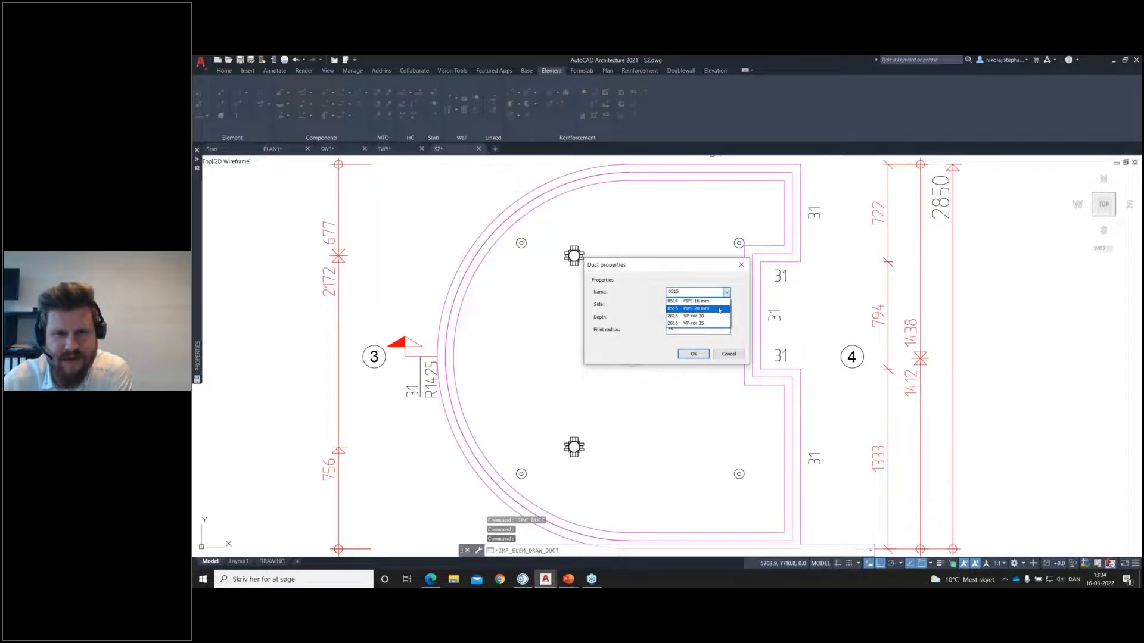
{"action": "left_click", "coordinate": [727, 298]}
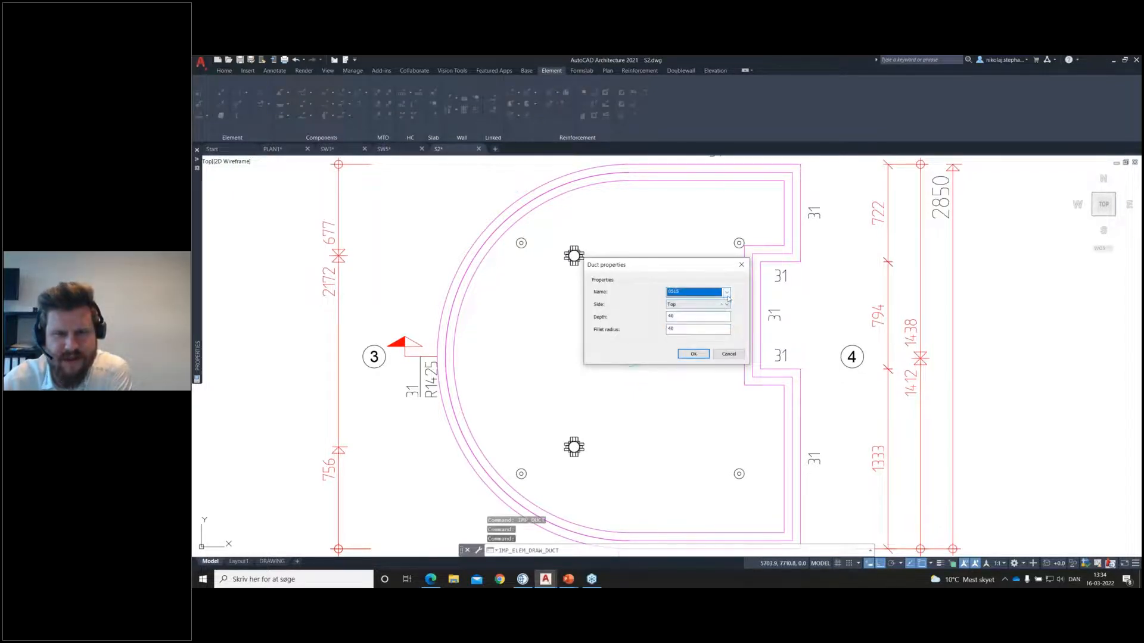
{"action": "left_click", "coordinate": [688, 354]}
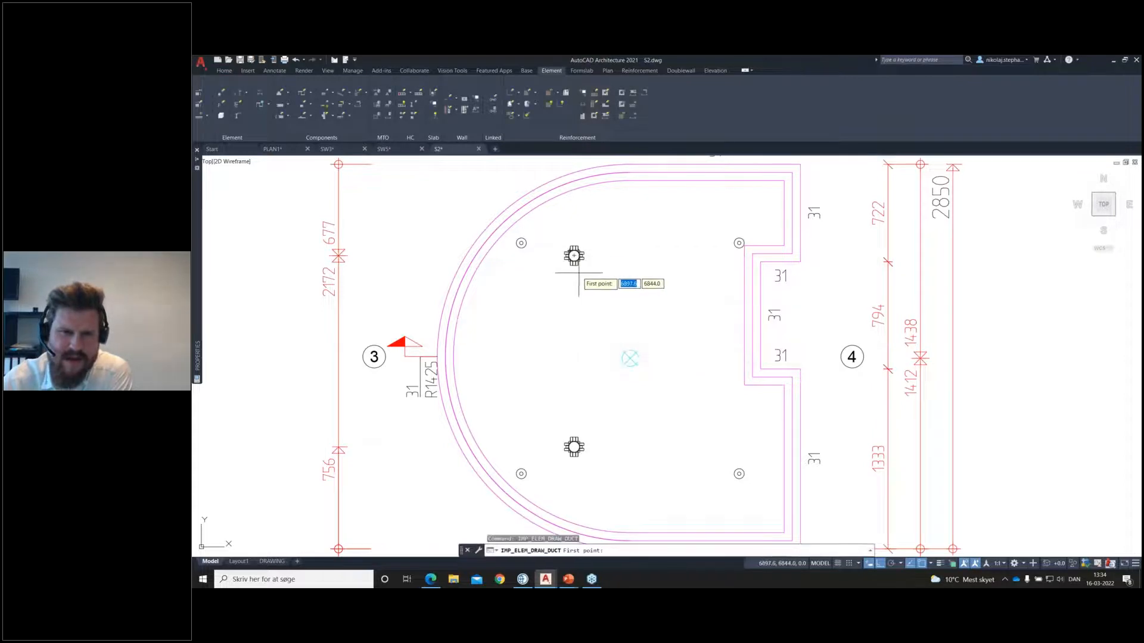
{"action": "scroll", "coordinate": [575, 259], "scroll_direction": "up", "scroll_amount": 5}
{"action": "left_click", "coordinate": [570, 240]}
{"action": "scroll", "coordinate": [576, 284], "scroll_direction": "down", "scroll_amount": 5}
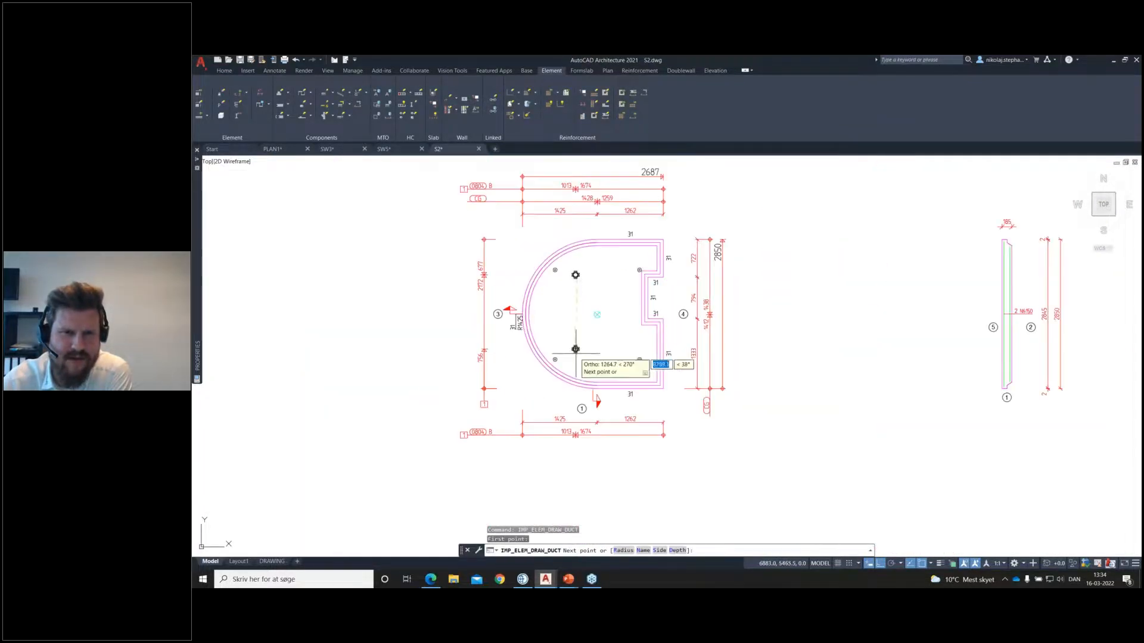
{"action": "scroll", "coordinate": [577, 350], "scroll_direction": "up", "scroll_amount": 5}
{"action": "left_click", "coordinate": [563, 308]}
{"action": "scroll", "coordinate": [590, 303], "scroll_direction": "down", "scroll_amount": 4}
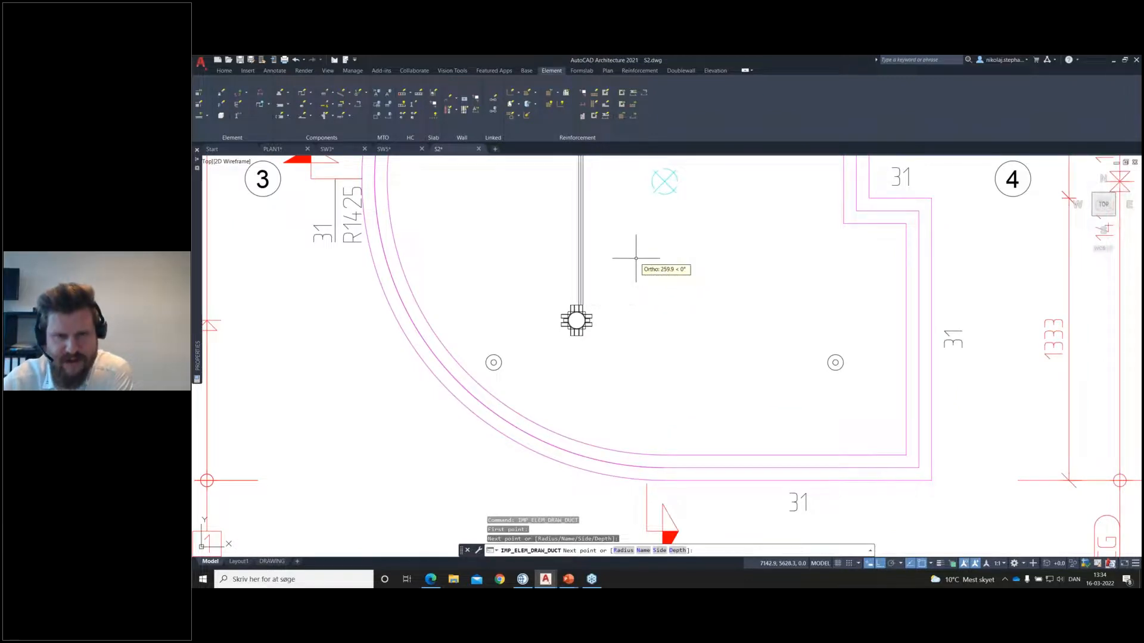
{"action": "key", "text": "Return"}
{"action": "scroll", "coordinate": [634, 256], "scroll_direction": "down", "scroll_amount": 6}
{"action": "scroll", "coordinate": [655, 224], "scroll_direction": "up", "scroll_amount": 2}
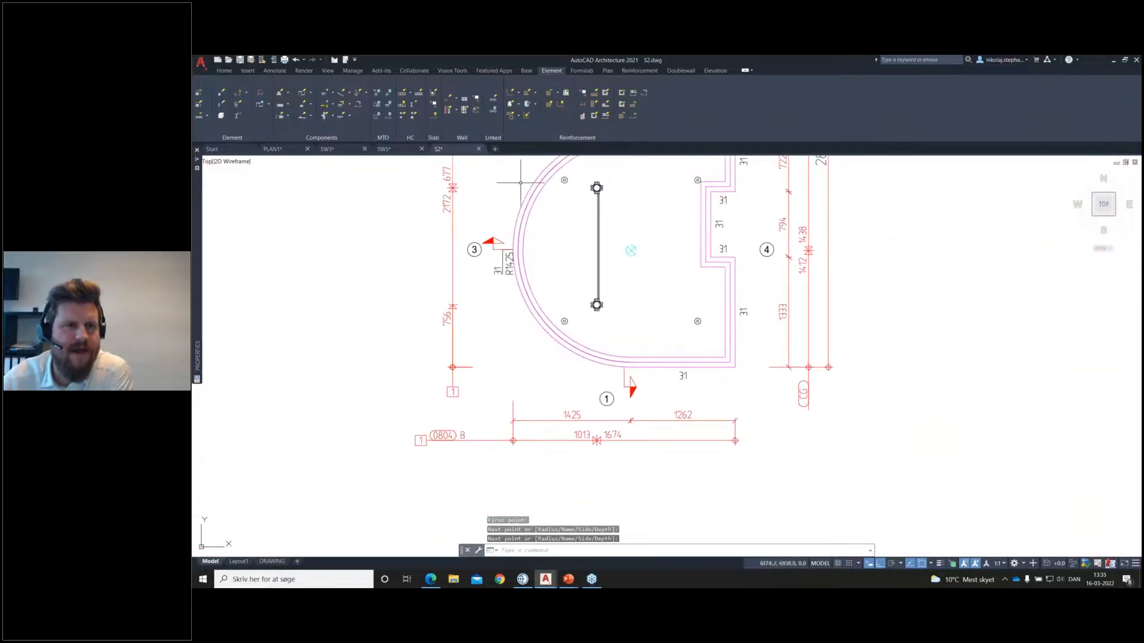
Step: Draw a 0515 branch duct from the recessed edge's midpoint about 1100 mm inward and diagonally to the vertical duct's midpoint, and regenerate the 3D solid
{"action": "left_click", "coordinate": [331, 105]}
{"action": "left_click", "coordinate": [346, 194]}
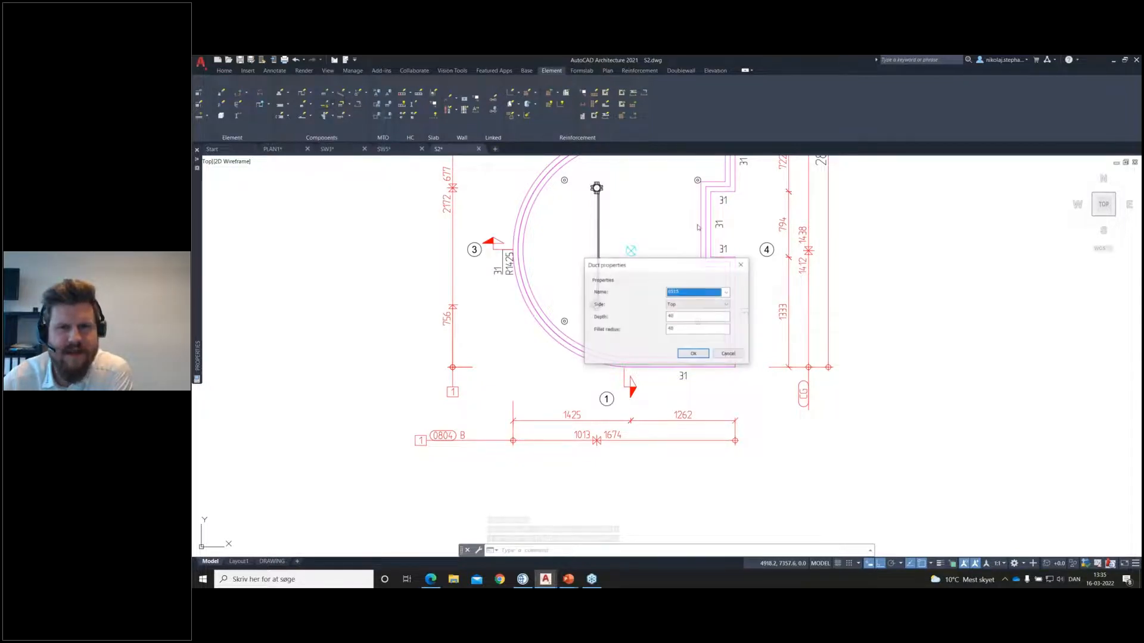
{"action": "left_click", "coordinate": [697, 355]}
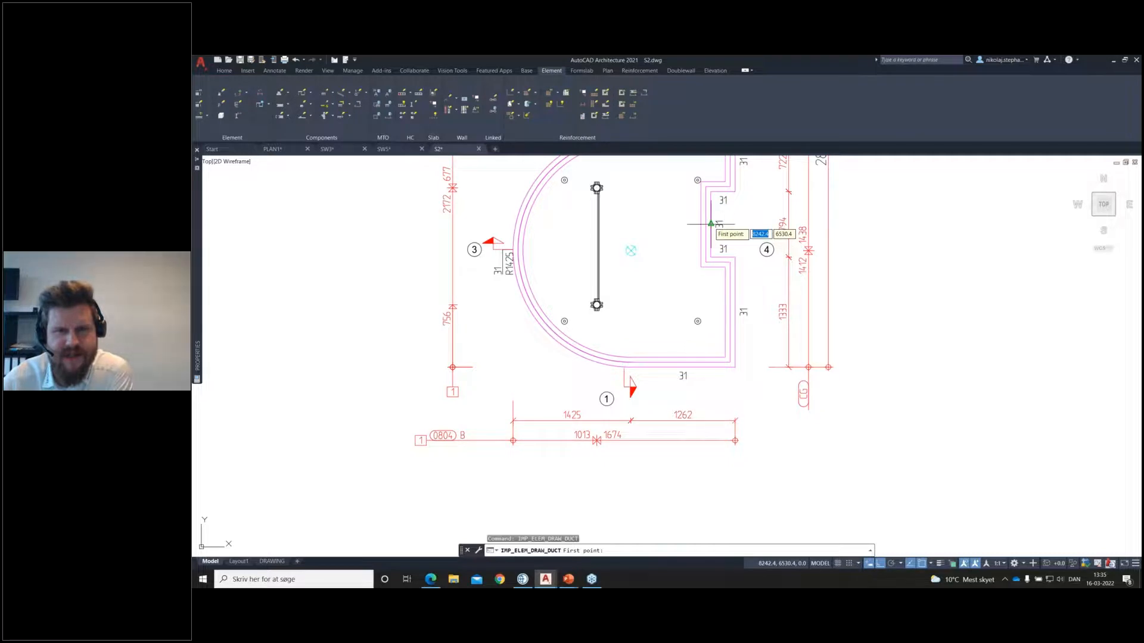
{"action": "left_click", "coordinate": [710, 224]}
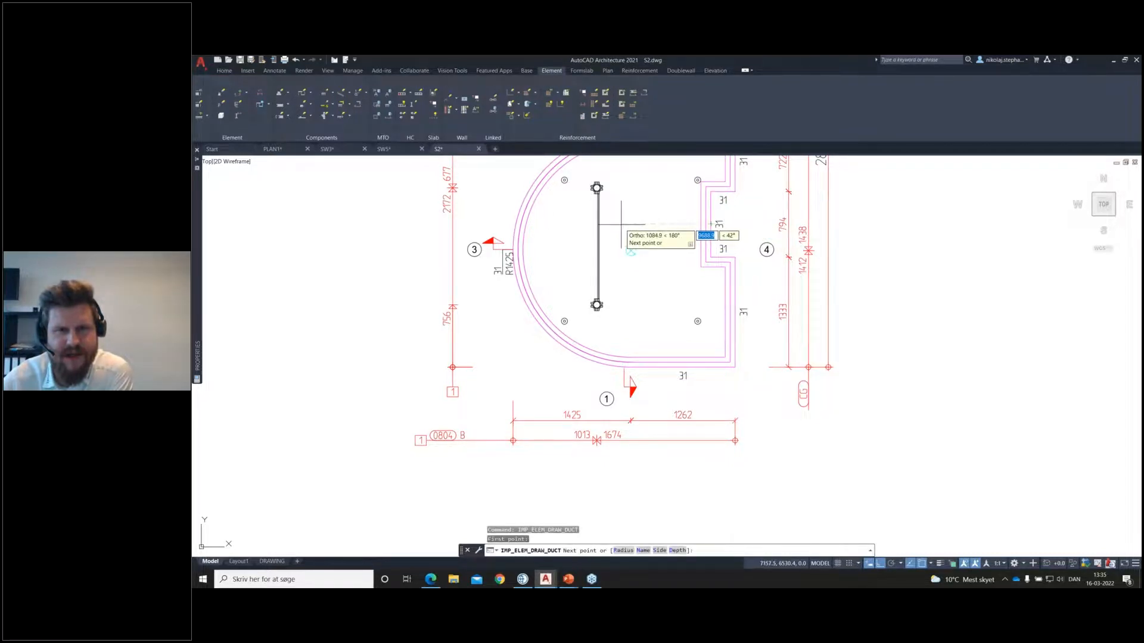
{"action": "left_click", "coordinate": [616, 225]}
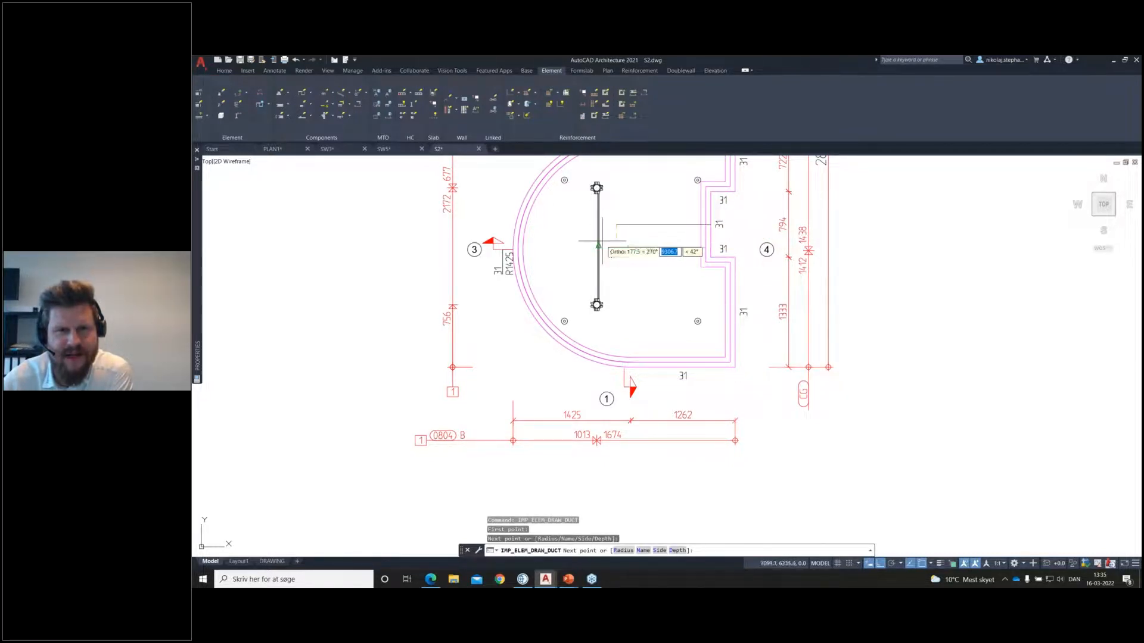
{"action": "left_click", "coordinate": [598, 245]}
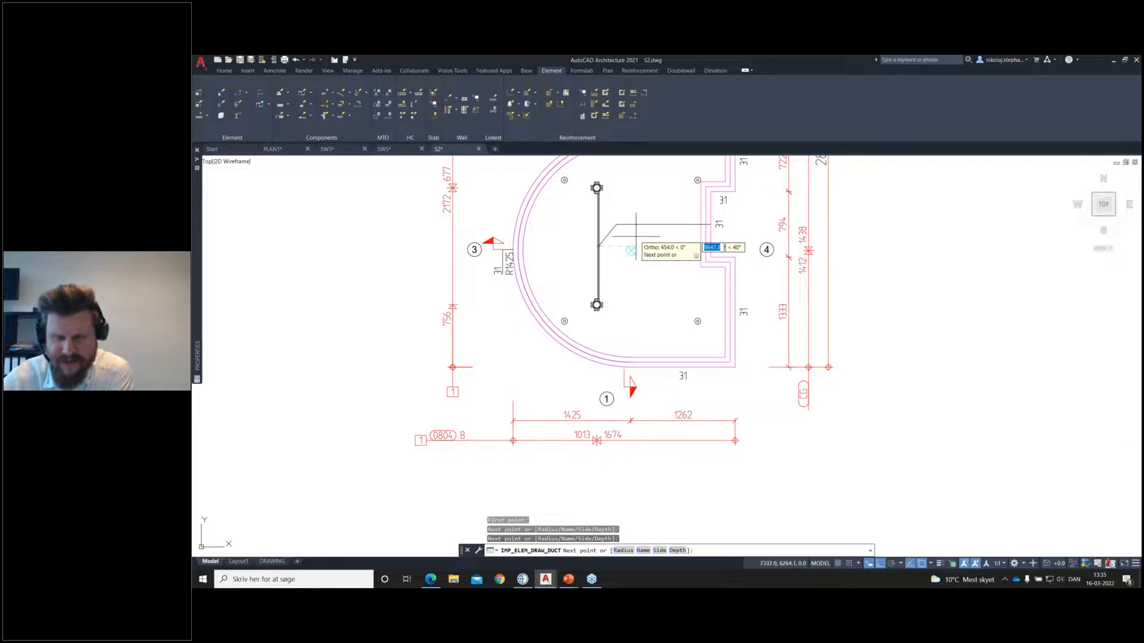
{"action": "key", "text": "Return"}
{"action": "middle_click_drag", "start_coordinate": [669, 248], "coordinate": [669, 283]}
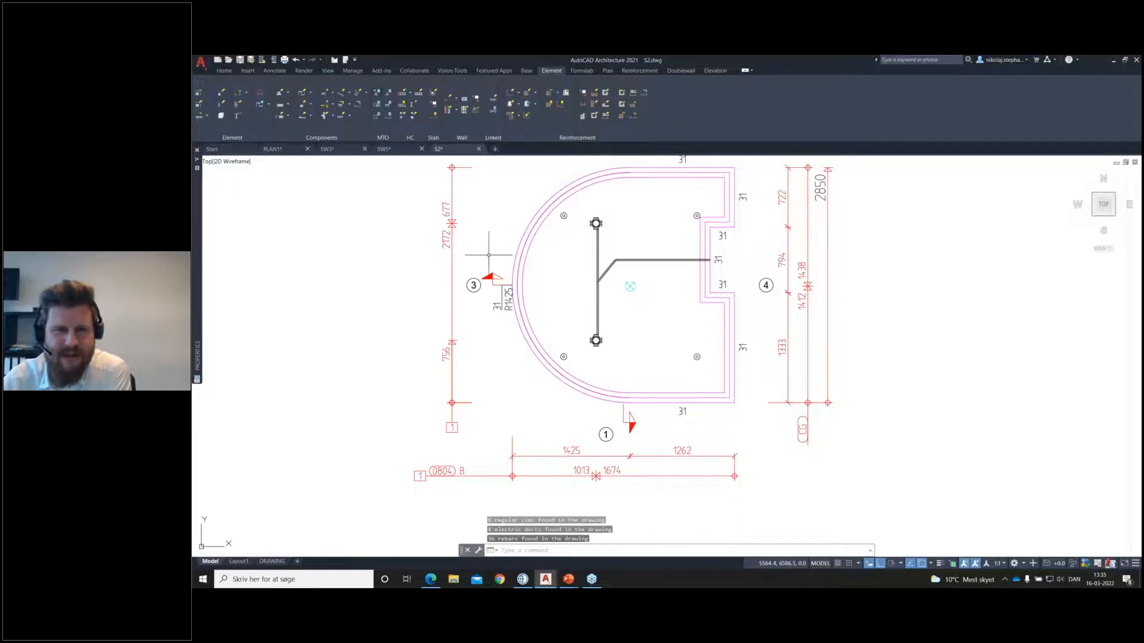
Step: Examine the branch duct's junction and bend in the plan view and the ducts in the isometric view on the DRAWING layout
{"action": "scroll", "coordinate": [612, 284], "scroll_direction": "up", "scroll_amount": 8}
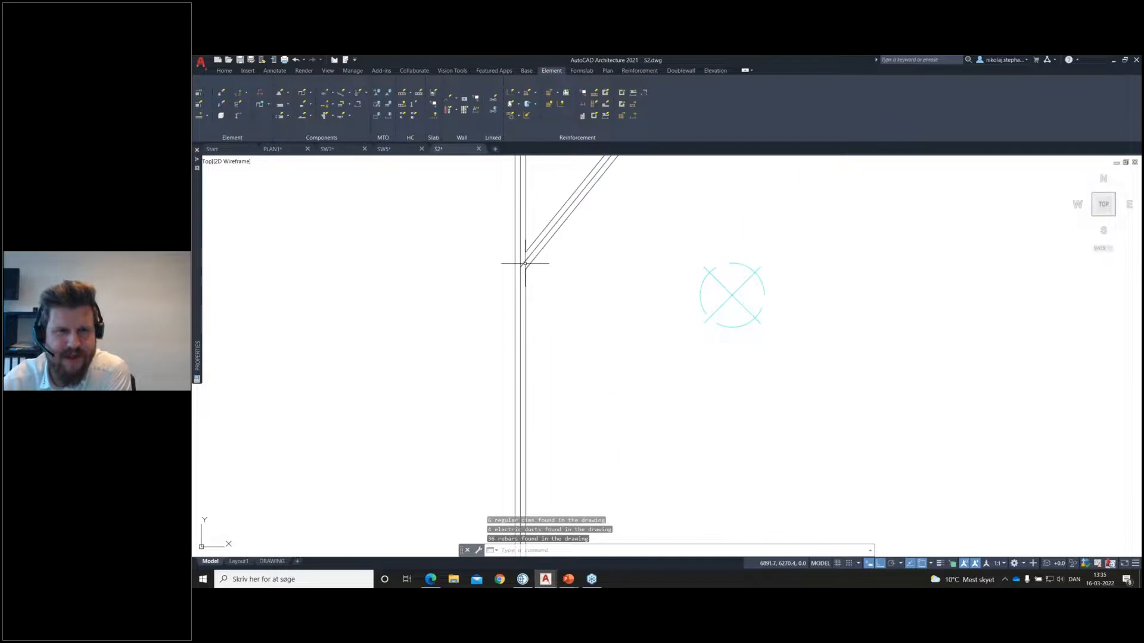
{"action": "scroll", "coordinate": [533, 311], "scroll_direction": "down", "scroll_amount": 8}
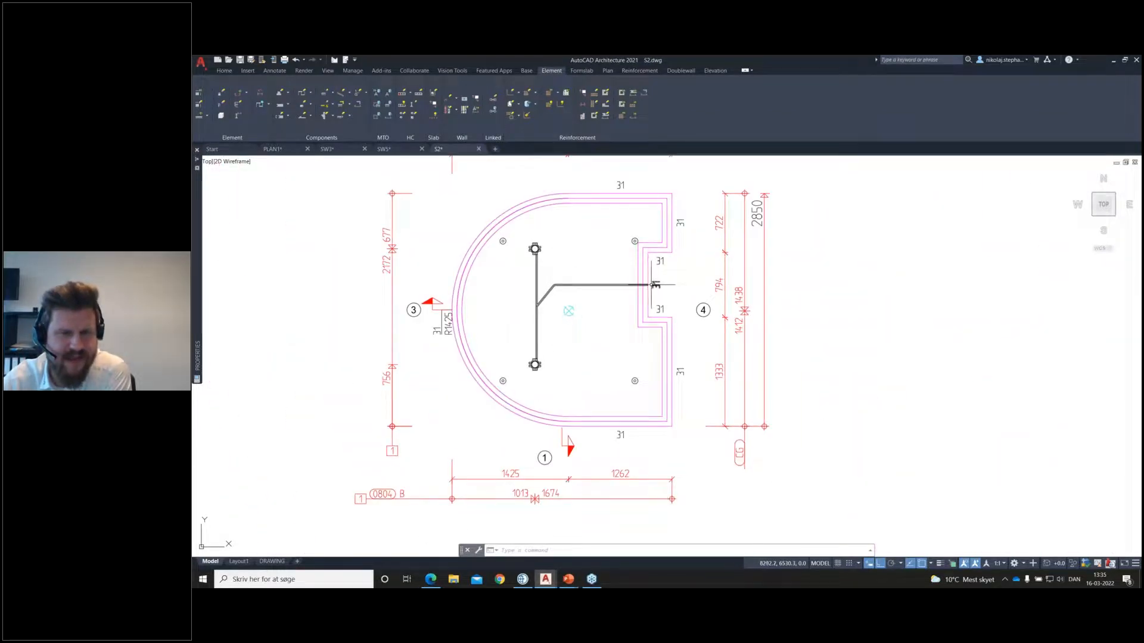
{"action": "scroll", "coordinate": [530, 303], "scroll_direction": "up", "scroll_amount": 5}
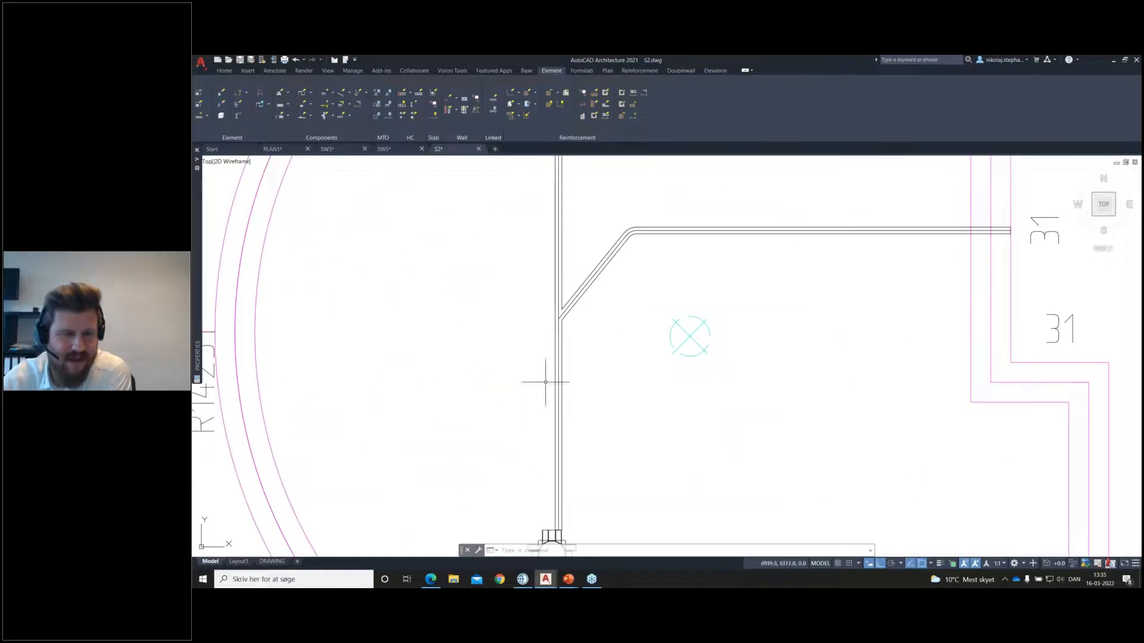
{"action": "left_click", "coordinate": [272, 561]}
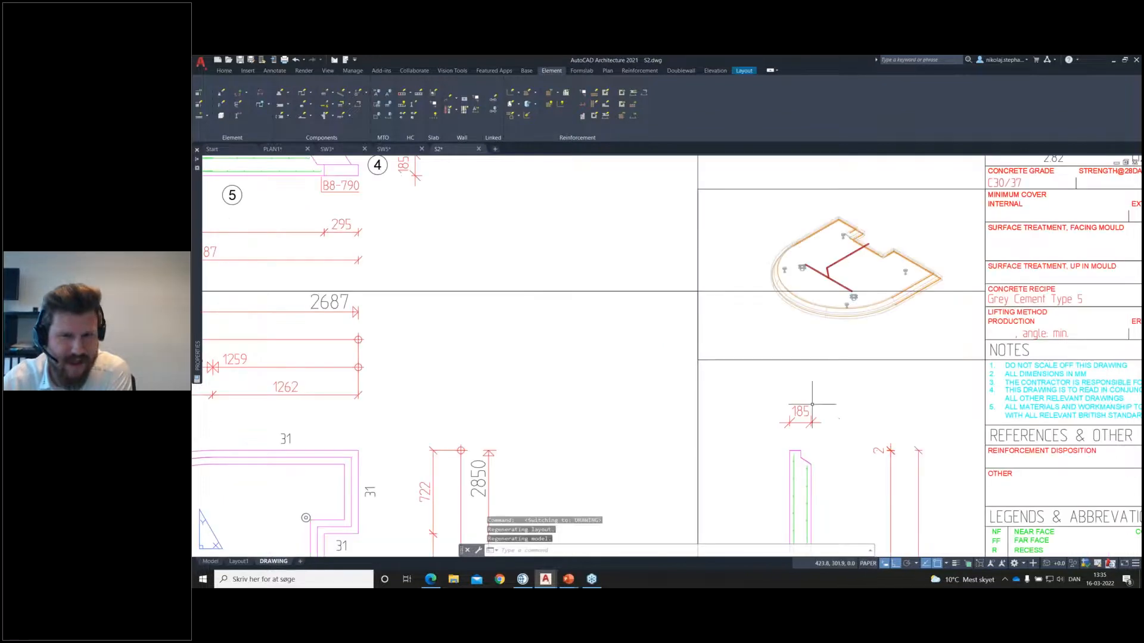
{"action": "scroll", "coordinate": [873, 262], "scroll_direction": "up", "scroll_amount": 2}
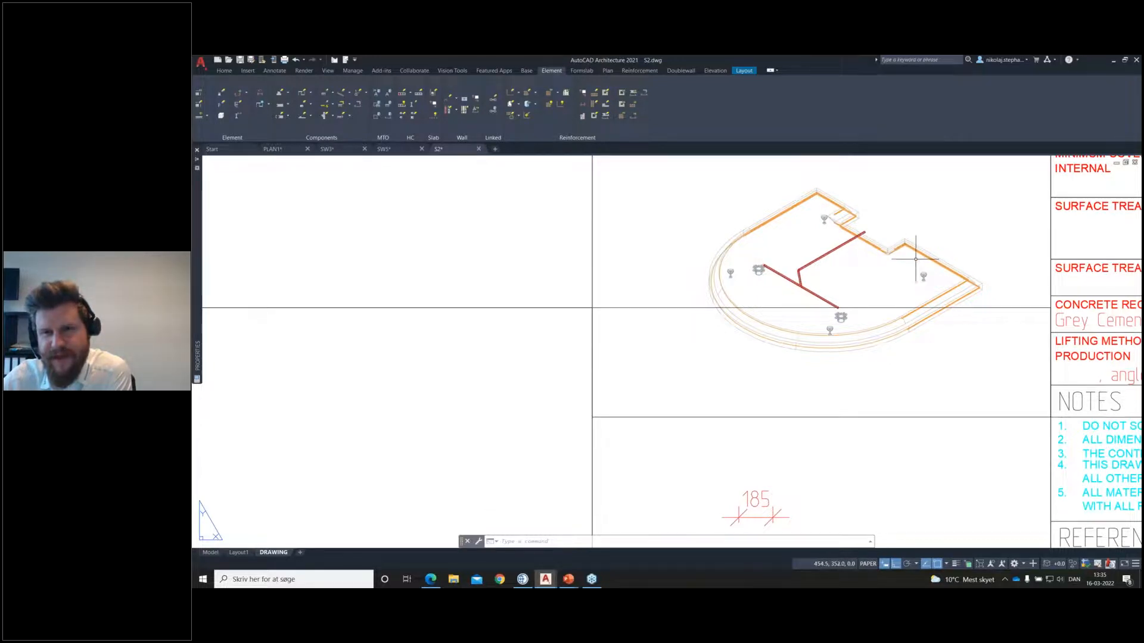
{"action": "scroll", "coordinate": [915, 260], "scroll_direction": "down", "scroll_amount": 1}
{"action": "scroll", "coordinate": [787, 250], "scroll_direction": "up", "scroll_amount": 2}
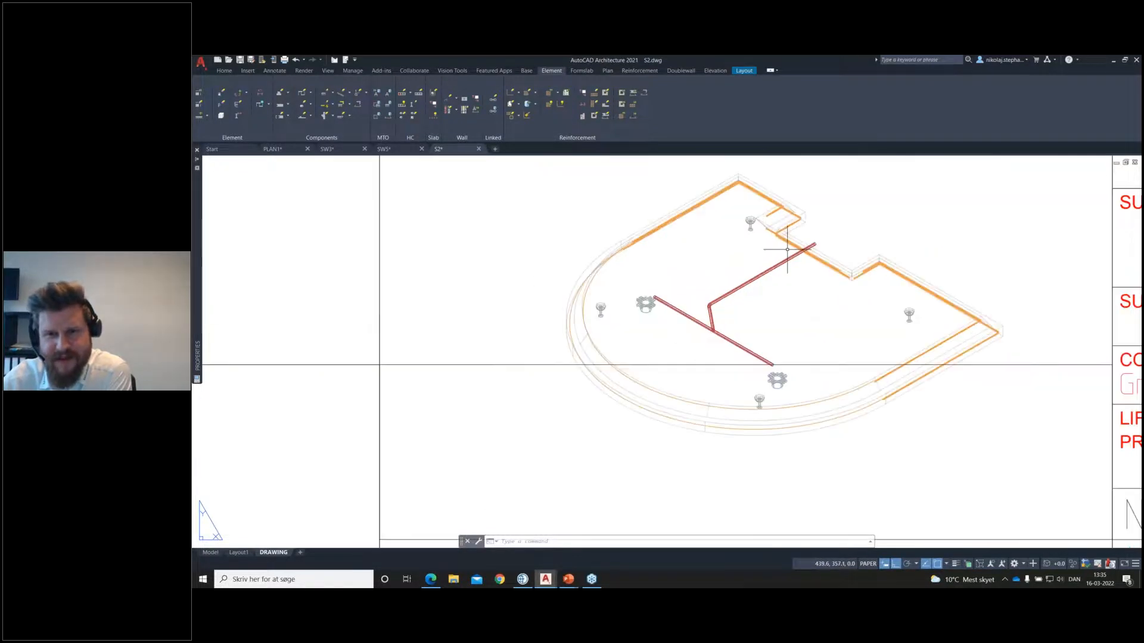
{"action": "scroll", "coordinate": [787, 249], "scroll_direction": "down", "scroll_amount": 5}
Step: In model space, change the depth of both ducts, and check their fit with the electrical boxes in the DRAWING layout's isometric view
{"action": "left_click", "coordinate": [211, 552]}
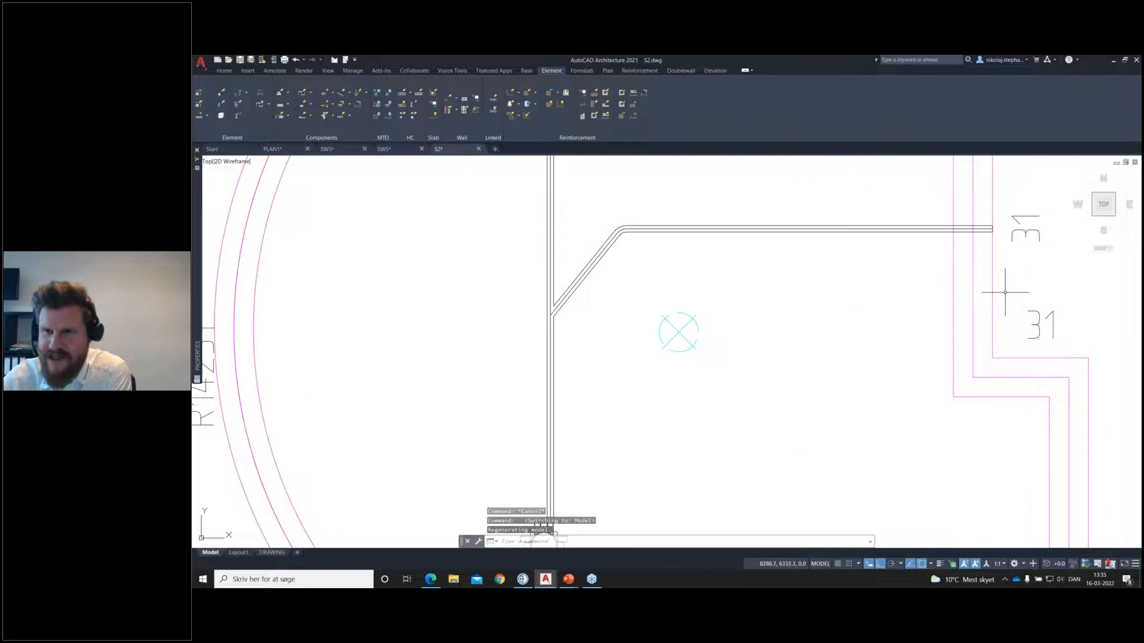
{"action": "scroll", "coordinate": [825, 297], "scroll_direction": "down", "scroll_amount": 4}
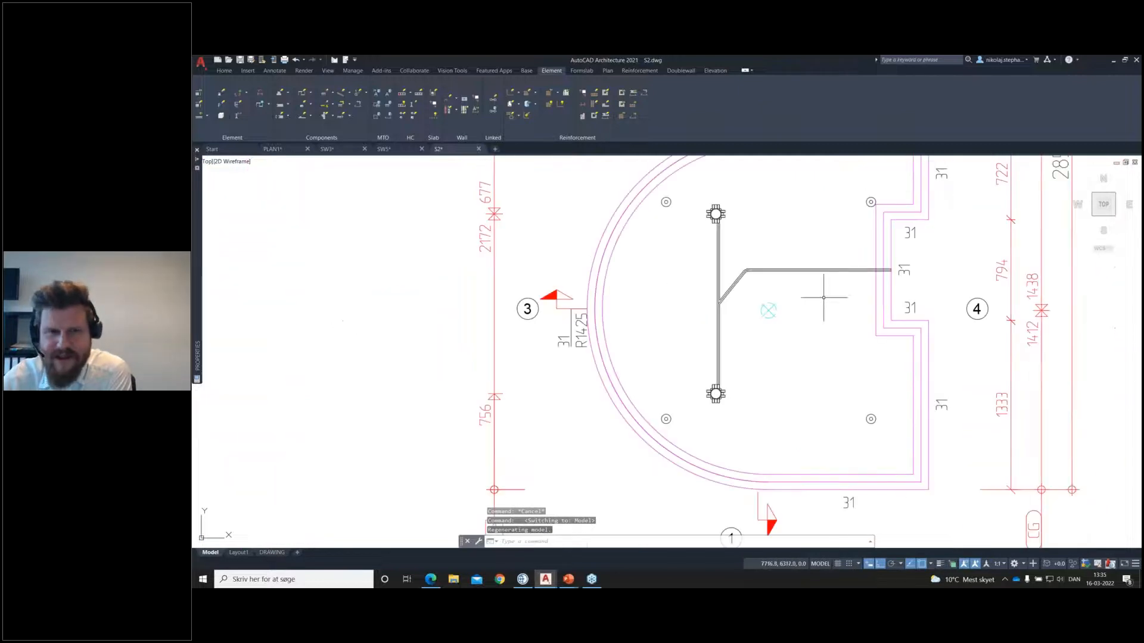
{"action": "left_click", "coordinate": [730, 276]}
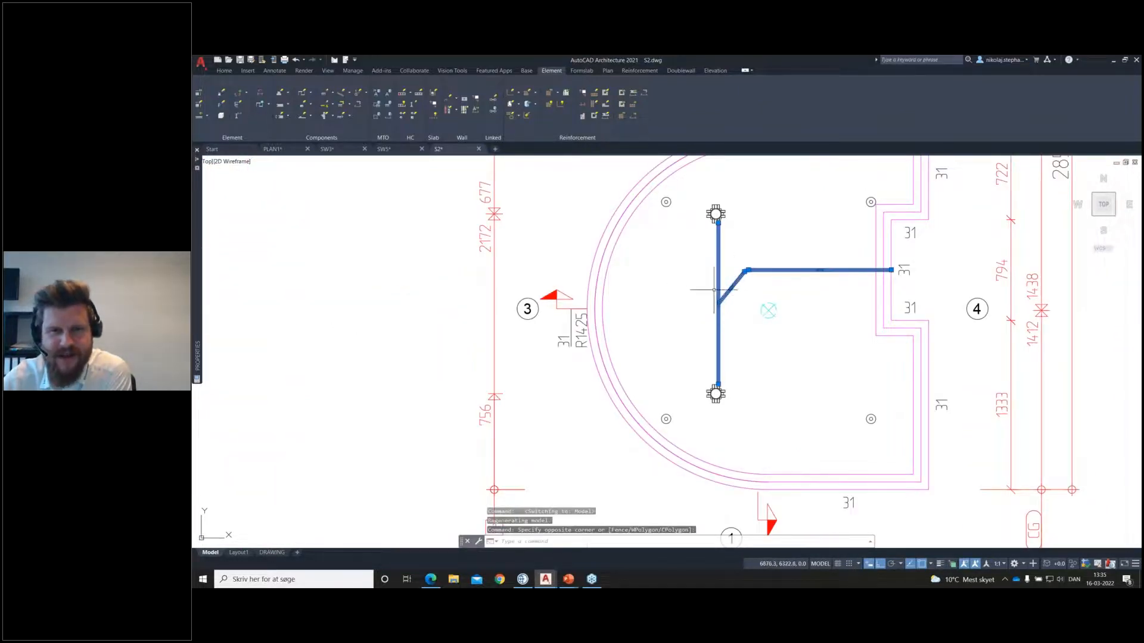
{"action": "left_click", "coordinate": [337, 106]}
{"action": "left_click", "coordinate": [349, 212]}
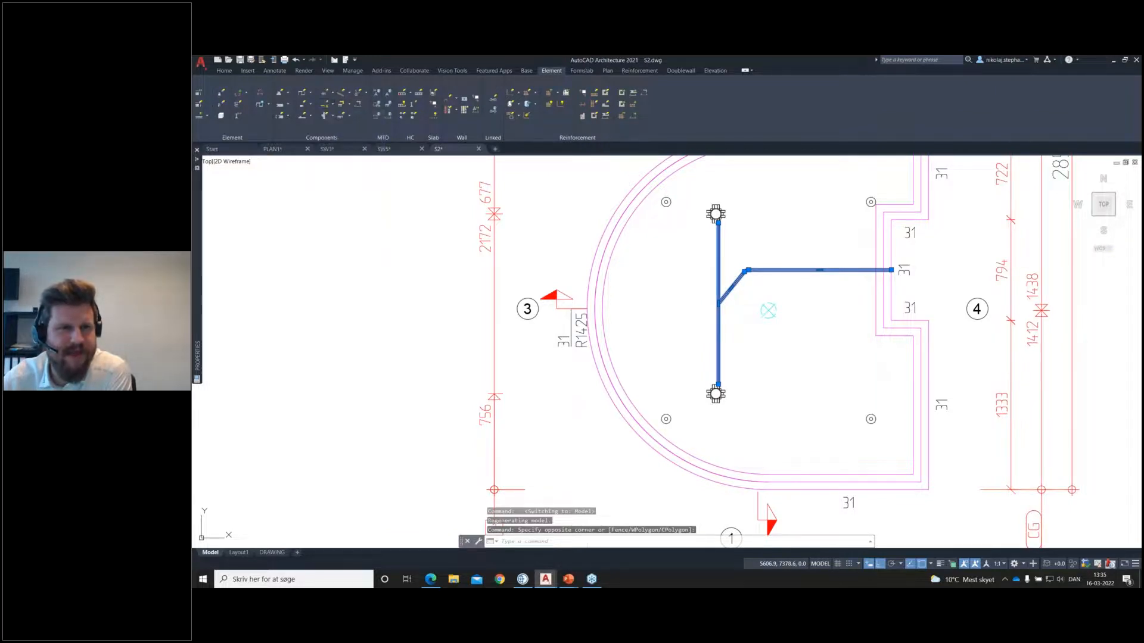
{"action": "double_click", "coordinate": [692, 315]}
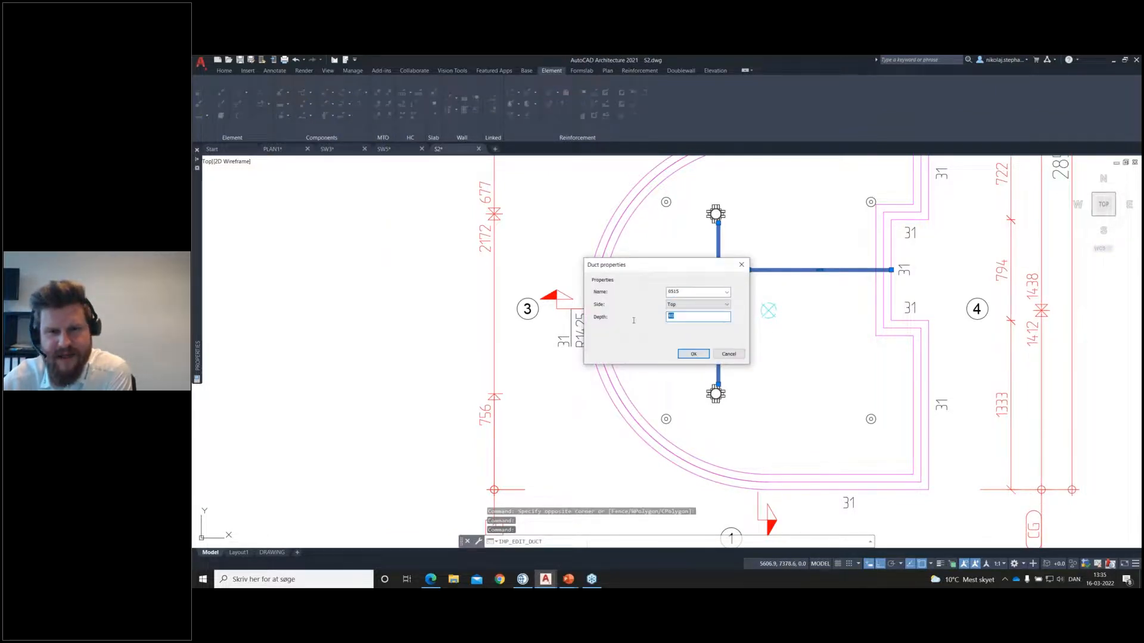
{"action": "left_click", "coordinate": [693, 354]}
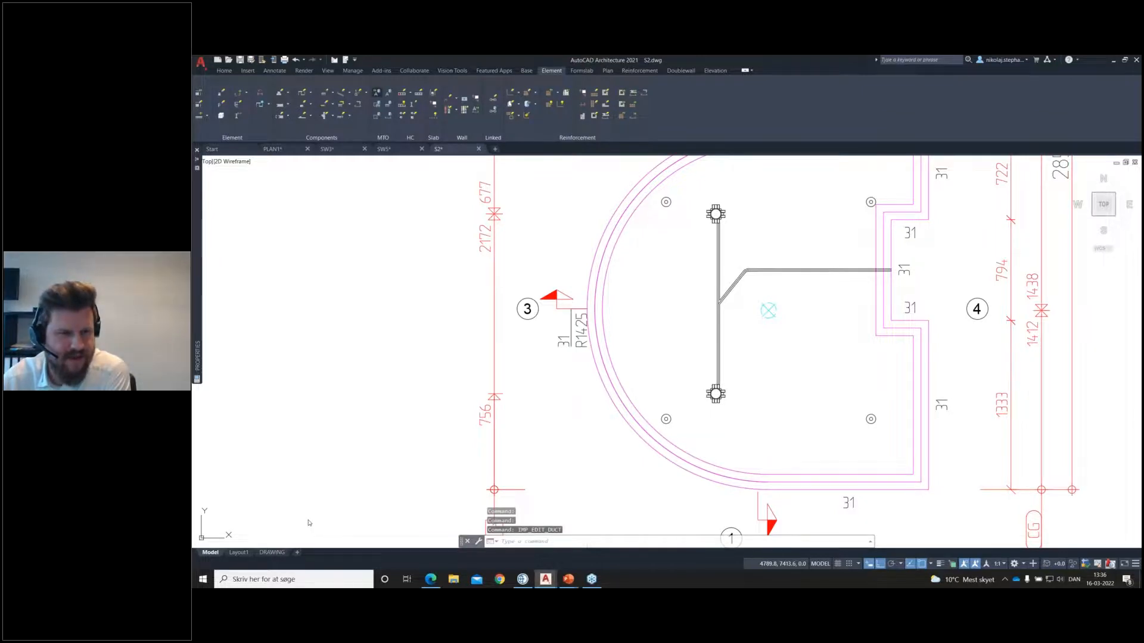
{"action": "left_click", "coordinate": [271, 552]}
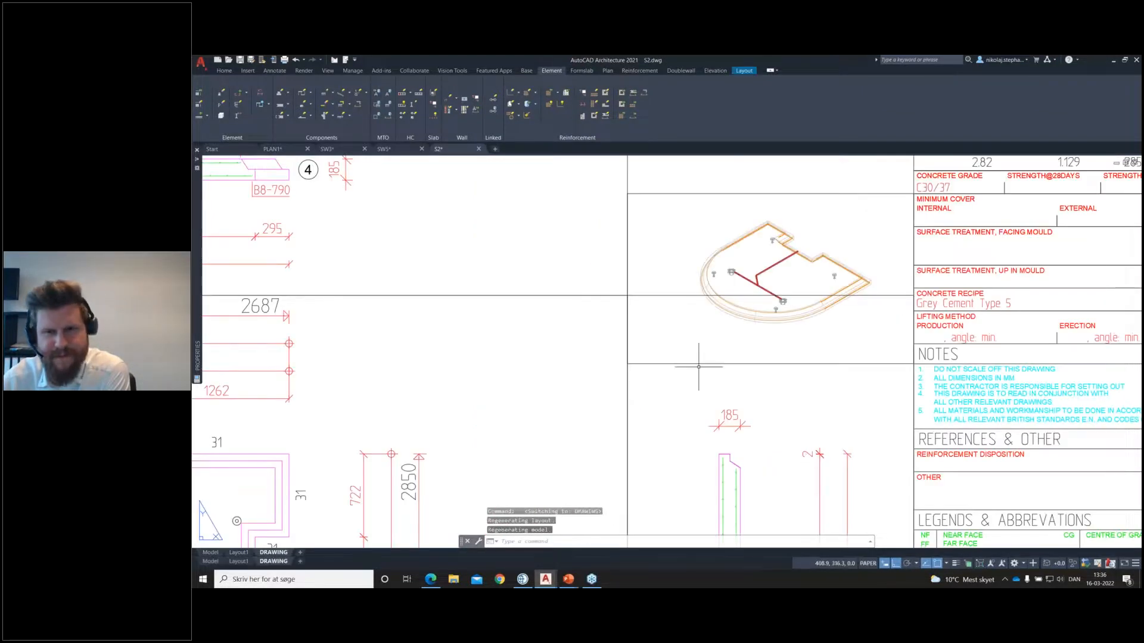
{"action": "scroll", "coordinate": [770, 270], "scroll_direction": "up", "scroll_amount": 5}
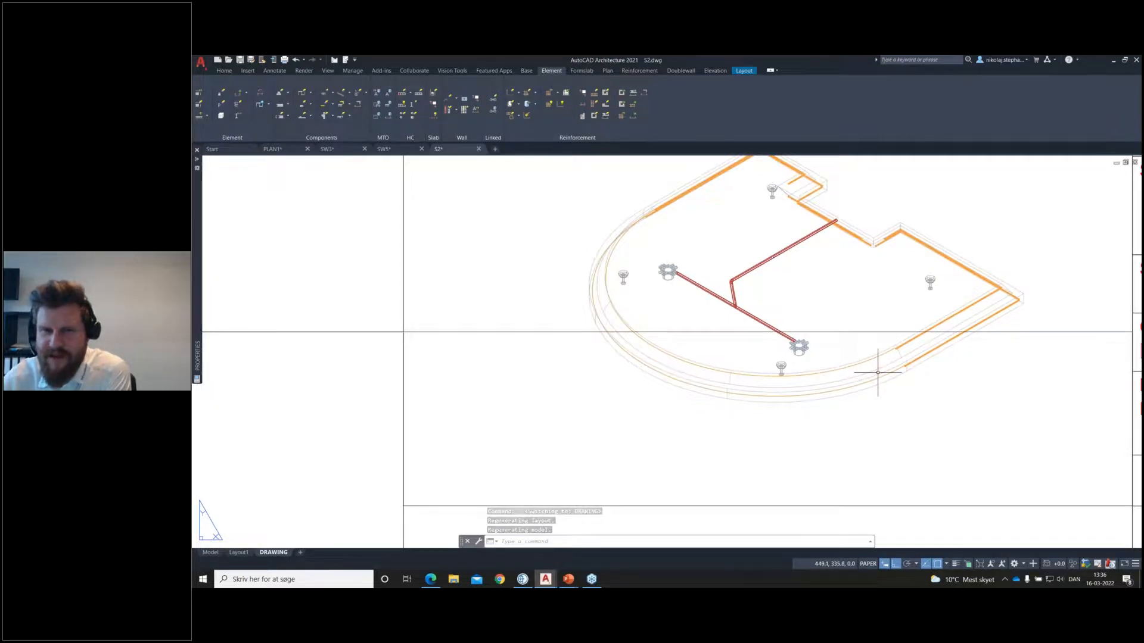
{"action": "scroll", "coordinate": [713, 310], "scroll_direction": "down", "scroll_amount": 5}
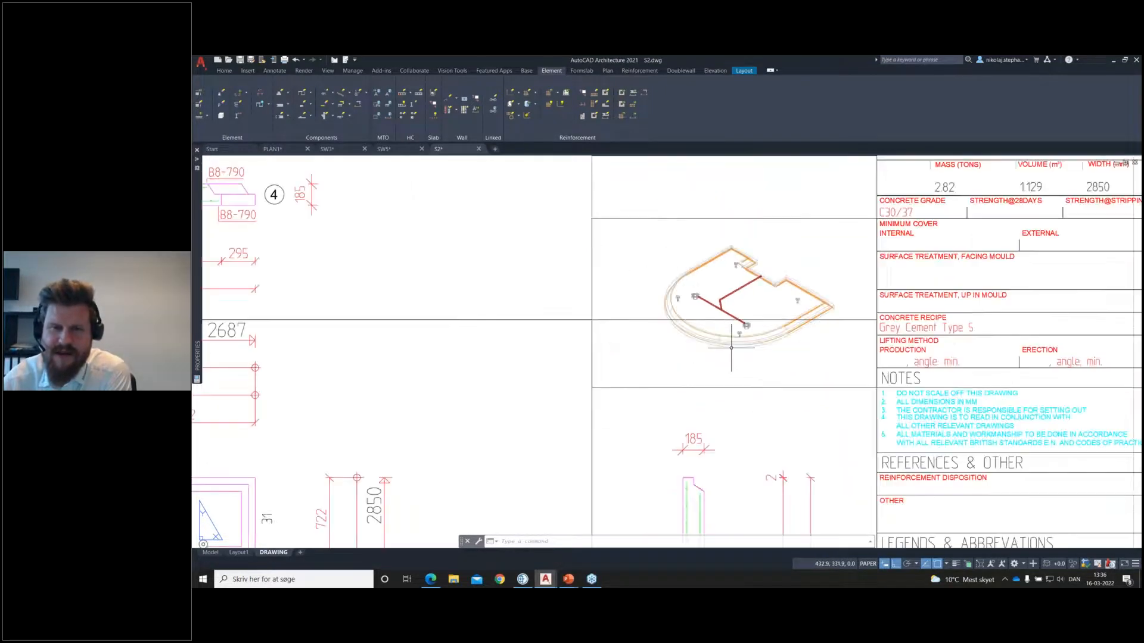
{"action": "middle_click_drag", "start_coordinate": [703, 367], "coordinate": [819, 347]}
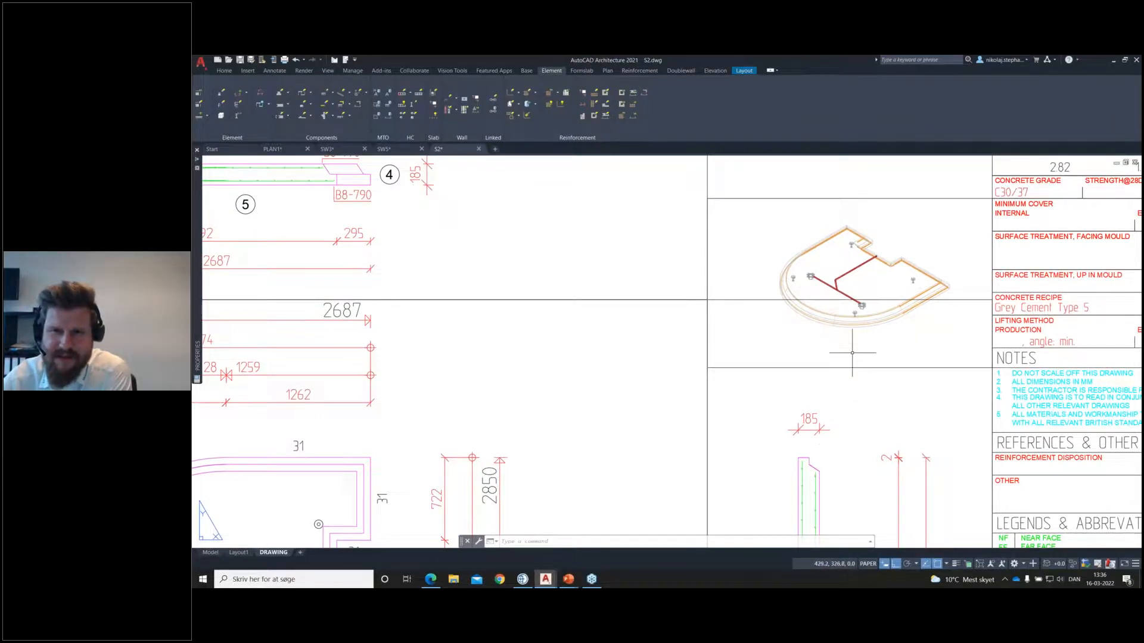
Step: Look over the S2 sheet's sections, plan and isometric view, and return to the PLAN1 drawing
{"action": "scroll", "coordinate": [707, 396], "scroll_direction": "down", "scroll_amount": 3}
{"action": "scroll", "coordinate": [703, 381], "scroll_direction": "down", "scroll_amount": 3}
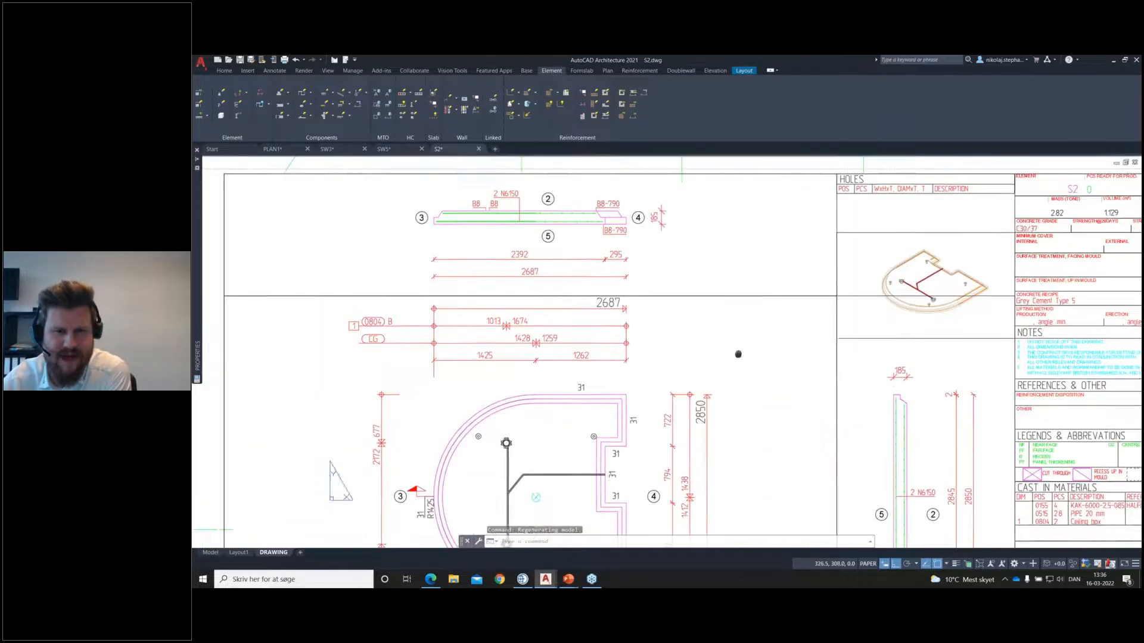
{"action": "middle_click_drag", "start_coordinate": [748, 423], "coordinate": [794, 359]}
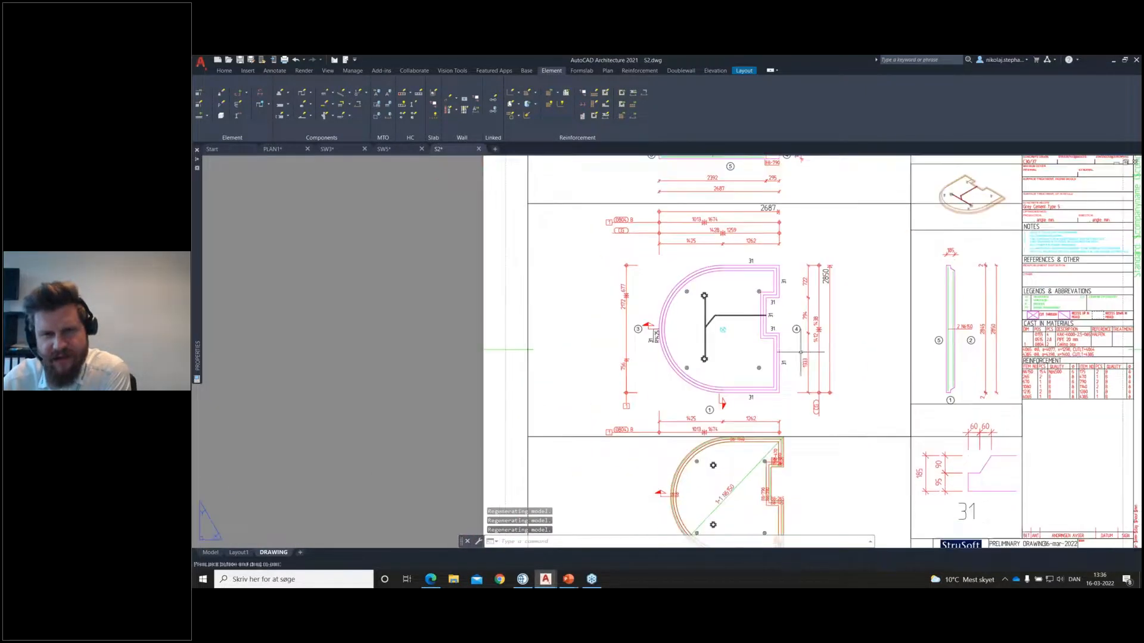
{"action": "left_click", "coordinate": [272, 149]}
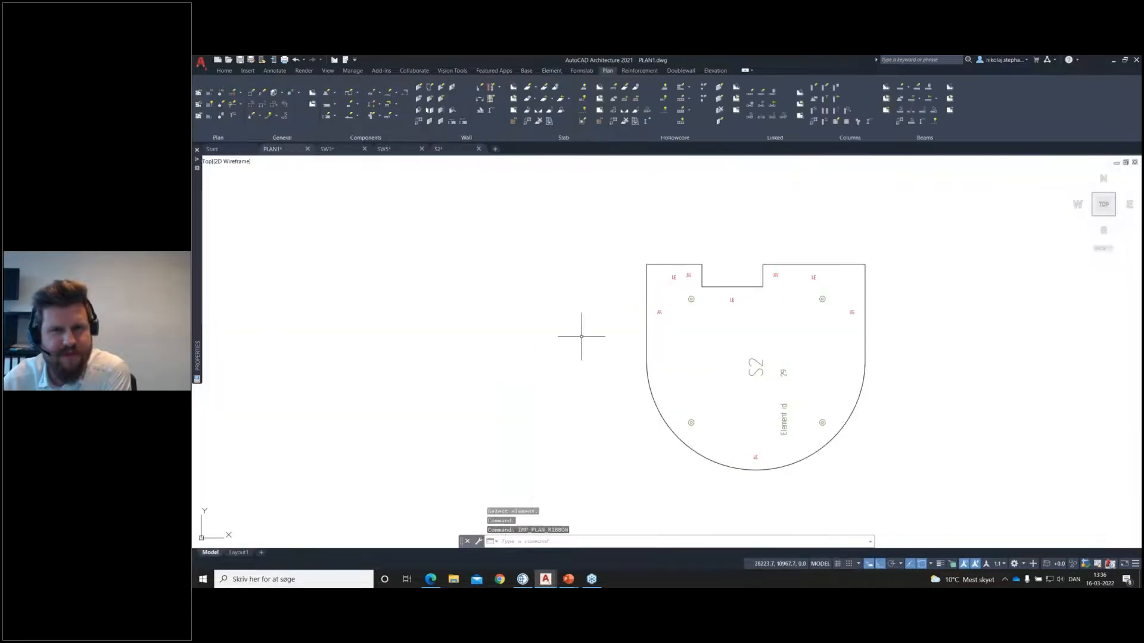
{"action": "scroll", "coordinate": [581, 337], "scroll_direction": "down", "scroll_amount": 2}
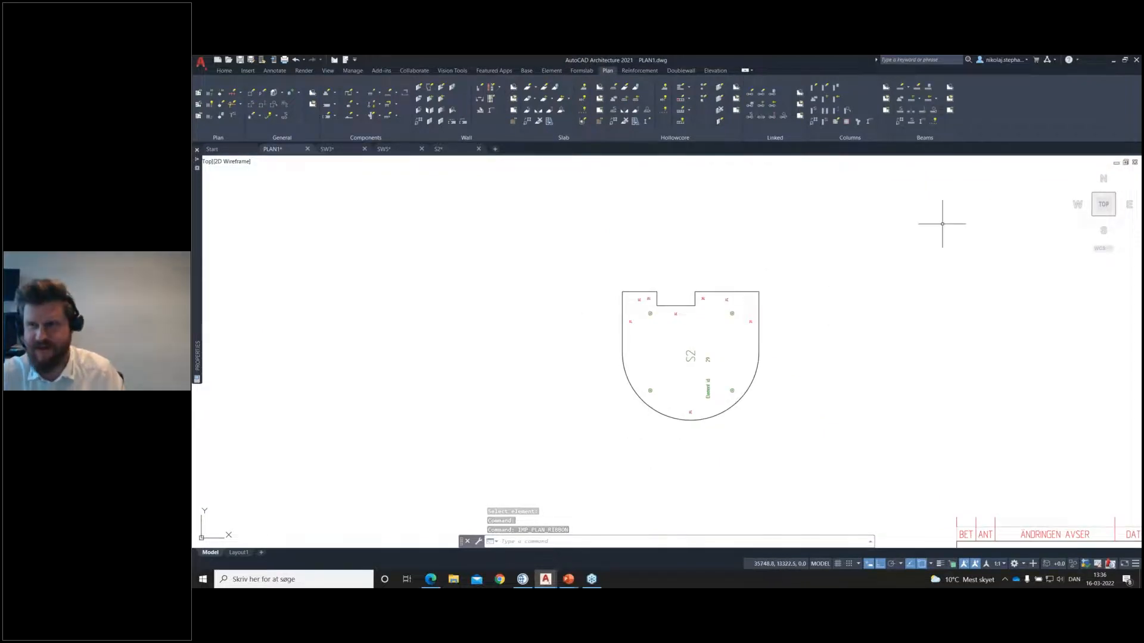
{"action": "left_click", "coordinate": [1130, 86]}
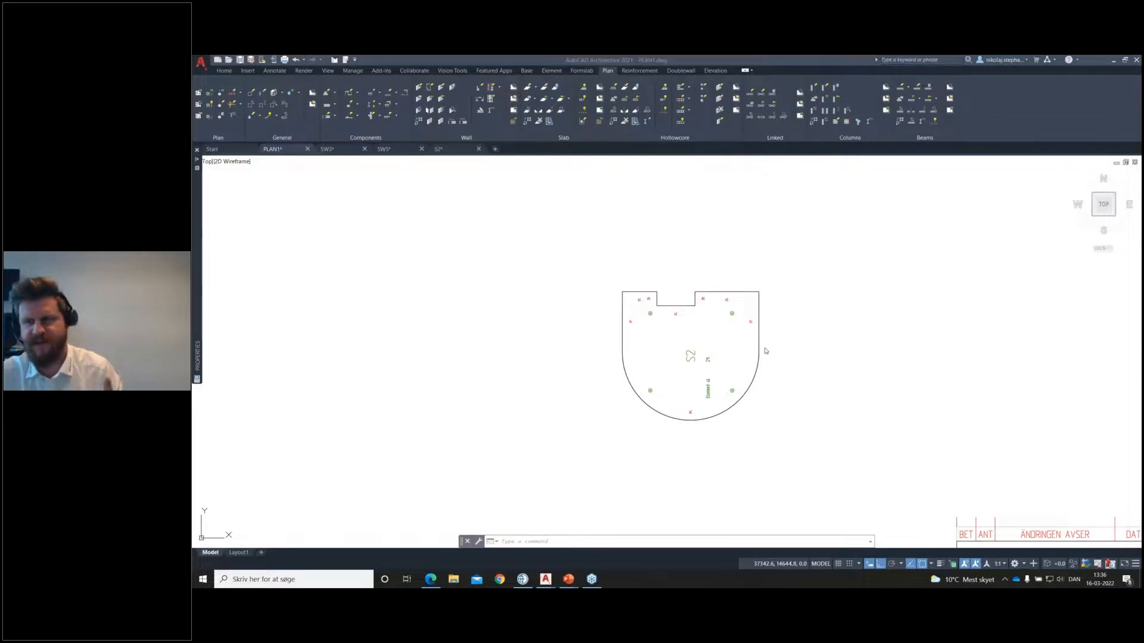
Step: Switch to the project model window and examine the walls, hollow core slabs and slab S2 in the 3D model view
{"action": "left_click", "coordinate": [526, 578]}
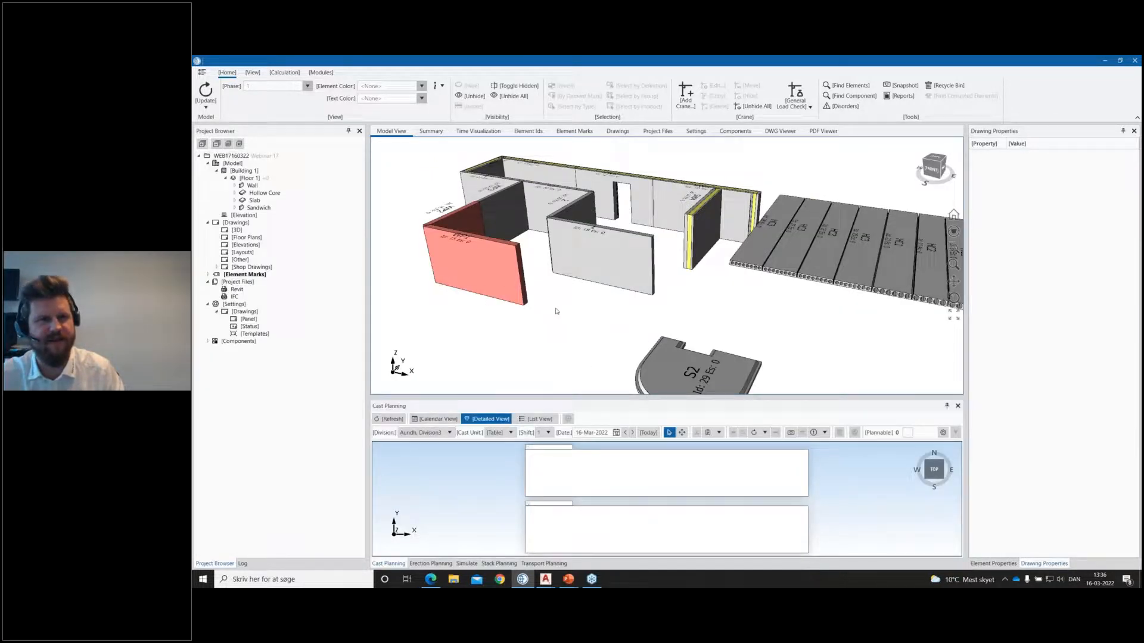
{"action": "left_click", "coordinate": [423, 89]}
{"action": "left_click", "coordinate": [438, 157]}
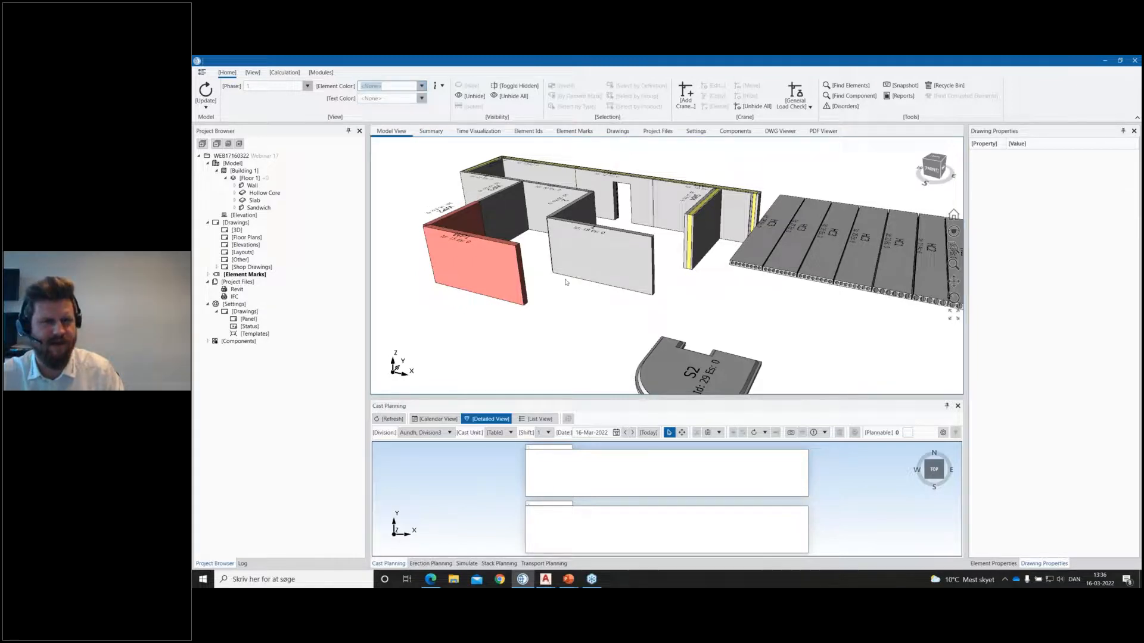
{"action": "scroll", "coordinate": [610, 313], "scroll_direction": "down", "scroll_amount": 3}
{"action": "middle_click_drag", "start_coordinate": [684, 296], "coordinate": [720, 307]}
{"action": "scroll", "coordinate": [685, 307], "scroll_direction": "down", "scroll_amount": 2}
{"action": "scroll", "coordinate": [686, 309], "scroll_direction": "up", "scroll_amount": 4}
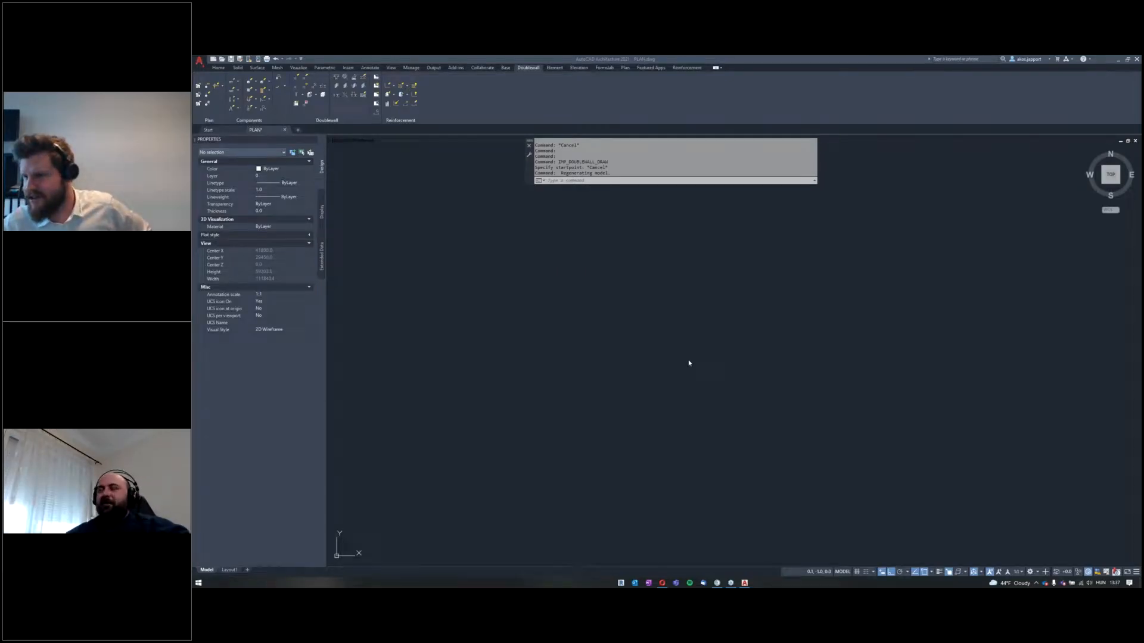
{"action": "left_click", "coordinate": [762, 340]}
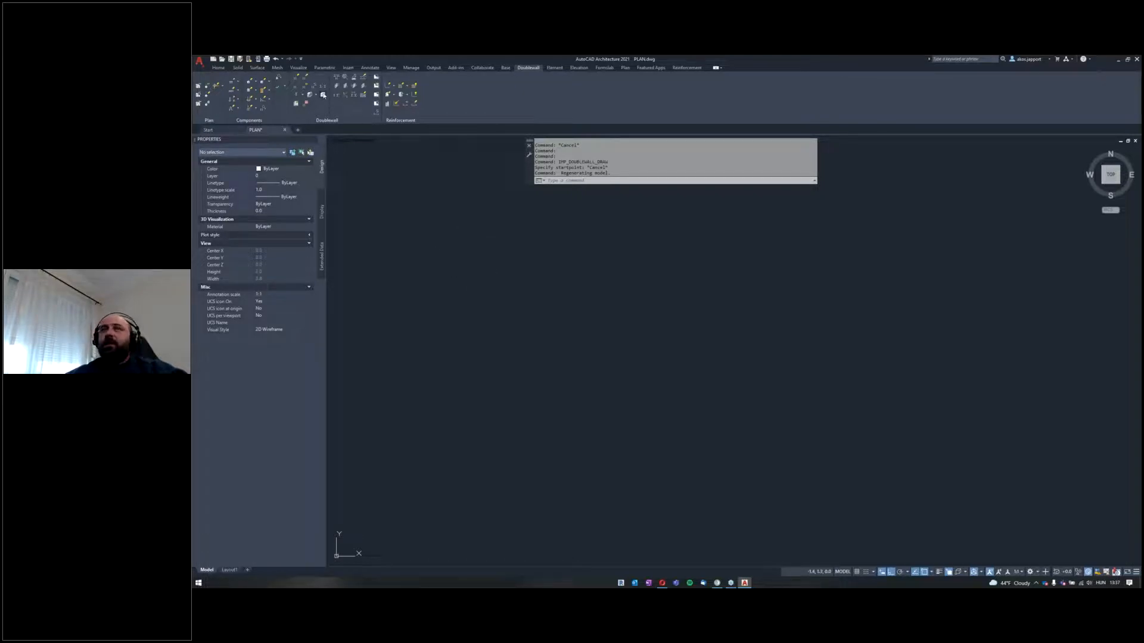
{"action": "left_click", "coordinate": [296, 81]}
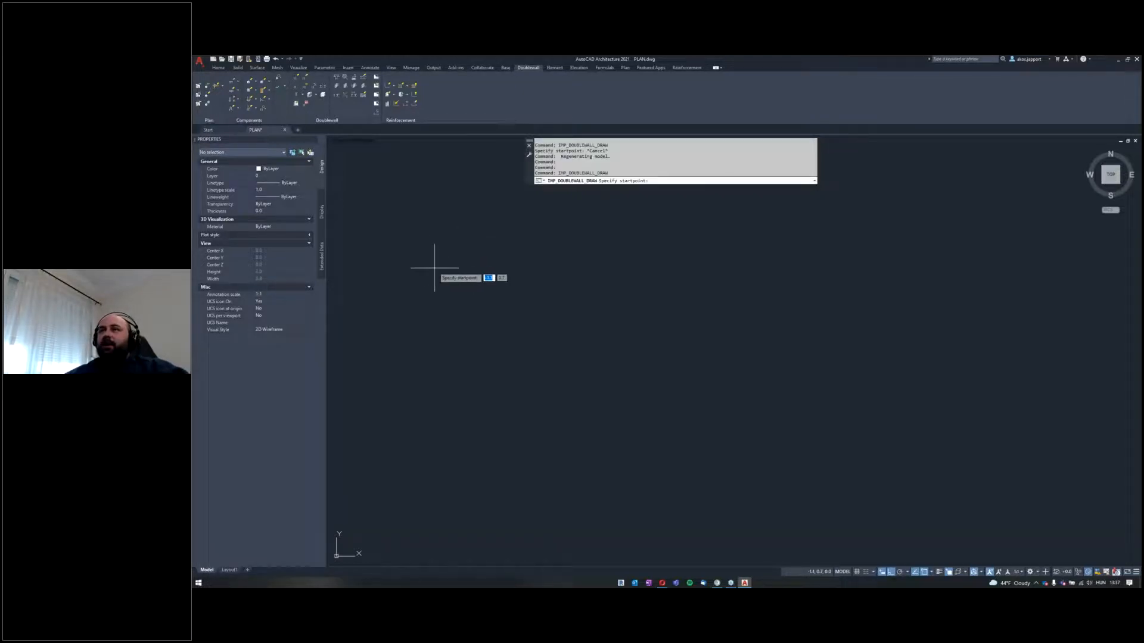
{"action": "key", "text": "Escape"}
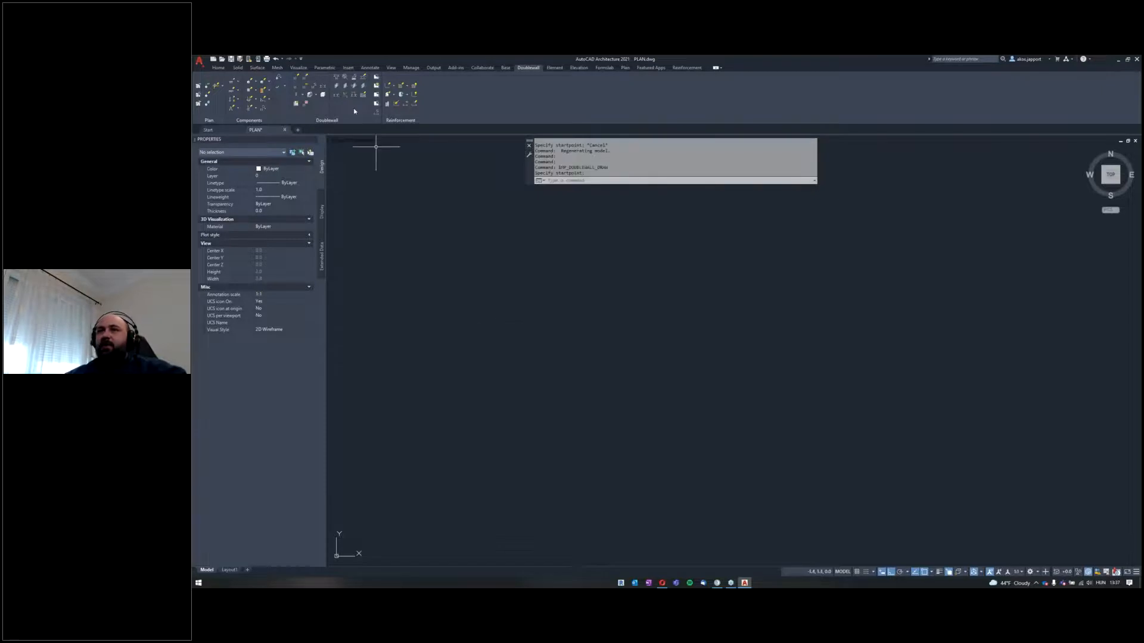
{"action": "left_click", "coordinate": [529, 332]}
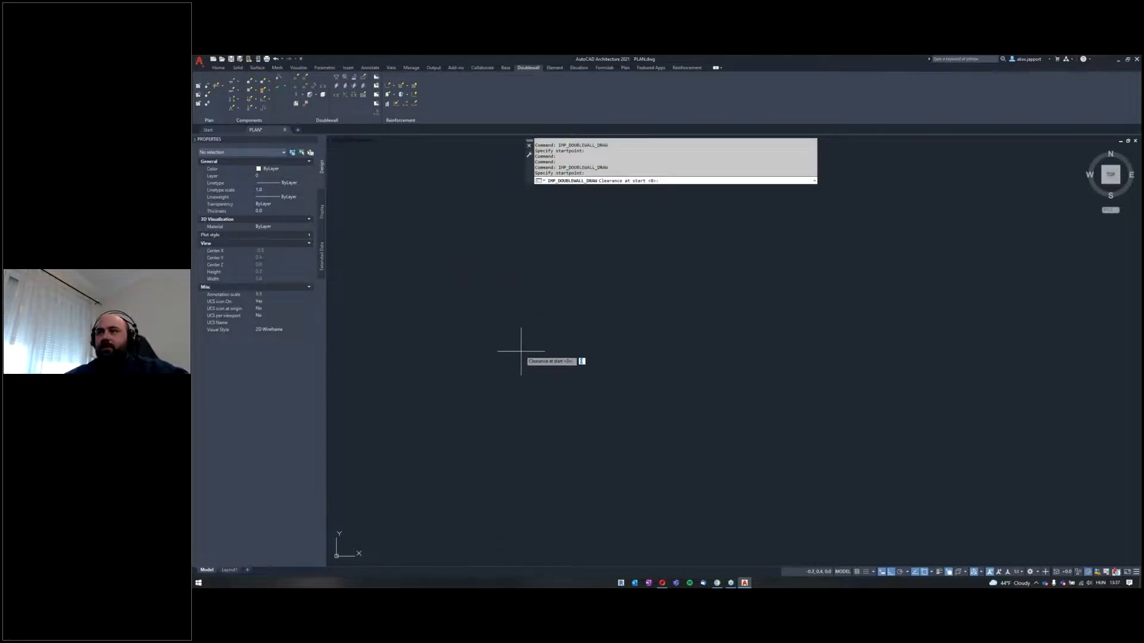
{"action": "key", "text": "Return"}
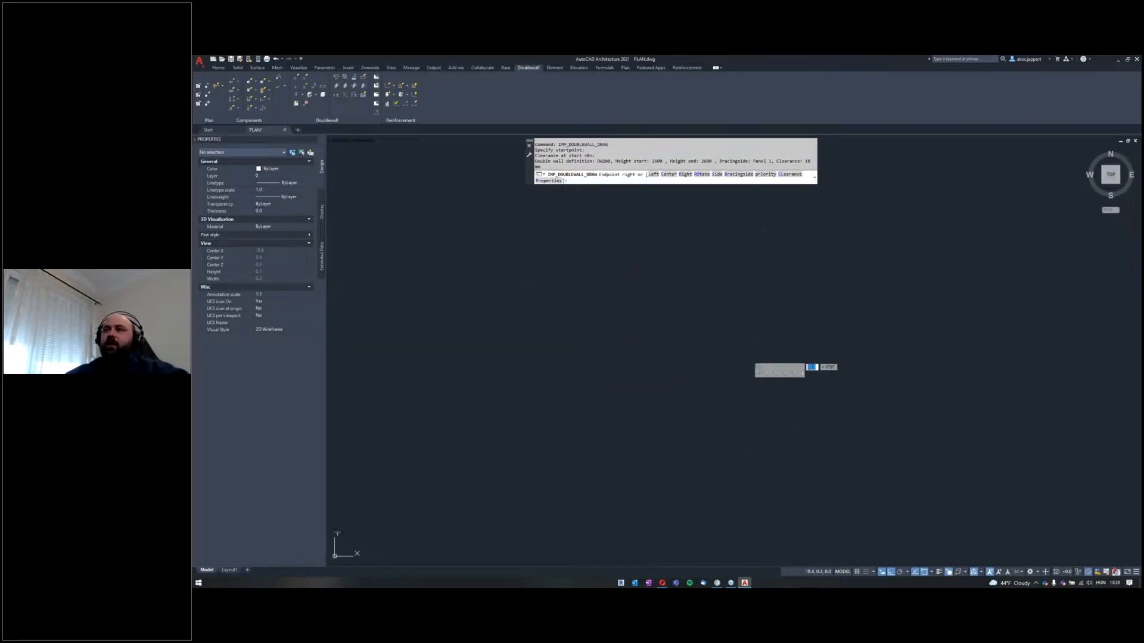
{"action": "scroll", "coordinate": [587, 292], "scroll_direction": "down", "scroll_amount": 5}
{"action": "middle_click", "coordinate": [596, 302]}
{"action": "middle_click", "coordinate": [595, 302]}
{"action": "scroll", "coordinate": [604, 347], "scroll_direction": "down", "scroll_amount": 5}
{"action": "middle_click_drag", "start_coordinate": [617, 306], "coordinate": [589, 438]}
{"action": "middle_click_drag", "start_coordinate": [616, 261], "coordinate": [591, 418]}
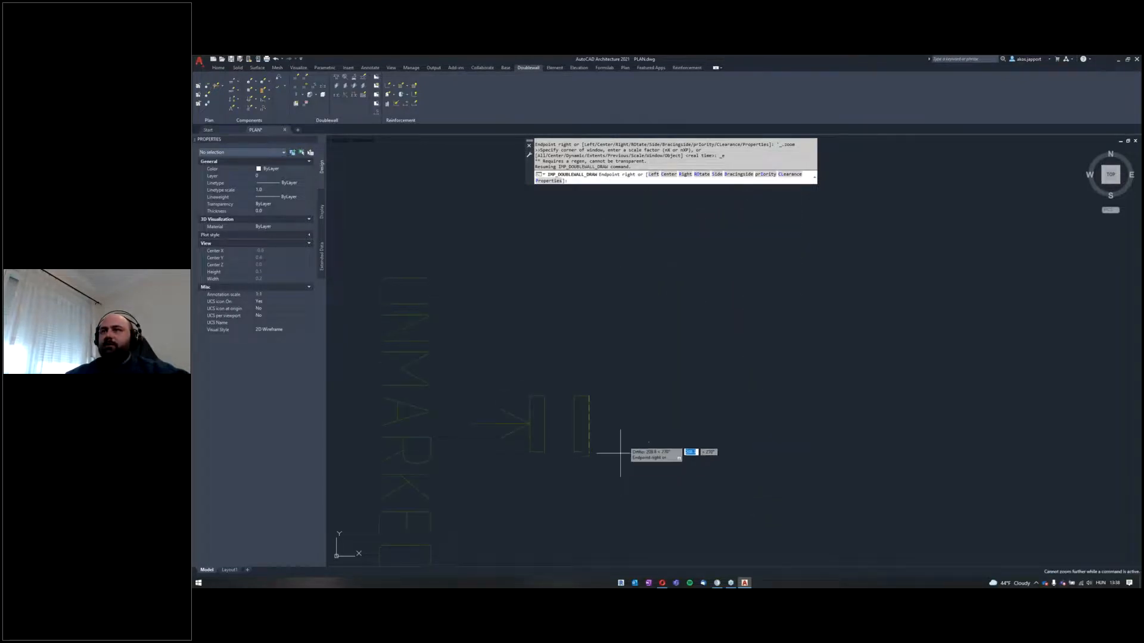
{"action": "key", "text": "Escape"}
{"action": "middle_click", "coordinate": [632, 393]}
{"action": "middle_click", "coordinate": [631, 393]}
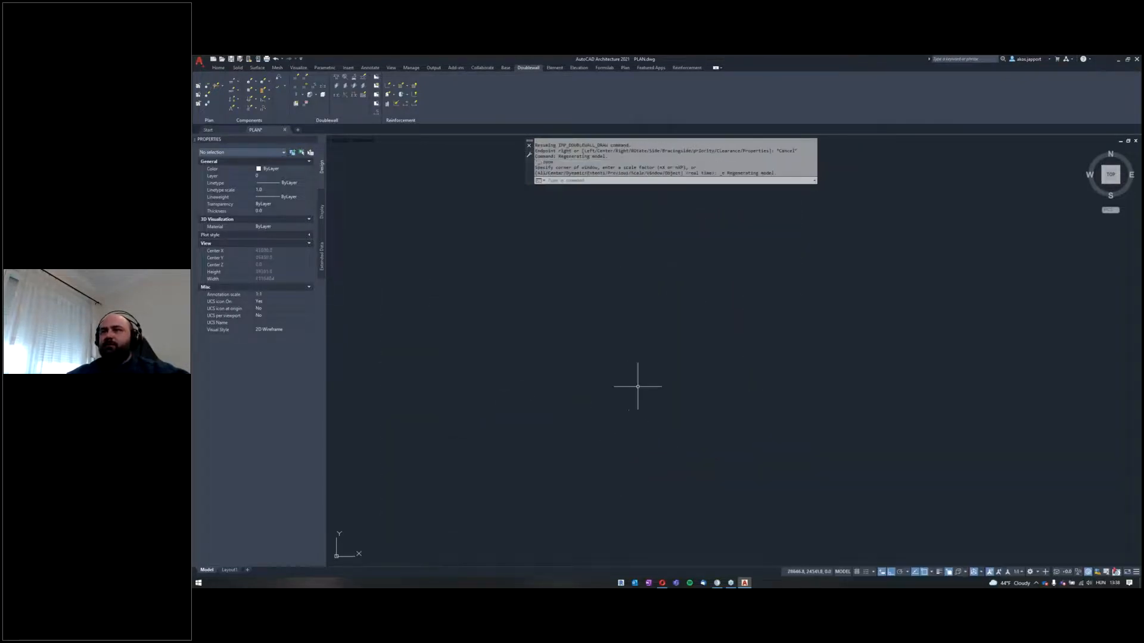
Step: Start a double wall run with a start clearance of 0 and draw the left and top walls at right angles
{"action": "left_click", "coordinate": [299, 80]}
{"action": "left_click", "coordinate": [607, 449]}
{"action": "scroll", "coordinate": [625, 333], "scroll_direction": "down", "scroll_amount": 6}
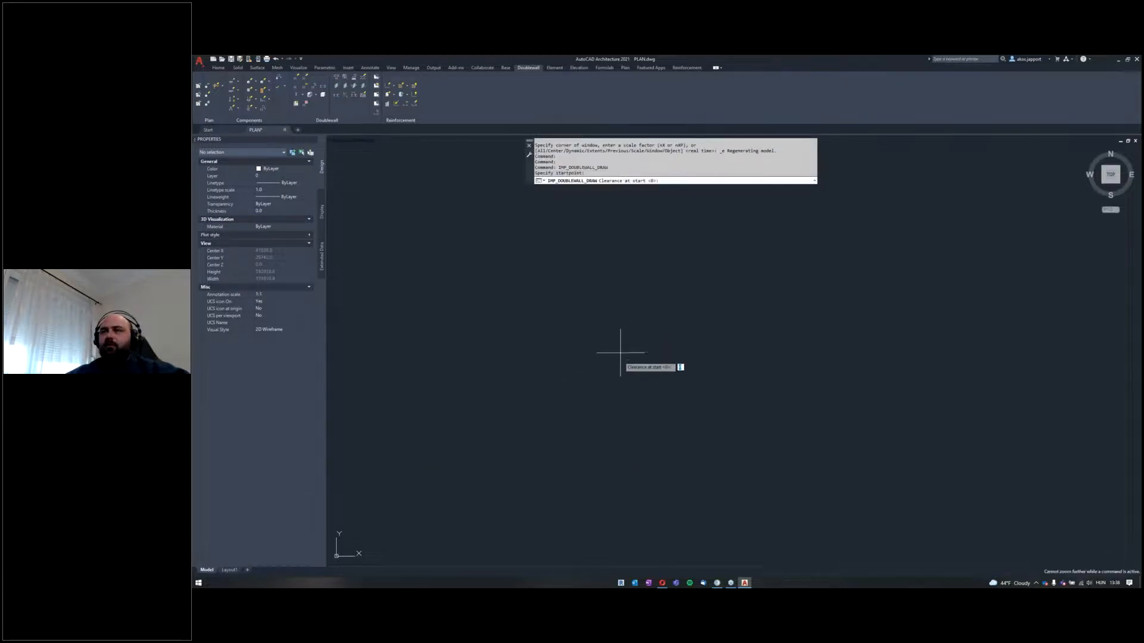
{"action": "key", "text": "Return"}
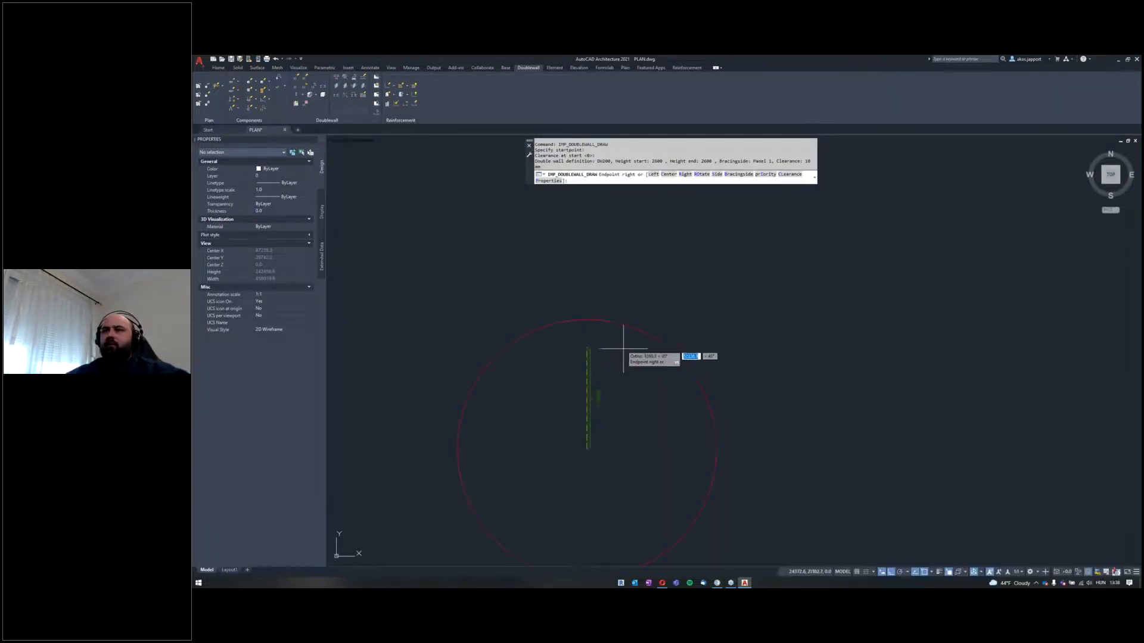
{"action": "middle_click_drag", "start_coordinate": [585, 427], "coordinate": [646, 272]}
{"action": "left_click", "coordinate": [642, 266]}
{"action": "scroll", "coordinate": [733, 294], "scroll_direction": "up", "scroll_amount": 4}
{"action": "left_click", "coordinate": [733, 293]}
{"action": "middle_click_drag", "start_coordinate": [766, 378], "coordinate": [773, 331]}
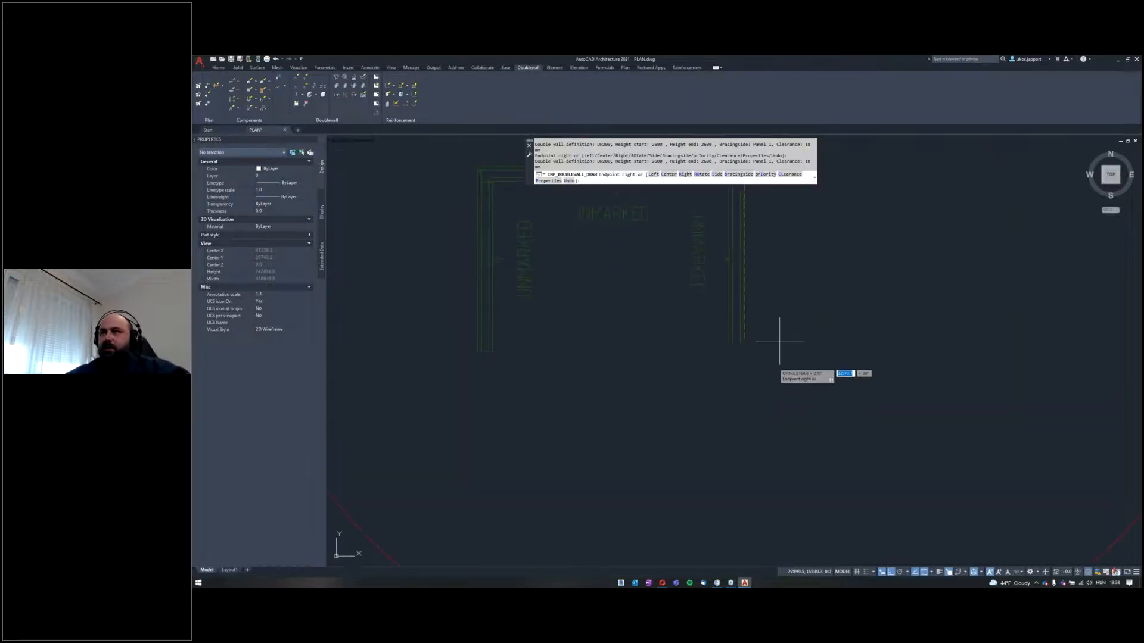
Step: Continue the double wall run with the right wall, an inward return, a downward wall and a final leftward wall, and end the run
{"action": "middle_click_drag", "start_coordinate": [734, 476], "coordinate": [809, 349]}
{"action": "left_click", "coordinate": [683, 344]}
{"action": "middle_click_drag", "start_coordinate": [690, 306], "coordinate": [691, 380]}
{"action": "key", "text": "Escape"}
{"action": "scroll", "coordinate": [562, 385], "scroll_direction": "down", "scroll_amount": 2}
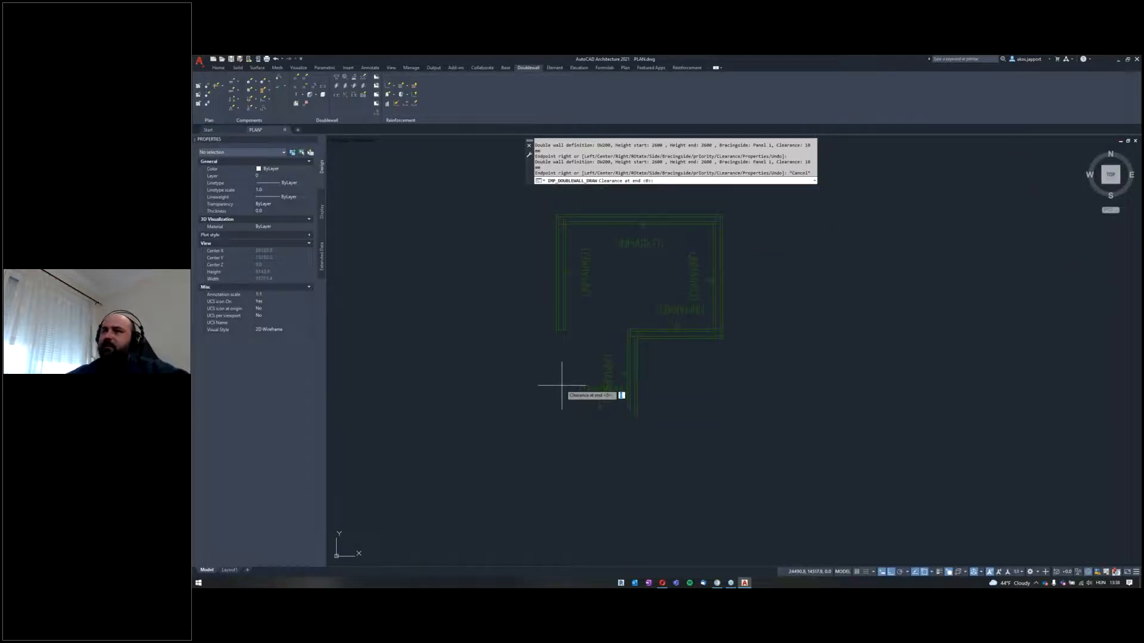
{"action": "scroll", "coordinate": [601, 234], "scroll_direction": "up", "scroll_amount": 3}
{"action": "scroll", "coordinate": [567, 263], "scroll_direction": "down", "scroll_amount": 4}
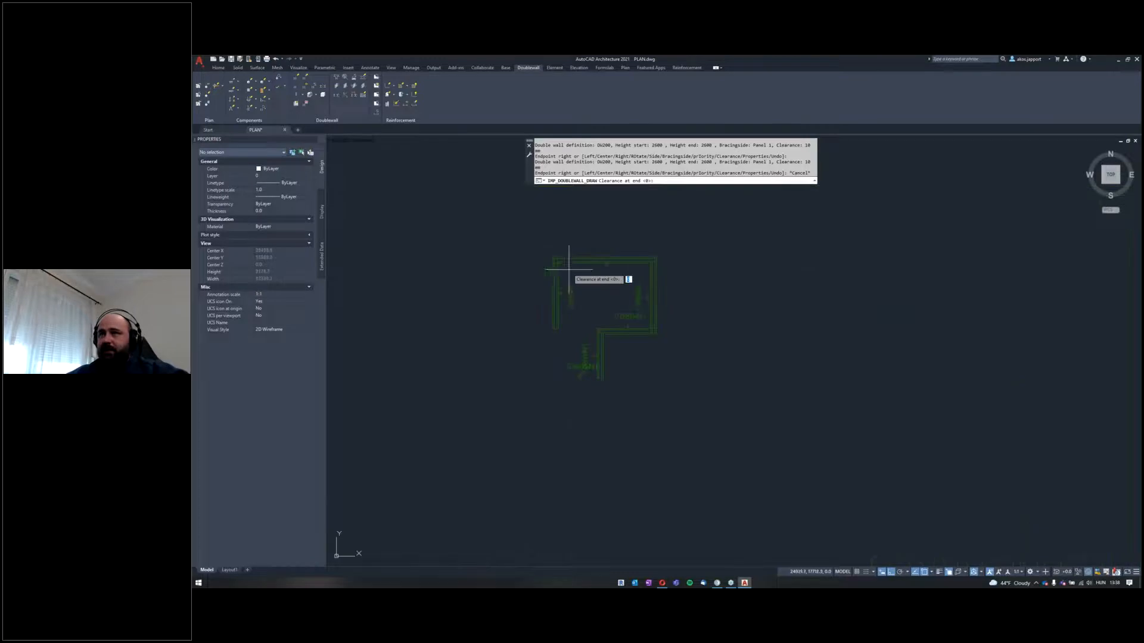
{"action": "key", "text": "Escape"}
Step: Assign element marks to the left and top double walls of the run
{"action": "scroll", "coordinate": [562, 260], "scroll_direction": "up", "scroll_amount": 4}
{"action": "scroll", "coordinate": [559, 263], "scroll_direction": "down", "scroll_amount": 2}
{"action": "mouse_move", "coordinate": [633, 301]}
{"action": "middle_mouse_down"}
{"action": "mouse_move", "coordinate": [532, 300]}
{"action": "mouse_move", "coordinate": [549, 273]}
{"action": "mouse_move", "coordinate": [595, 296]}
{"action": "mouse_move", "coordinate": [565, 306]}
{"action": "mouse_move", "coordinate": [429, 276]}
{"action": "middle_mouse_up"}
{"action": "left_click", "coordinate": [298, 103]}
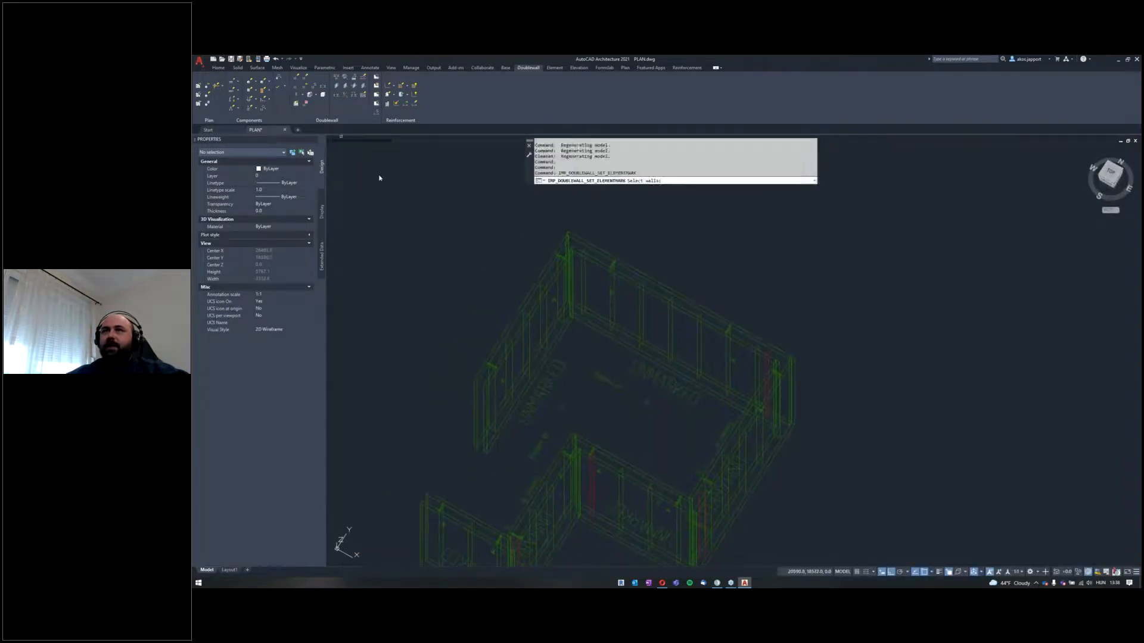
{"action": "left_click", "coordinate": [666, 213]}
{"action": "left_click", "coordinate": [491, 279]}
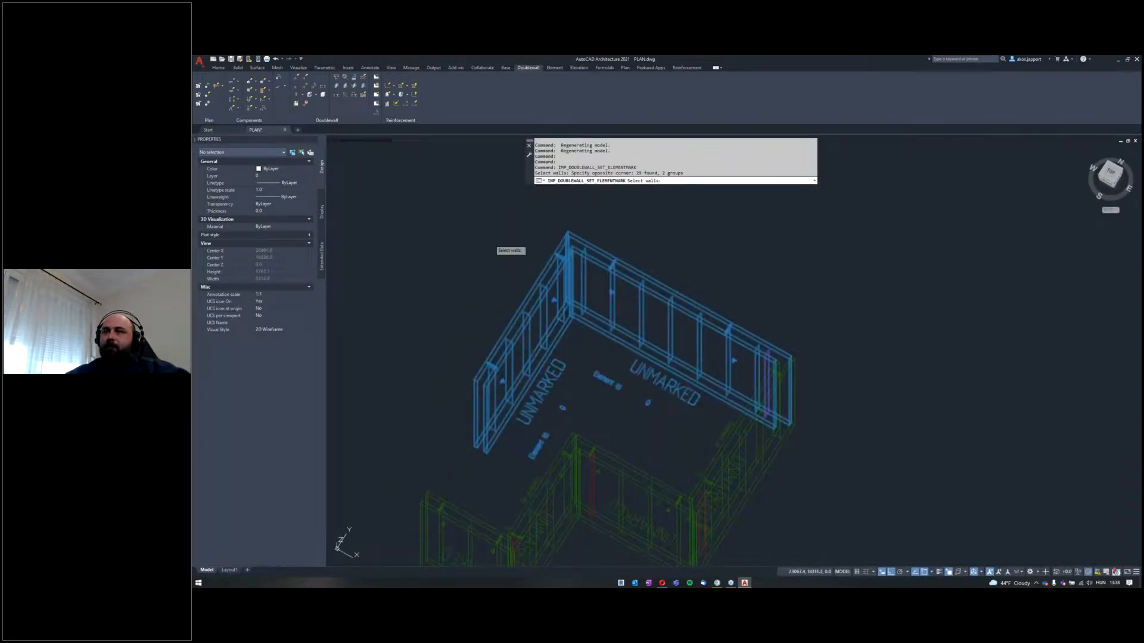
{"action": "key", "text": "Return"}
{"action": "key", "text": "Return"}
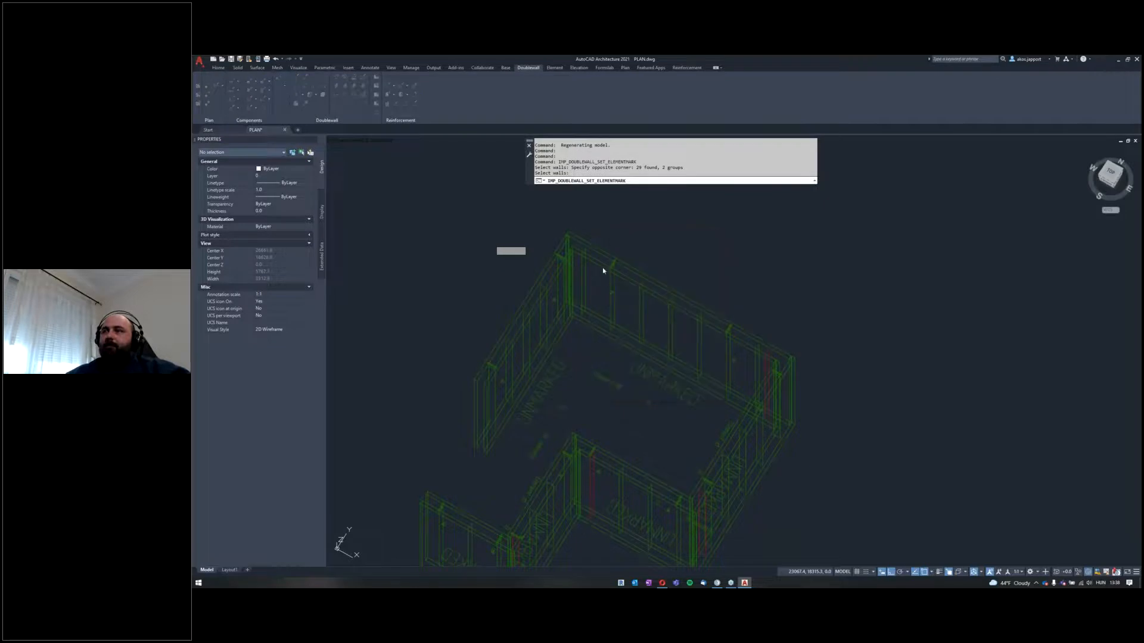
Step: Create new shop drawings for double walls DW9 and DW10
{"action": "left_click", "coordinate": [376, 100]}
{"action": "left_click", "coordinate": [648, 212]}
{"action": "left_click", "coordinate": [570, 263]}
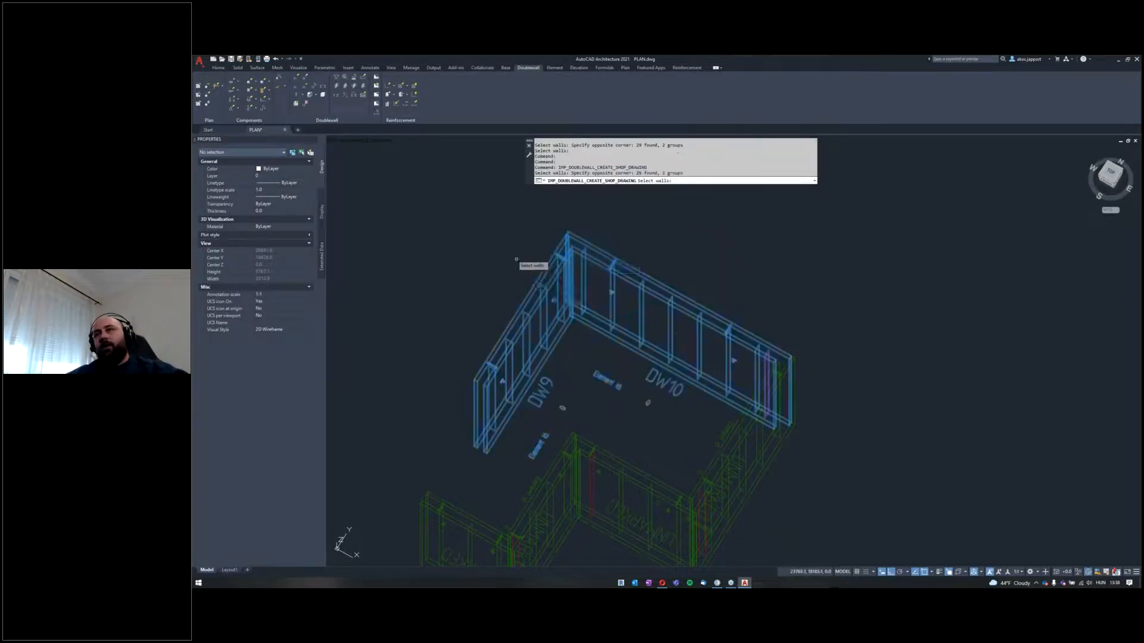
{"action": "key", "text": "Return"}
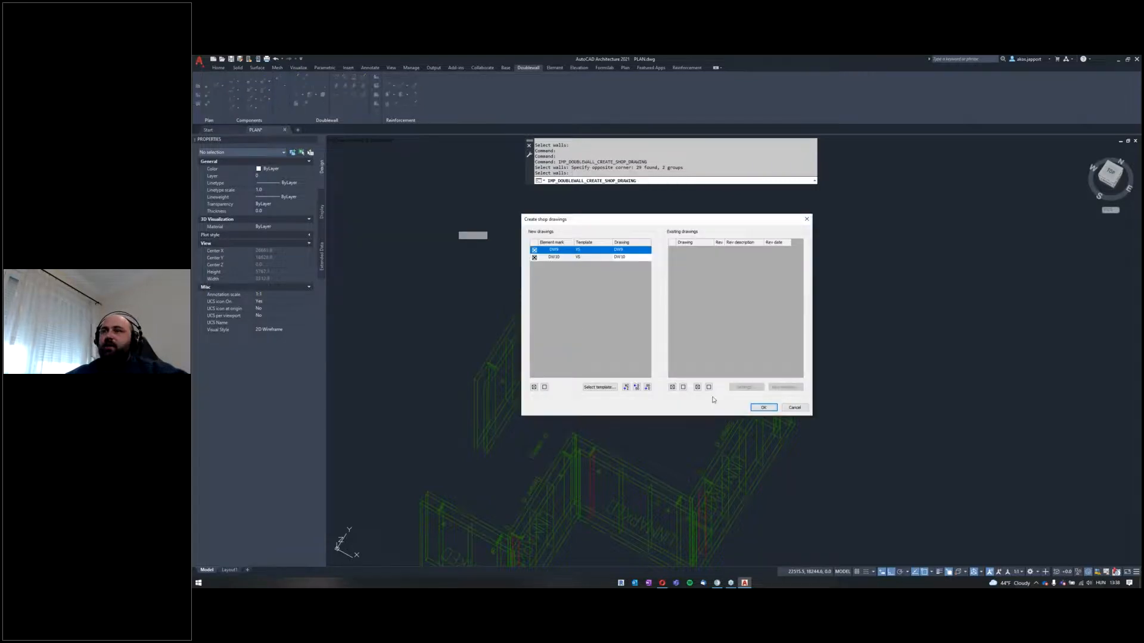
{"action": "left_click", "coordinate": [761, 408]}
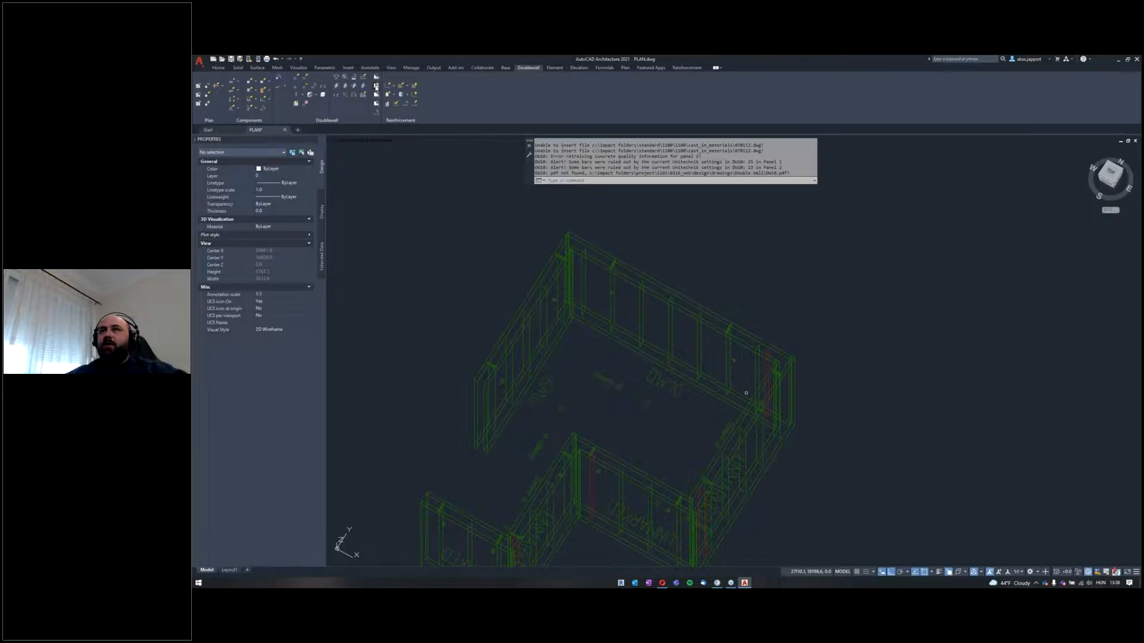
Step: Open the element drawings of DW9 and DW10, and display the LAYOUT sheet of DW9
{"action": "left_click", "coordinate": [376, 87]}
{"action": "left_click", "coordinate": [602, 203]}
{"action": "left_click", "coordinate": [525, 251]}
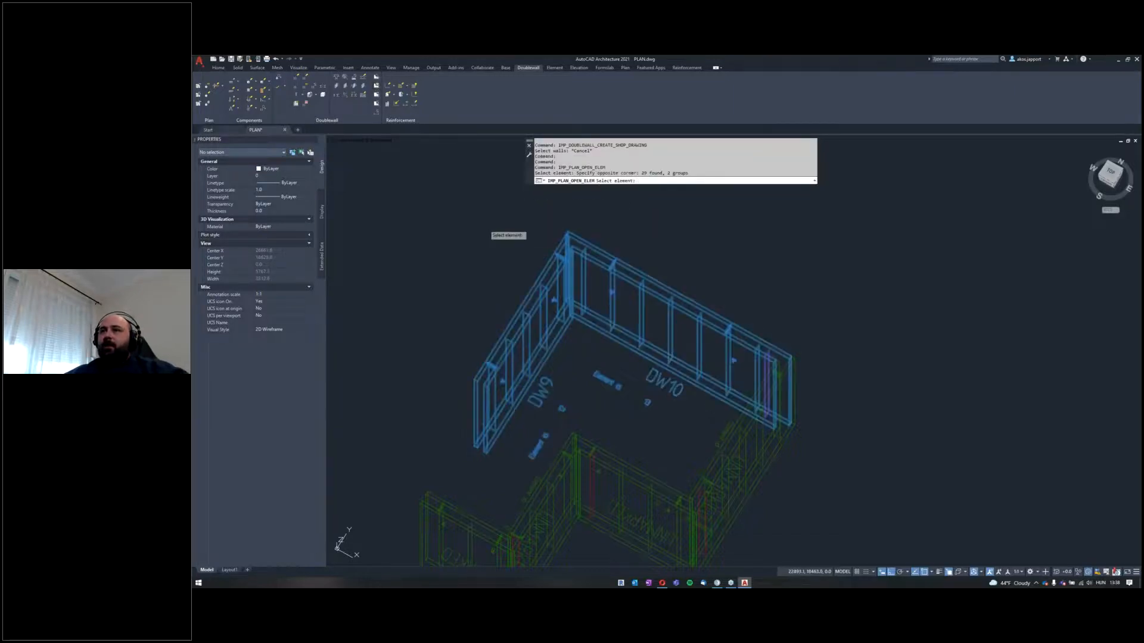
{"action": "key", "text": "Return"}
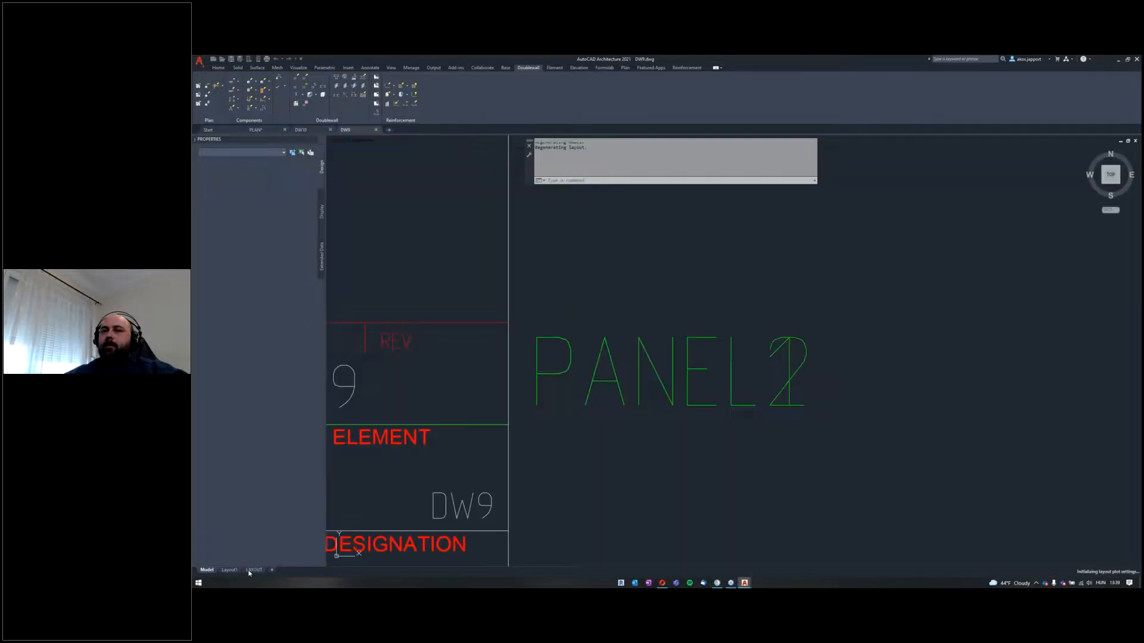
{"action": "left_click", "coordinate": [253, 570]}
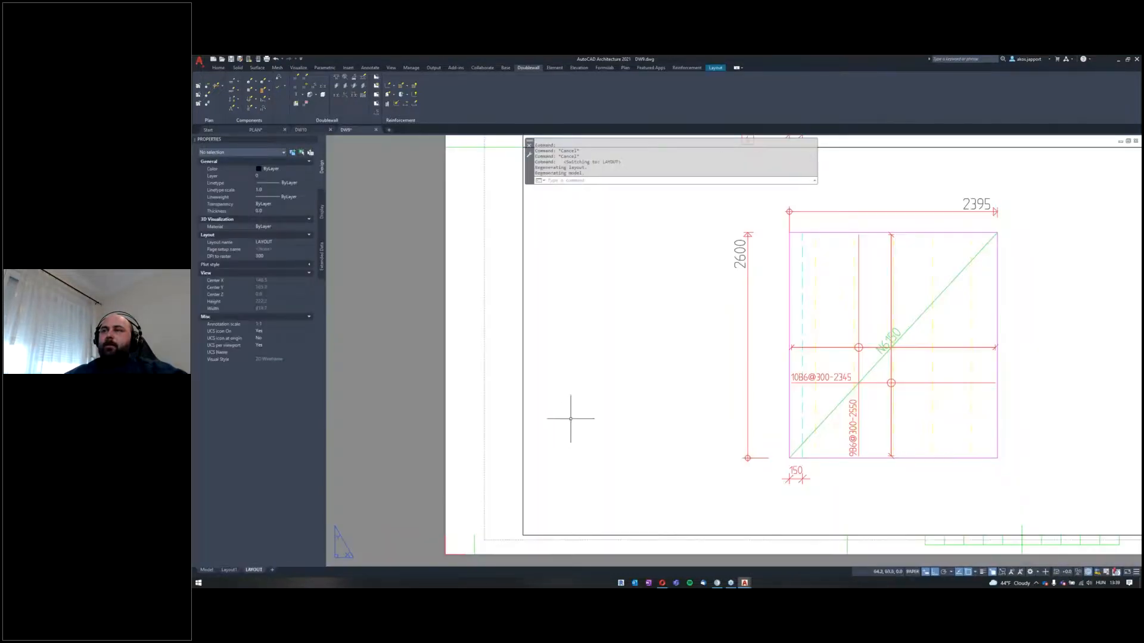
Step: Examine the DW9 sheet's panel elevations, mesh details, reinforcement tables and the lattice girders in the isometric view
{"action": "scroll", "coordinate": [609, 375], "scroll_direction": "down", "scroll_amount": 6}
{"action": "scroll", "coordinate": [609, 375], "scroll_direction": "up", "scroll_amount": 6}
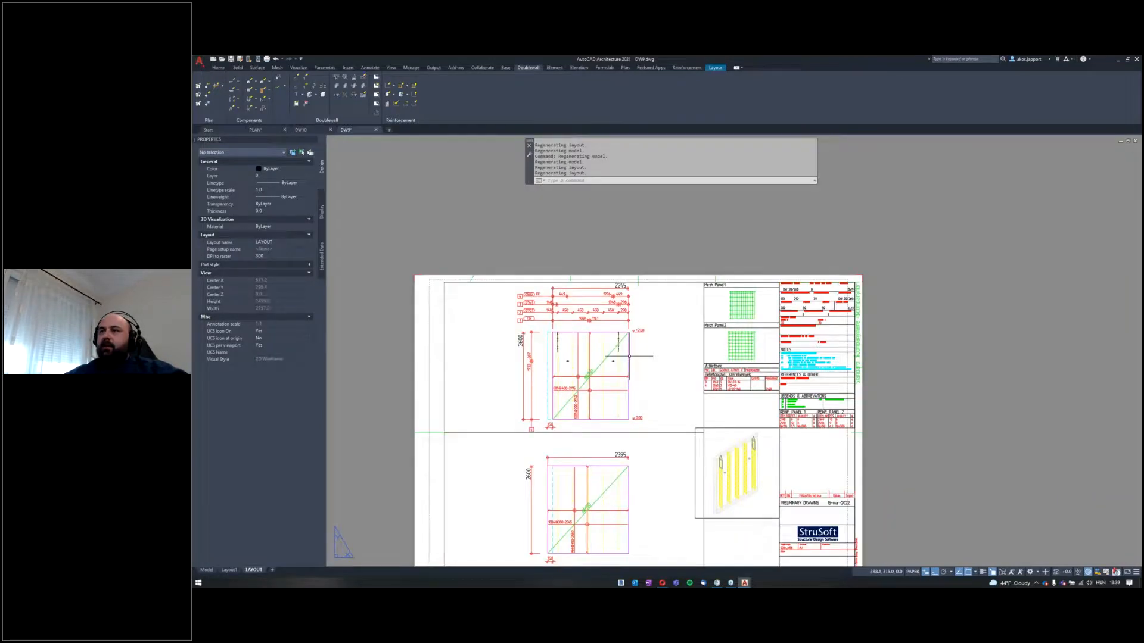
{"action": "scroll", "coordinate": [609, 374], "scroll_direction": "down", "scroll_amount": 5}
{"action": "scroll", "coordinate": [649, 323], "scroll_direction": "up", "scroll_amount": 4}
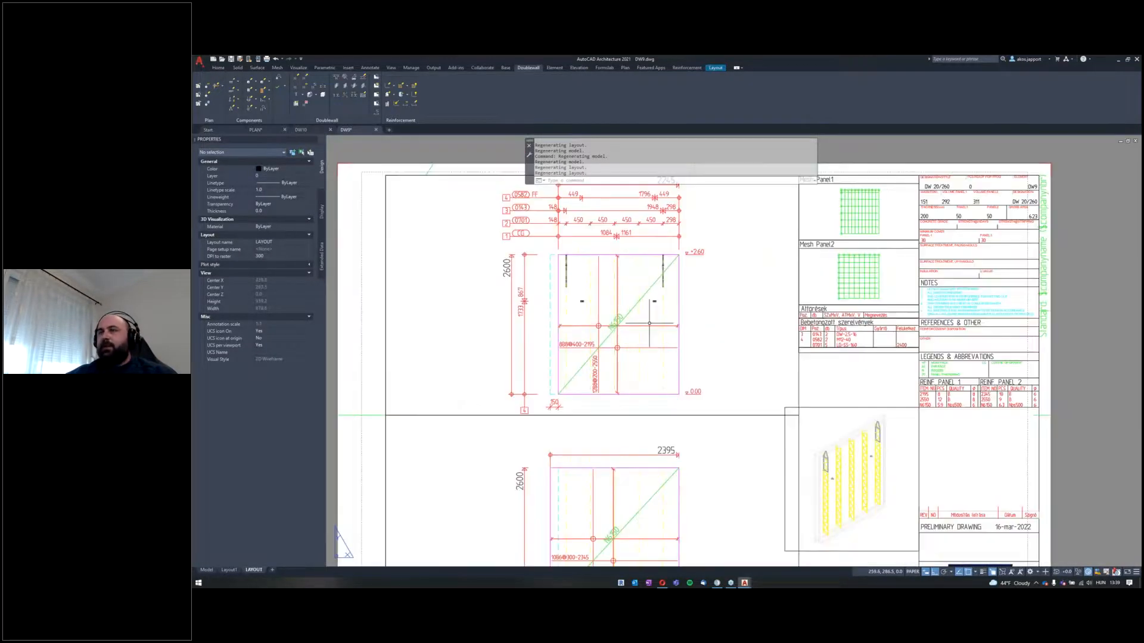
{"action": "scroll", "coordinate": [649, 323], "scroll_direction": "down", "scroll_amount": 4}
{"action": "scroll", "coordinate": [649, 323], "scroll_direction": "up", "scroll_amount": 4}
{"action": "middle_click_drag", "start_coordinate": [737, 327], "coordinate": [576, 302]}
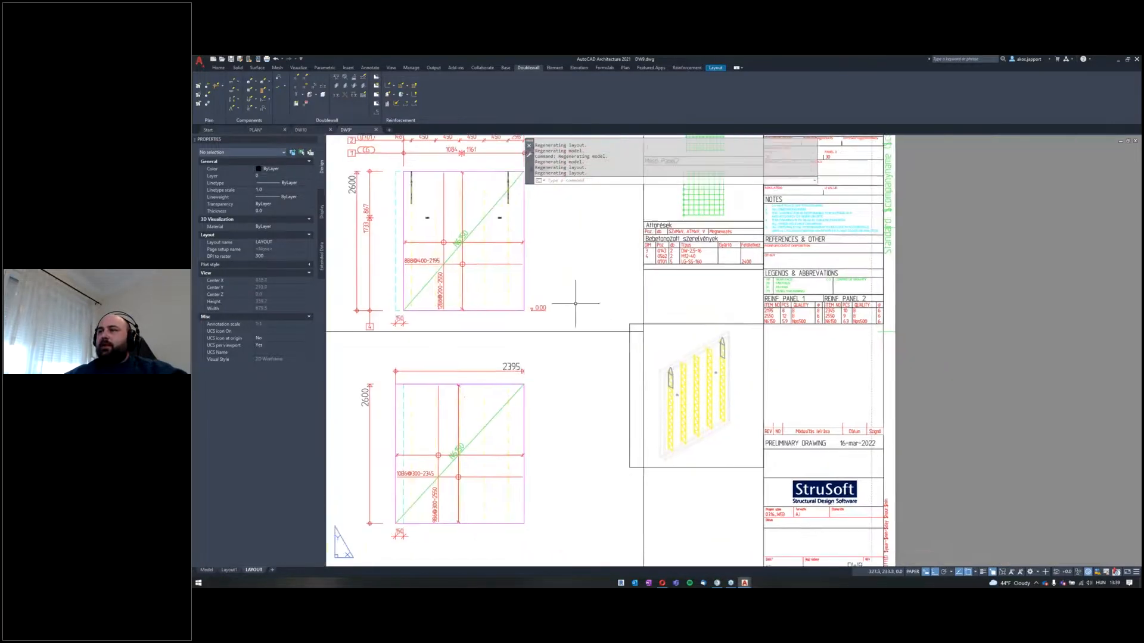
{"action": "scroll", "coordinate": [683, 397], "scroll_direction": "up", "scroll_amount": 2}
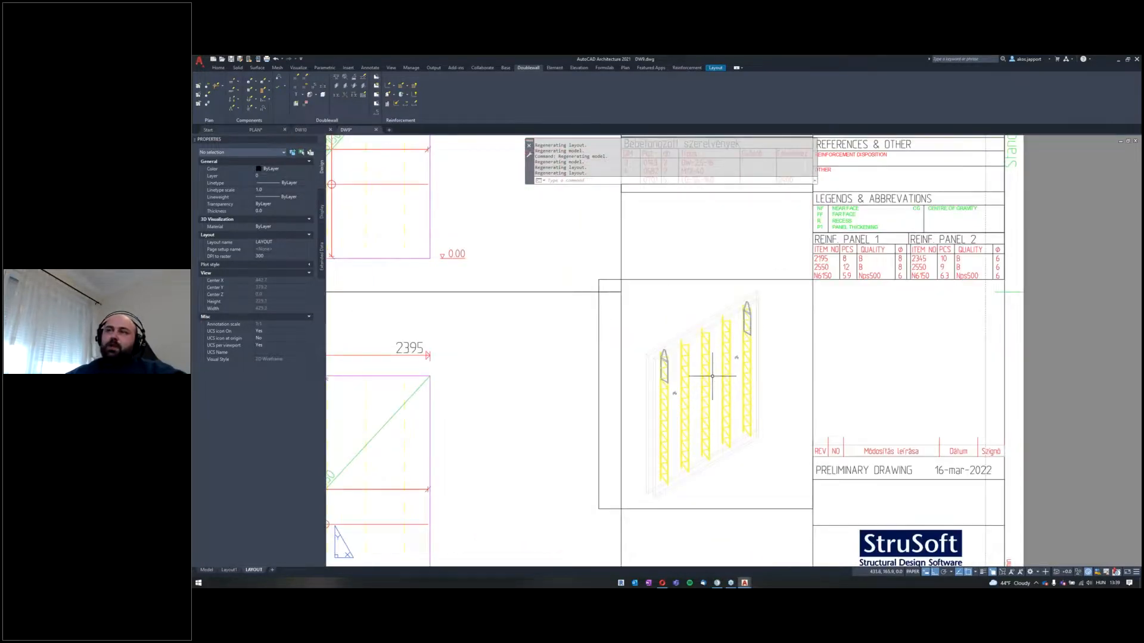
{"action": "middle_click_drag", "start_coordinate": [713, 376], "coordinate": [634, 352]}
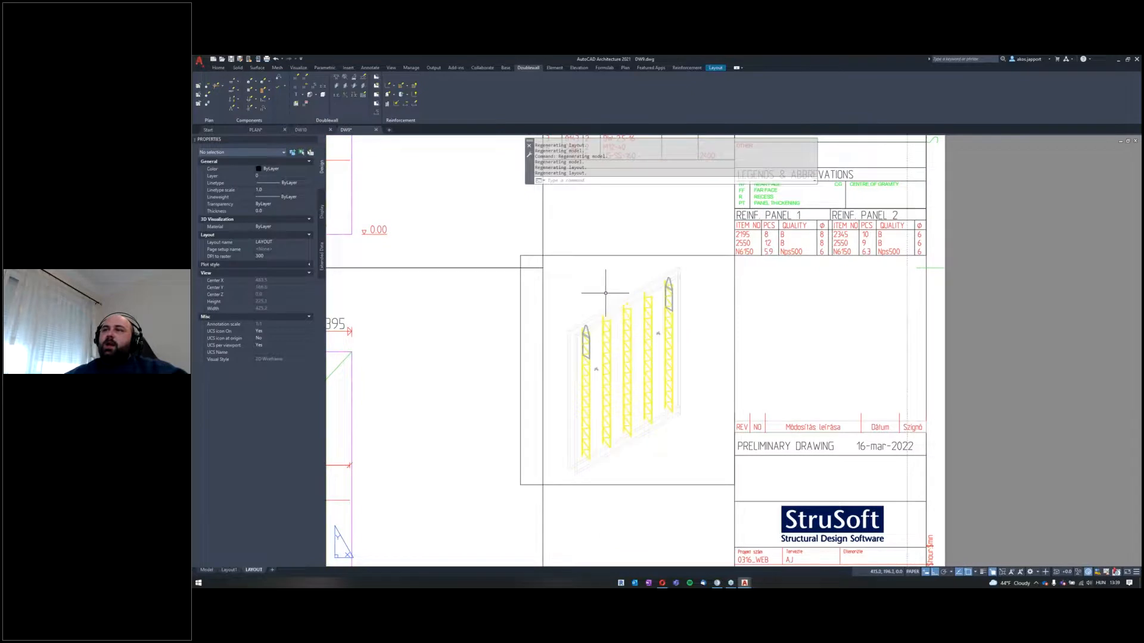
{"action": "scroll", "coordinate": [591, 287], "scroll_direction": "up", "scroll_amount": 4}
{"action": "scroll", "coordinate": [589, 286], "scroll_direction": "down", "scroll_amount": 2}
{"action": "middle_click_drag", "start_coordinate": [574, 272], "coordinate": [533, 232]}
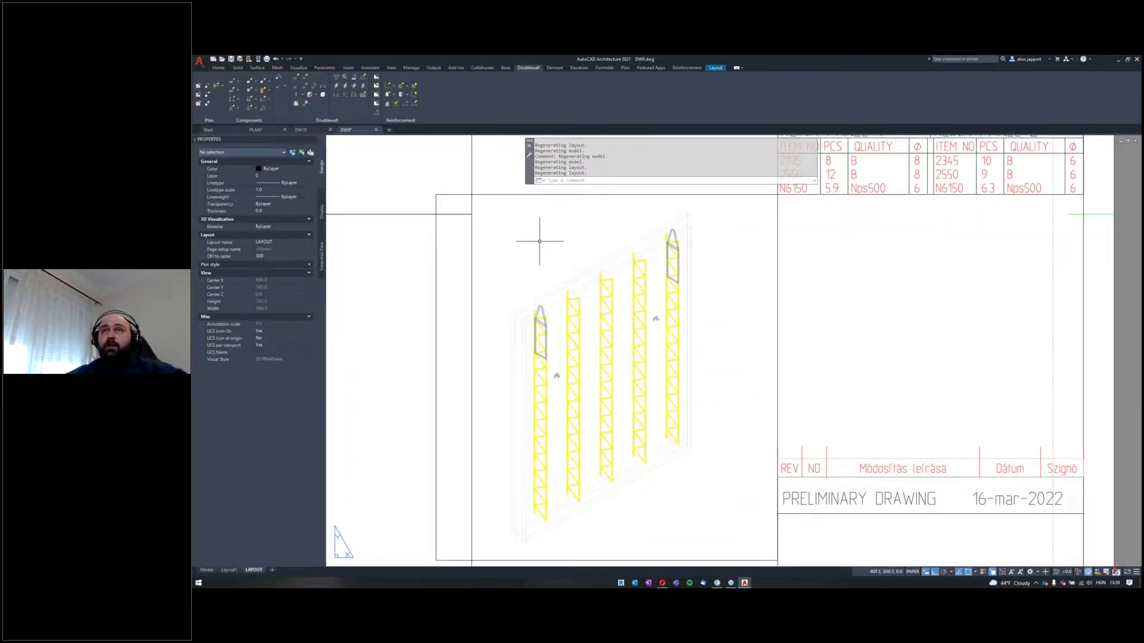
Step: Generate the solid for the DW9 sheet's isometric view, including both reinforcement and cast-in materials
{"action": "left_click", "coordinate": [323, 95]}
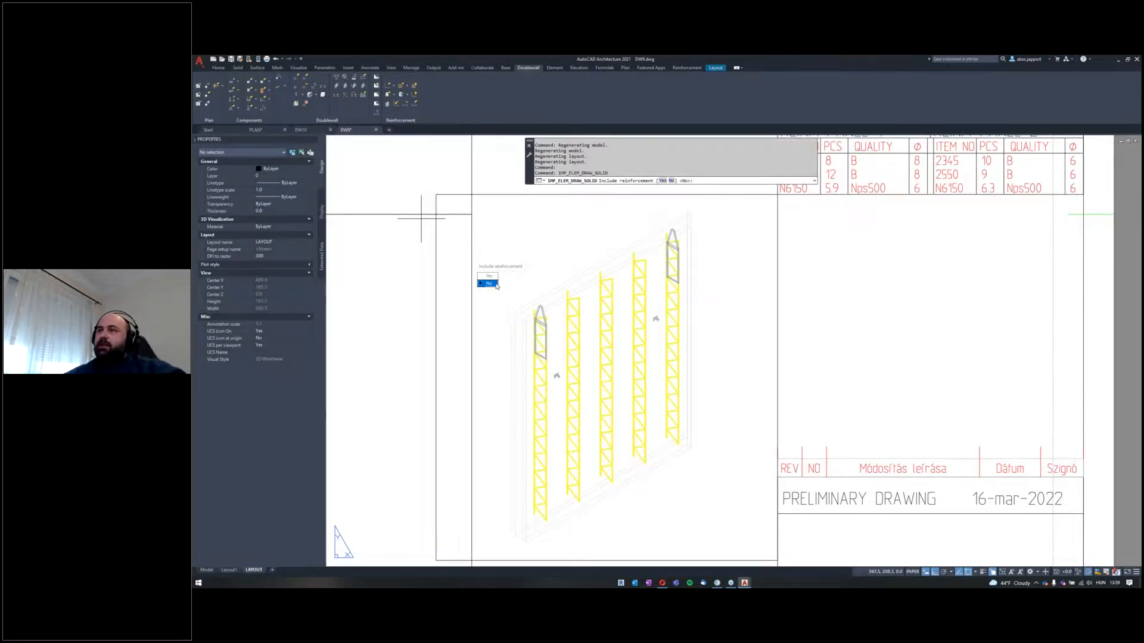
{"action": "left_click", "coordinate": [489, 276]}
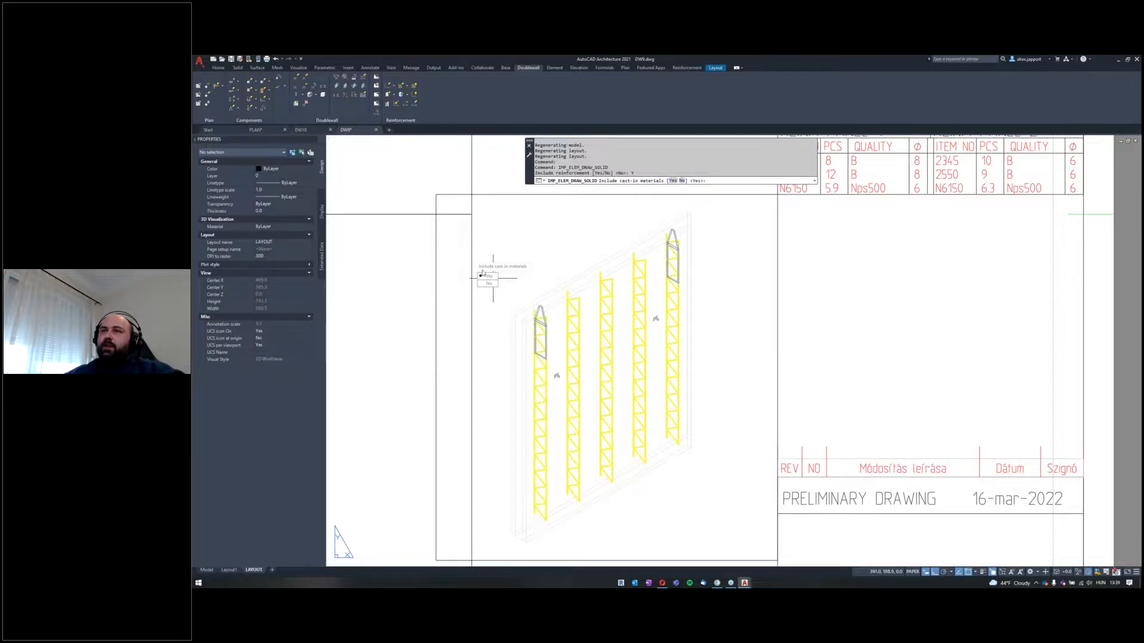
{"action": "left_click", "coordinate": [488, 276]}
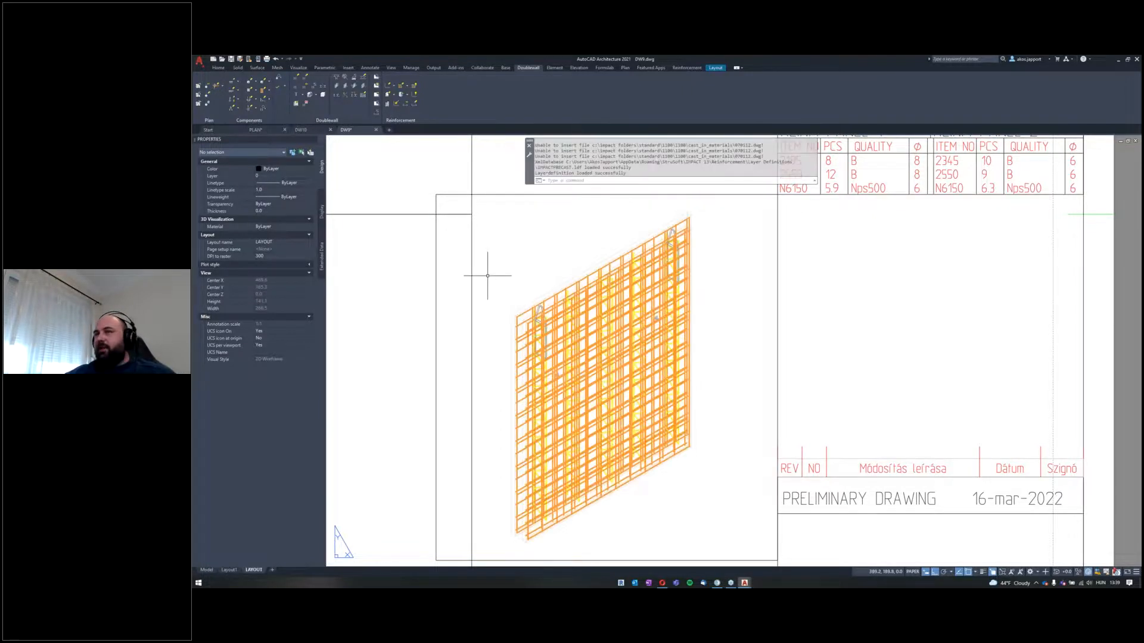
Step: Examine the isometric view with full reinforcement alongside the panel elevations and tables on the DW9 sheet
{"action": "scroll", "coordinate": [511, 293], "scroll_direction": "down", "scroll_amount": 2}
{"action": "scroll", "coordinate": [528, 370], "scroll_direction": "down", "scroll_amount": 2}
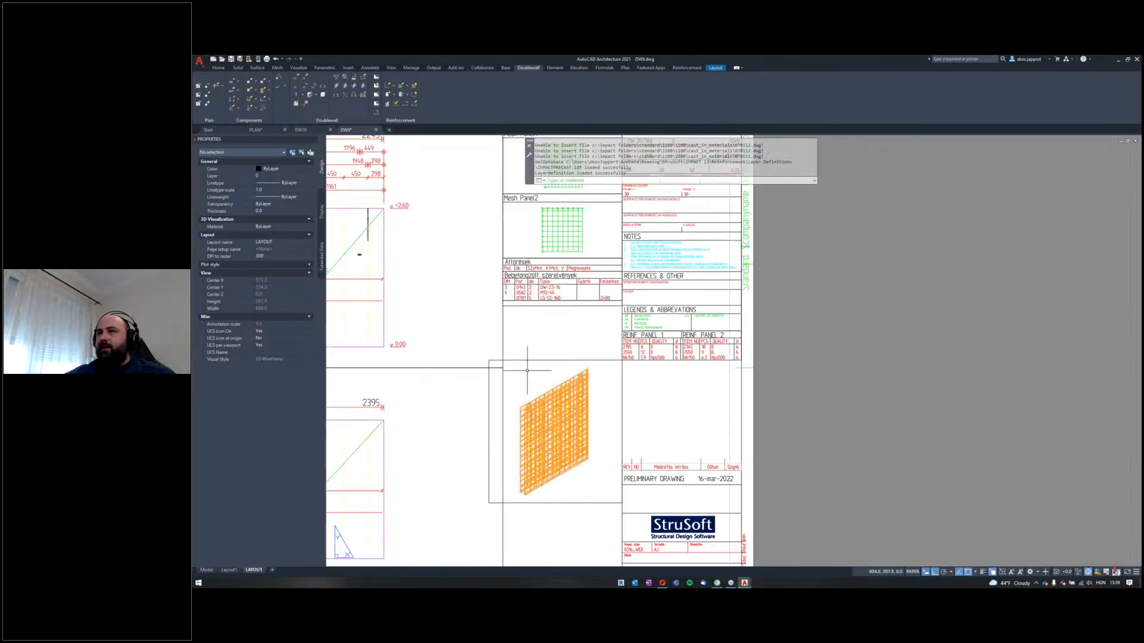
{"action": "scroll", "coordinate": [530, 357], "scroll_direction": "up", "scroll_amount": 3}
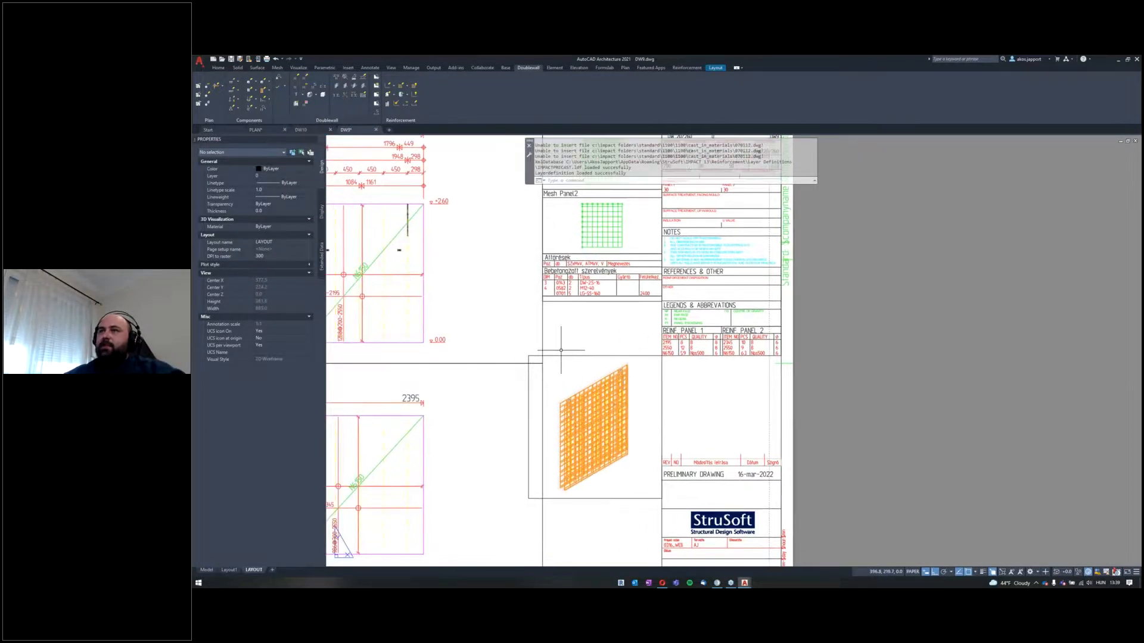
{"action": "scroll", "coordinate": [511, 319], "scroll_direction": "down", "scroll_amount": 2}
{"action": "middle_click_drag", "start_coordinate": [510, 319], "coordinate": [558, 315]}
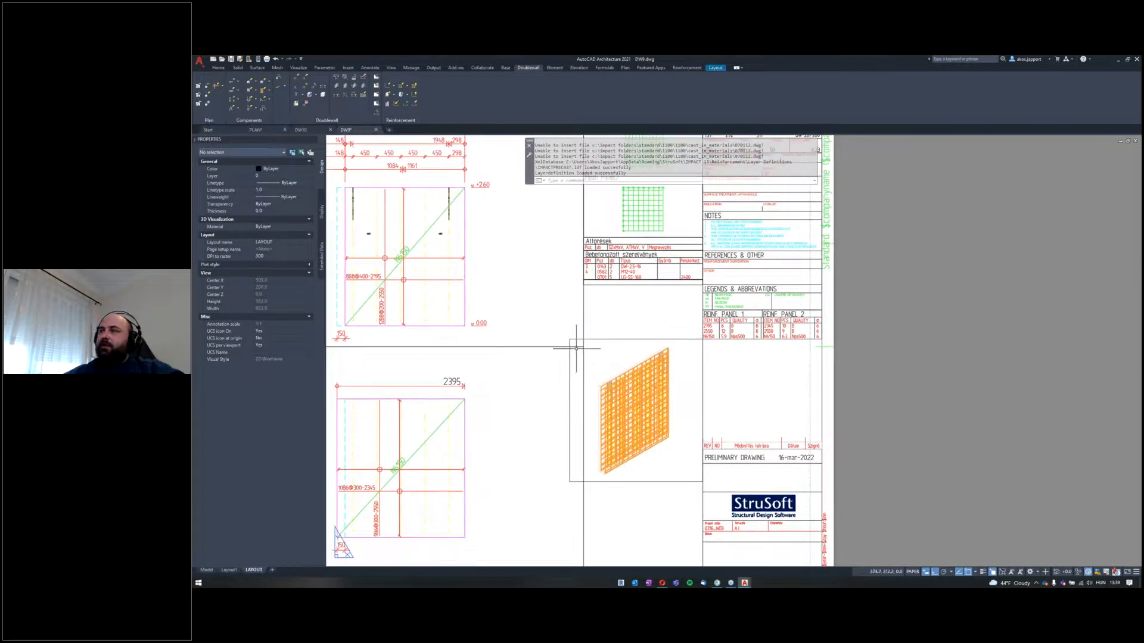
{"action": "scroll", "coordinate": [609, 389], "scroll_direction": "up", "scroll_amount": 4}
{"action": "scroll", "coordinate": [610, 389], "scroll_direction": "down", "scroll_amount": 4}
{"action": "scroll", "coordinate": [607, 382], "scroll_direction": "up", "scroll_amount": 2}
{"action": "middle_click_drag", "start_coordinate": [606, 376], "coordinate": [579, 303]}
{"action": "scroll", "coordinate": [659, 310], "scroll_direction": "down", "scroll_amount": 2}
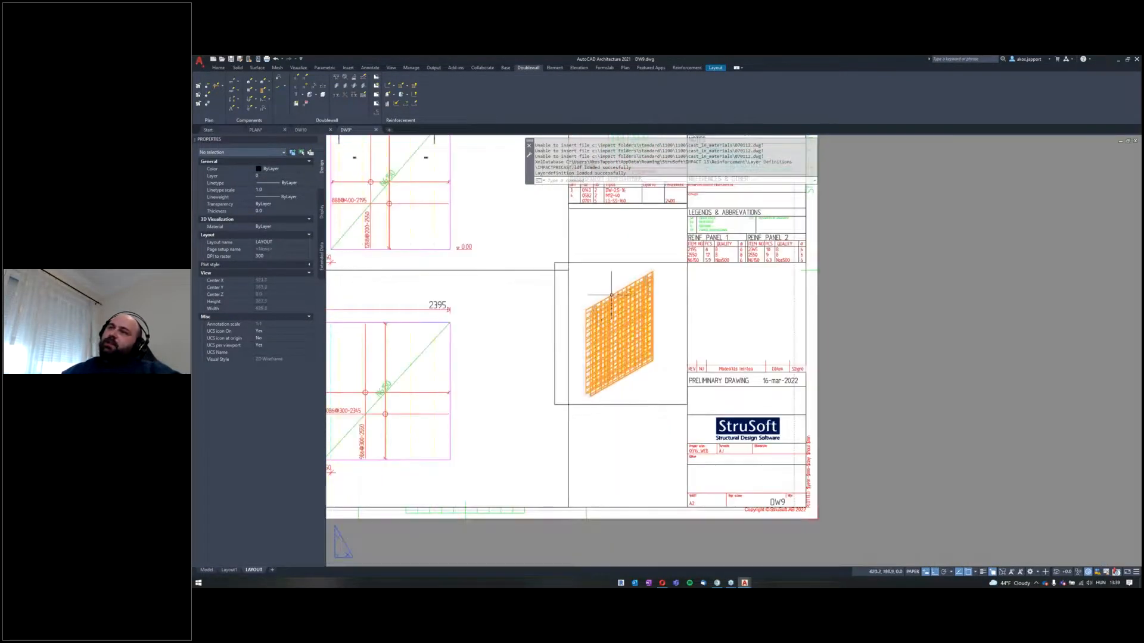
Step: Regenerate the DW9 solid without reinforcement but including the cast-in materials
{"action": "left_click", "coordinate": [323, 96]}
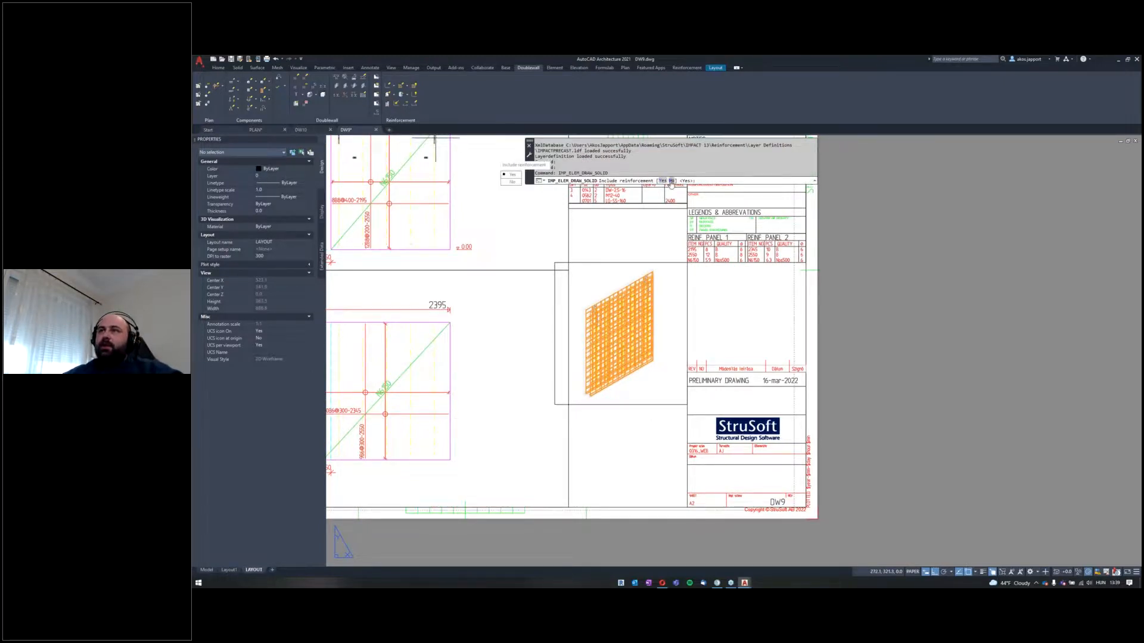
{"action": "left_click", "coordinate": [670, 181]}
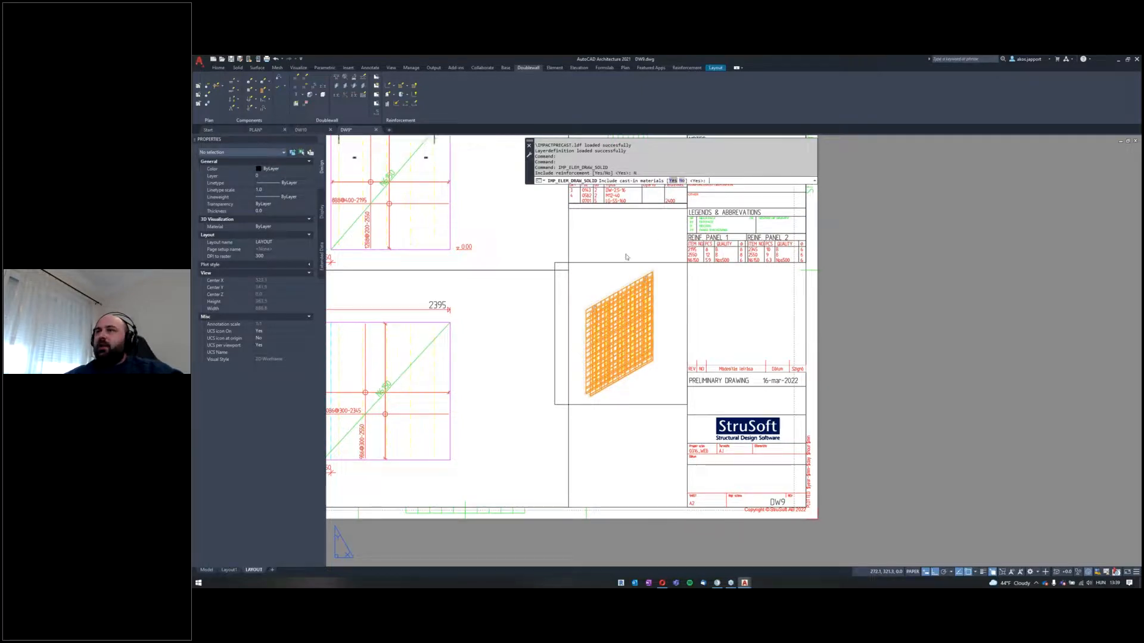
{"action": "type", "text": "y"}
{"action": "key", "text": "Return"}
Step: Review the whole DW9 sheet with its isometric view of lattice girders and cast-in parts
{"action": "scroll", "coordinate": [596, 289], "scroll_direction": "down", "scroll_amount": 3}
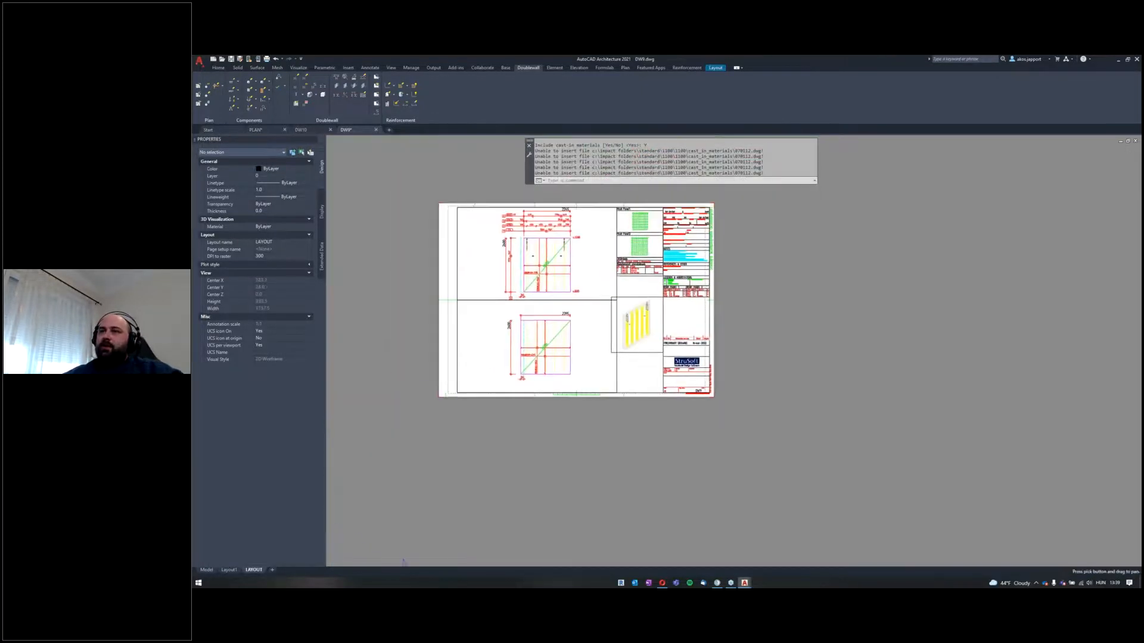
{"action": "scroll", "coordinate": [598, 291], "scroll_direction": "up", "scroll_amount": 2}
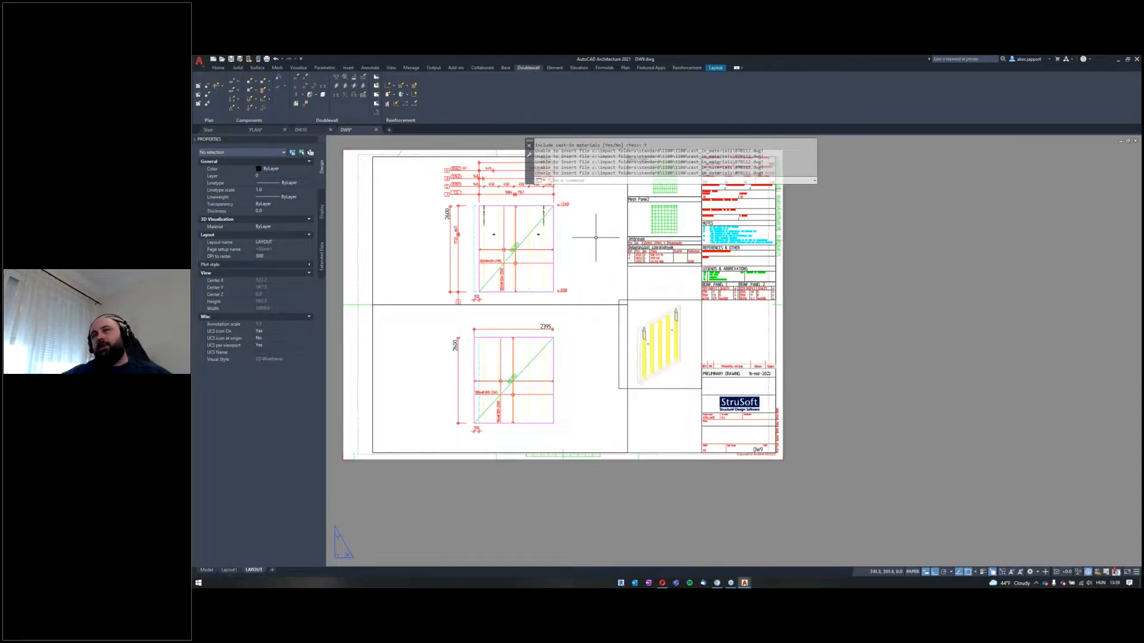
{"action": "middle_click_drag", "start_coordinate": [595, 238], "coordinate": [615, 278]}
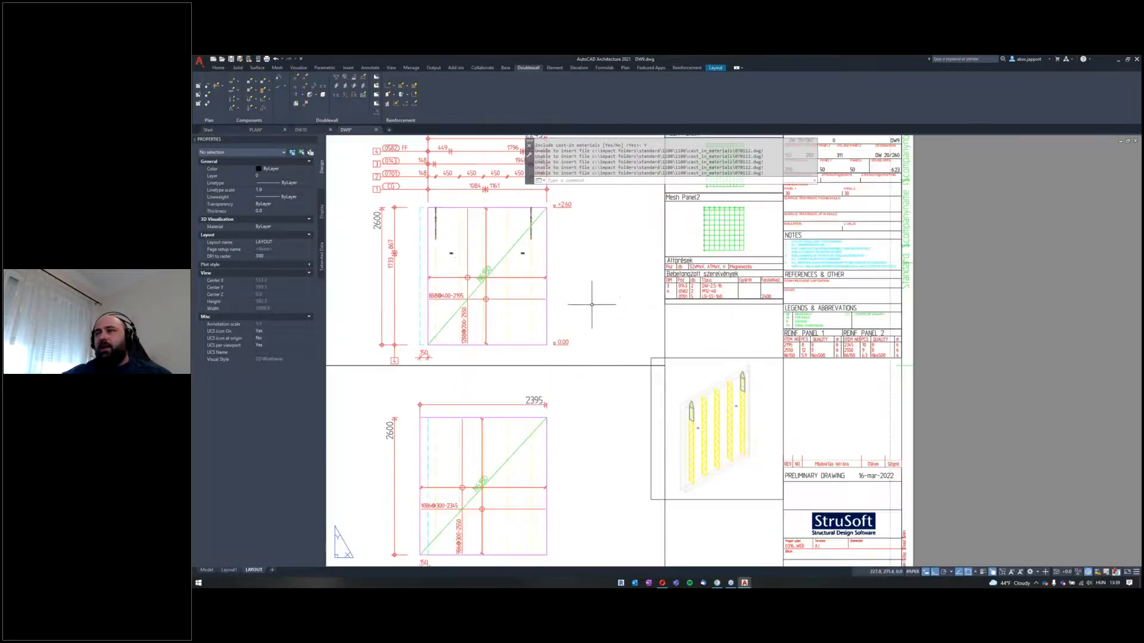
{"action": "middle_click_drag", "start_coordinate": [598, 311], "coordinate": [626, 316]}
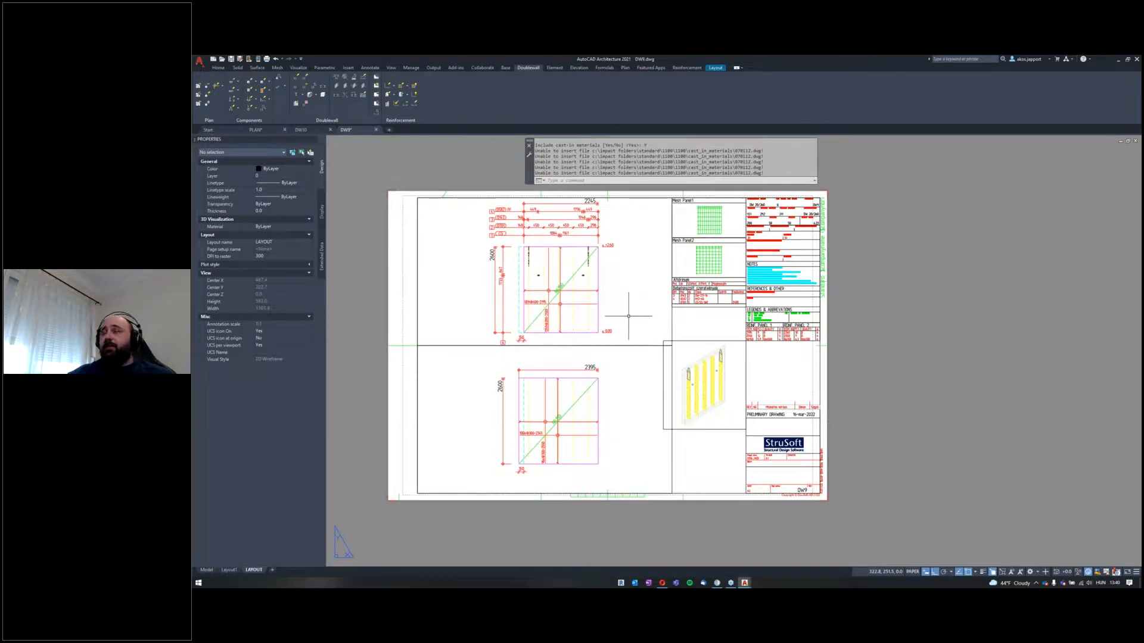
{"action": "scroll", "coordinate": [631, 315], "scroll_direction": "up", "scroll_amount": 2}
{"action": "scroll", "coordinate": [643, 298], "scroll_direction": "down", "scroll_amount": 2}
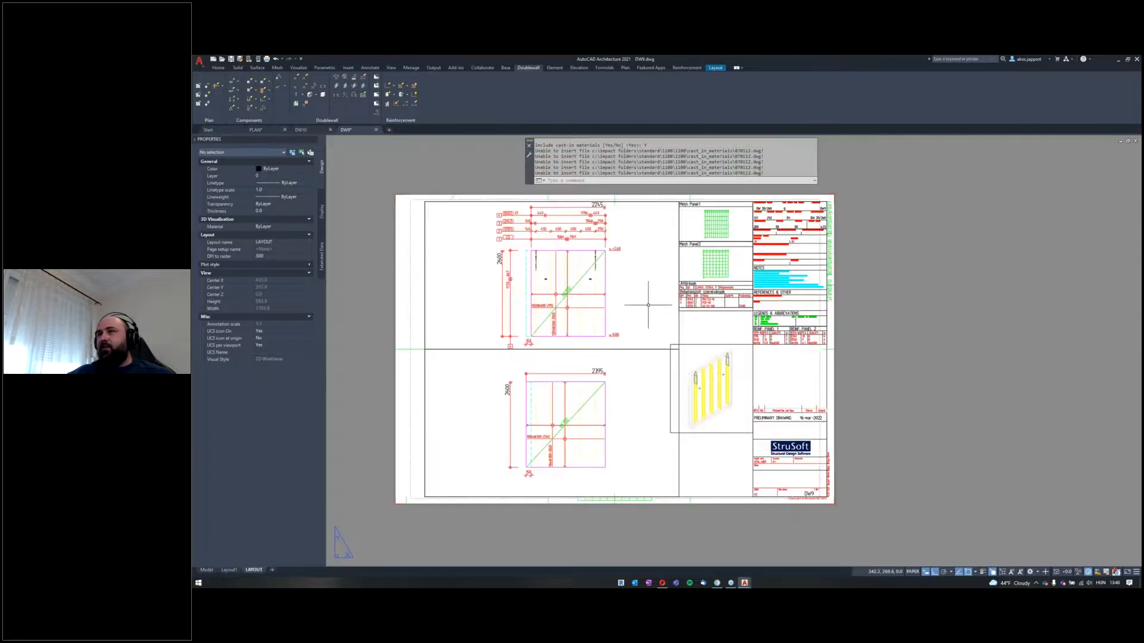
{"action": "scroll", "coordinate": [645, 326], "scroll_direction": "up", "scroll_amount": 2}
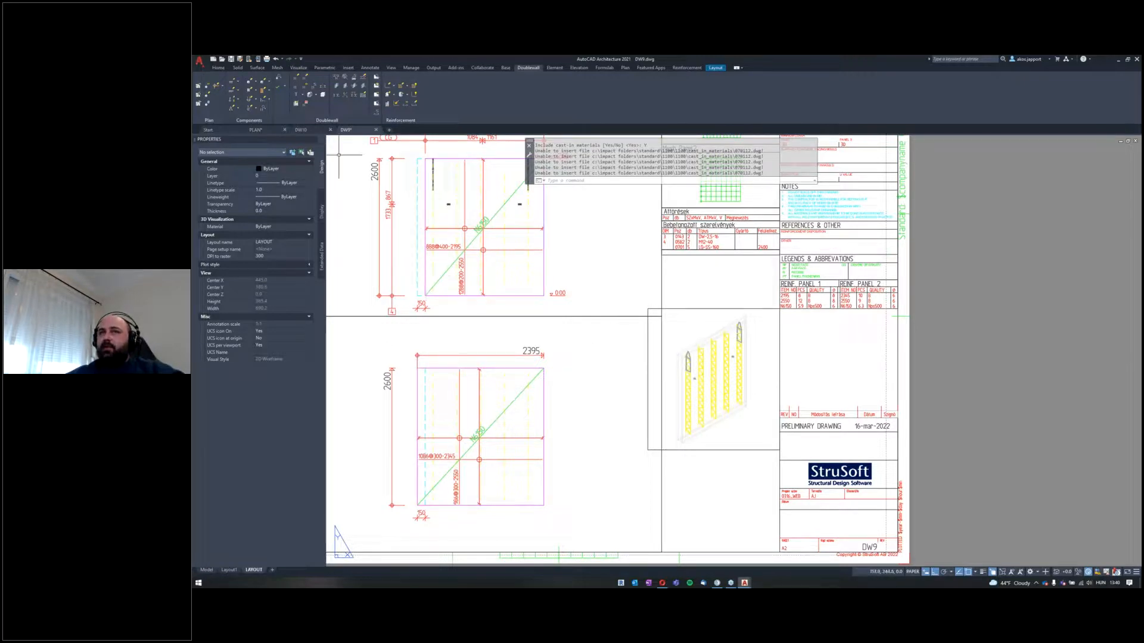
Step: Switch to the PLAN drawing, set the model to the top view and bring up the form slab tools
{"action": "left_click", "coordinate": [272, 130]}
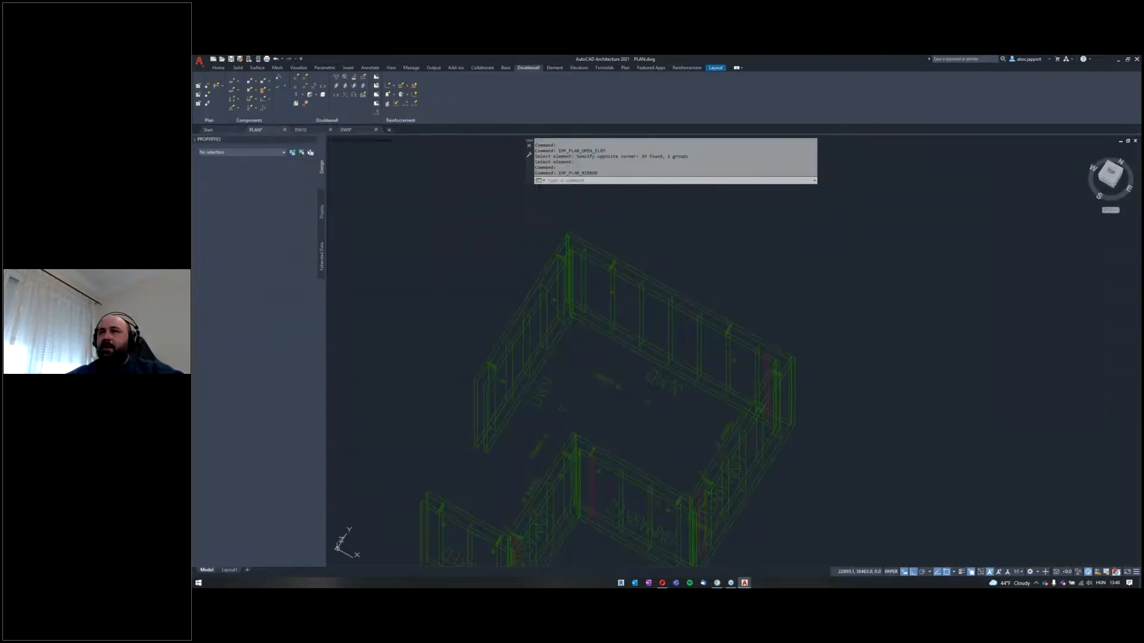
{"action": "left_click", "coordinate": [1106, 174]}
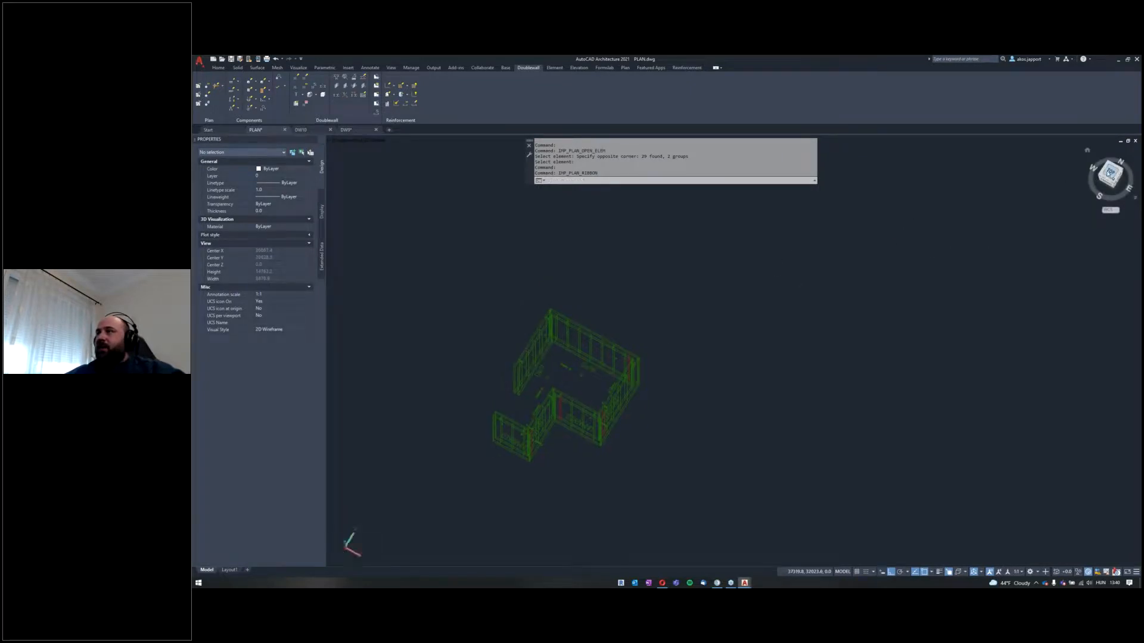
{"action": "left_click", "coordinate": [603, 68]}
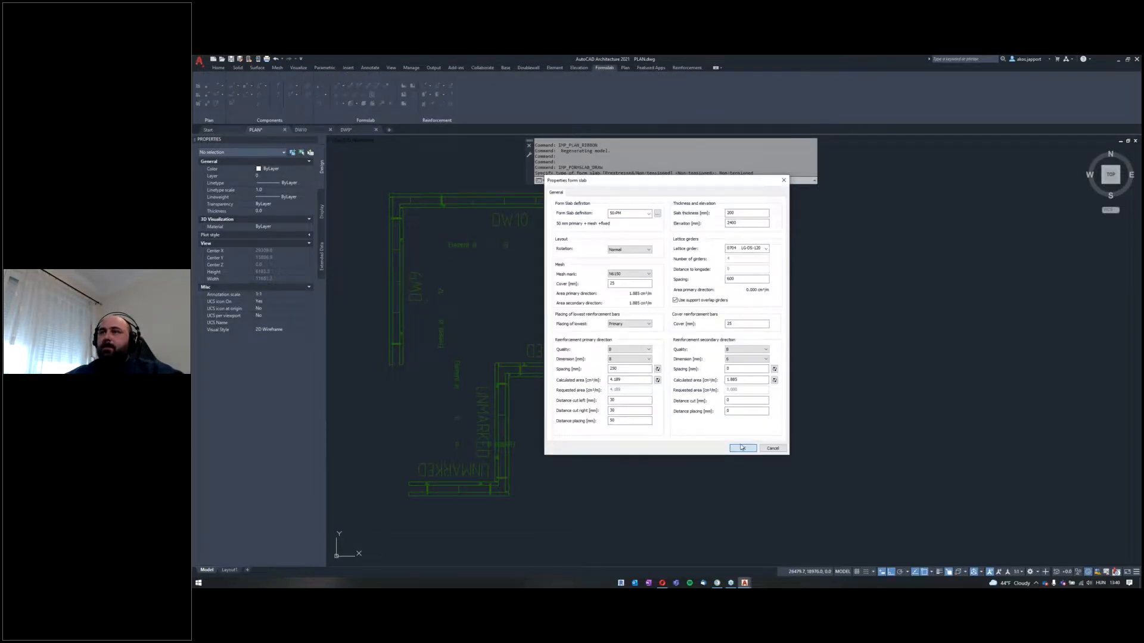
{"action": "left_click", "coordinate": [741, 447]}
{"action": "middle_click_drag", "start_coordinate": [751, 339], "coordinate": [631, 203]}
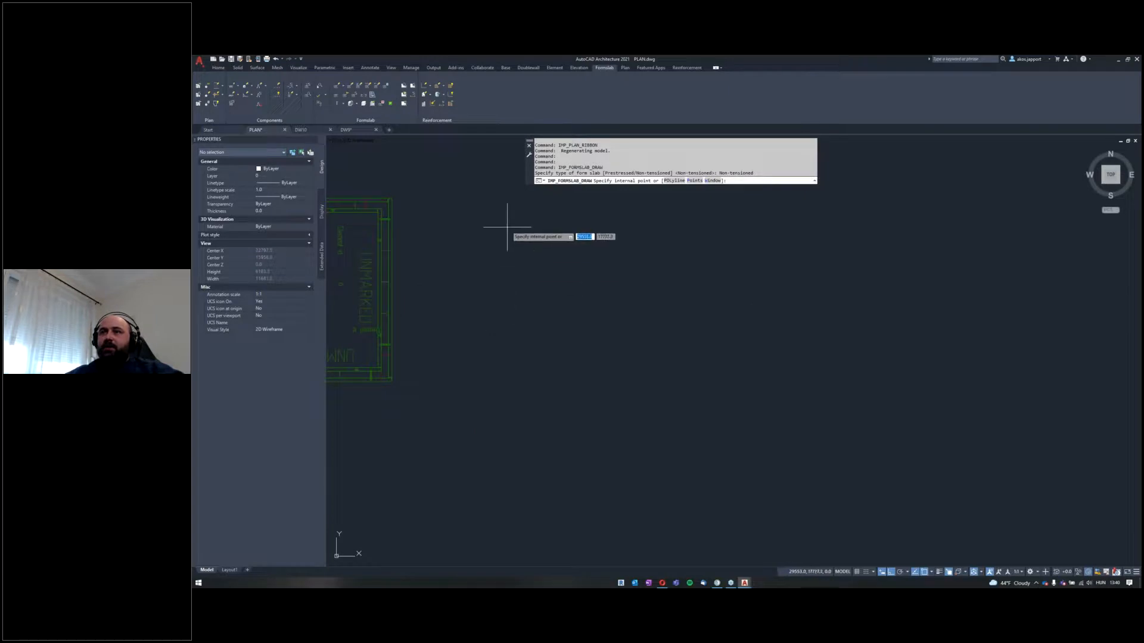
{"action": "left_click", "coordinate": [674, 180]}
{"action": "key", "text": "Return"}
{"action": "key", "text": "Return"}
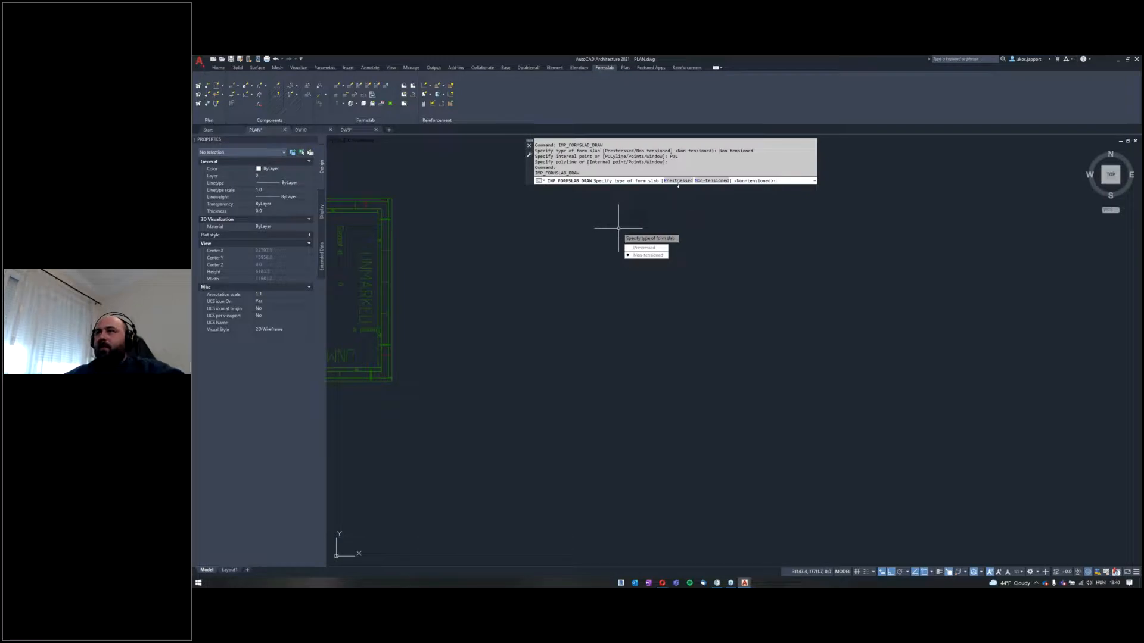
{"action": "key", "text": "Escape"}
Step: Start a prestressed form slab and accept its proposed properties, with the elevation at 2400 mm
{"action": "key", "text": "Return"}
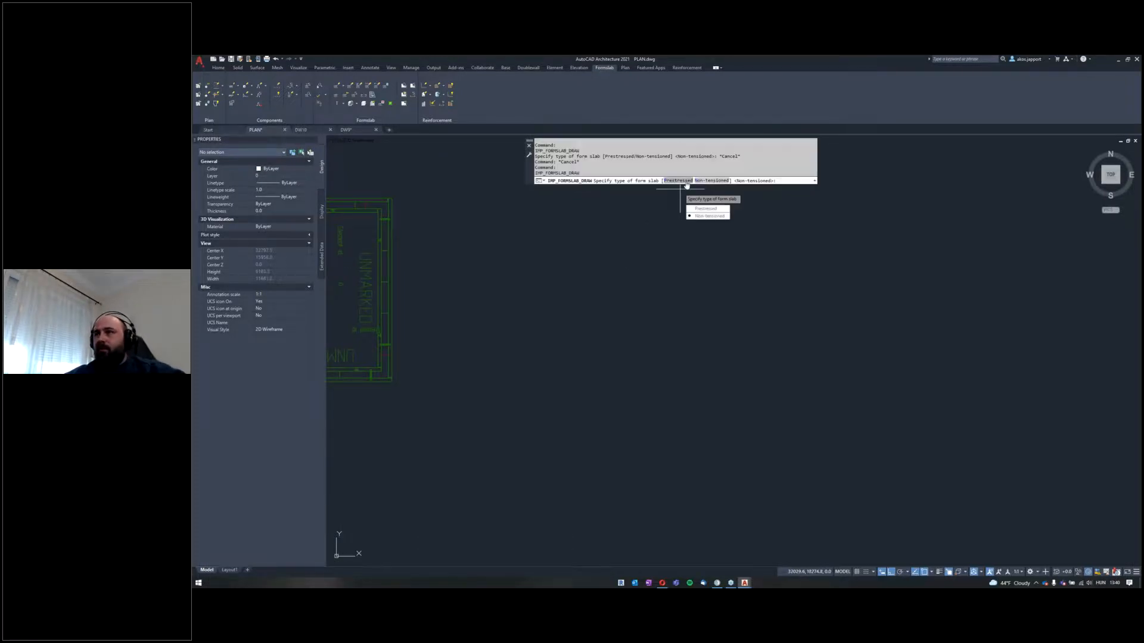
{"action": "type", "text": "P"}
{"action": "key", "text": "Return"}
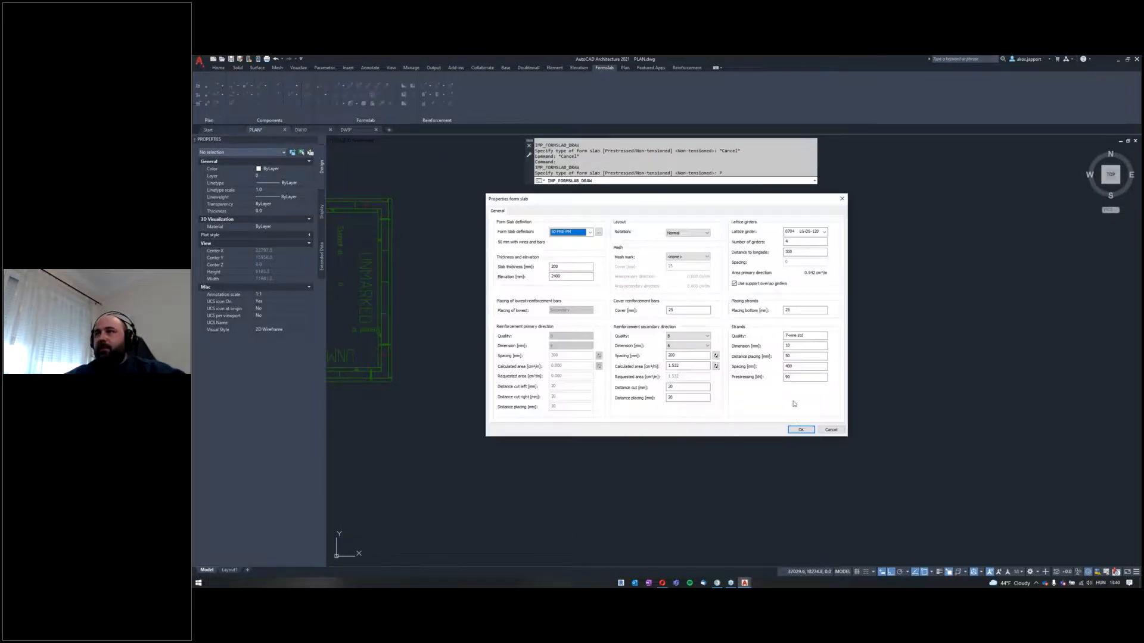
{"action": "left_click", "coordinate": [800, 430]}
Step: Outline the form slab area with the Window option as a rectangle in the empty space beside the double walls
{"action": "type", "text": "W"}
{"action": "key", "text": "Return"}
{"action": "left_click", "coordinate": [548, 226]}
{"action": "scroll", "coordinate": [691, 283], "scroll_direction": "down", "scroll_amount": 4}
{"action": "scroll", "coordinate": [711, 345], "scroll_direction": "up", "scroll_amount": 2}
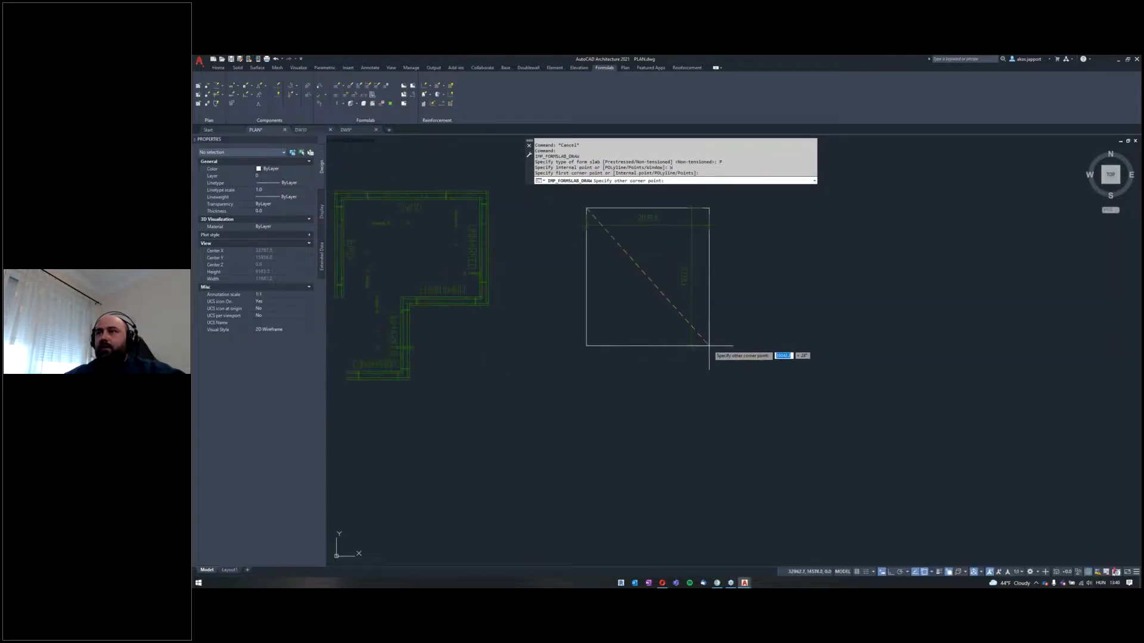
{"action": "middle_click_drag", "start_coordinate": [719, 306], "coordinate": [721, 383]}
{"action": "scroll", "coordinate": [721, 383], "scroll_direction": "up", "scroll_amount": 2}
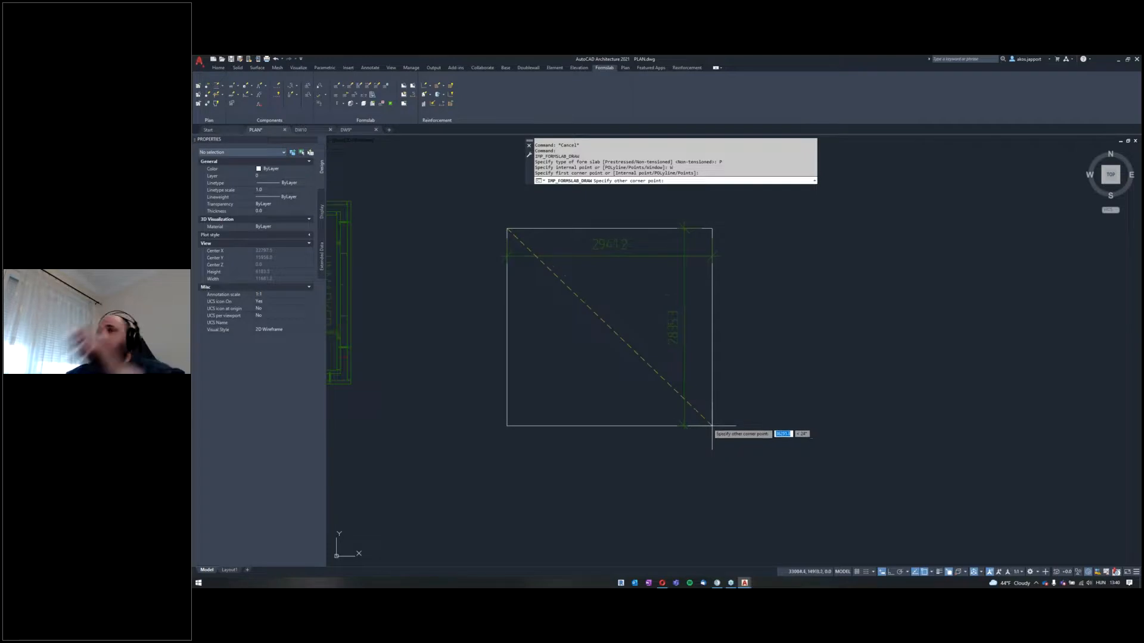
{"action": "middle_click_drag", "start_coordinate": [739, 464], "coordinate": [741, 439]}
{"action": "scroll", "coordinate": [740, 439], "scroll_direction": "up", "scroll_amount": 2}
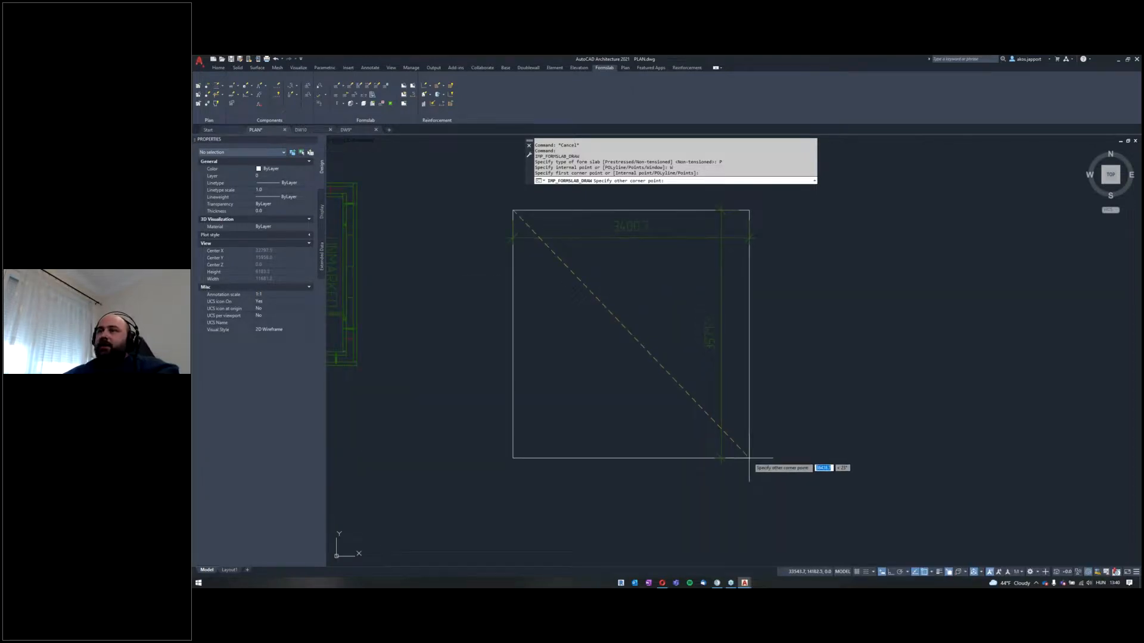
{"action": "scroll", "coordinate": [717, 439], "scroll_direction": "down", "scroll_amount": 2}
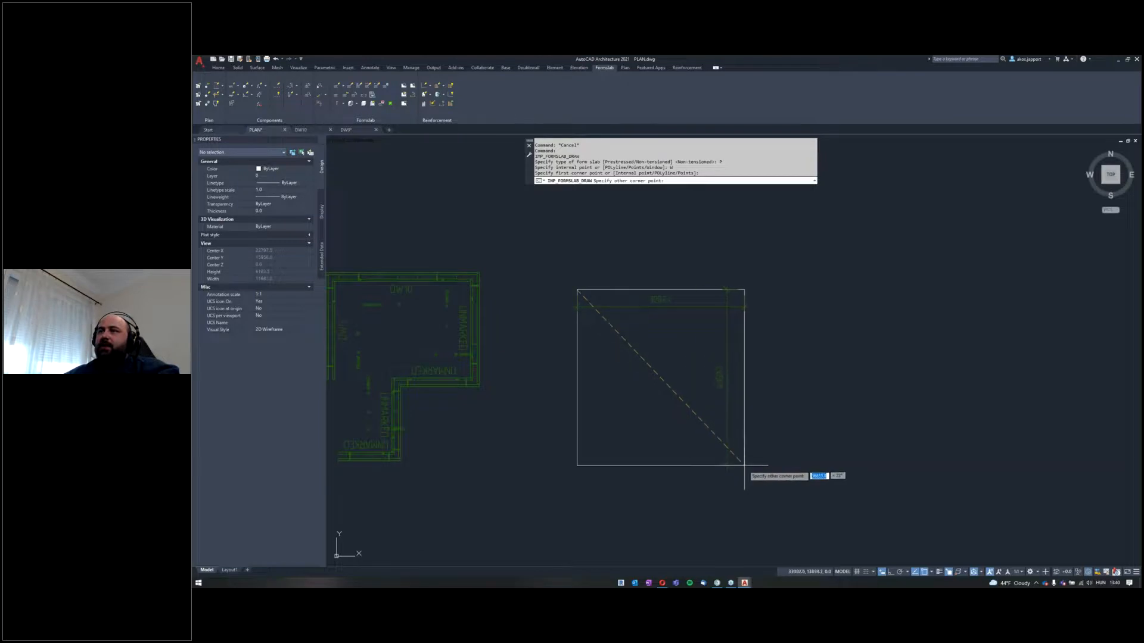
{"action": "left_click", "coordinate": [752, 484]}
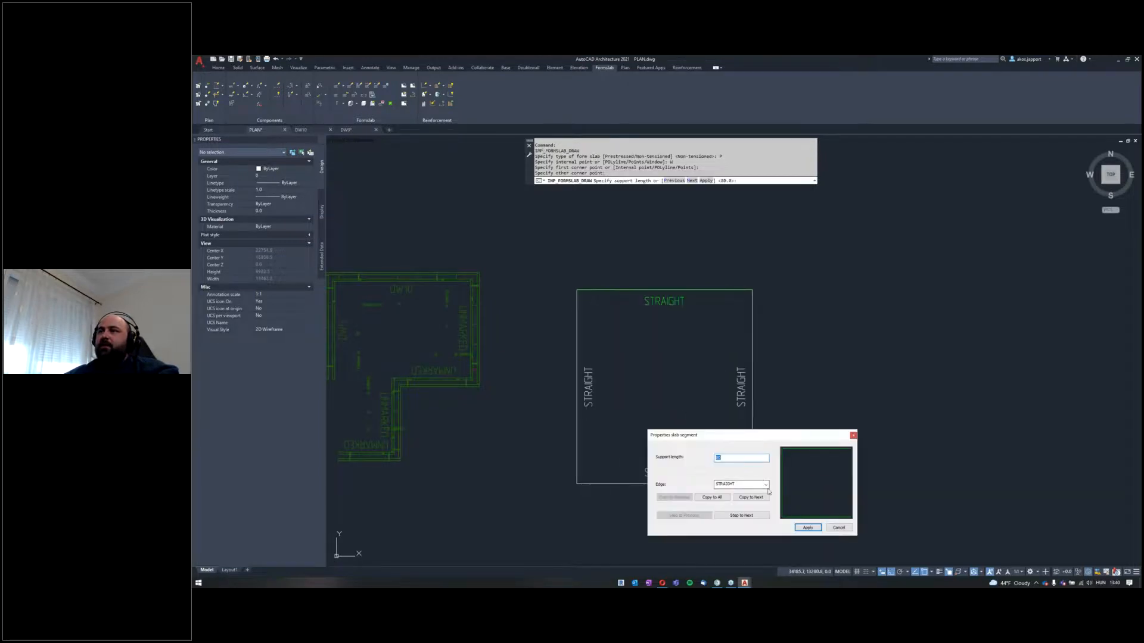
Step: Apply STRAIGHT edges with no slope, keep the proposed basepoint and accept the placing of the non-complete slab element
{"action": "left_click", "coordinate": [808, 528]}
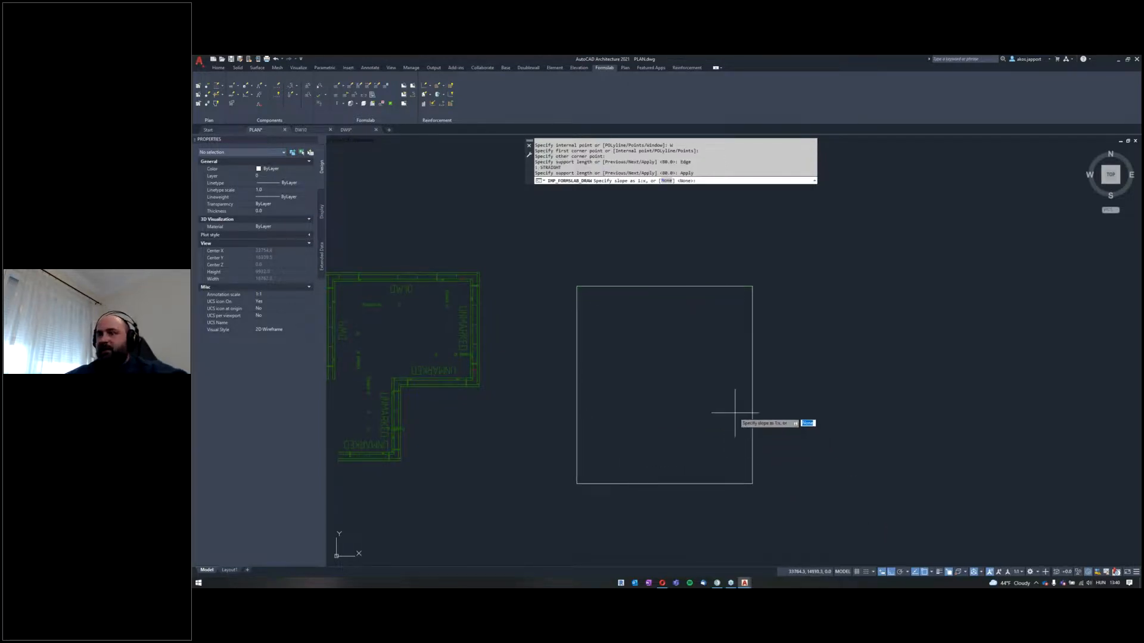
{"action": "key", "text": "Return"}
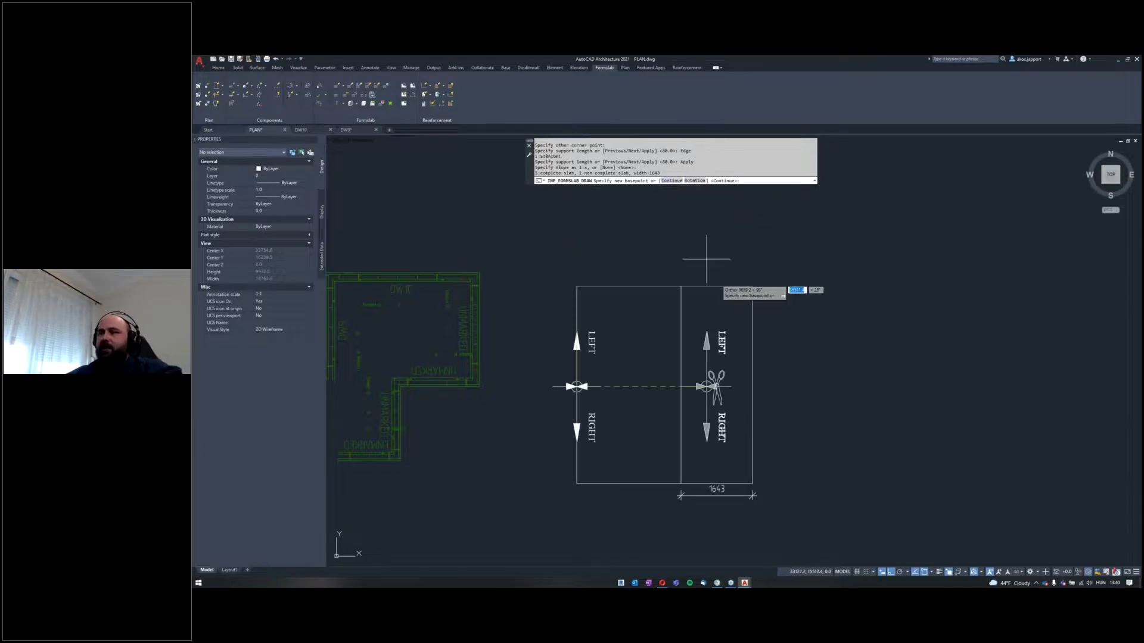
{"action": "key", "text": "Return"}
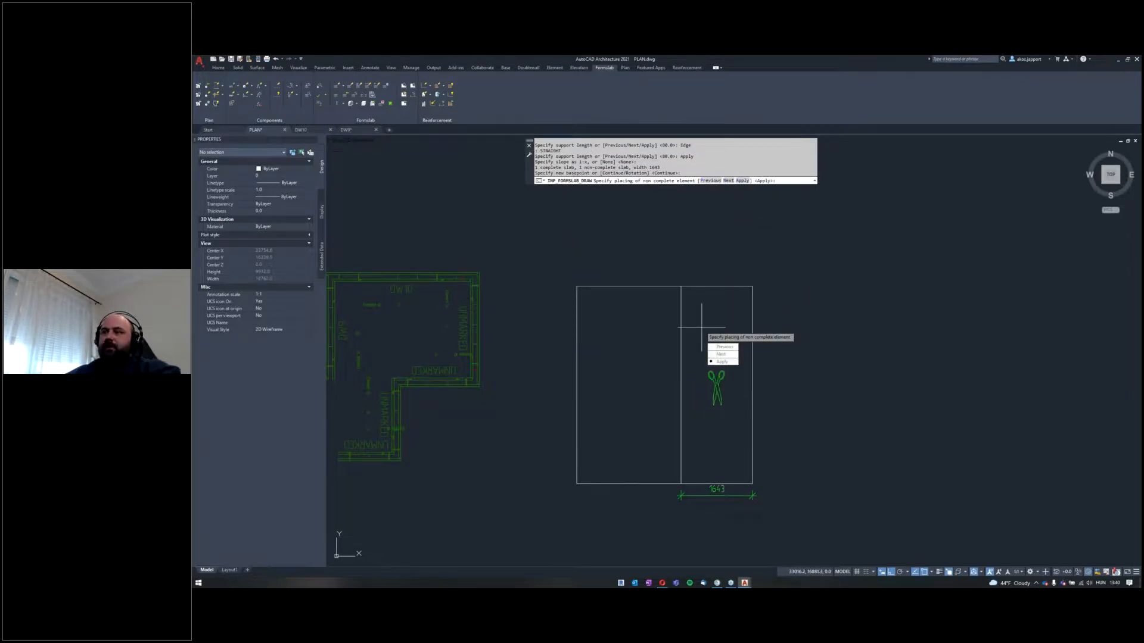
{"action": "key", "text": "Return"}
Step: Inspect the new prestressed form slabs in a tilted 3D view, including the narrower slab's element information
{"action": "scroll", "coordinate": [639, 339], "scroll_direction": "down", "scroll_amount": 3}
{"action": "scroll", "coordinate": [638, 339], "scroll_direction": "up", "scroll_amount": 3}
{"action": "middle_click_drag", "start_coordinate": [631, 340], "coordinate": [645, 312], "text": "shift"}
{"action": "scroll", "coordinate": [713, 383], "scroll_direction": "up", "scroll_amount": 2}
{"action": "scroll", "coordinate": [713, 378], "scroll_direction": "down", "scroll_amount": 2}
{"action": "middle_click_drag", "start_coordinate": [701, 354], "coordinate": [679, 317]}
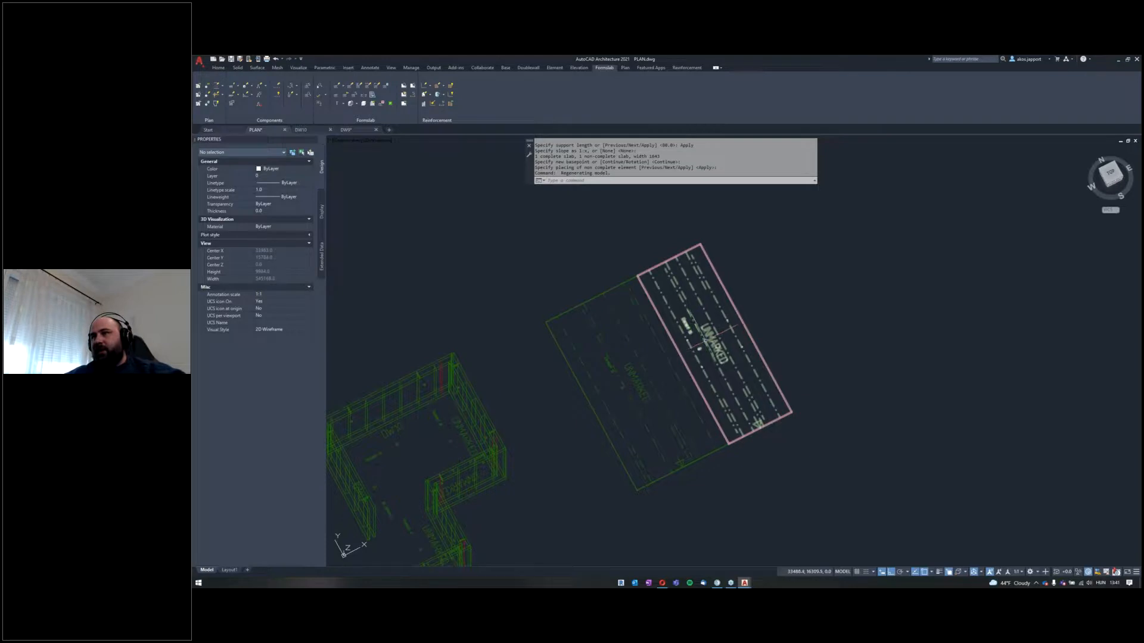
{"action": "mouse_move", "coordinate": [707, 335]}
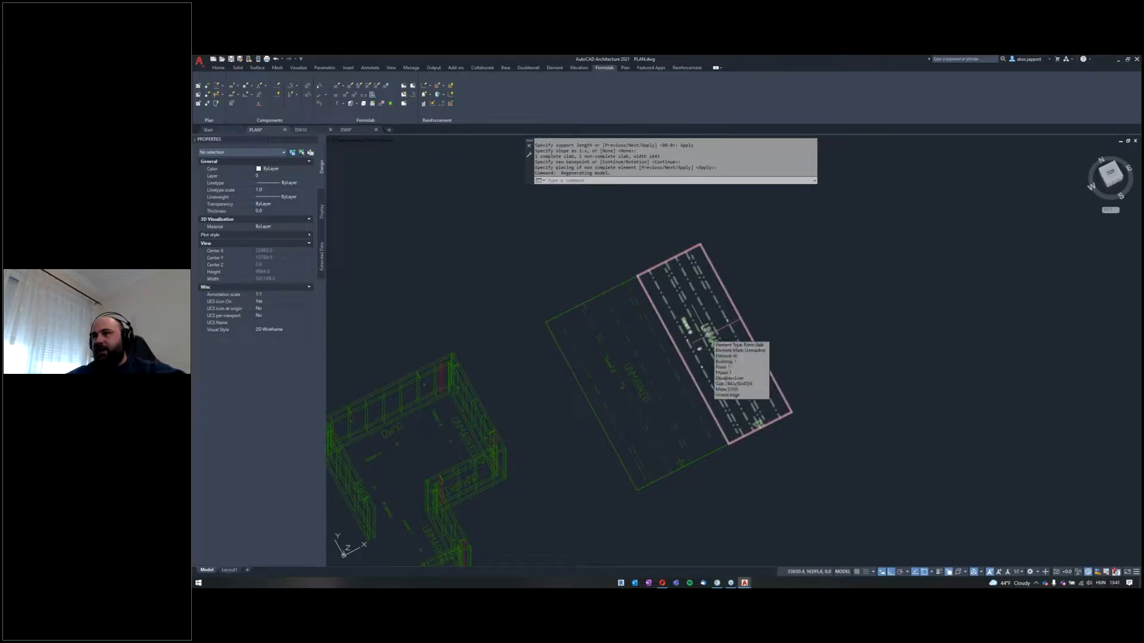
{"action": "middle_click_drag", "start_coordinate": [668, 358], "coordinate": [677, 330]}
{"action": "key", "text": "Escape"}
{"action": "middle_click_drag", "start_coordinate": [607, 340], "coordinate": [626, 302]}
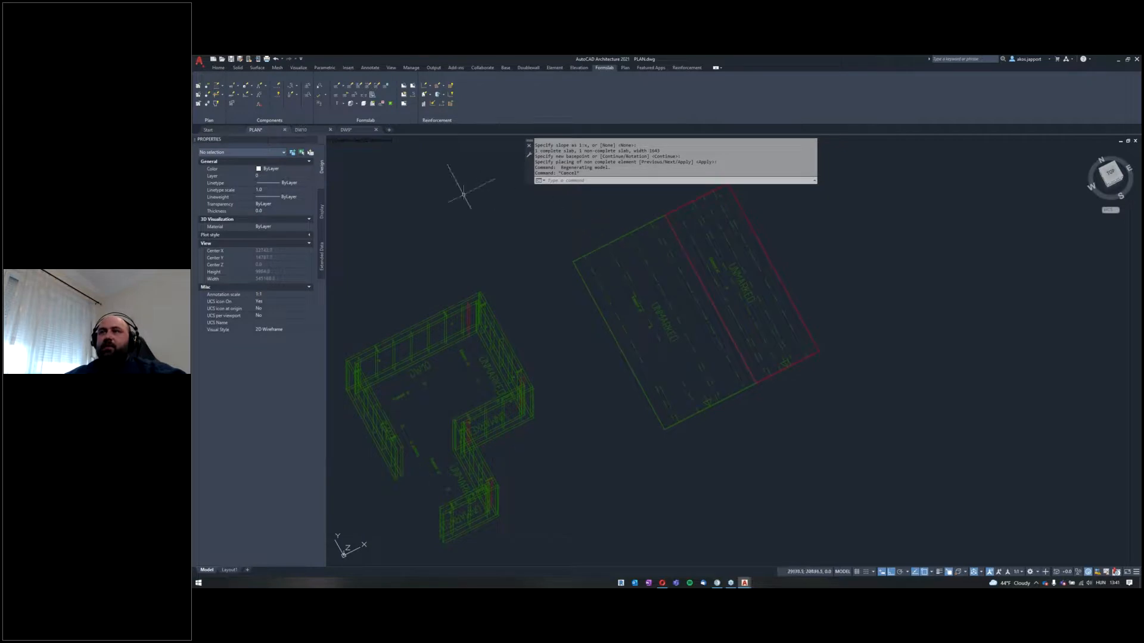
Step: Set the element mark of the complete prestressed form slab, starting with 17 and ordered by draw order
{"action": "left_click", "coordinate": [343, 111]}
{"action": "left_click", "coordinate": [757, 465]}
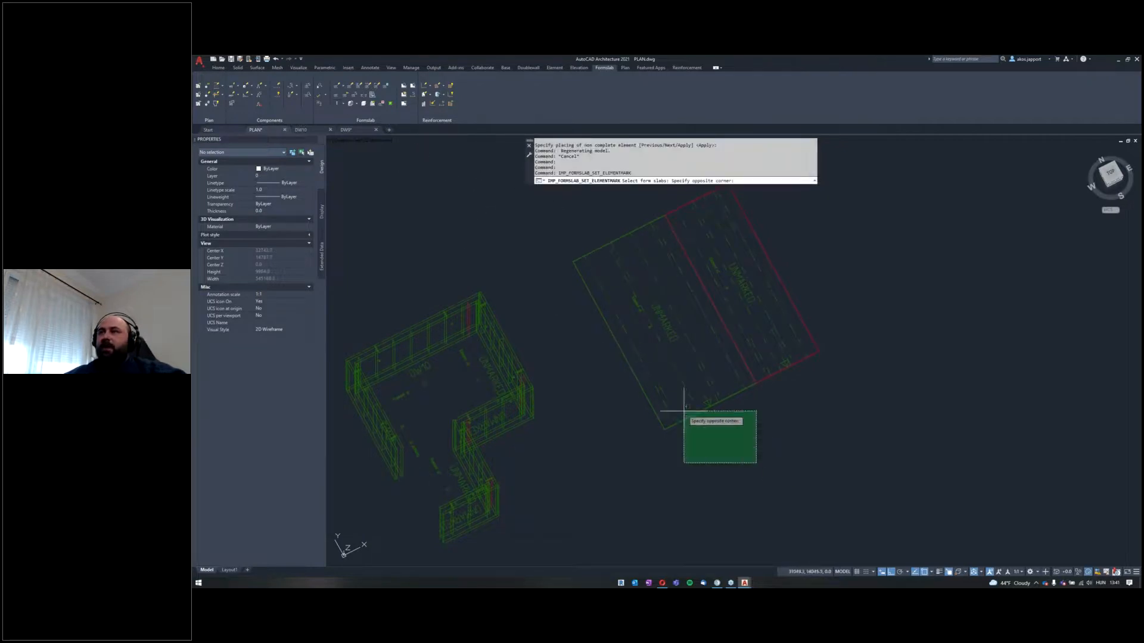
{"action": "left_click", "coordinate": [666, 401]}
{"action": "key", "text": "Return"}
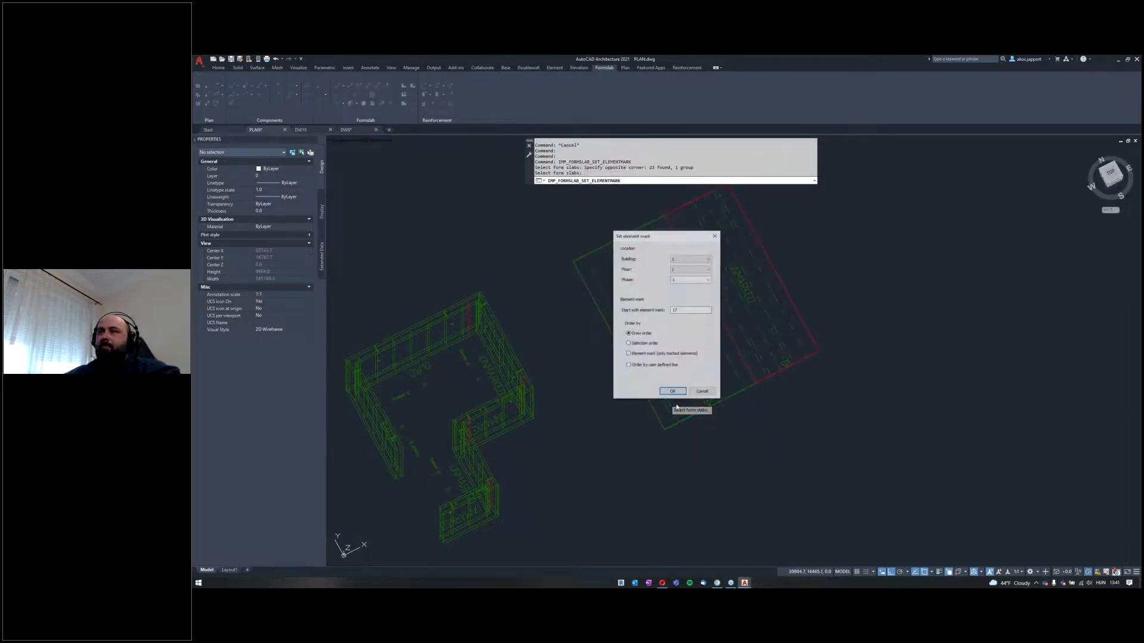
{"action": "left_click", "coordinate": [673, 394]}
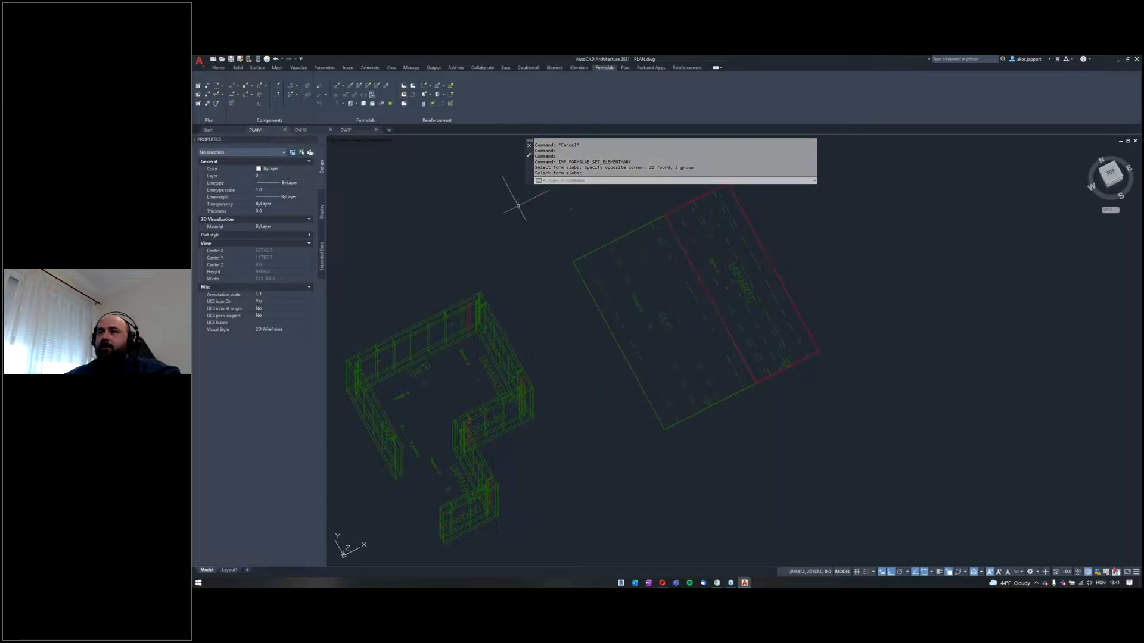
Step: Generate the element drawing of the marked prestressed form slab and open it from the plan
{"action": "left_click", "coordinate": [404, 104]}
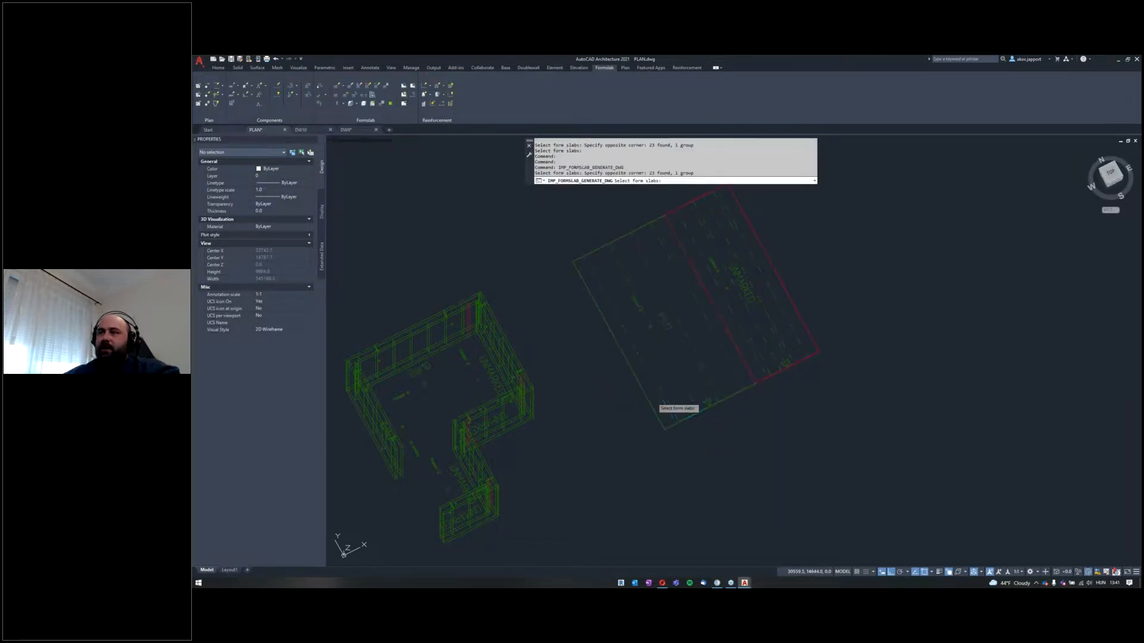
{"action": "key", "text": "Return"}
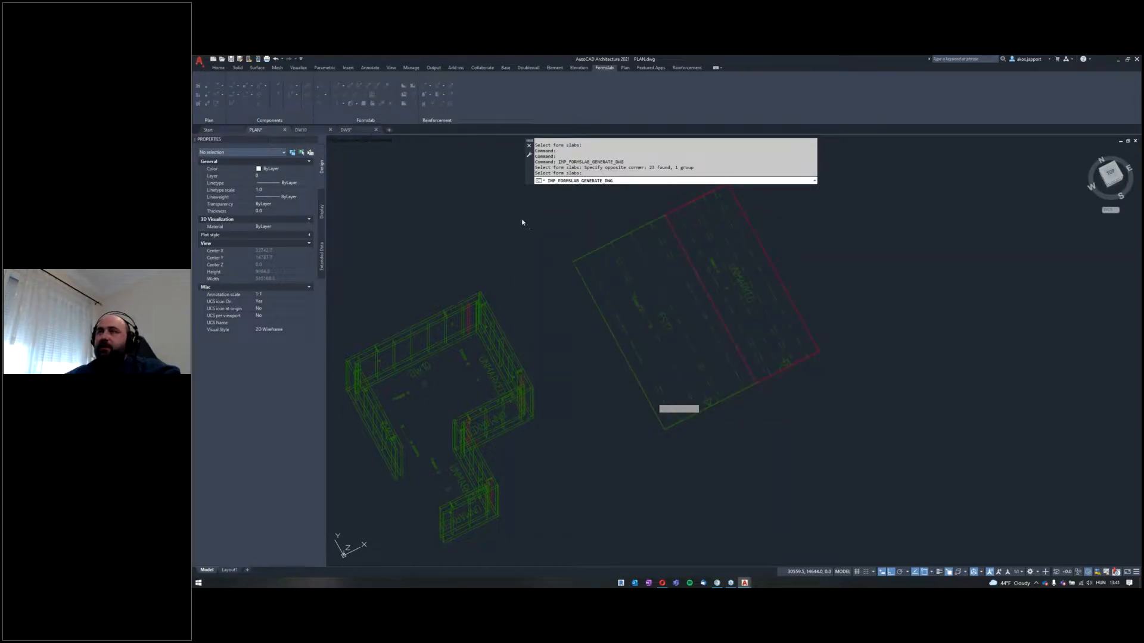
{"action": "left_click", "coordinate": [404, 95]}
{"action": "left_click", "coordinate": [743, 470]}
{"action": "left_click", "coordinate": [663, 420]}
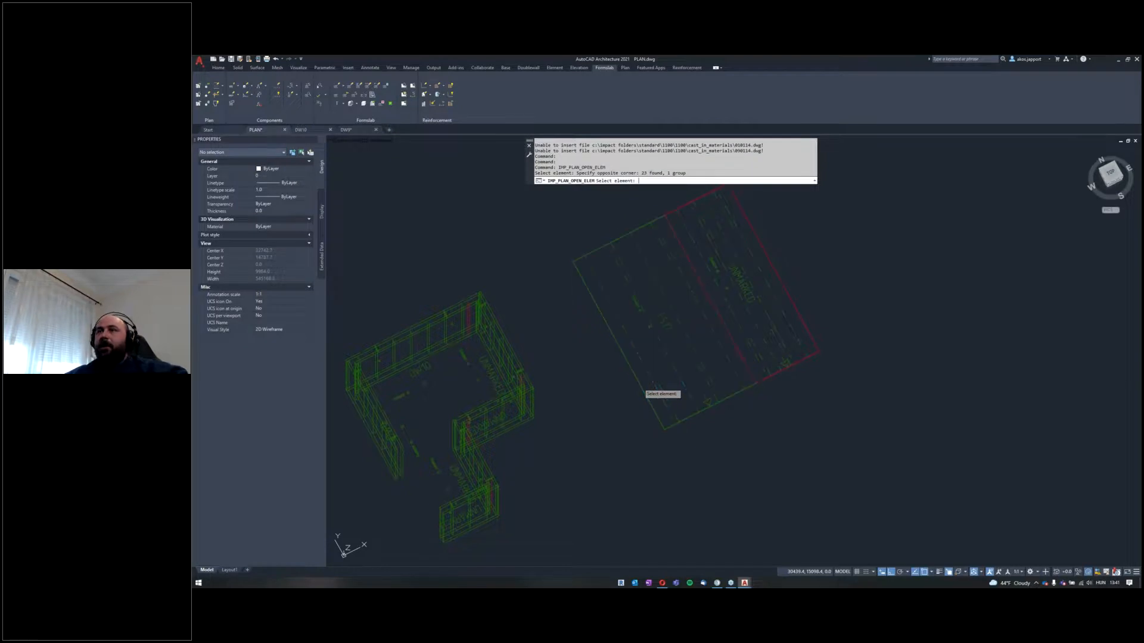
{"action": "key", "text": "Return"}
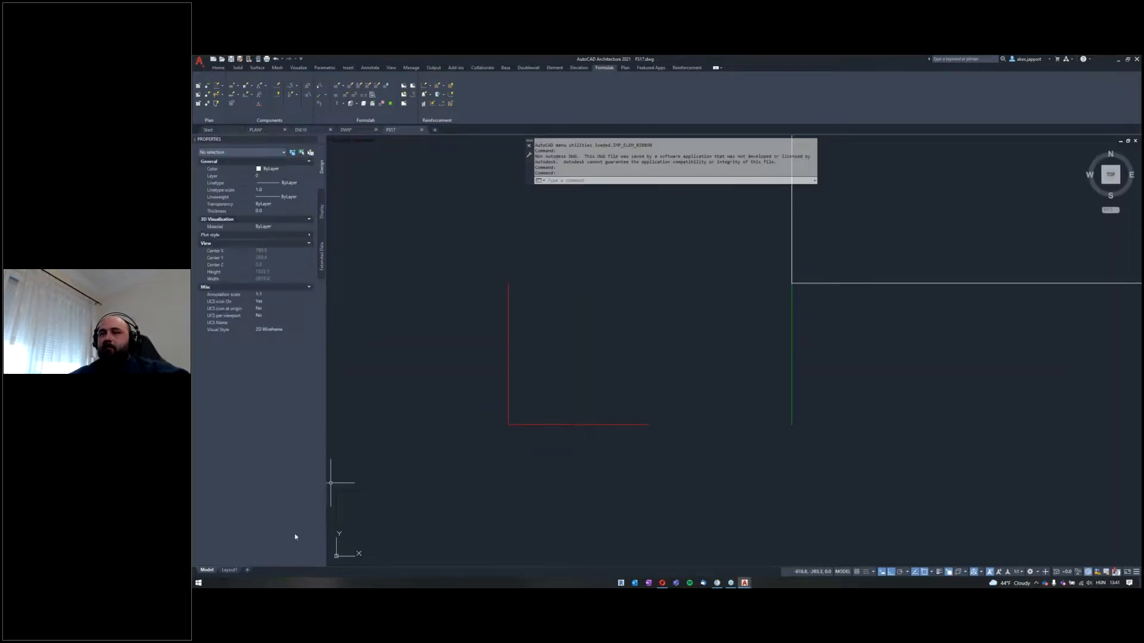
Step: Examine the generated prestressed slab drawing in model space and check its Layout1 sheet
{"action": "scroll", "coordinate": [518, 469], "scroll_direction": "down", "scroll_amount": 4}
{"action": "middle_click", "coordinate": [528, 414]}
{"action": "middle_click", "coordinate": [528, 414]}
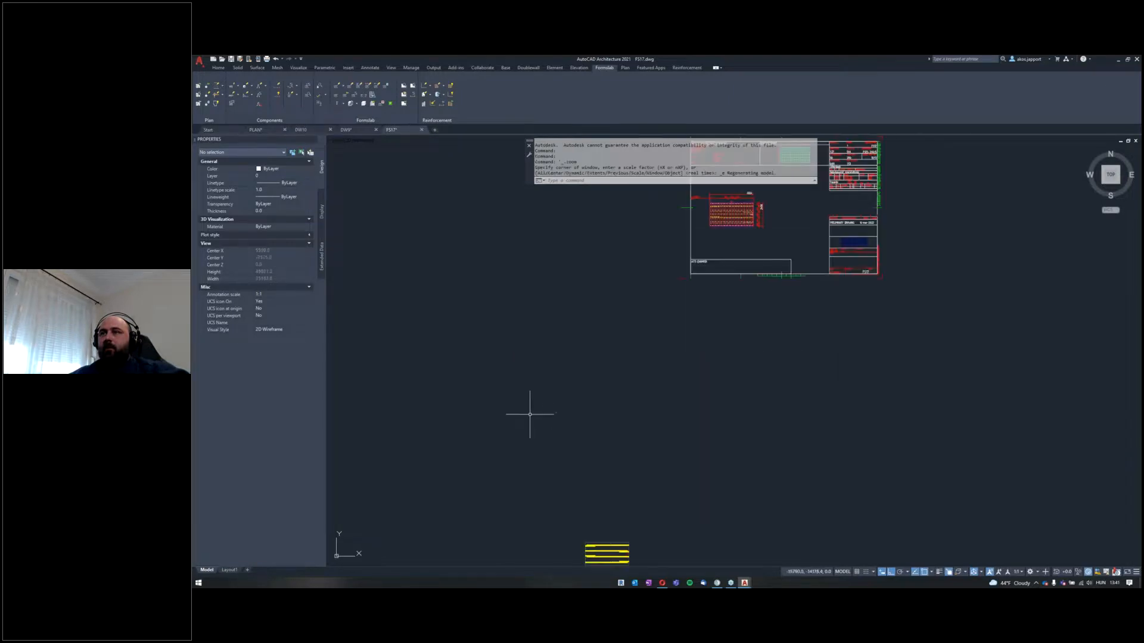
{"action": "left_click", "coordinate": [229, 570]}
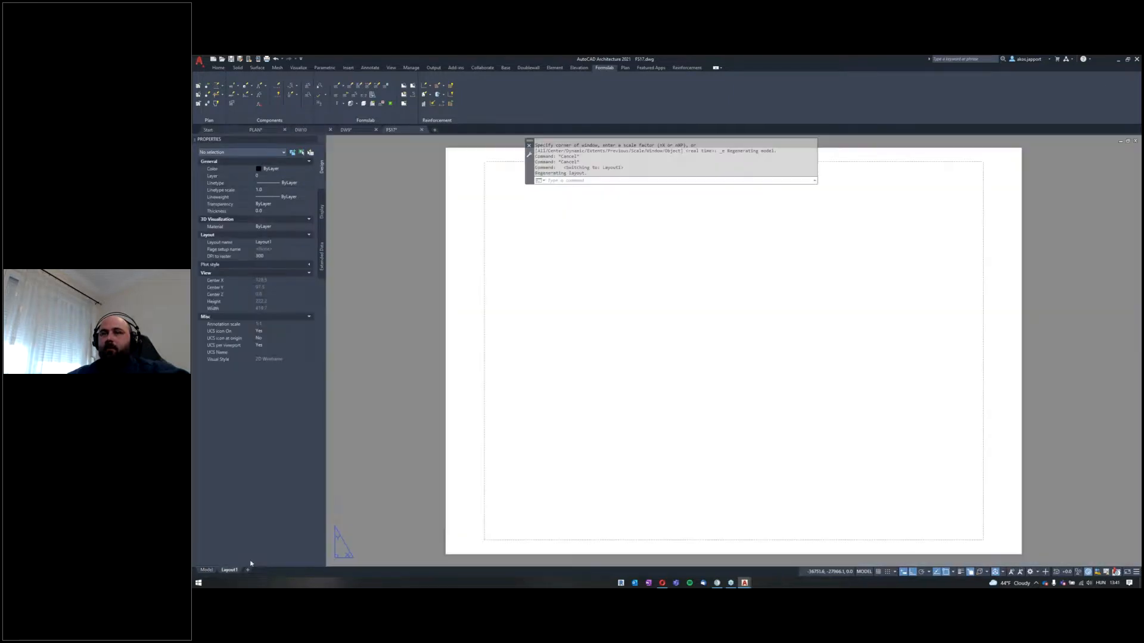
{"action": "left_click", "coordinate": [206, 570]}
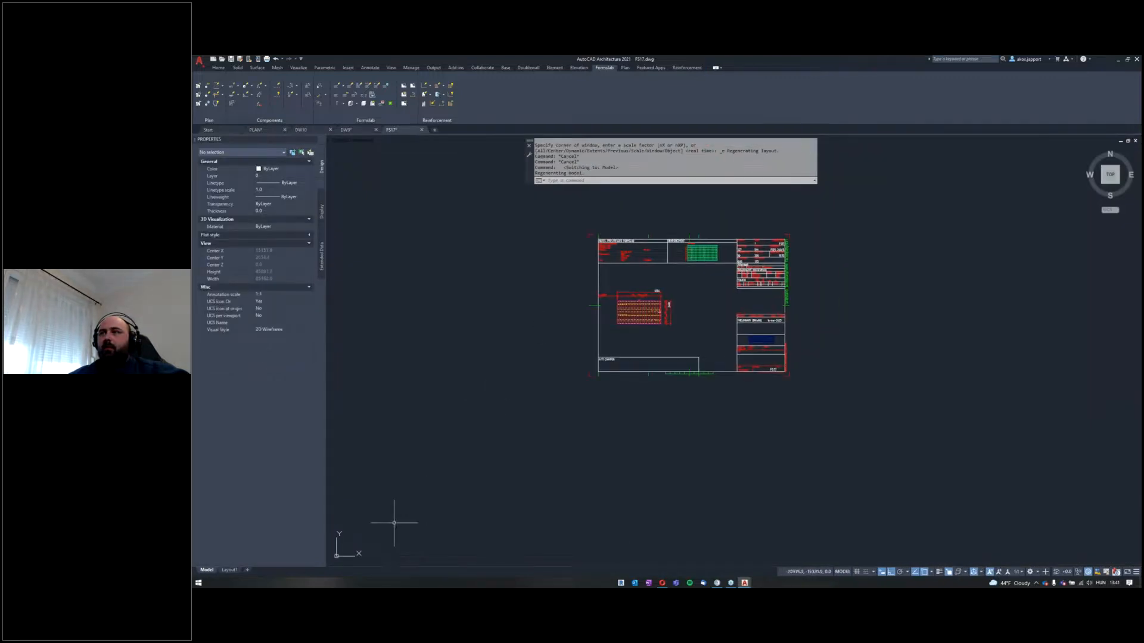
{"action": "left_click", "coordinate": [228, 572]}
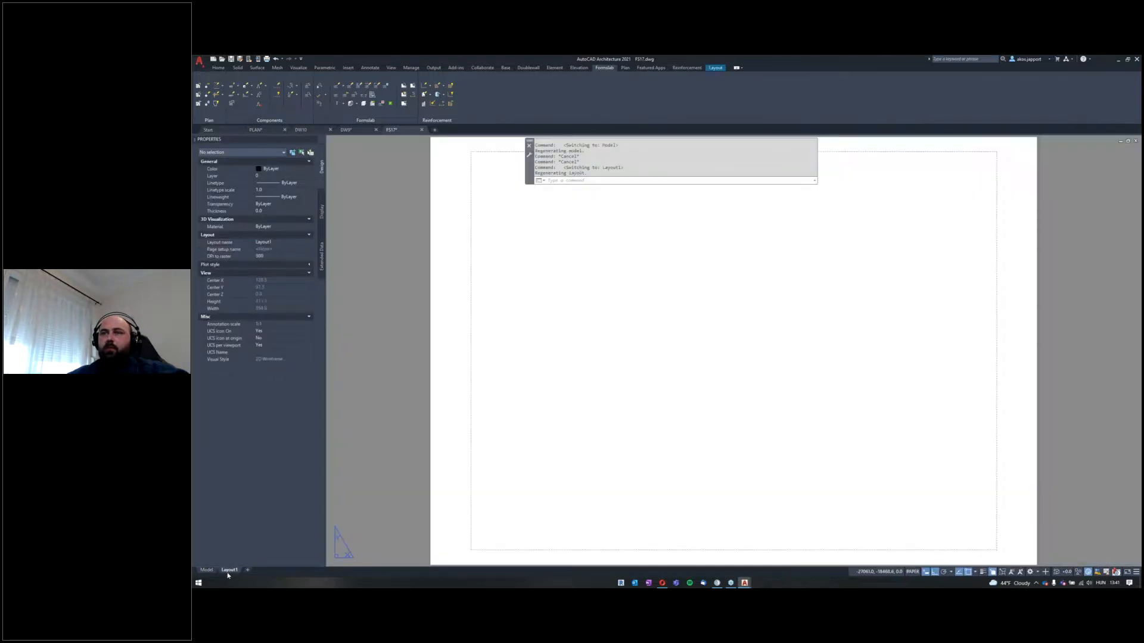
{"action": "left_click", "coordinate": [206, 570]}
{"action": "scroll", "coordinate": [557, 401], "scroll_direction": "up", "scroll_amount": 3}
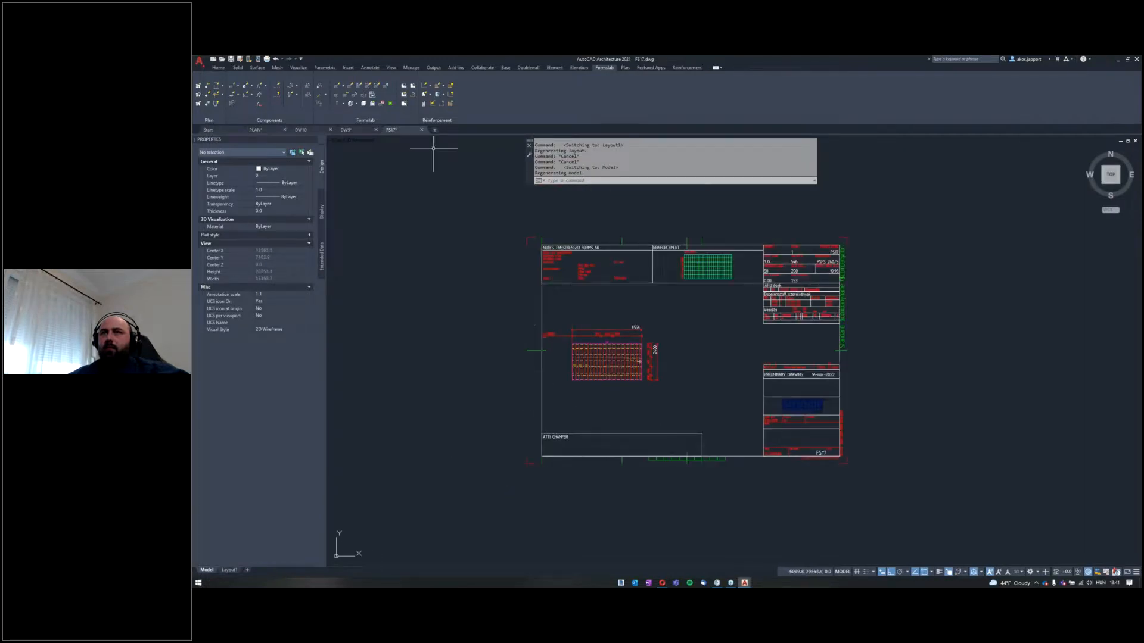
Step: Return to PLAN and start a Non-tensioned form slab with the 50-PM definition, accepting the other properties
{"action": "left_click", "coordinate": [266, 130]}
{"action": "middle_click_drag", "start_coordinate": [518, 263], "coordinate": [509, 297]}
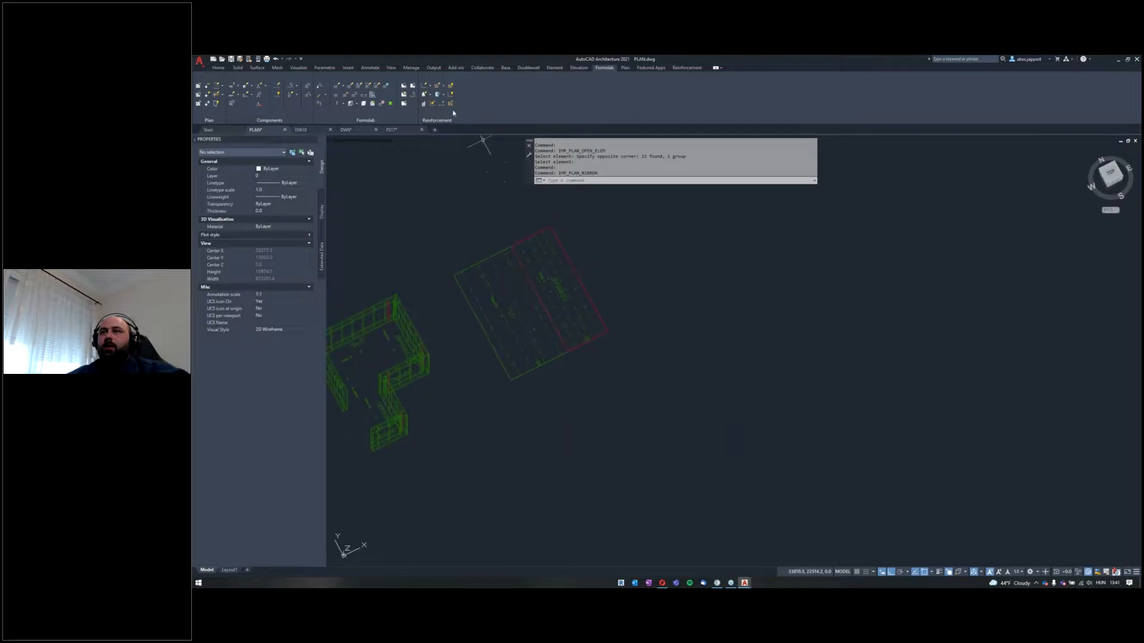
{"action": "left_click", "coordinate": [338, 87]}
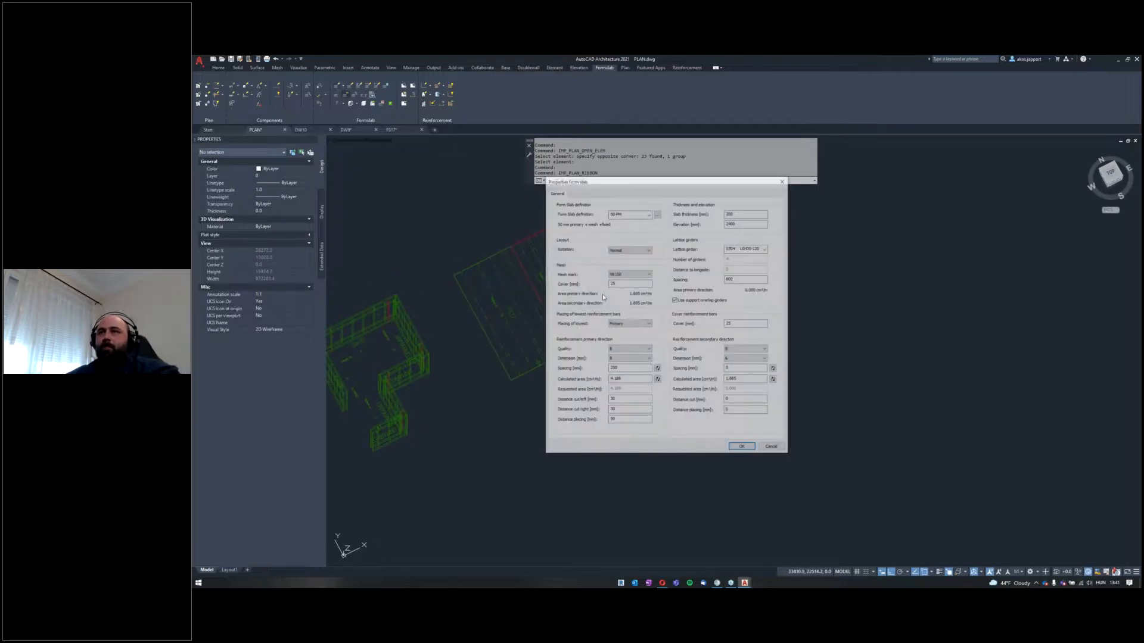
{"action": "left_click", "coordinate": [648, 213]}
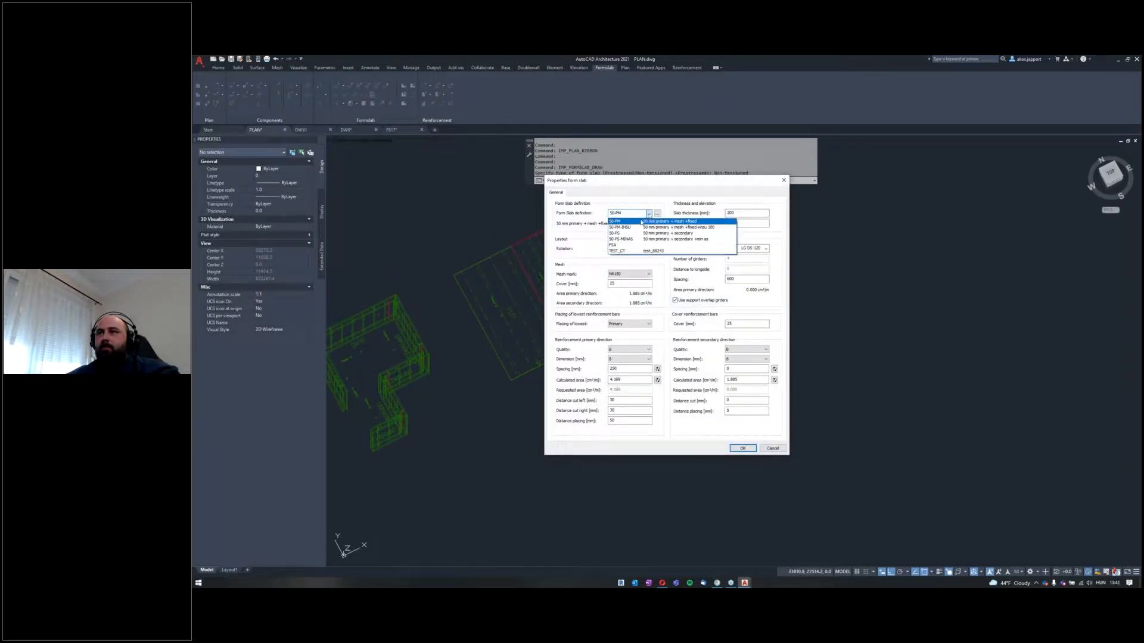
{"action": "left_click", "coordinate": [642, 221]}
{"action": "left_click", "coordinate": [743, 448]}
Step: Outline the non-tensioned slab area as a rectangle beside the prestressed slabs, with STRAIGHT edges and the proposed basepoint and element placing
{"action": "middle_click_drag", "start_coordinate": [740, 280], "coordinate": [669, 301]}
{"action": "left_click", "coordinate": [666, 238]}
{"action": "left_click", "coordinate": [880, 357]}
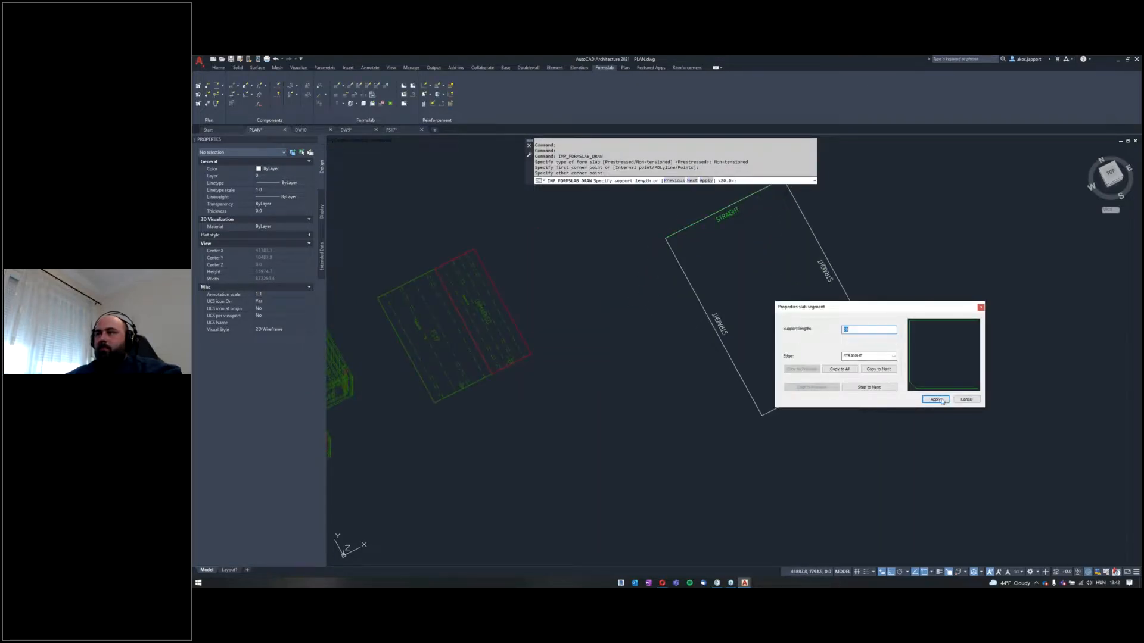
{"action": "left_click", "coordinate": [940, 400]}
{"action": "middle_click_drag", "start_coordinate": [820, 420], "coordinate": [769, 420]}
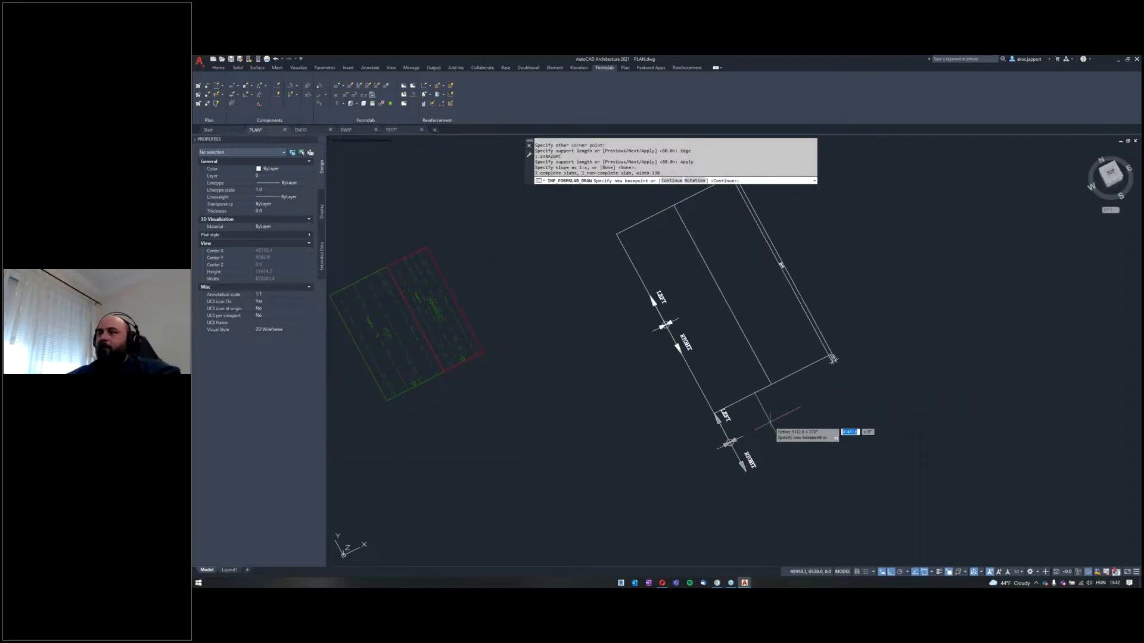
{"action": "key", "text": "Return"}
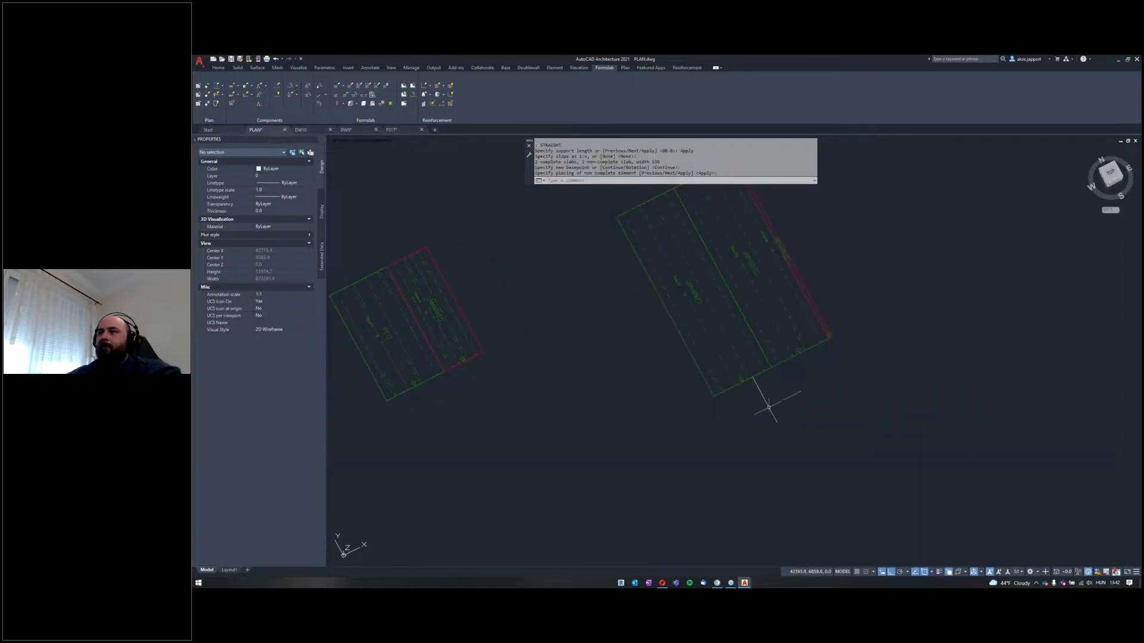
{"action": "key", "text": "Escape"}
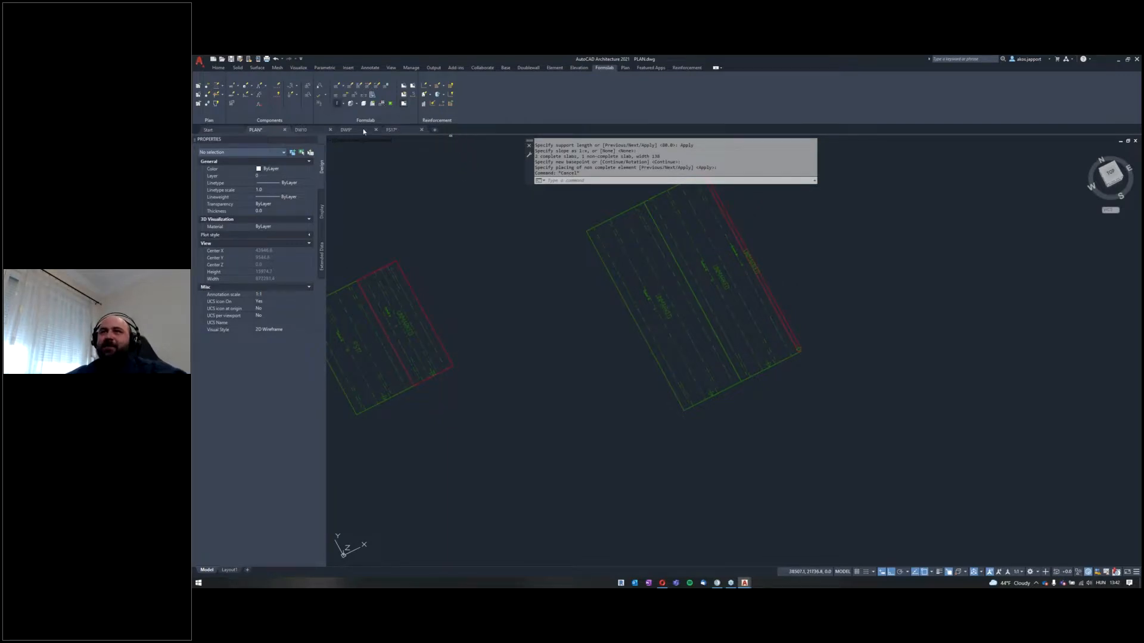
Step: Set the element mark of the outer complete non-tensioned form slab with the proposed marking options
{"action": "left_click", "coordinate": [337, 103]}
{"action": "left_click", "coordinate": [712, 446]}
{"action": "left_click", "coordinate": [661, 395]}
{"action": "key", "text": "Return"}
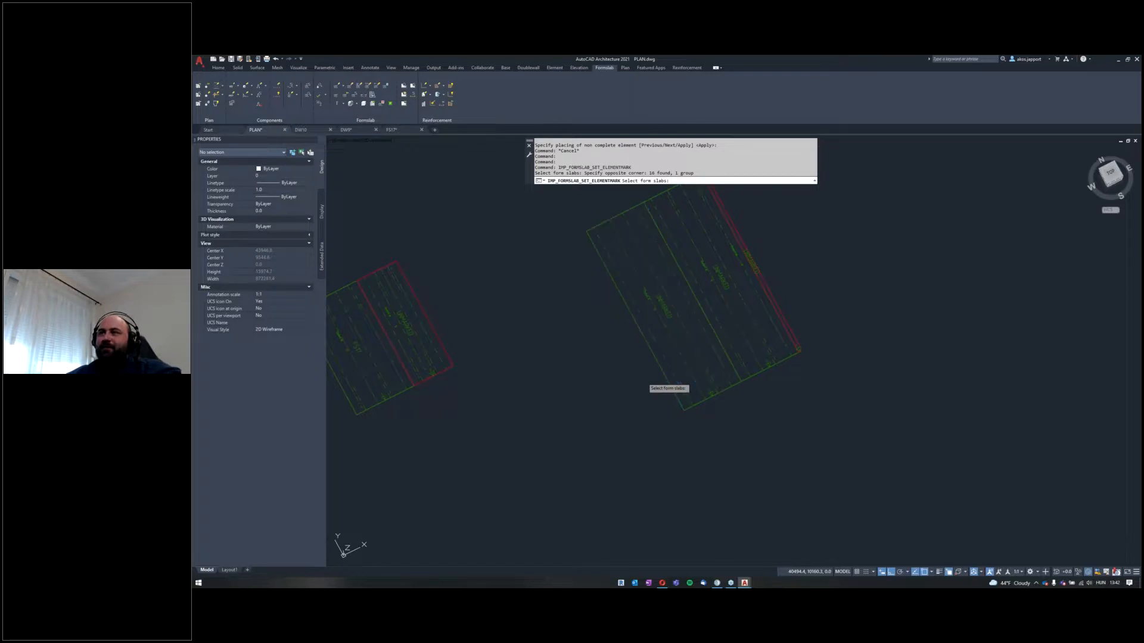
{"action": "left_click", "coordinate": [672, 392]}
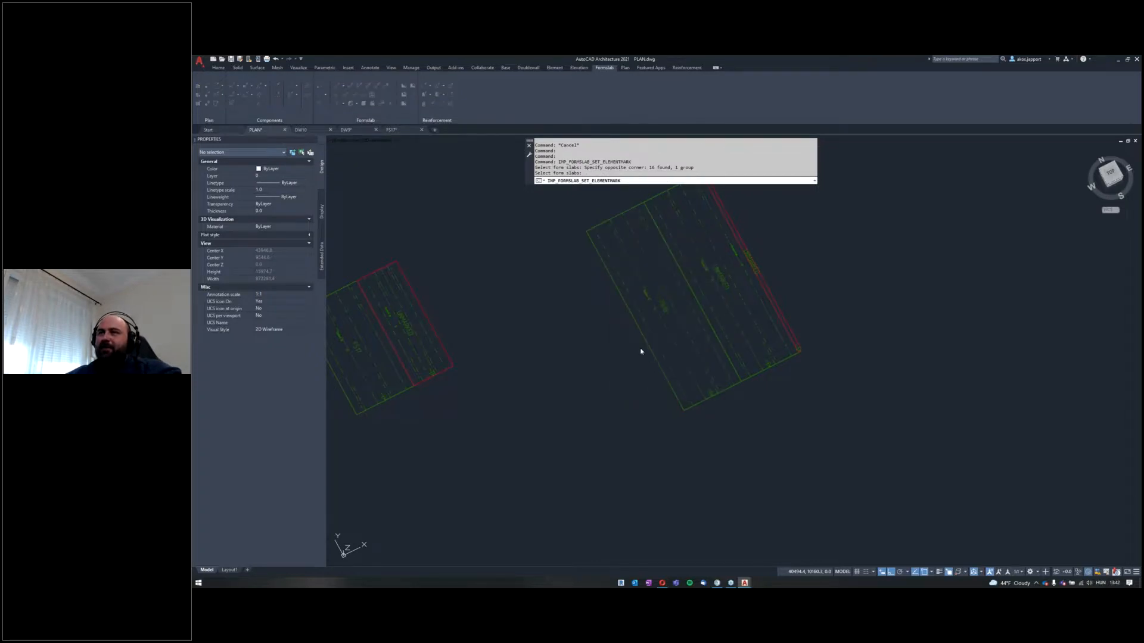
Step: Generate the element drawing of the marked non-tensioned form slab and open it on its DRAWING layout
{"action": "left_click", "coordinate": [405, 104]}
{"action": "left_click", "coordinate": [689, 427]}
{"action": "left_click", "coordinate": [662, 383]}
{"action": "key", "text": "Return"}
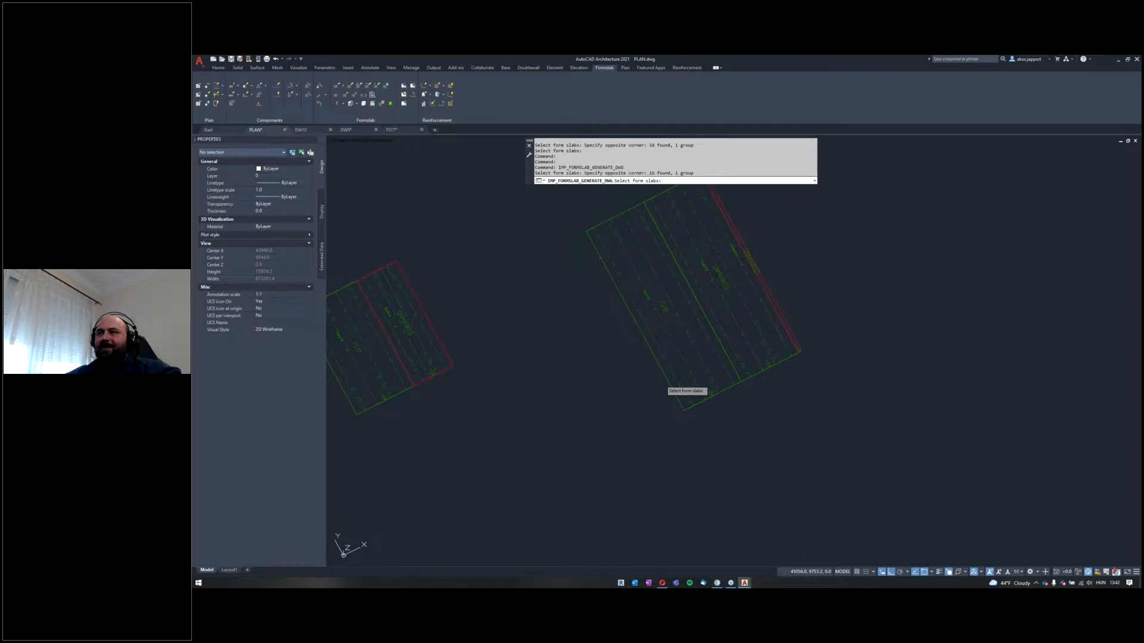
{"action": "key", "text": "Return"}
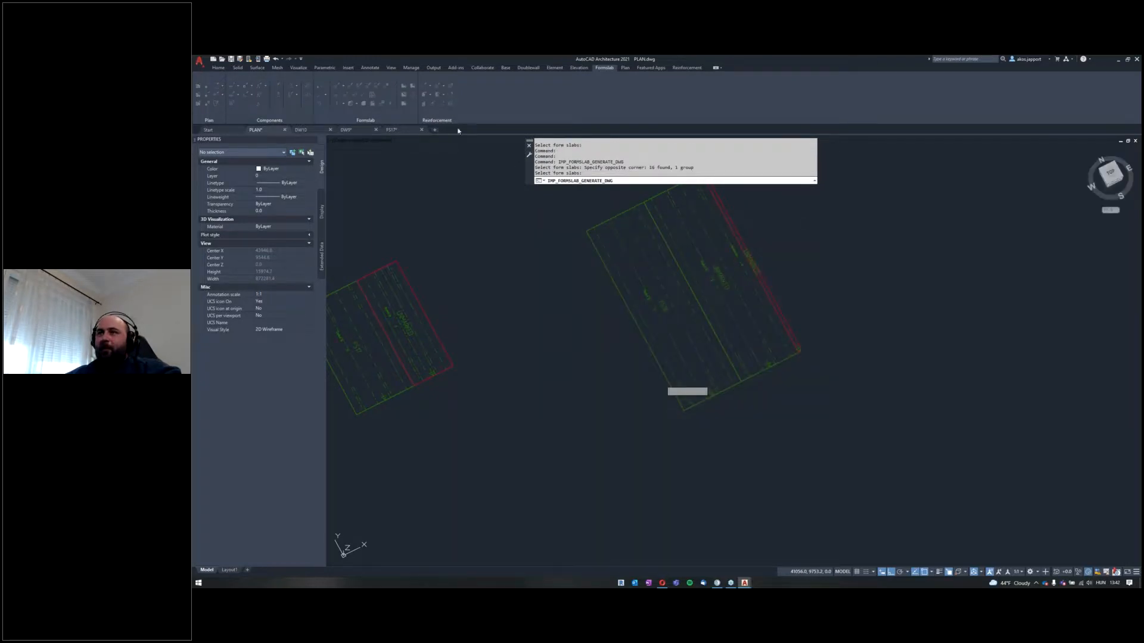
{"action": "left_click", "coordinate": [403, 97]}
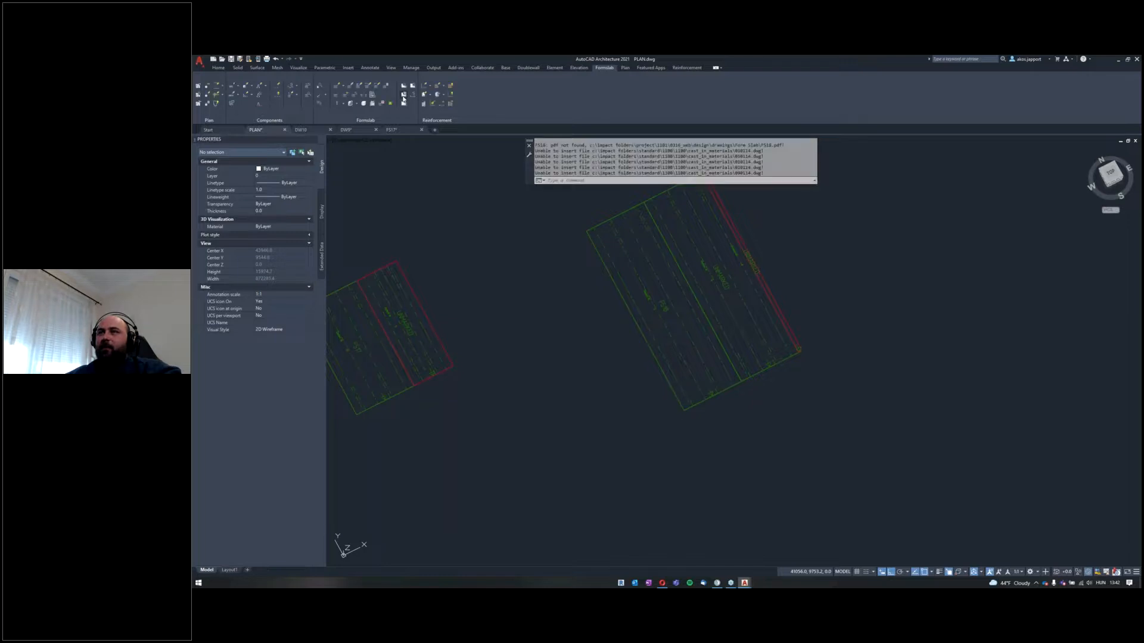
{"action": "left_click", "coordinate": [719, 432]}
{"action": "left_click", "coordinate": [653, 381]}
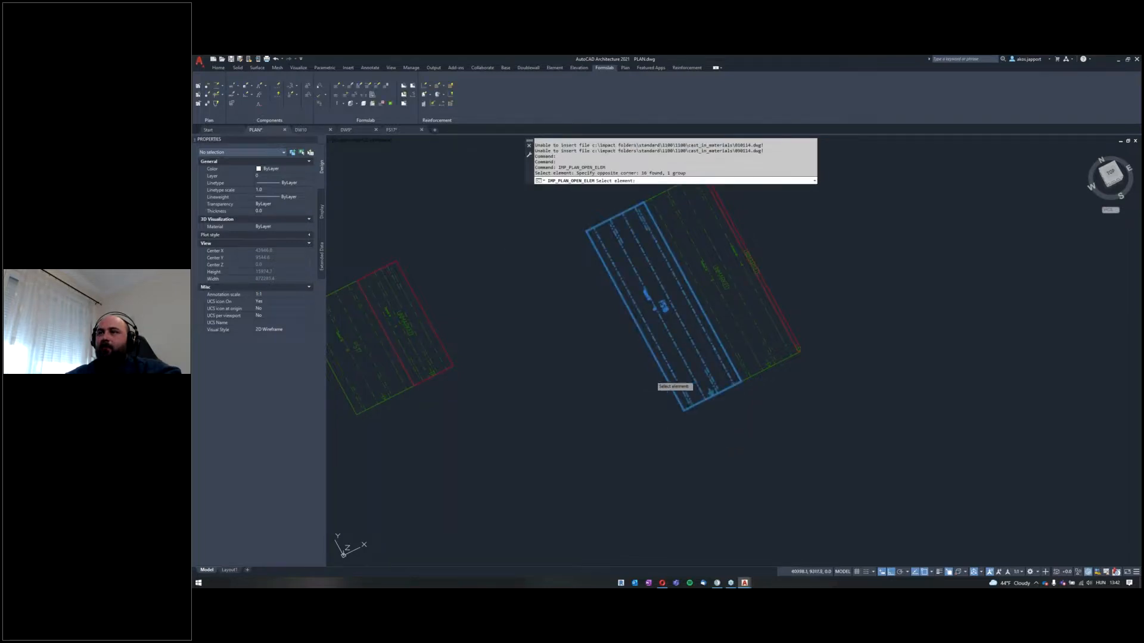
{"action": "key", "text": "Return"}
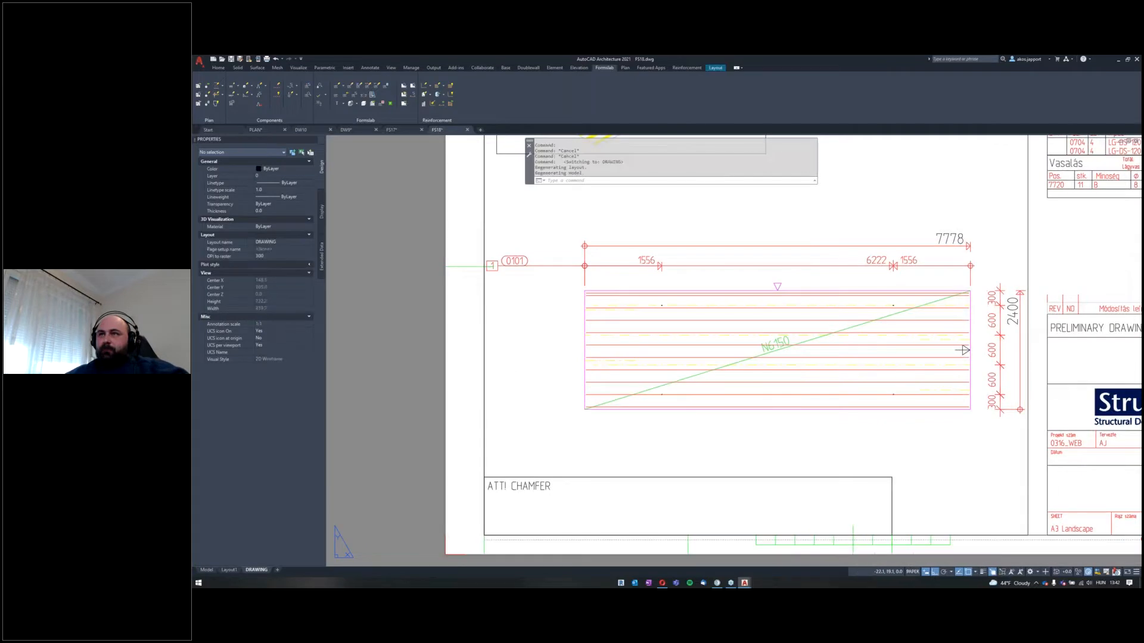
Step: Draw the slab element as a solid in the sheet's 3D view, including reinforcement and cast-in materials
{"action": "middle_click", "coordinate": [586, 328]}
{"action": "middle_click", "coordinate": [586, 329]}
{"action": "middle_click_drag", "start_coordinate": [586, 329], "coordinate": [568, 343]}
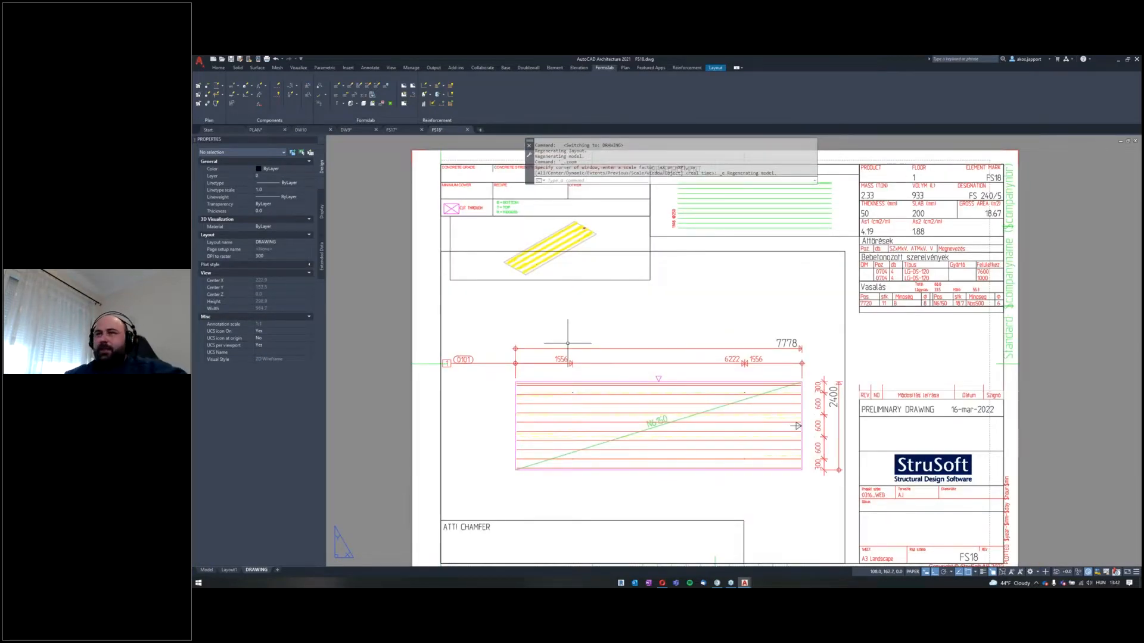
{"action": "middle_click_drag", "start_coordinate": [509, 319], "coordinate": [491, 329]}
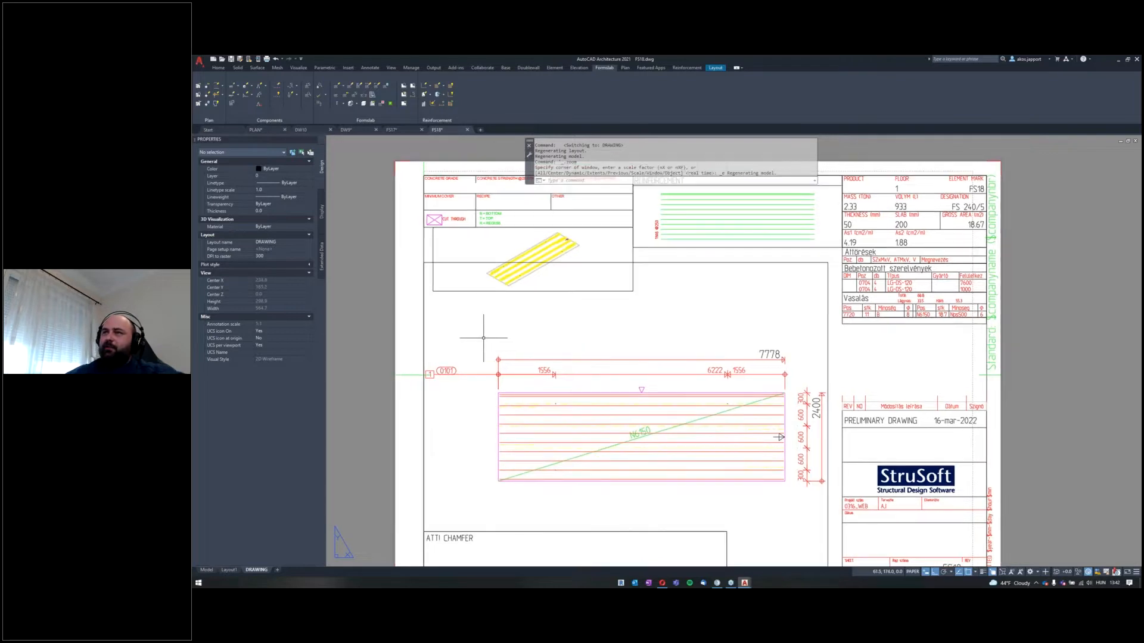
{"action": "scroll", "coordinate": [524, 309], "scroll_direction": "up", "scroll_amount": 6}
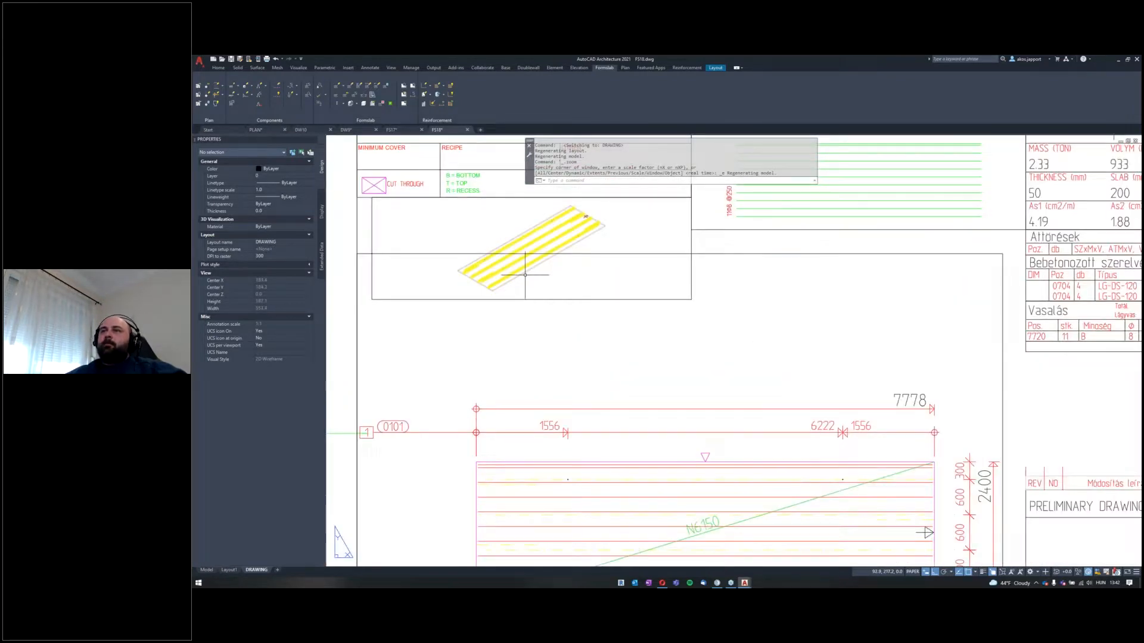
{"action": "scroll", "coordinate": [627, 399], "scroll_direction": "down", "scroll_amount": 5}
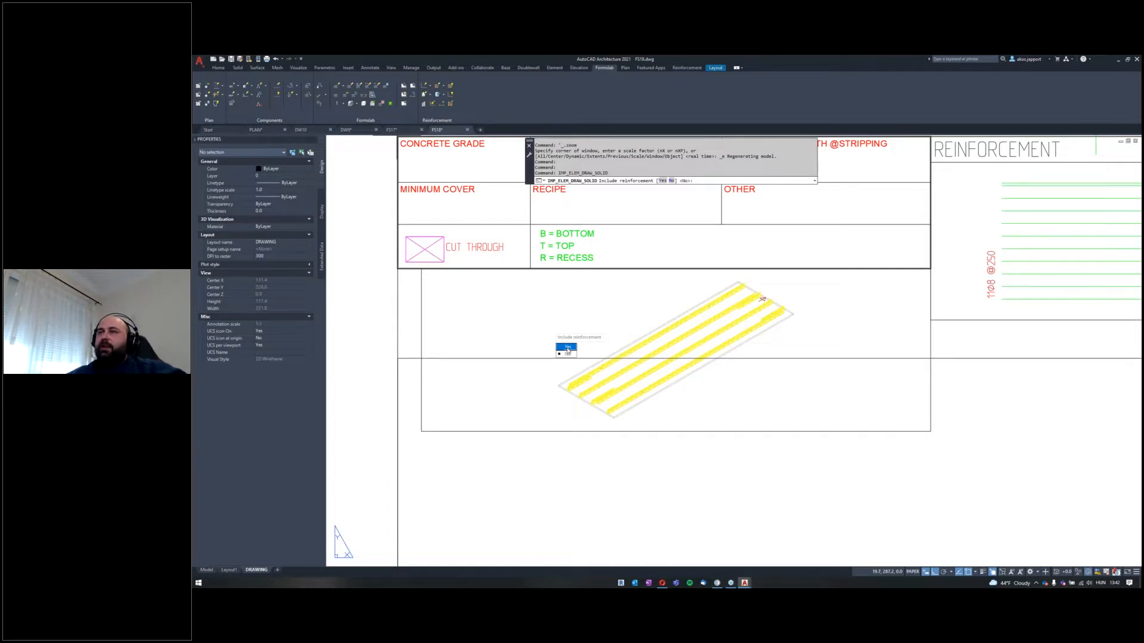
{"action": "left_click", "coordinate": [566, 347]}
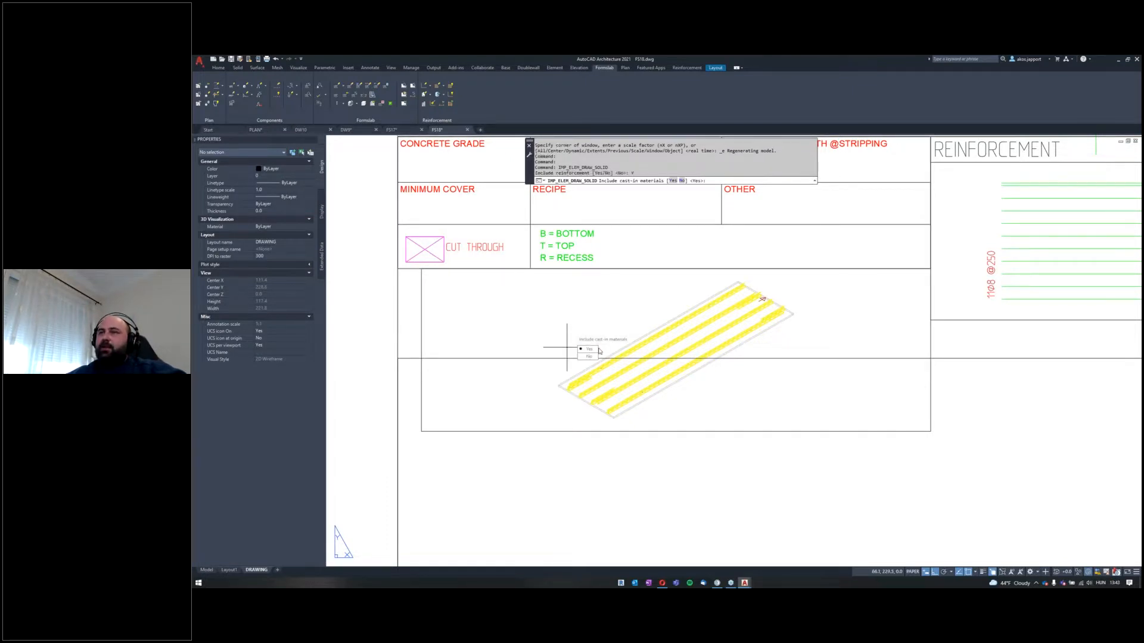
{"action": "left_click", "coordinate": [592, 349]}
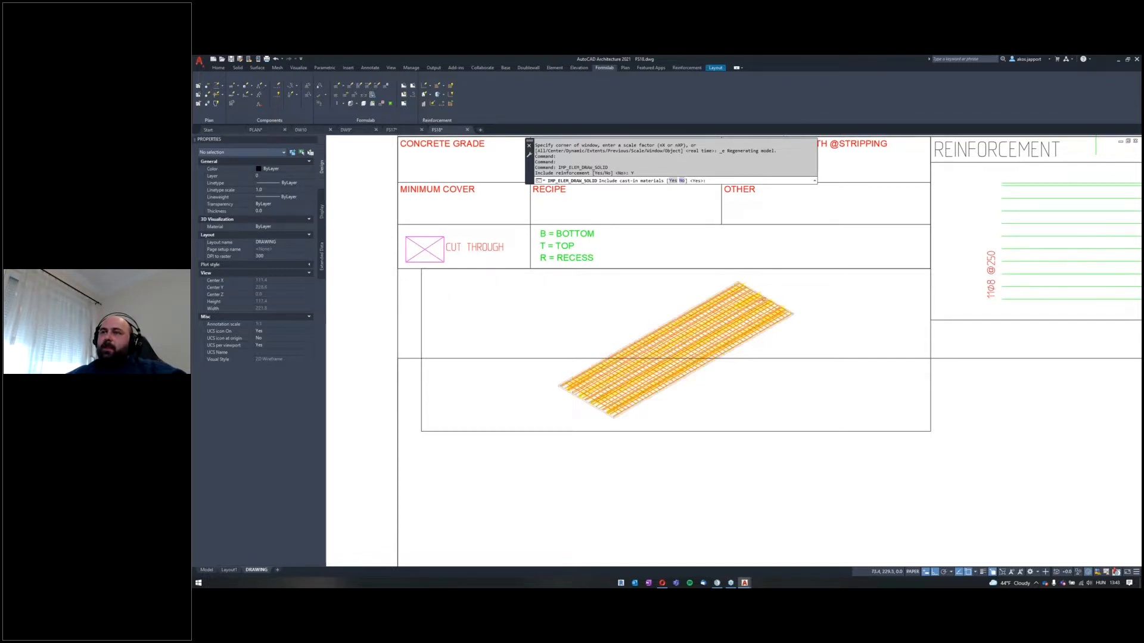
Step: Examine the slab's reinforced 3D view and the neighbouring reinforcement detail on the drawing sheet
{"action": "middle_click_drag", "start_coordinate": [638, 385], "coordinate": [552, 393]}
{"action": "scroll", "coordinate": [552, 393], "scroll_direction": "down", "scroll_amount": 2}
{"action": "scroll", "coordinate": [552, 393], "scroll_direction": "up", "scroll_amount": 2}
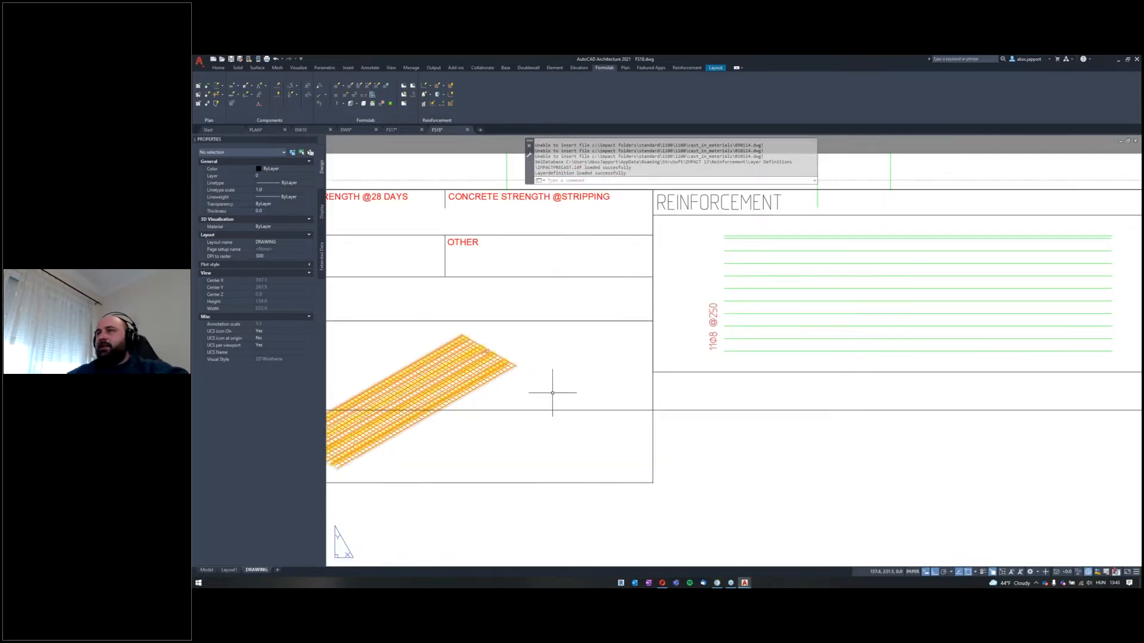
{"action": "scroll", "coordinate": [638, 375], "scroll_direction": "down", "scroll_amount": 4}
{"action": "middle_click_drag", "start_coordinate": [638, 375], "coordinate": [816, 325]}
{"action": "scroll", "coordinate": [654, 356], "scroll_direction": "up", "scroll_amount": 4}
{"action": "scroll", "coordinate": [614, 396], "scroll_direction": "up", "scroll_amount": 3}
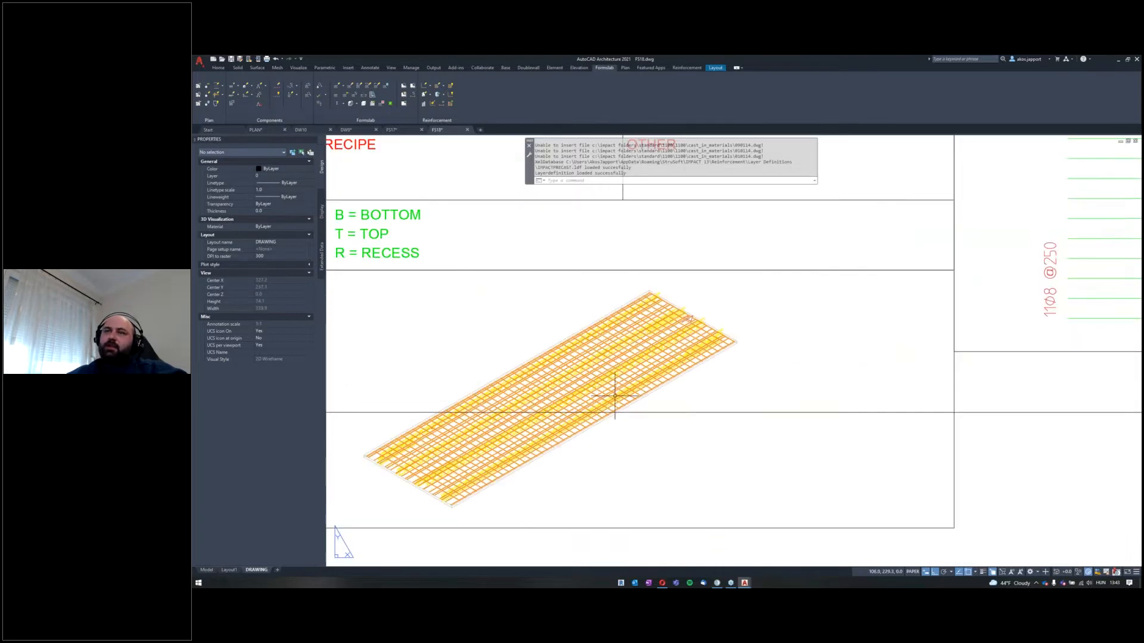
{"action": "scroll", "coordinate": [595, 381], "scroll_direction": "down", "scroll_amount": 3}
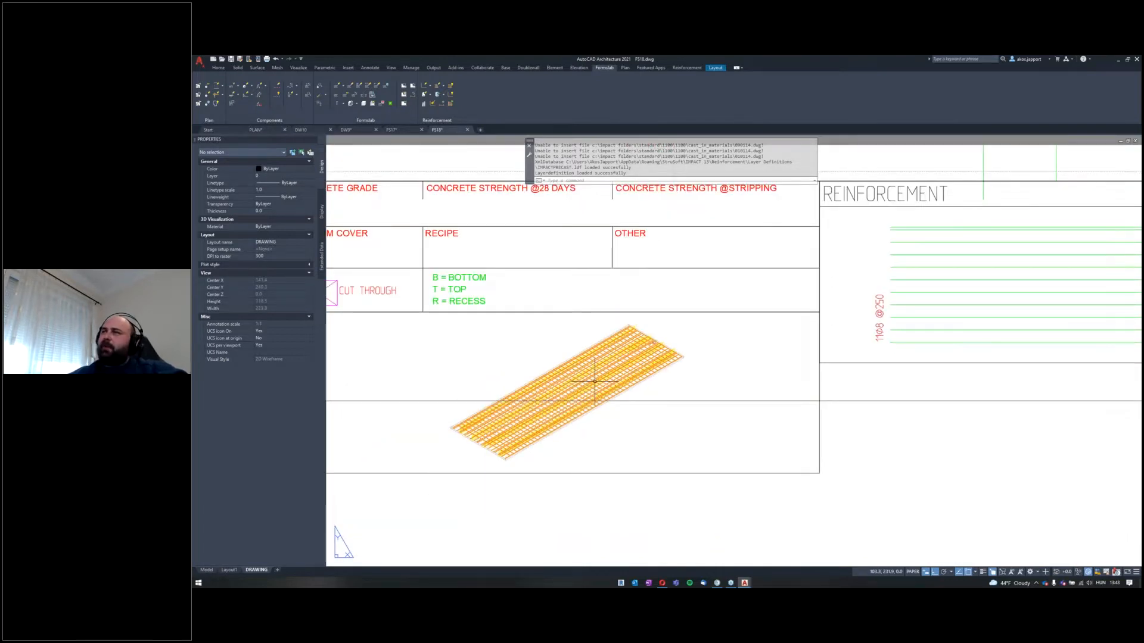
Step: Examine the complete FS18 element drawing sheet, including the 3D view, dimensioned slab plan, chamfer note and title block
{"action": "scroll", "coordinate": [584, 343], "scroll_direction": "up", "scroll_amount": 3}
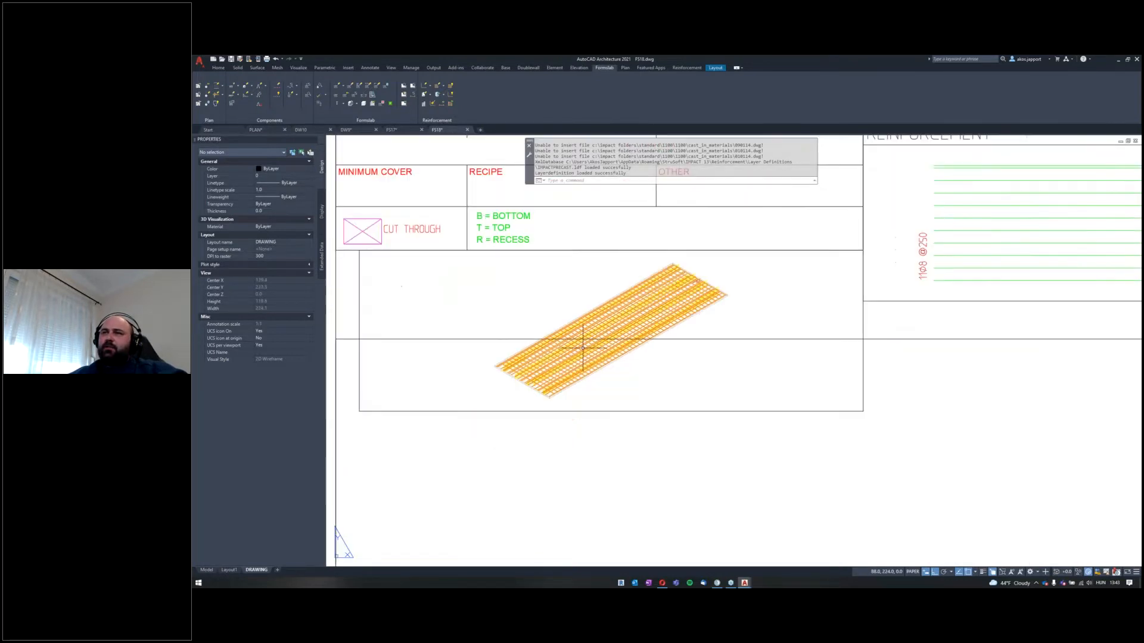
{"action": "scroll", "coordinate": [582, 348], "scroll_direction": "down", "scroll_amount": 6}
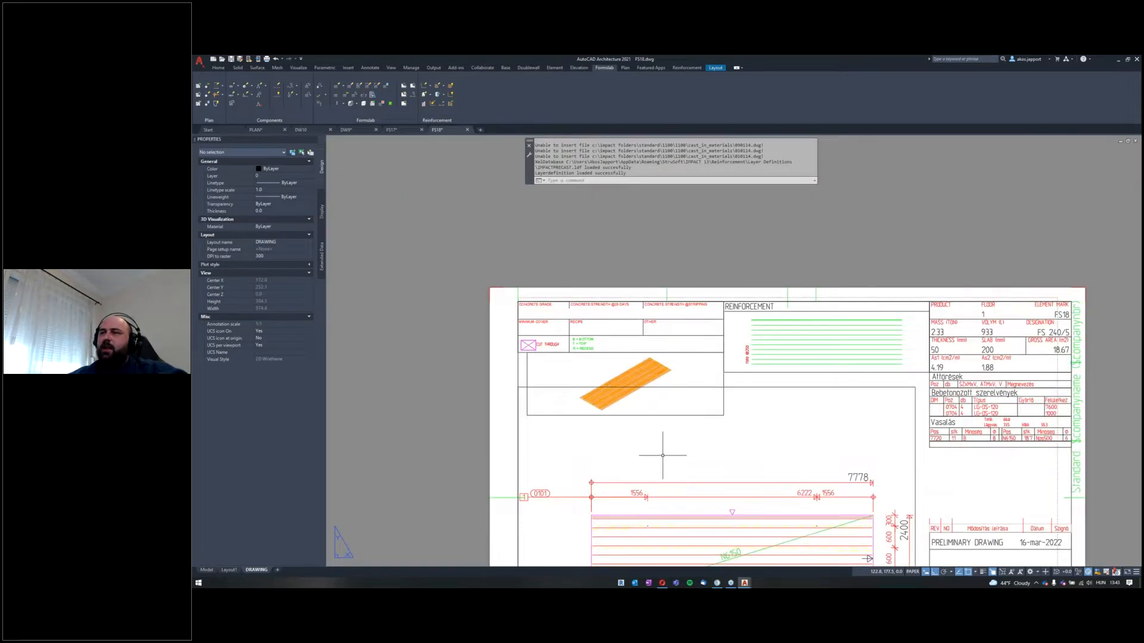
{"action": "middle_click_drag", "start_coordinate": [657, 451], "coordinate": [573, 302]}
{"action": "scroll", "coordinate": [572, 301], "scroll_direction": "down", "scroll_amount": 2}
{"action": "scroll", "coordinate": [572, 302], "scroll_direction": "up", "scroll_amount": 2}
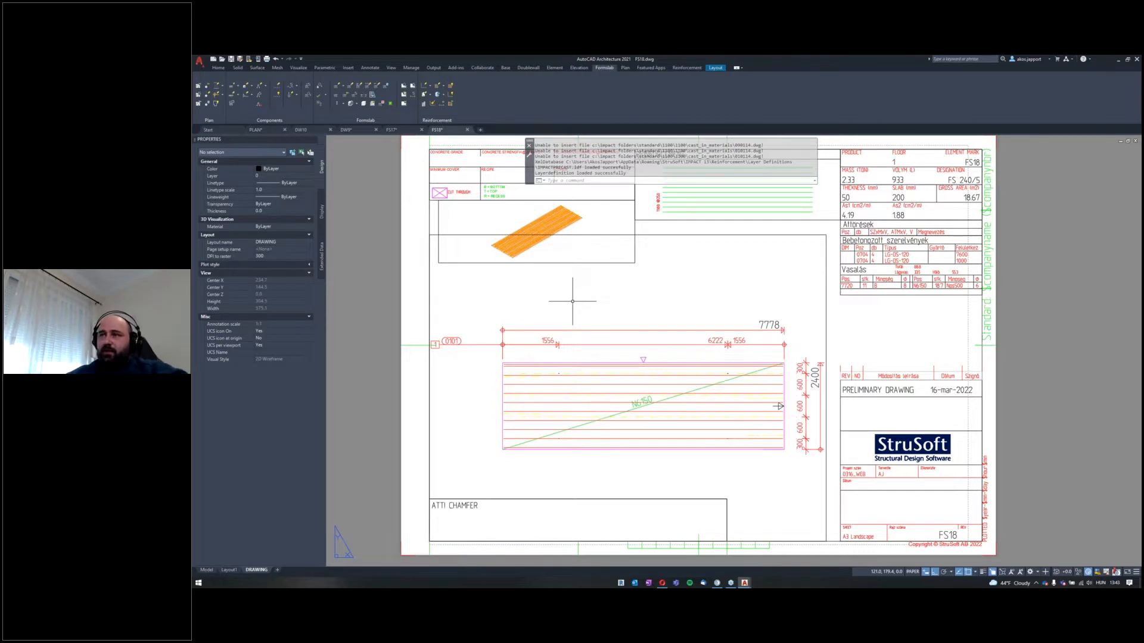
{"action": "scroll", "coordinate": [573, 301], "scroll_direction": "down", "scroll_amount": 2}
{"action": "scroll", "coordinate": [595, 285], "scroll_direction": "up", "scroll_amount": 2}
{"action": "scroll", "coordinate": [593, 307], "scroll_direction": "down", "scroll_amount": 2}
{"action": "scroll", "coordinate": [595, 289], "scroll_direction": "up", "scroll_amount": 2}
{"action": "scroll", "coordinate": [589, 309], "scroll_direction": "down", "scroll_amount": 2}
{"action": "scroll", "coordinate": [615, 293], "scroll_direction": "up", "scroll_amount": 1}
{"action": "scroll", "coordinate": [615, 293], "scroll_direction": "down", "scroll_amount": 1}
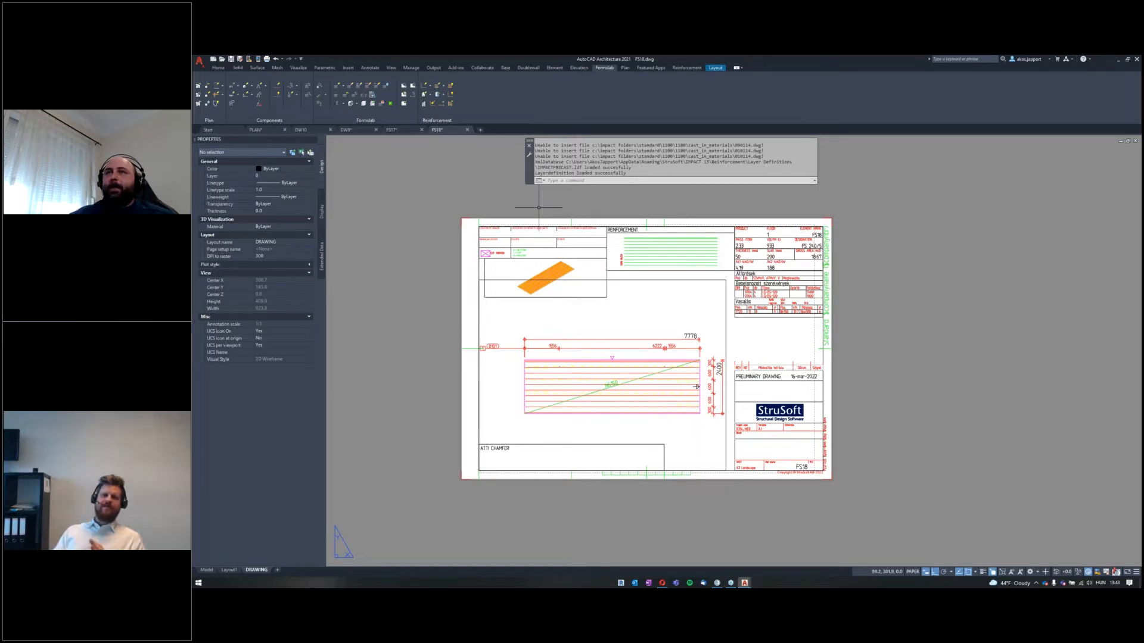
Step: Review the modelled walls and form slabs in the PLAN drawing and return to the FS18 element drawing
{"action": "left_click", "coordinate": [256, 130]}
{"action": "scroll", "coordinate": [558, 331], "scroll_direction": "up", "scroll_amount": 2}
{"action": "middle_click_drag", "start_coordinate": [533, 331], "coordinate": [702, 258], "text": "shift"}
{"action": "scroll", "coordinate": [549, 286], "scroll_direction": "up", "scroll_amount": 4}
{"action": "middle_click_drag", "start_coordinate": [524, 280], "coordinate": [590, 274], "text": "shift"}
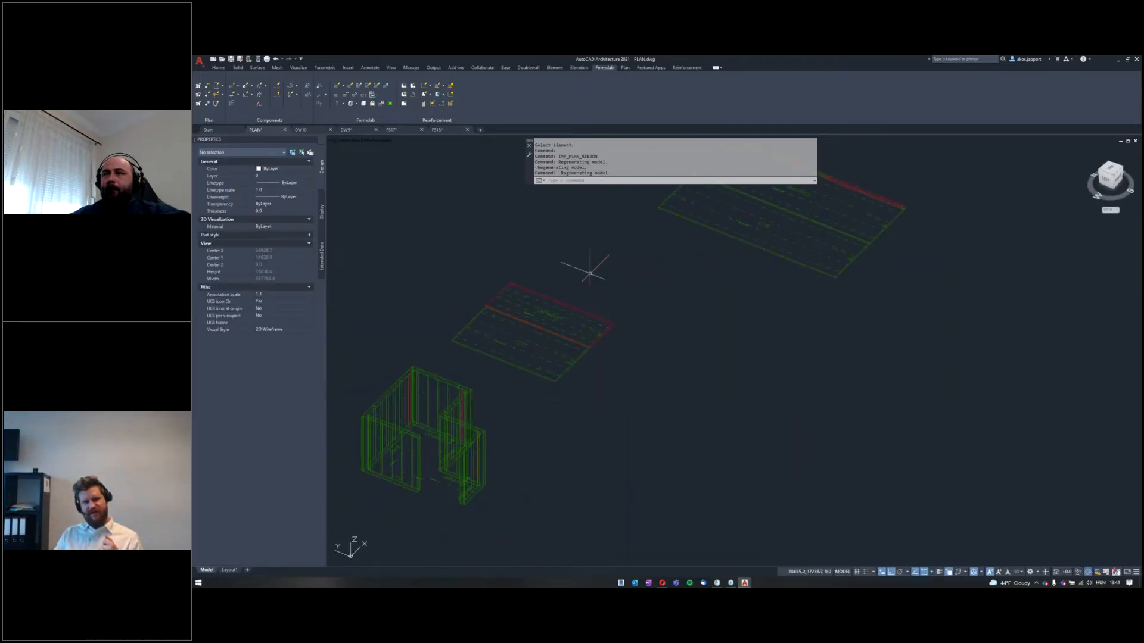
{"action": "left_click", "coordinate": [442, 129]}
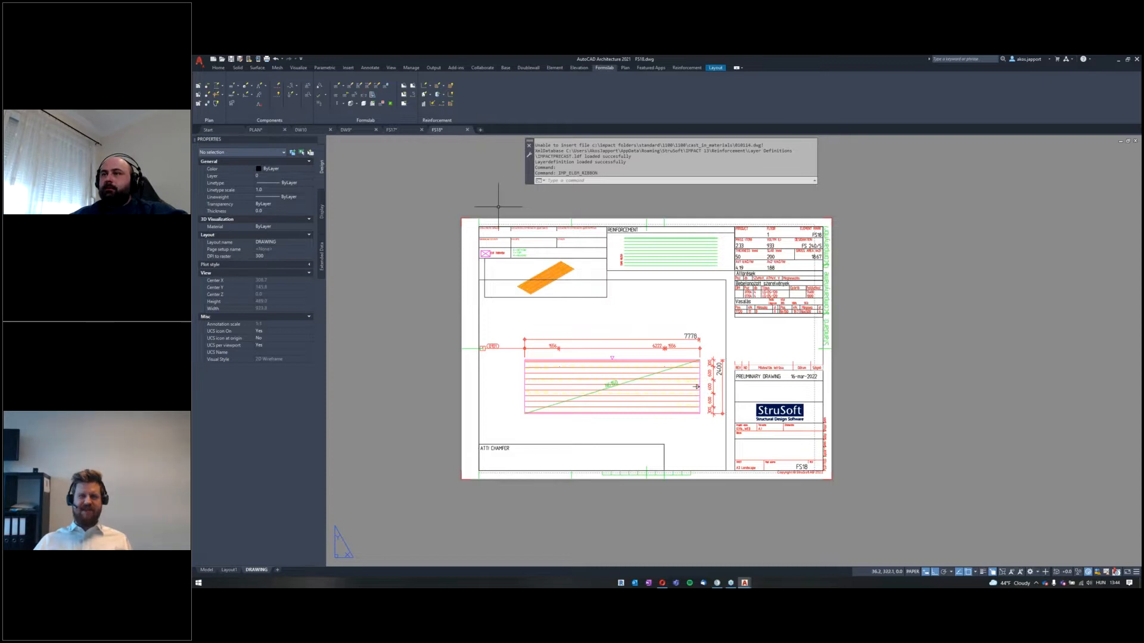
{"action": "scroll", "coordinate": [655, 297], "scroll_direction": "up", "scroll_amount": 4}
{"action": "scroll", "coordinate": [554, 255], "scroll_direction": "down", "scroll_amount": 2}
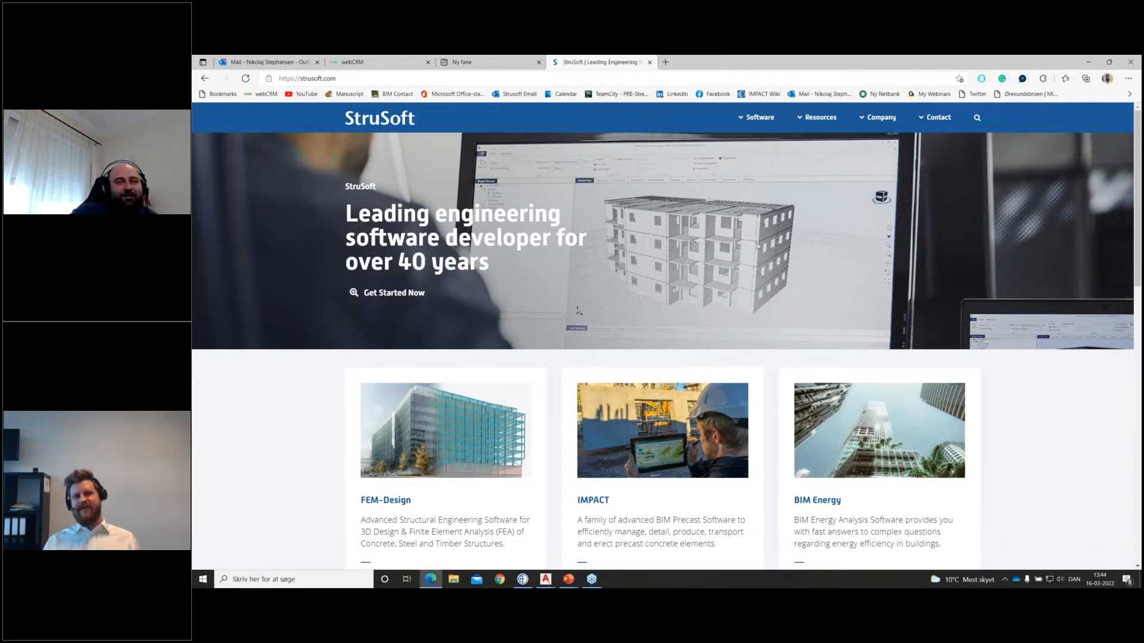
Step: Open the IMPACT product's webinar list on the StruSoft website and check the date of the Project Management + Notifications webinar
{"action": "left_click", "coordinate": [654, 478]}
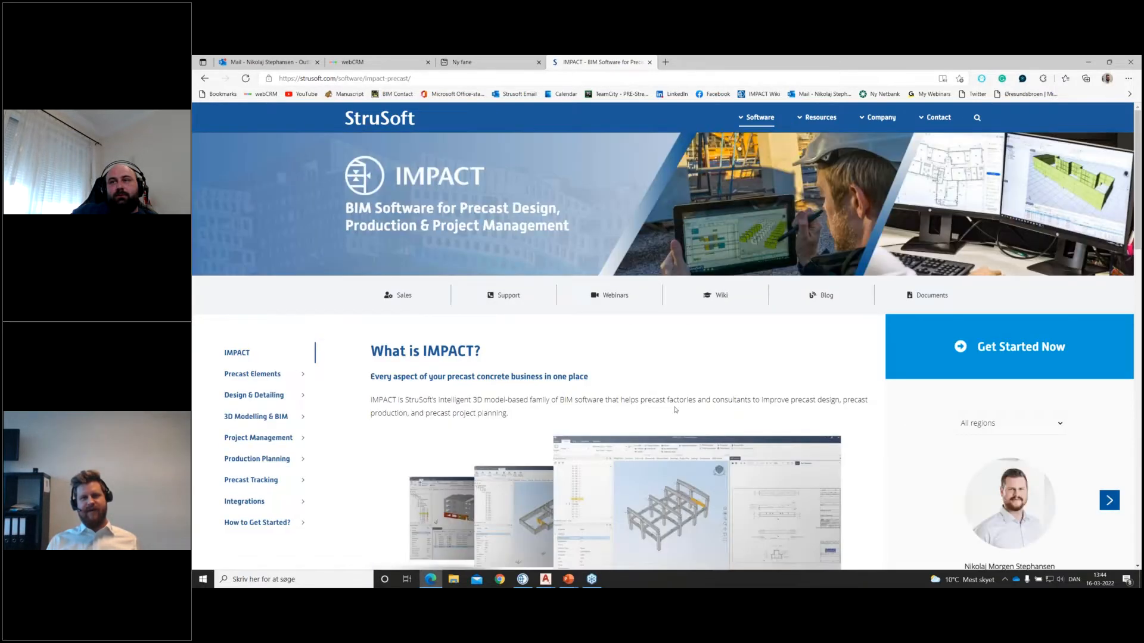
{"action": "left_click", "coordinate": [621, 296]}
{"action": "scroll", "coordinate": [451, 355], "scroll_direction": "down", "scroll_amount": 5}
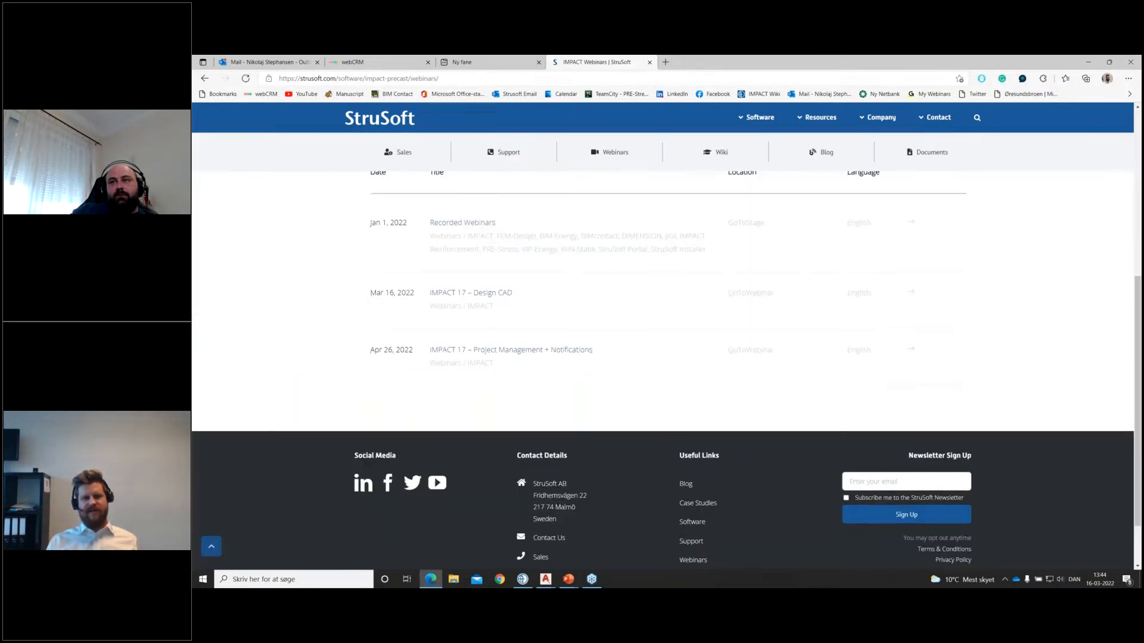
{"action": "left_click_drag", "start_coordinate": [364, 353], "coordinate": [415, 351]}
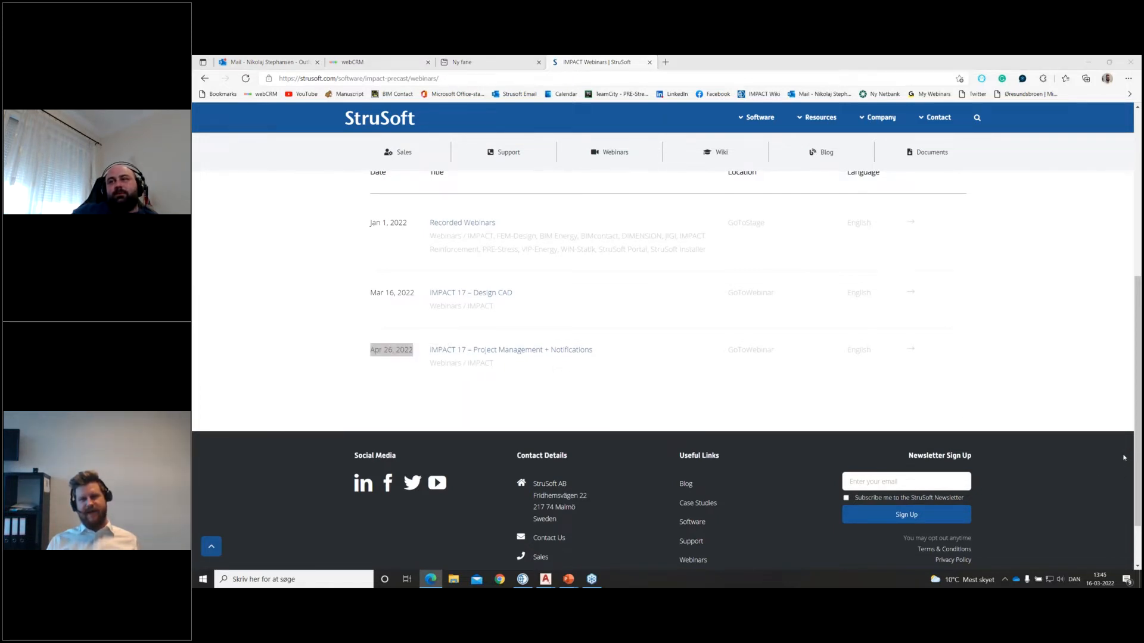
{"action": "left_click", "coordinate": [563, 403]}
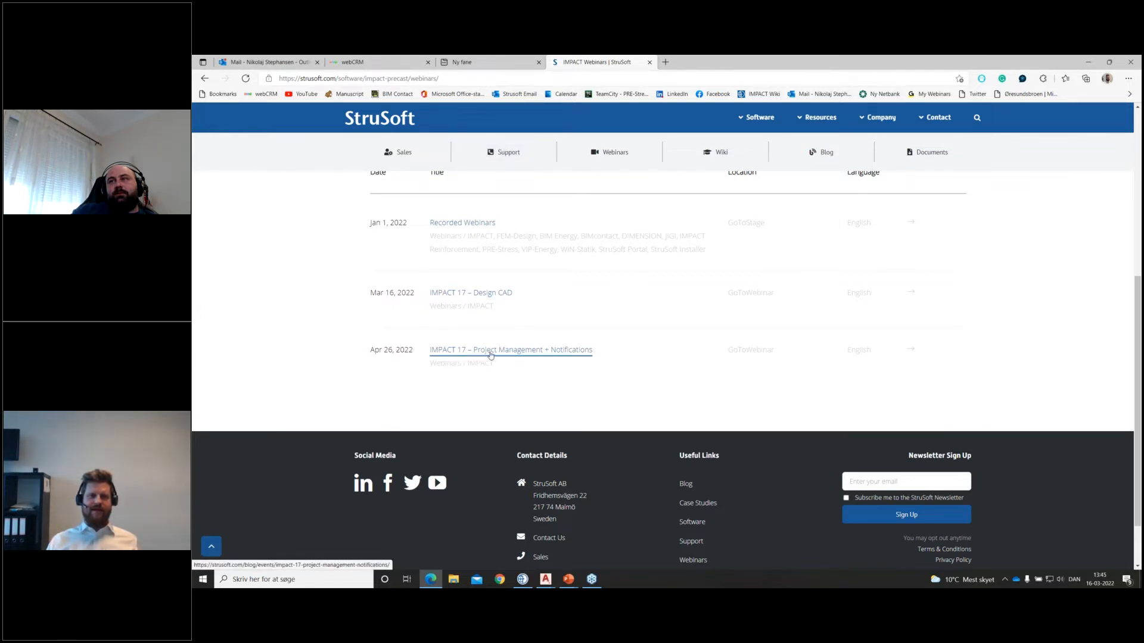
Step: Open the IMPACT 17 – Project Management + Notifications webinar page and review its main topics and webinar details
{"action": "left_click", "coordinate": [570, 356]}
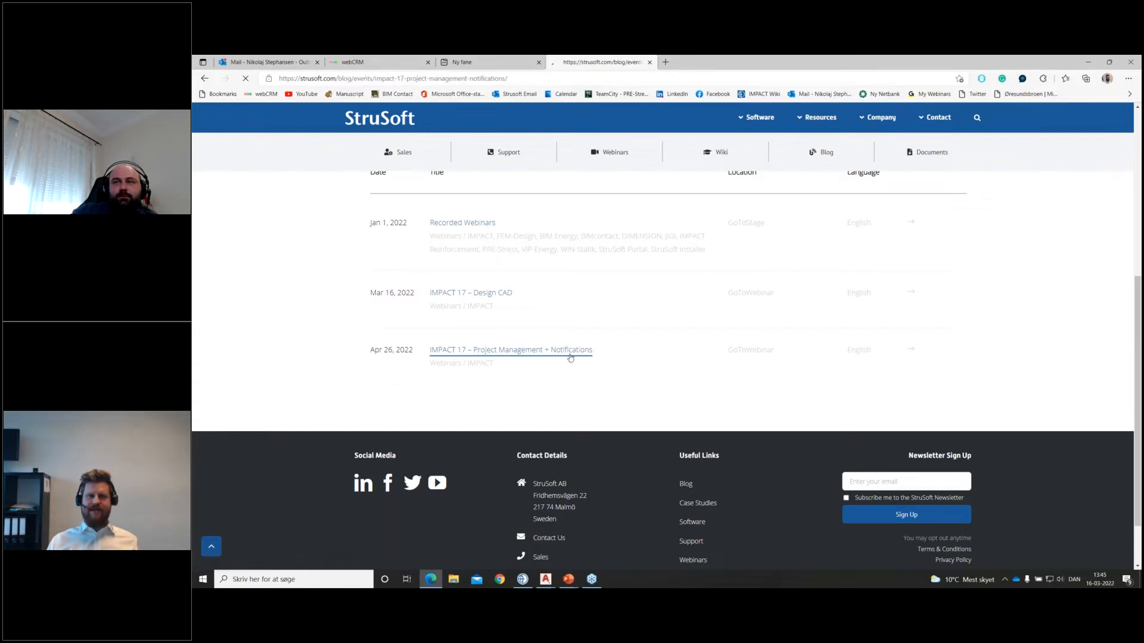
{"action": "scroll", "coordinate": [648, 360], "scroll_direction": "down", "scroll_amount": 1}
{"action": "scroll", "coordinate": [648, 360], "scroll_direction": "down", "scroll_amount": 3}
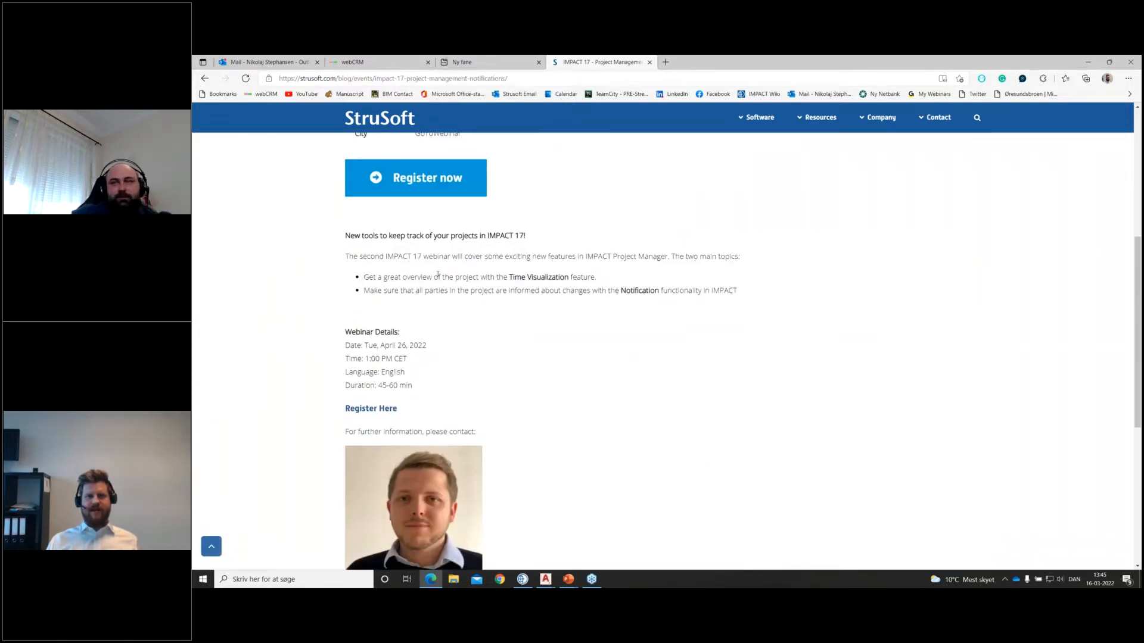
{"action": "left_click_drag", "start_coordinate": [597, 278], "coordinate": [450, 278]}
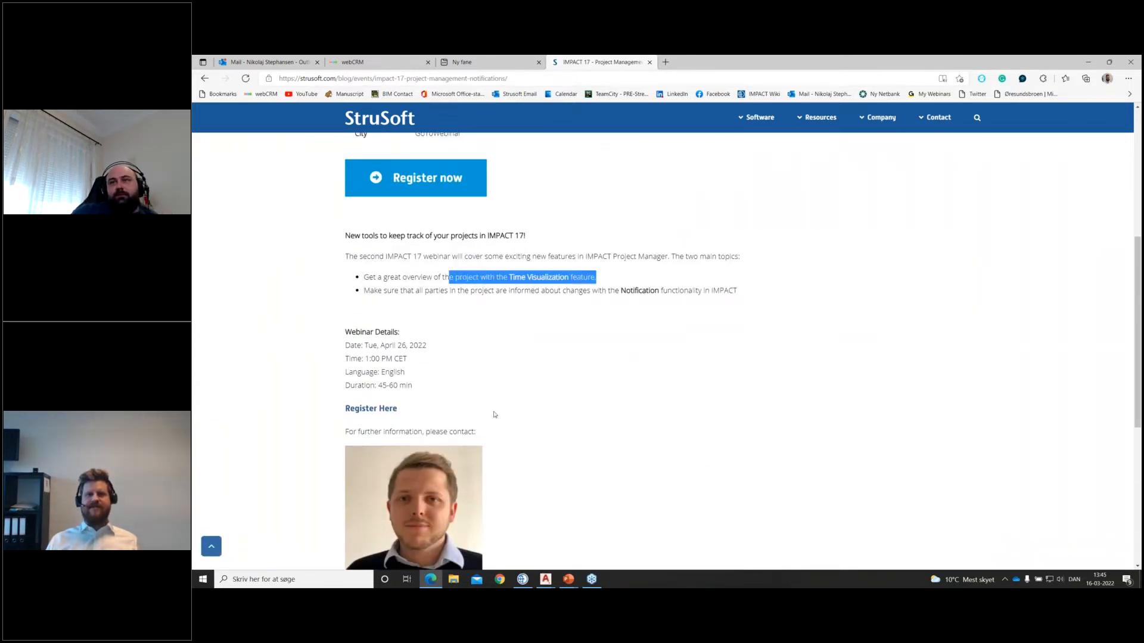
{"action": "left_click", "coordinate": [597, 370]}
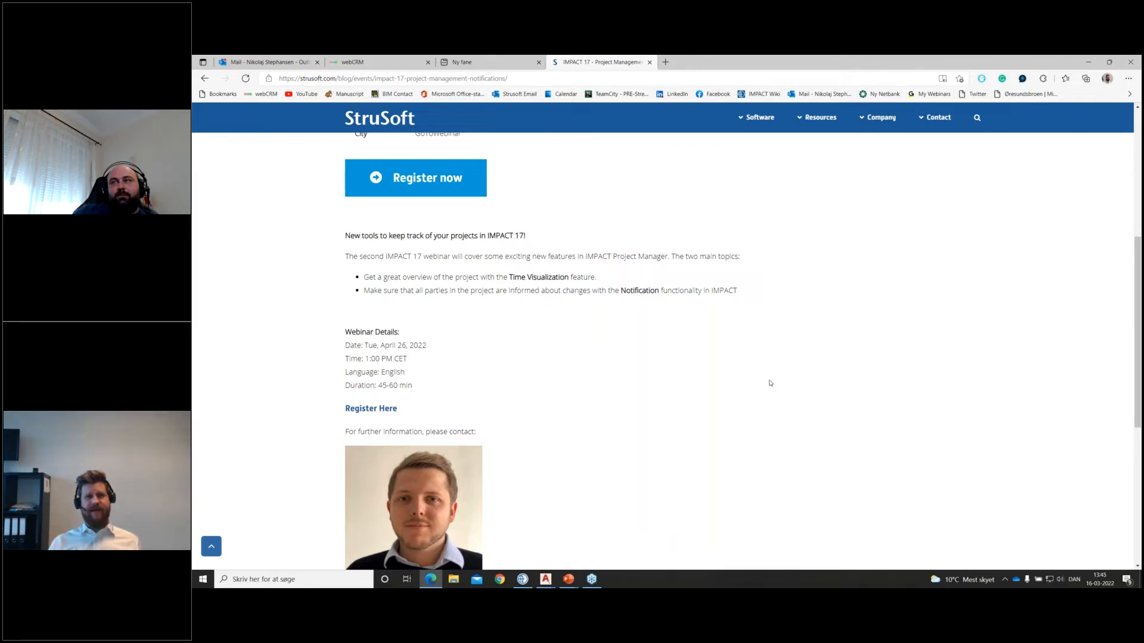
Step: View the webinar's registration form and close it to return to the webinar page
{"action": "scroll", "coordinate": [589, 309], "scroll_direction": "up", "scroll_amount": 1}
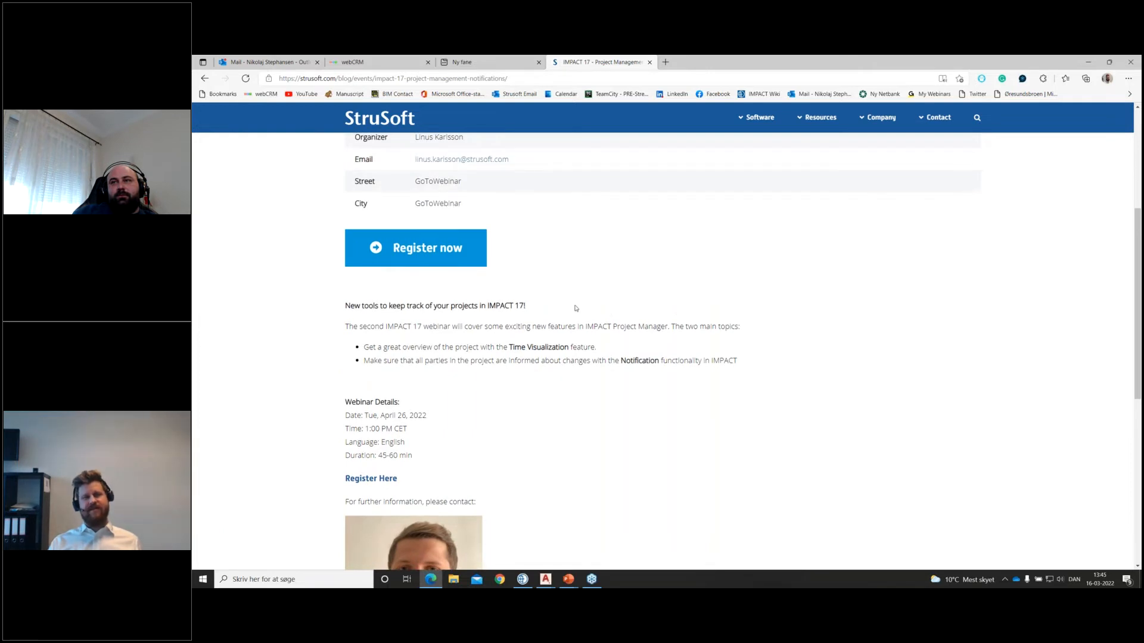
{"action": "left_click", "coordinate": [455, 265]}
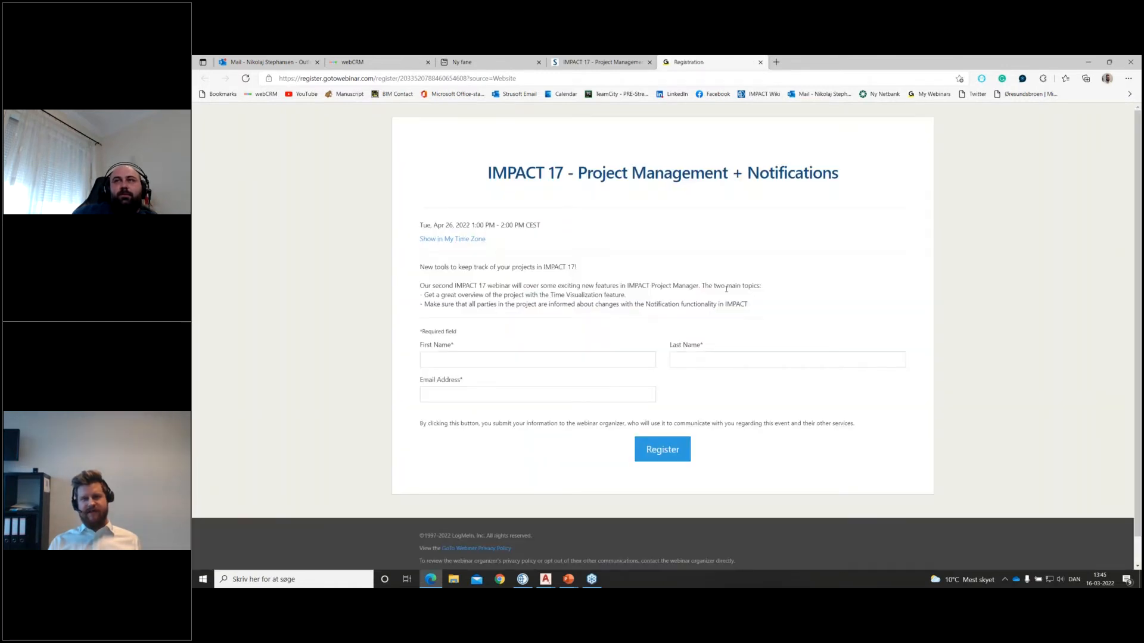
{"action": "left_click", "coordinate": [760, 62]}
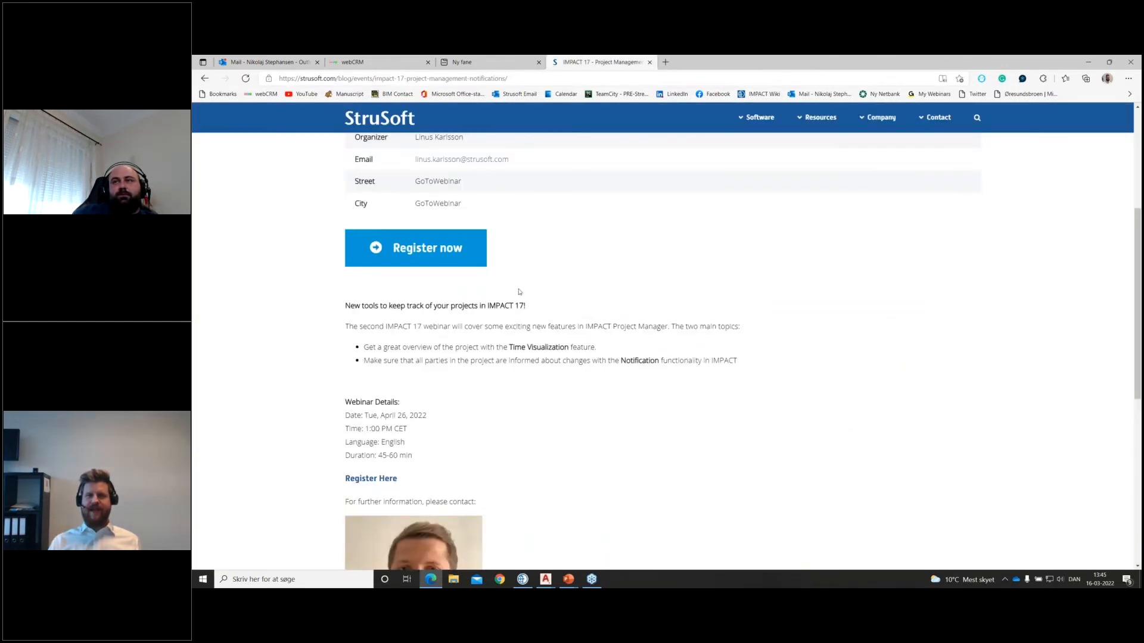